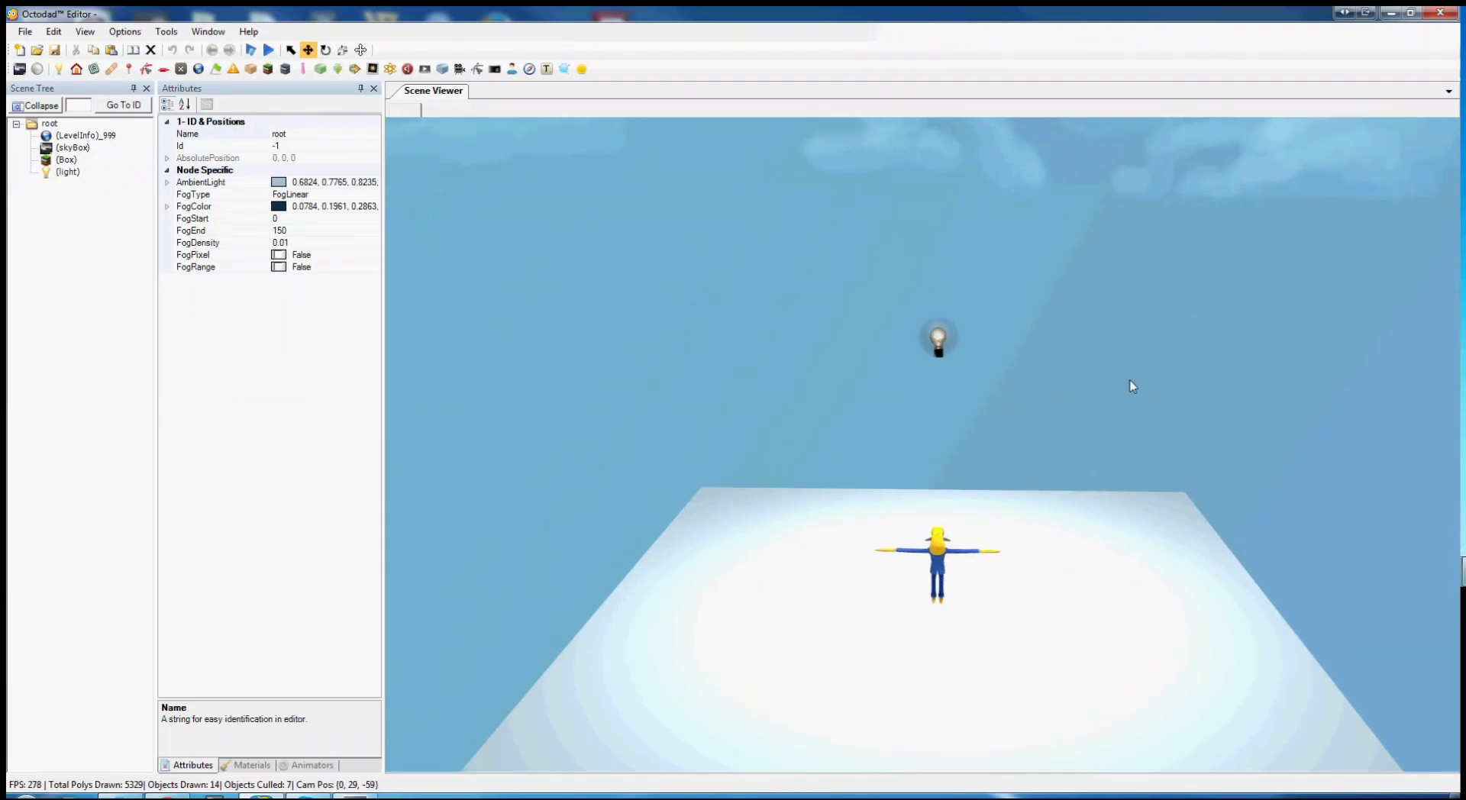
# Select the floor box beneath the character.
pyautogui.moveTo(1106, 340); pyautogui.dragTo(1096, 370, button='right')
pyautogui.moveTo(1099, 375); pyautogui.dragTo(1107, 440)
pyautogui.moveTo(1086, 376); pyautogui.dragTo(1080, 400)
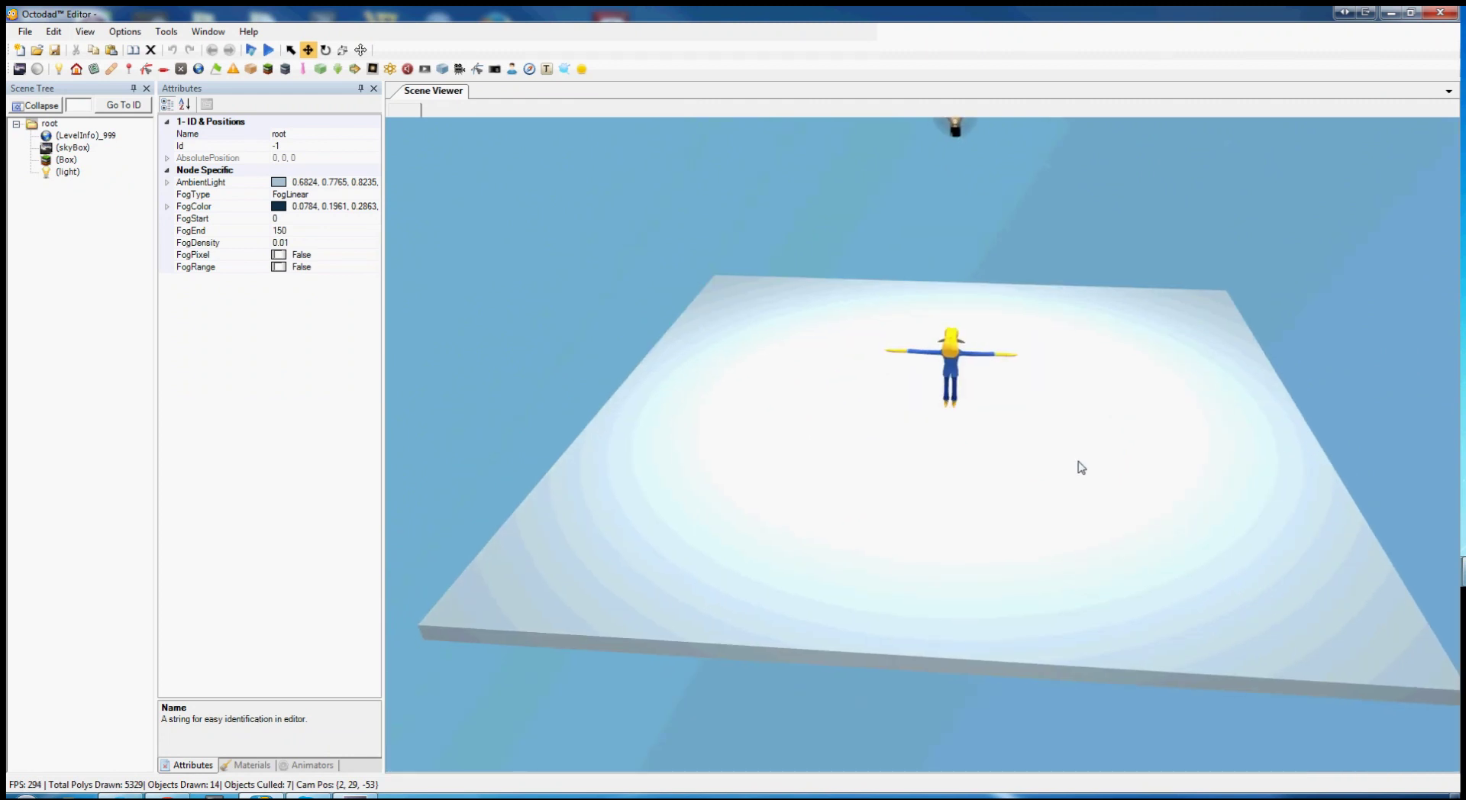
pyautogui.moveTo(1081, 467); pyautogui.dragTo(1006, 243)
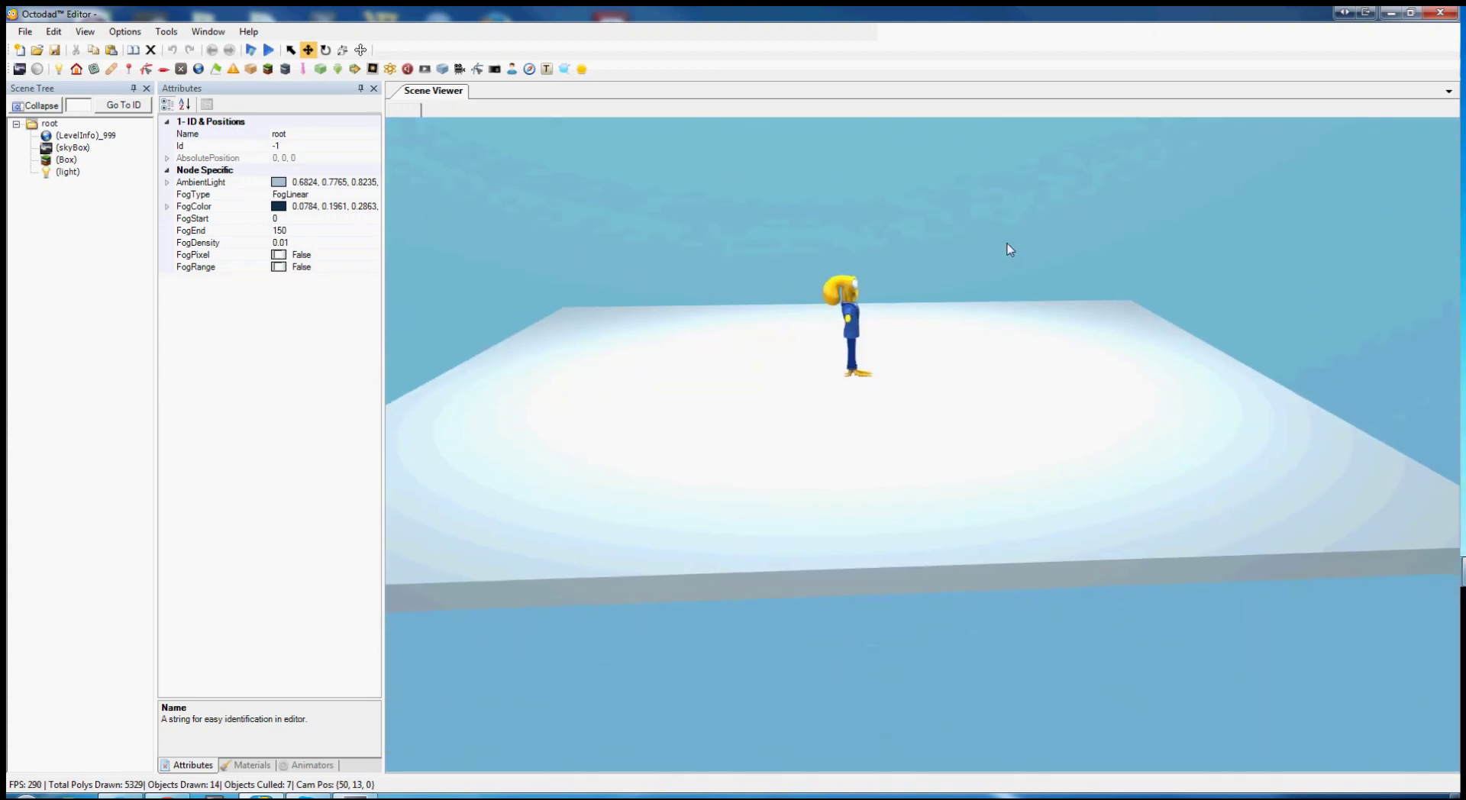
pyautogui.click(903, 502)
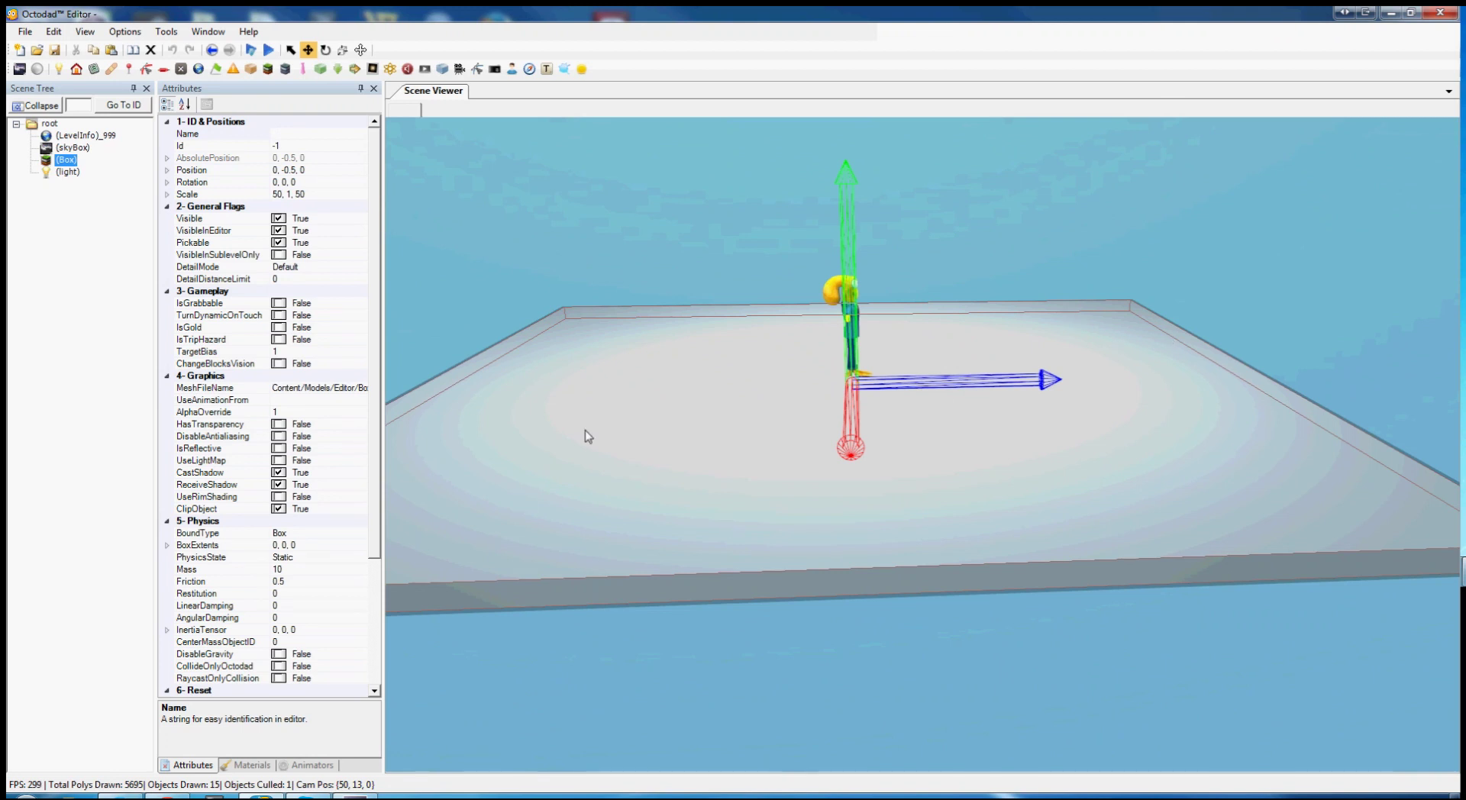
# Play-test the level with only the floor box, moving the character, and return to editing.
pyautogui.click(271, 50)
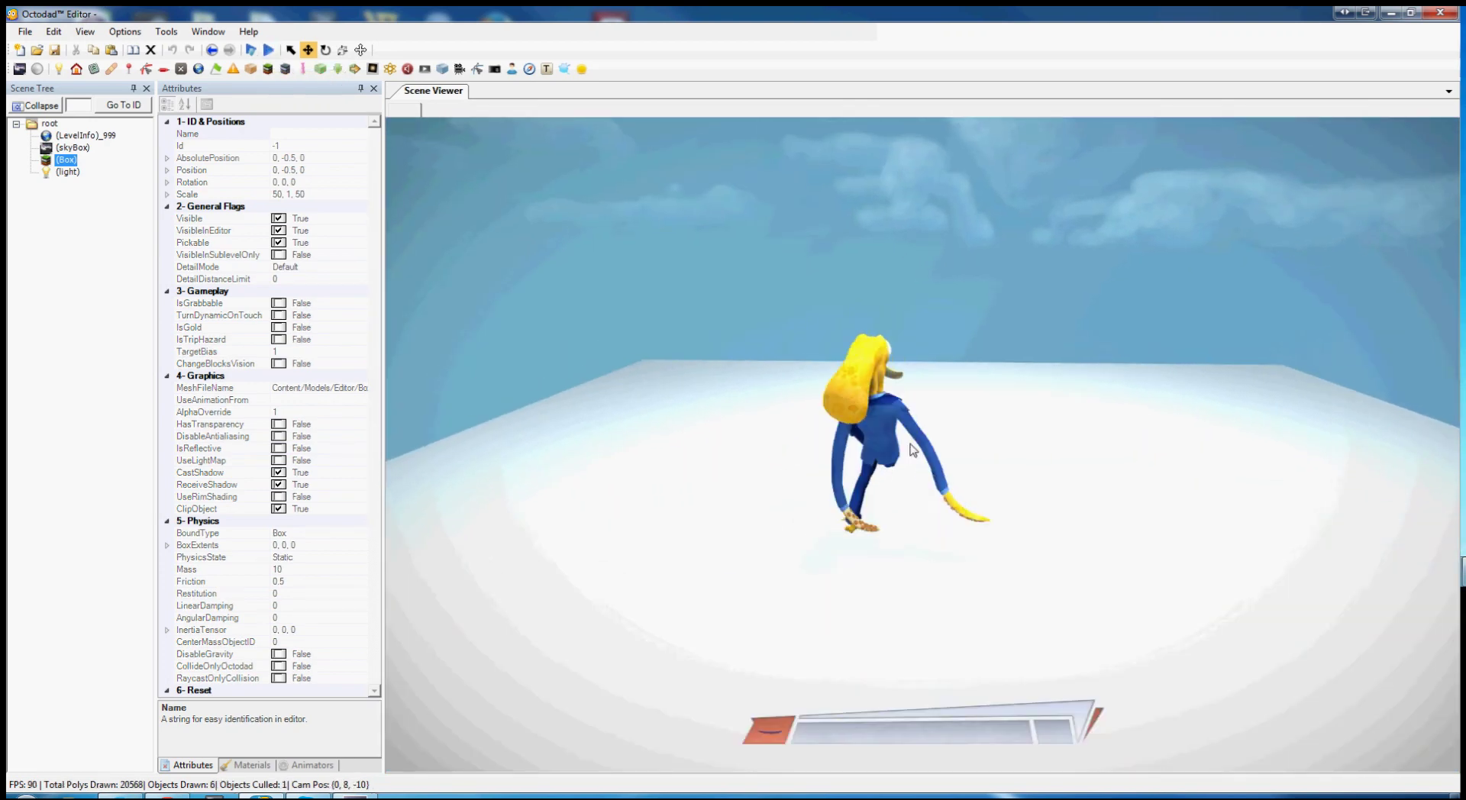
pyautogui.moveTo(910, 444)
pyautogui.mouseDown()
pyautogui.moveTo(1021, 482)
pyautogui.moveTo(959, 497)
pyautogui.moveTo(888, 418)
pyautogui.moveTo(864, 494)
pyautogui.moveTo(902, 463)
pyautogui.mouseUp()
pyautogui.press('Escape')
pyautogui.moveTo(930, 486); pyautogui.dragTo(1011, 524, button='right')
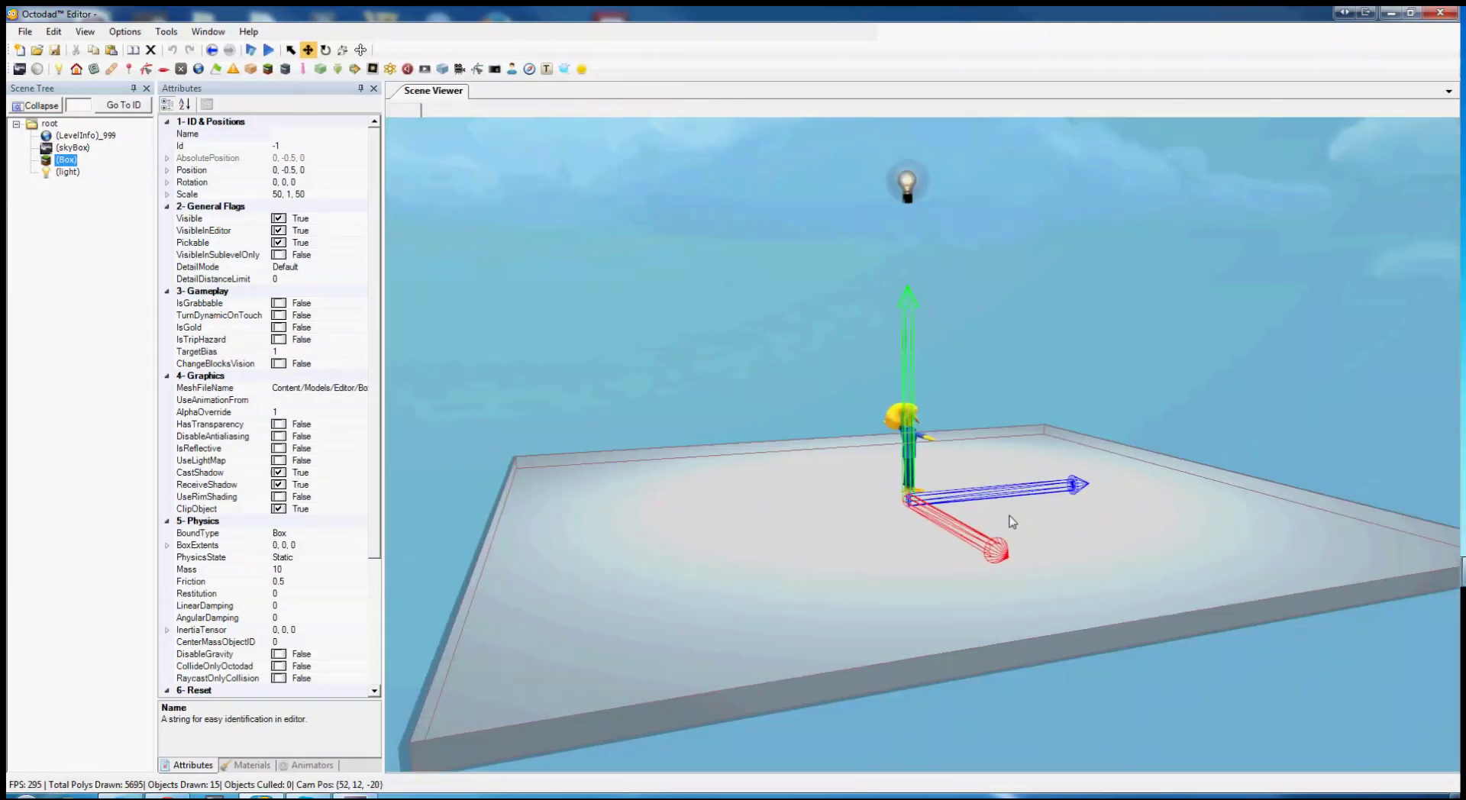
# Add a PhysicsObject under the root node of the scene.
pyautogui.rightClick(67, 165)
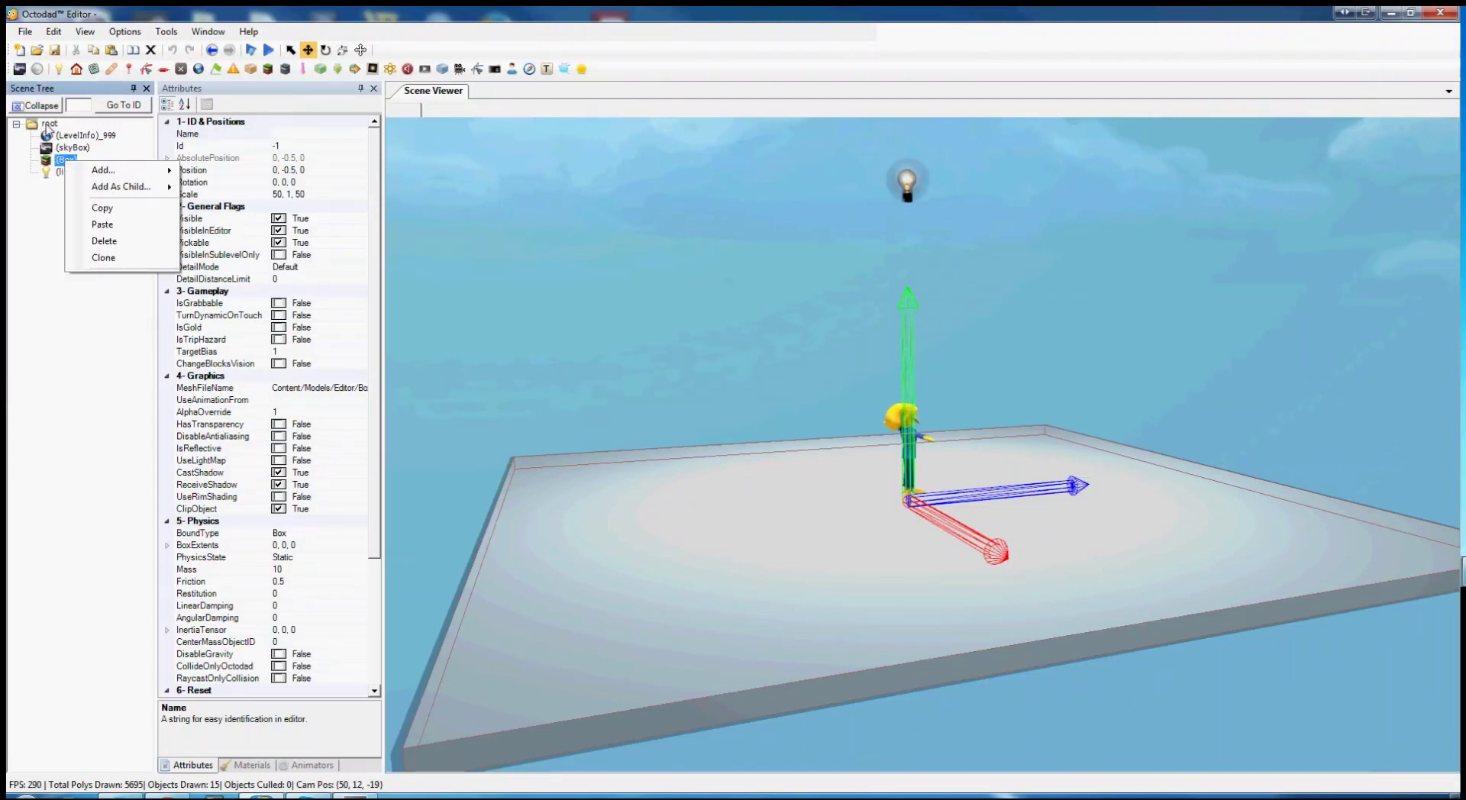
pyautogui.rightClick(47, 127)
pyautogui.moveTo(80, 133)
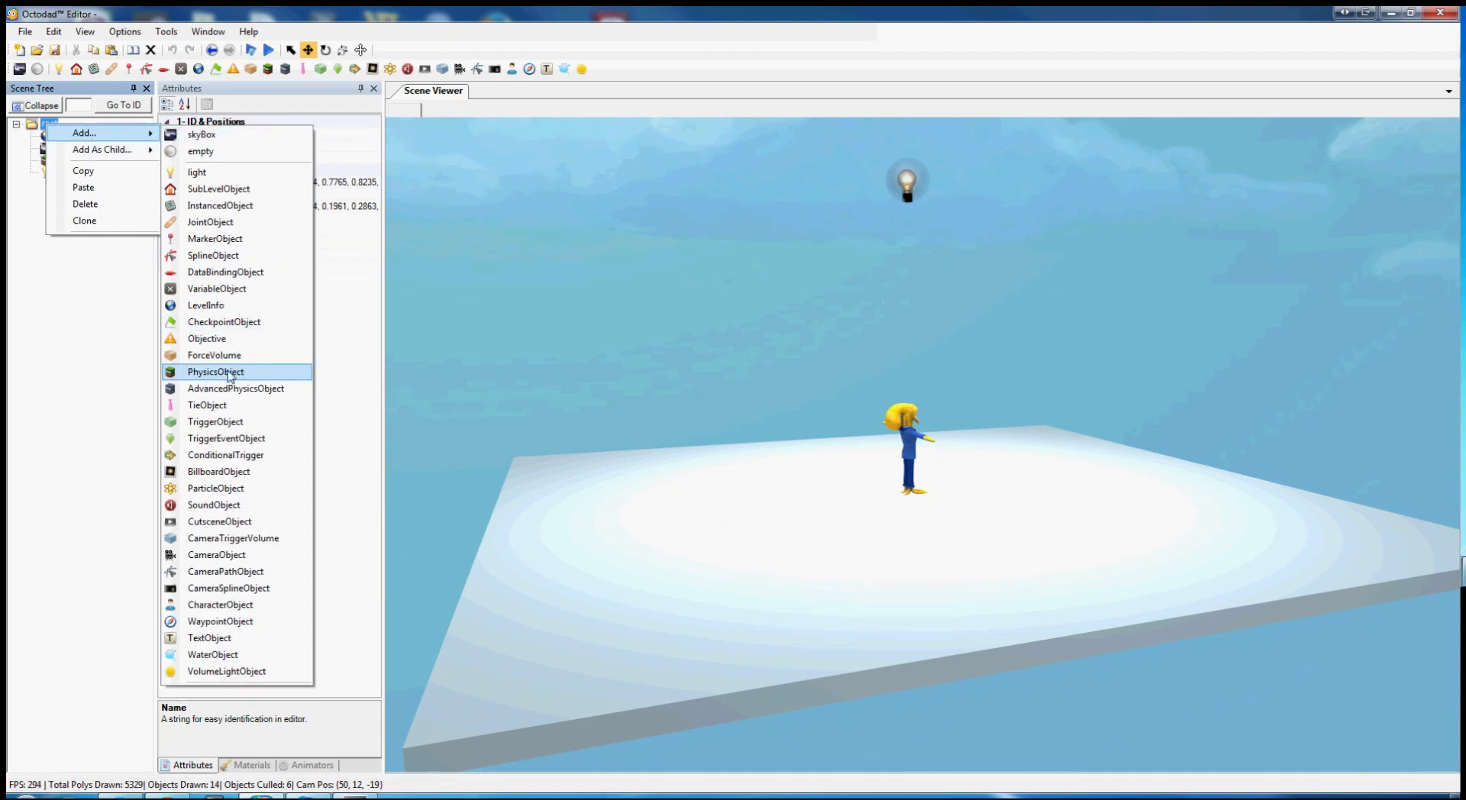
pyautogui.click(204, 373)
# Move the new physics object up and along the Z axis to about 0, 4.4, 8.6.
pyautogui.moveTo(744, 599); pyautogui.dragTo(898, 547, button='right')
pyautogui.press('w')
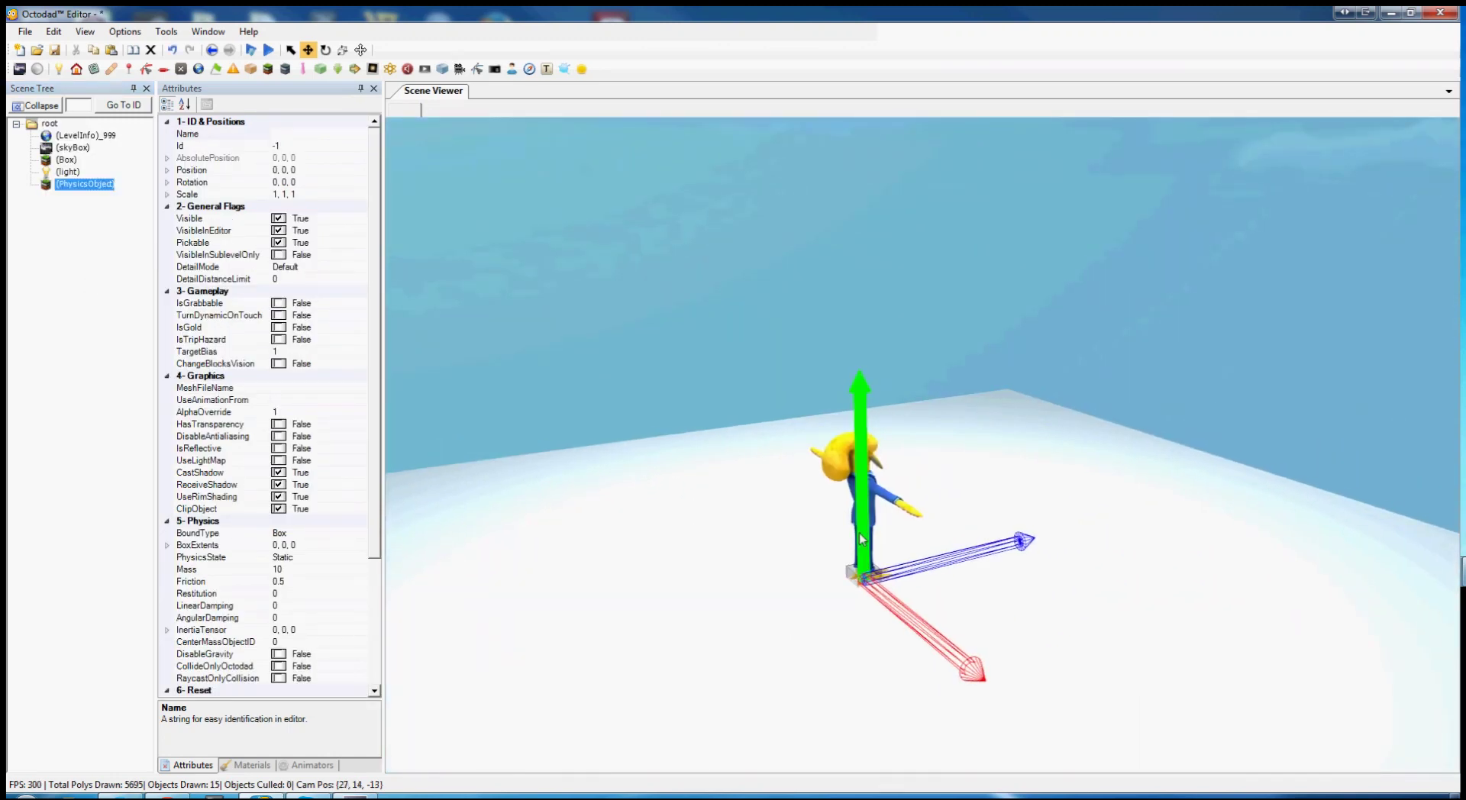
pyautogui.moveTo(861, 538); pyautogui.dragTo(1130, 469)
pyautogui.moveTo(1044, 359); pyautogui.dragTo(1044, 320)
pyautogui.press('w')
pyautogui.moveTo(1047, 552); pyautogui.dragTo(1063, 513, button='right')
pyautogui.press('s')
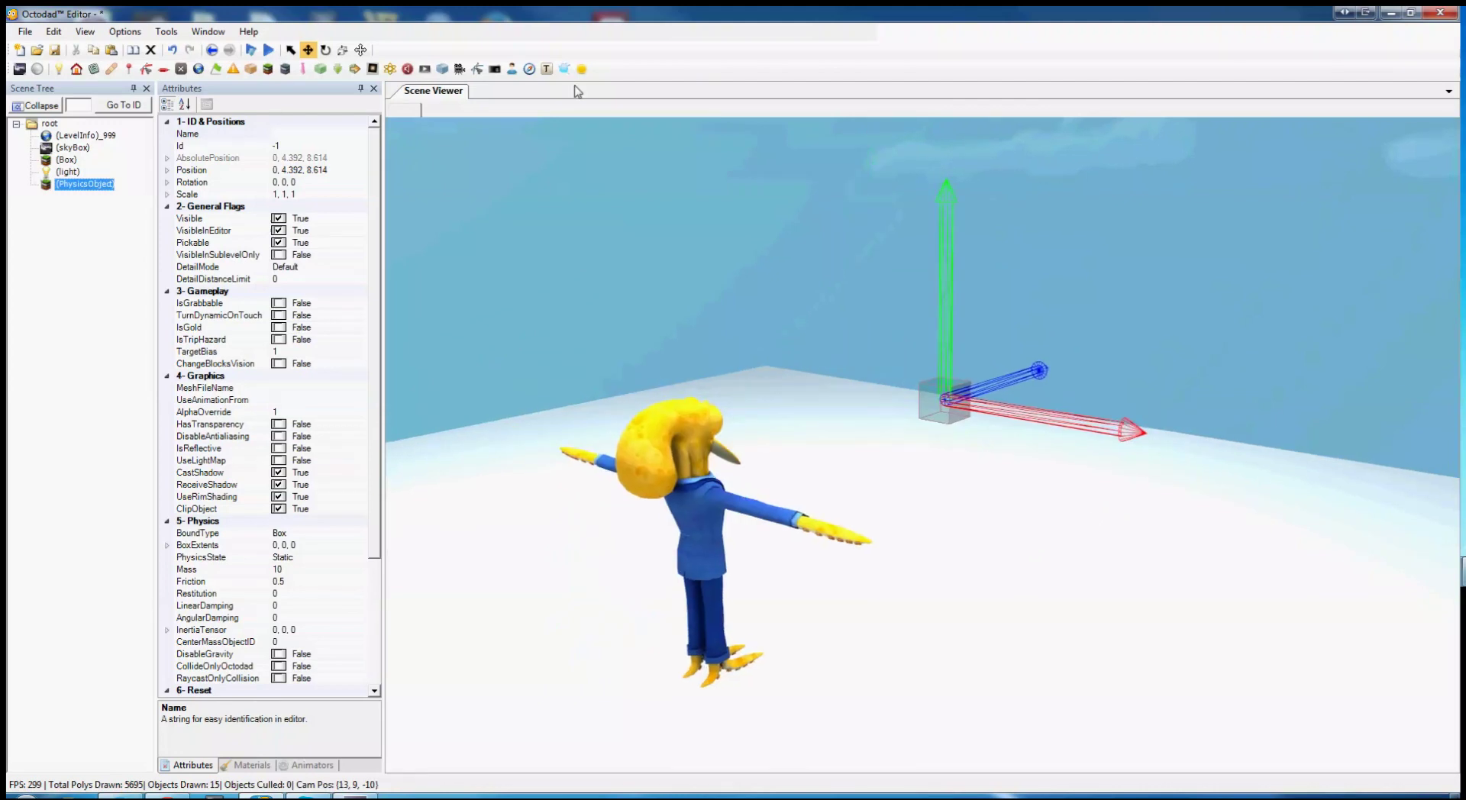
# Play-test the level with the meshless physics object and return to editing.
pyautogui.click(268, 49)
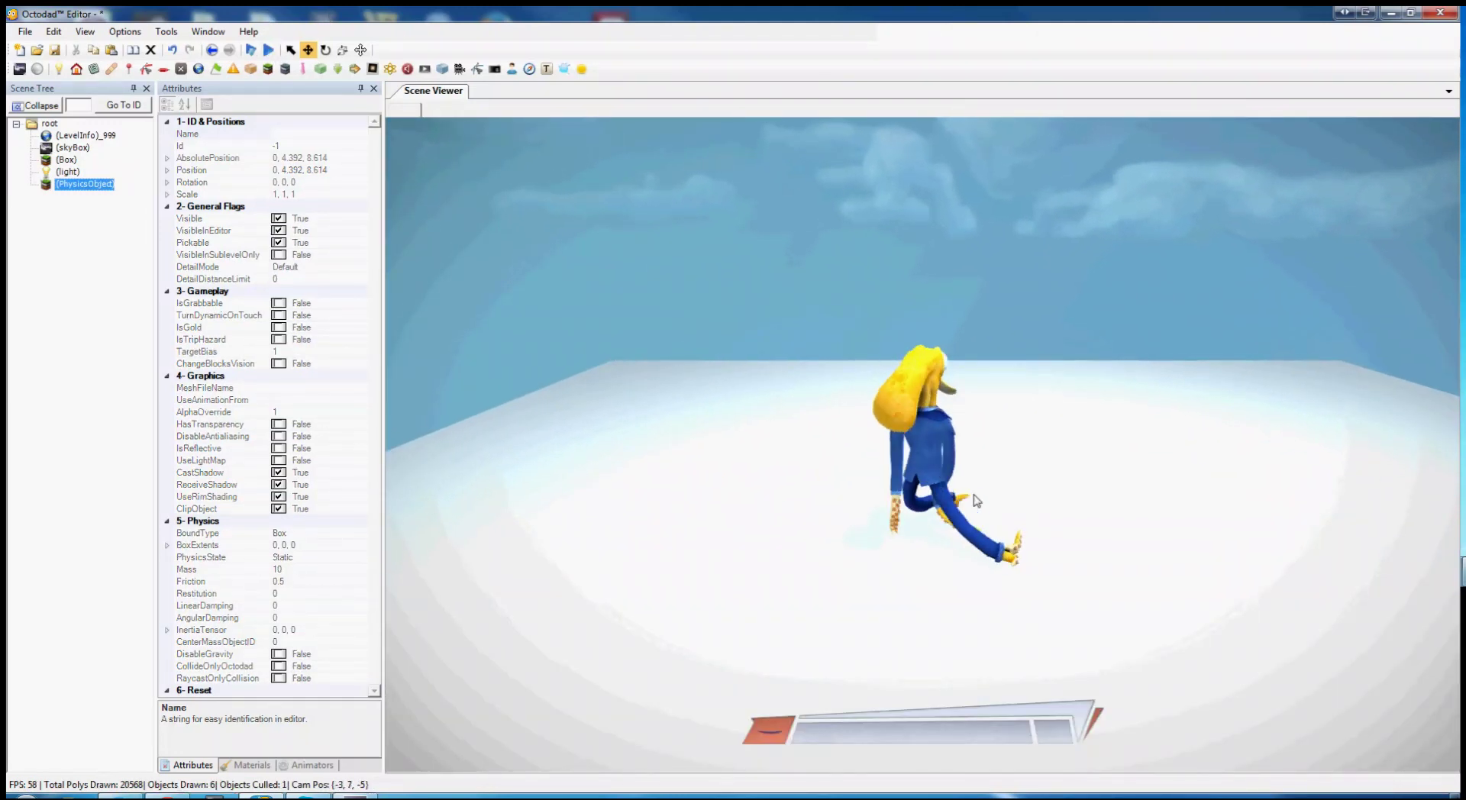
pyautogui.press('Escape')
pyautogui.moveTo(974, 494); pyautogui.dragTo(1048, 553, button='right')
# Open the Asset Library and preview several models in its Amazon folder.
pyautogui.click(208, 32)
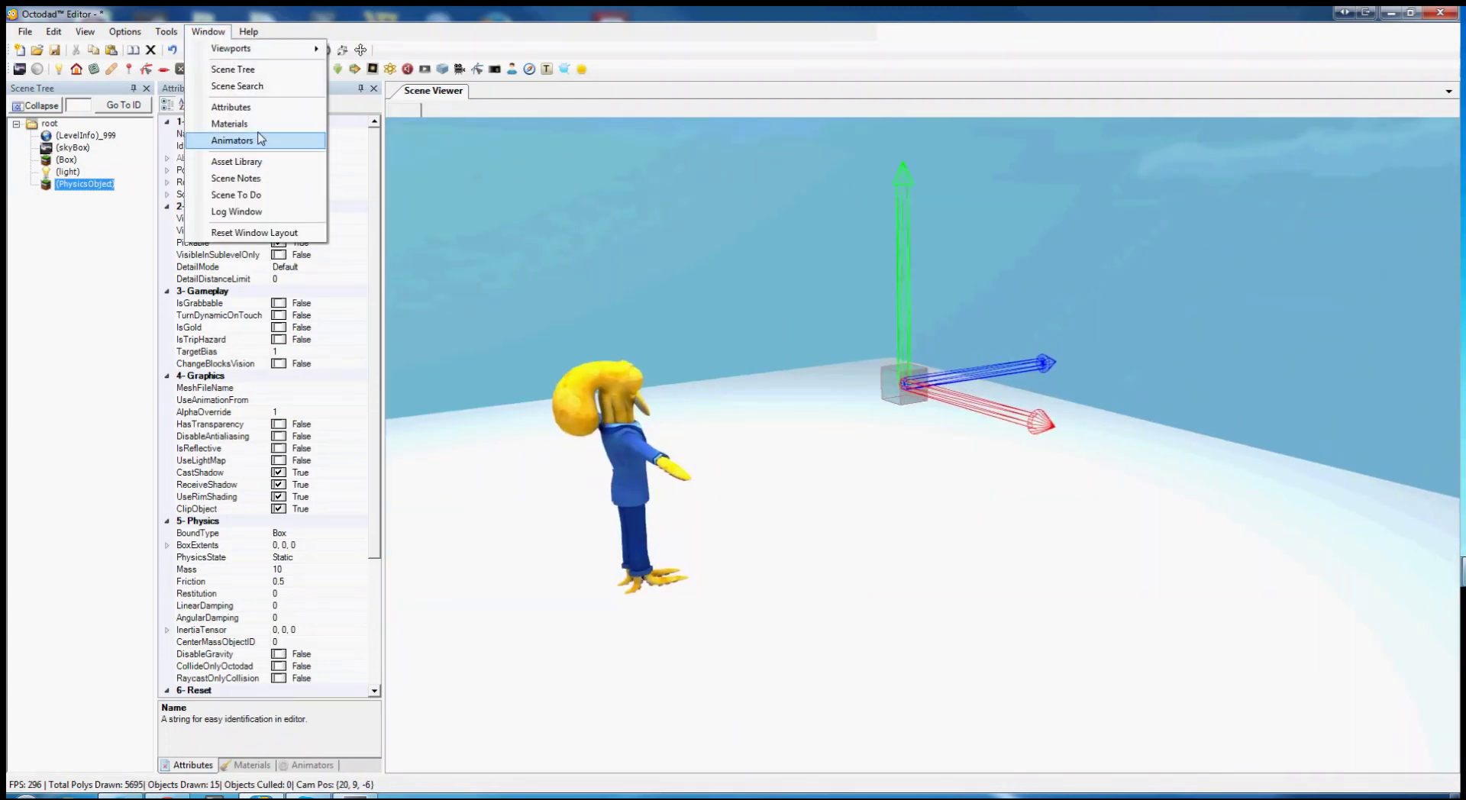
pyautogui.click(264, 162)
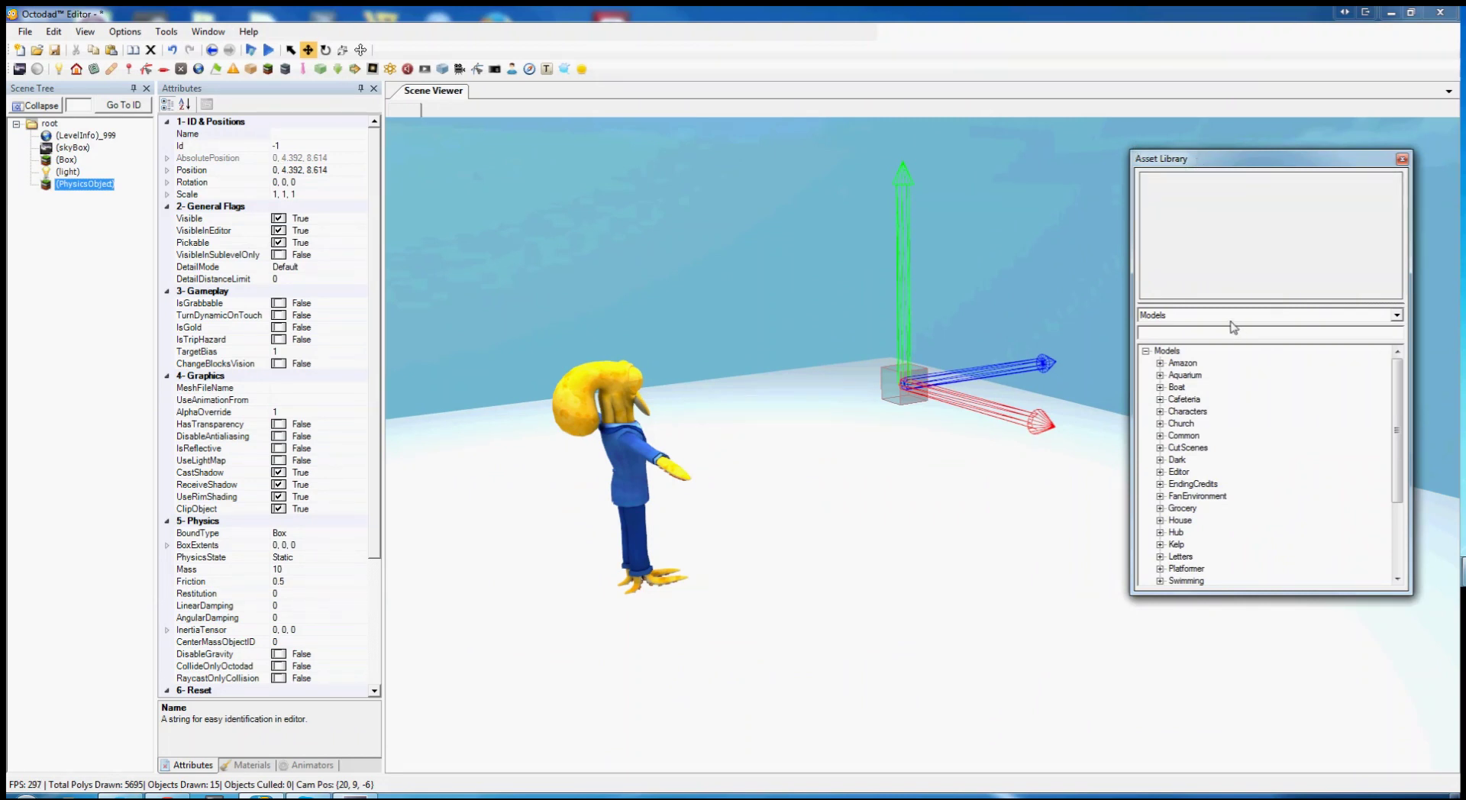
pyautogui.click(1159, 363)
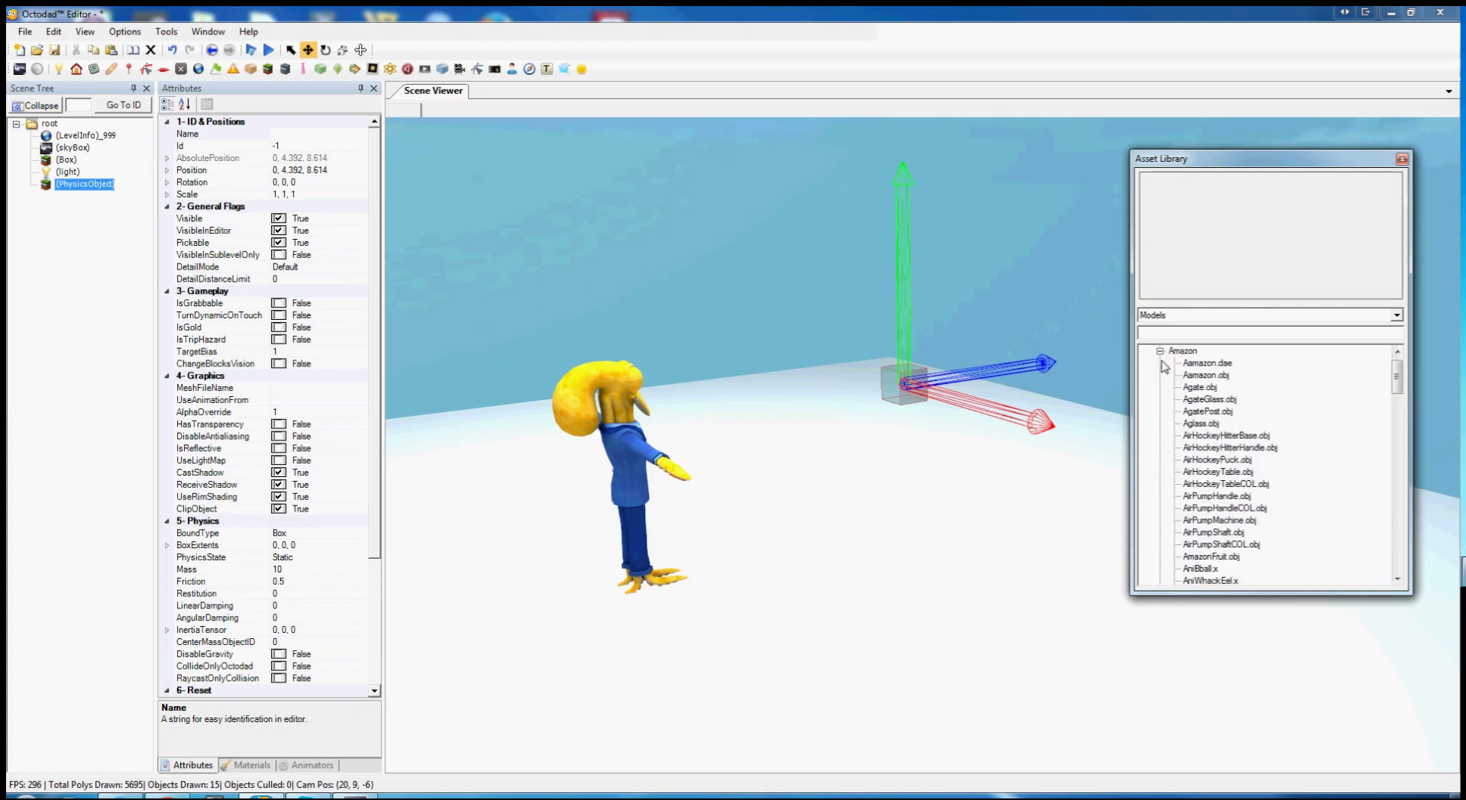
pyautogui.click(1210, 364)
pyautogui.click(1194, 413)
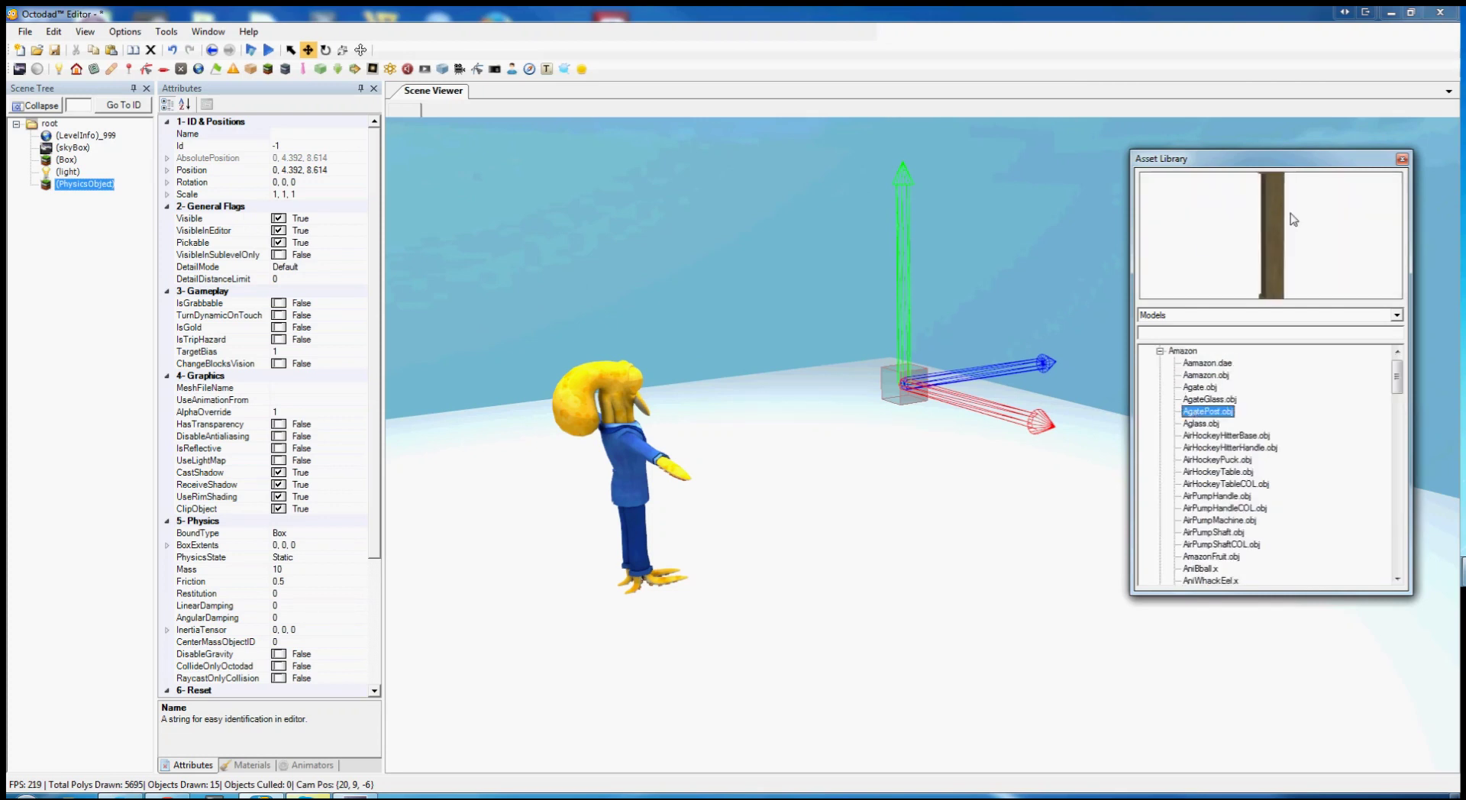
pyautogui.click(1202, 451)
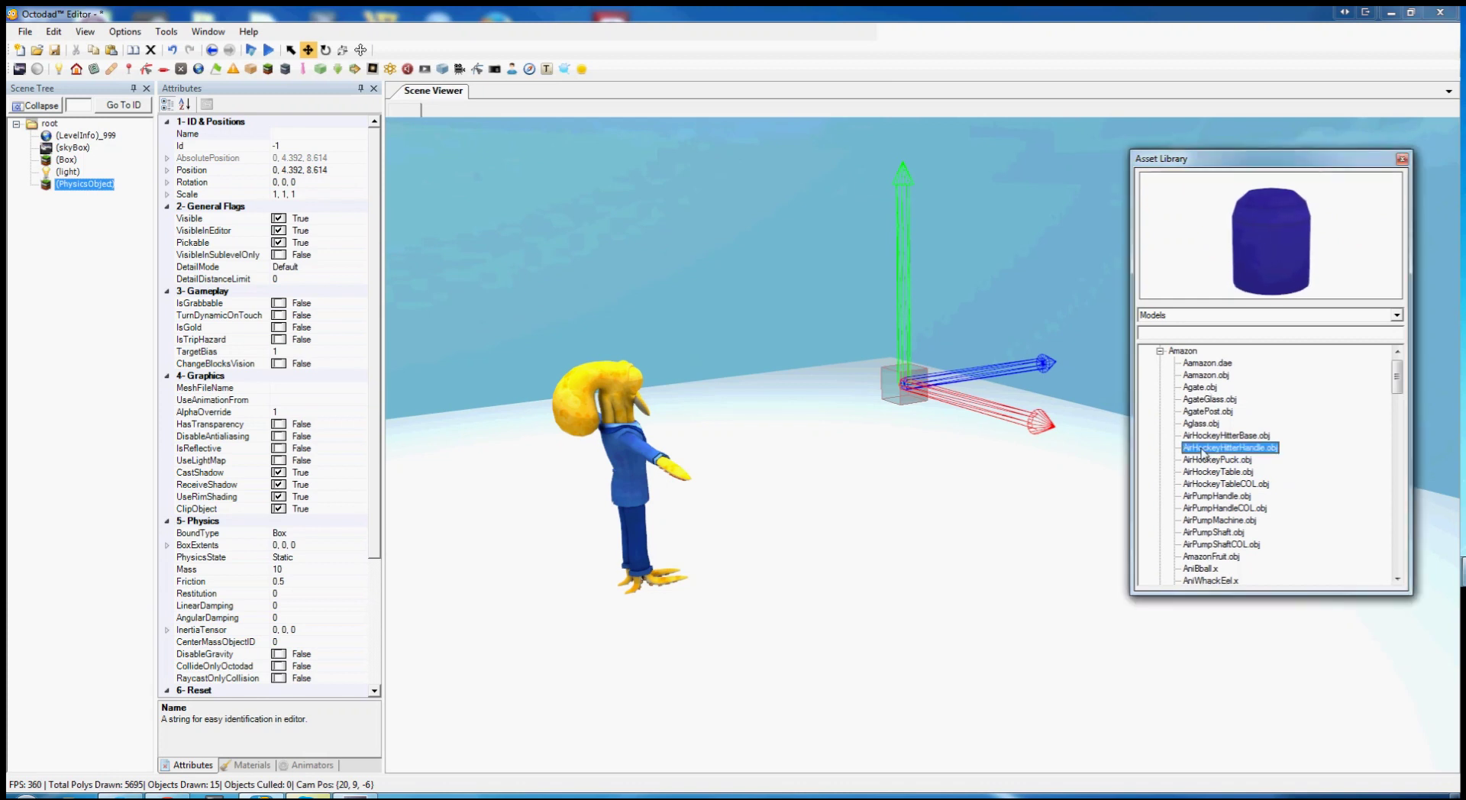
pyautogui.scroll(-2, 1237, 452)
pyautogui.scroll(-3, 1237, 452)
pyautogui.click(1210, 399)
pyautogui.click(1215, 459)
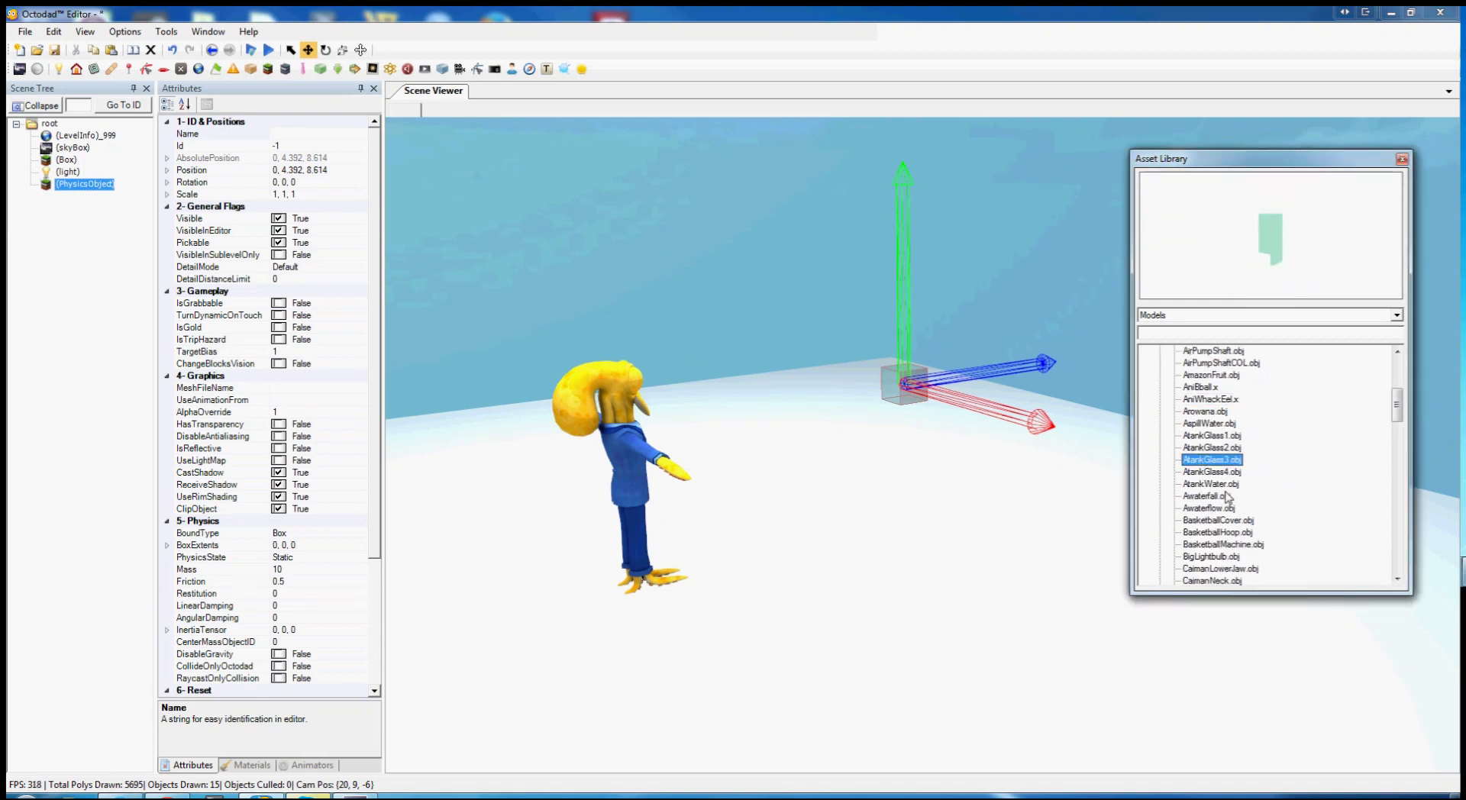
pyautogui.click(1224, 497)
pyautogui.scroll(-1, 1238, 452)
pyautogui.scroll(7, 1237, 452)
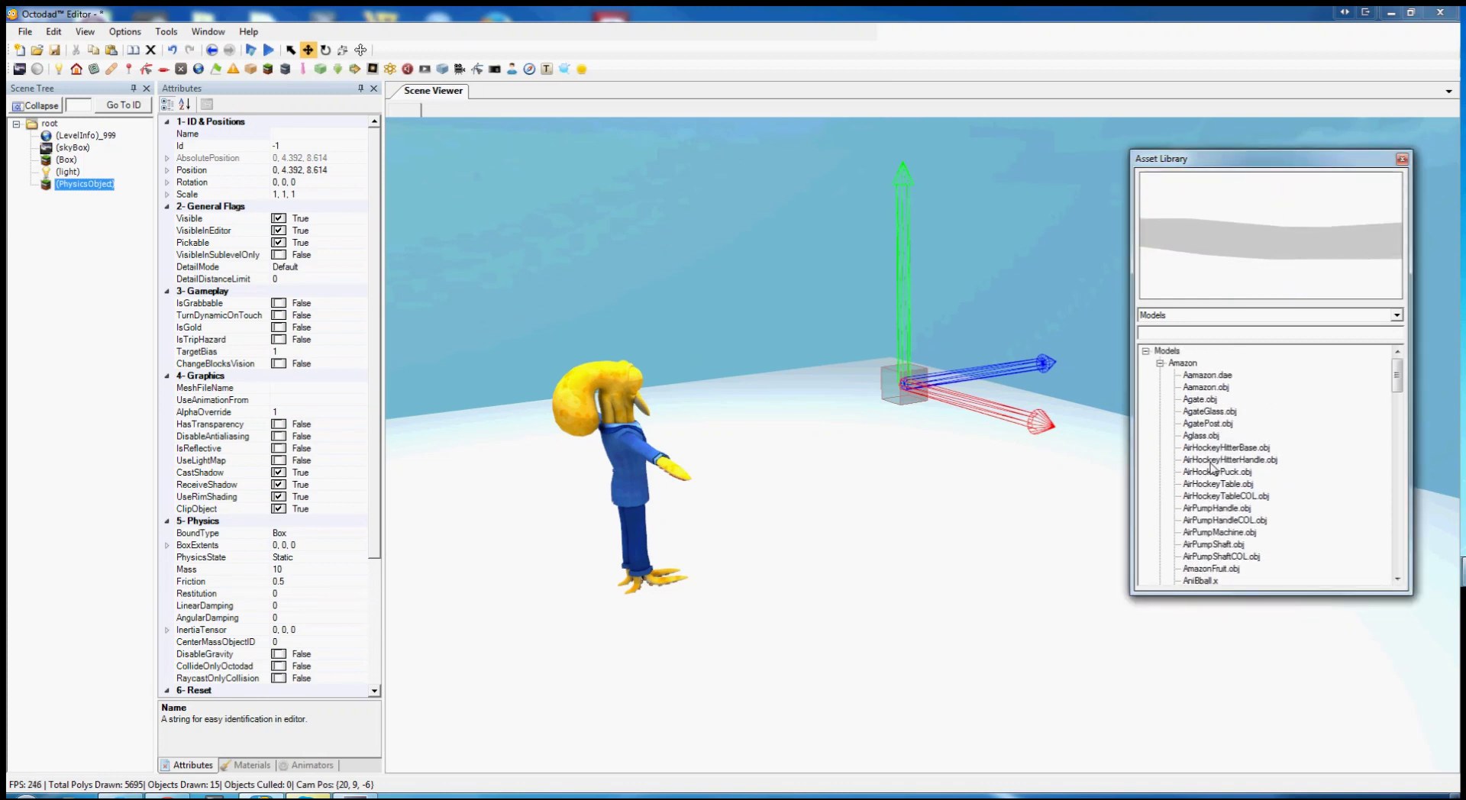
pyautogui.click(1160, 362)
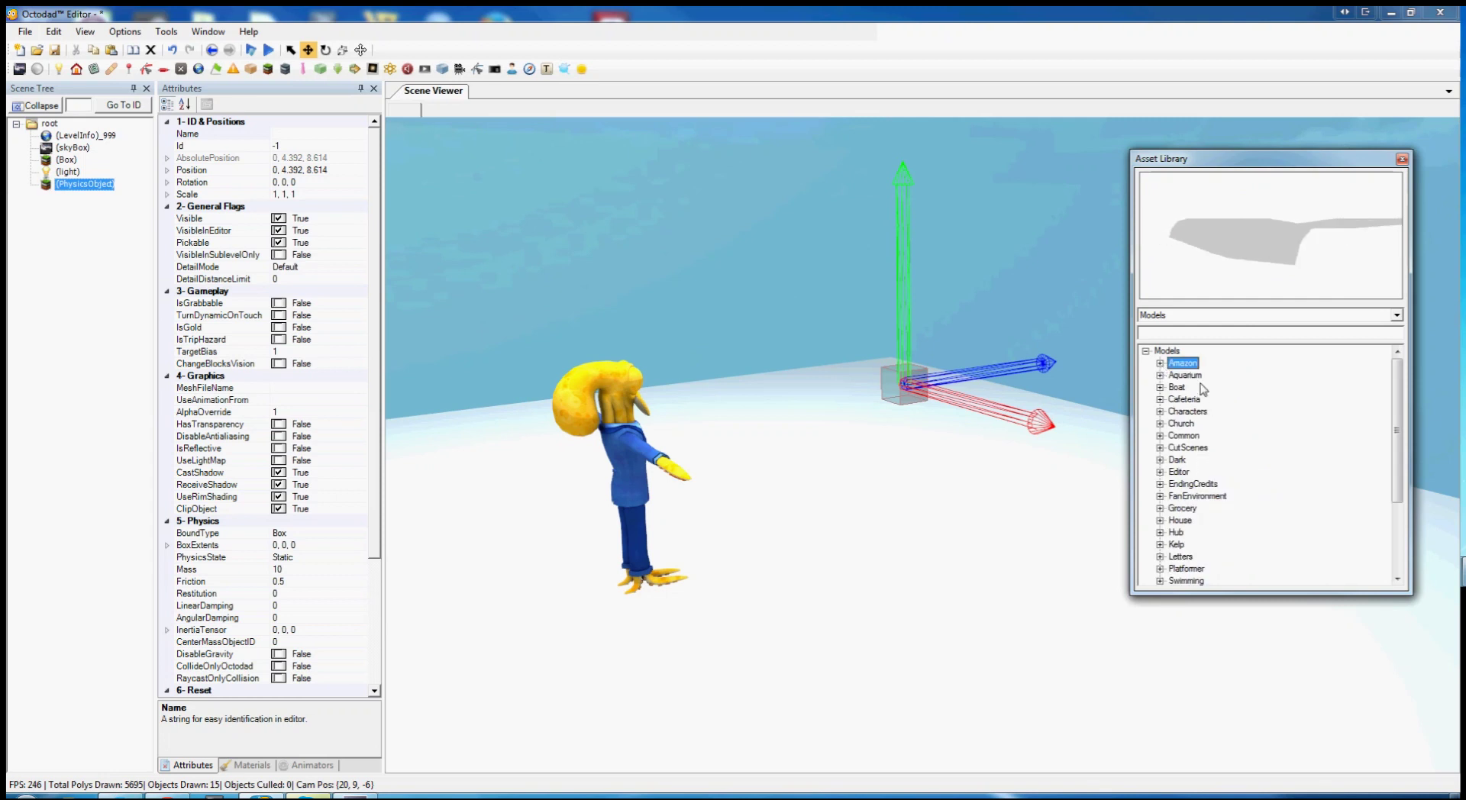
# Assign Box.obj from the Editor models folder as the physics object's mesh and close the Asset Library.
pyautogui.click(1161, 472)
pyautogui.click(1193, 400)
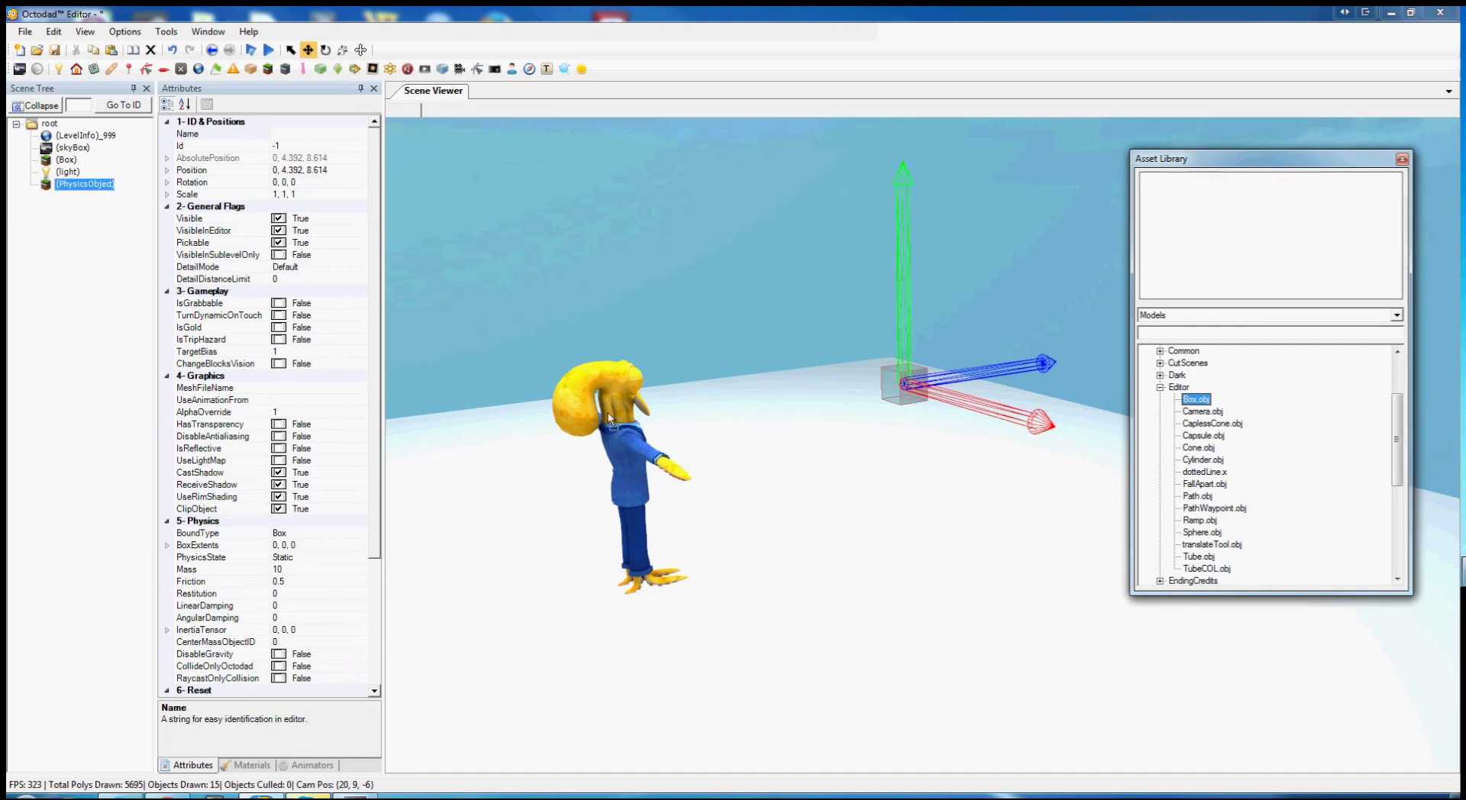
pyautogui.click(293, 388)
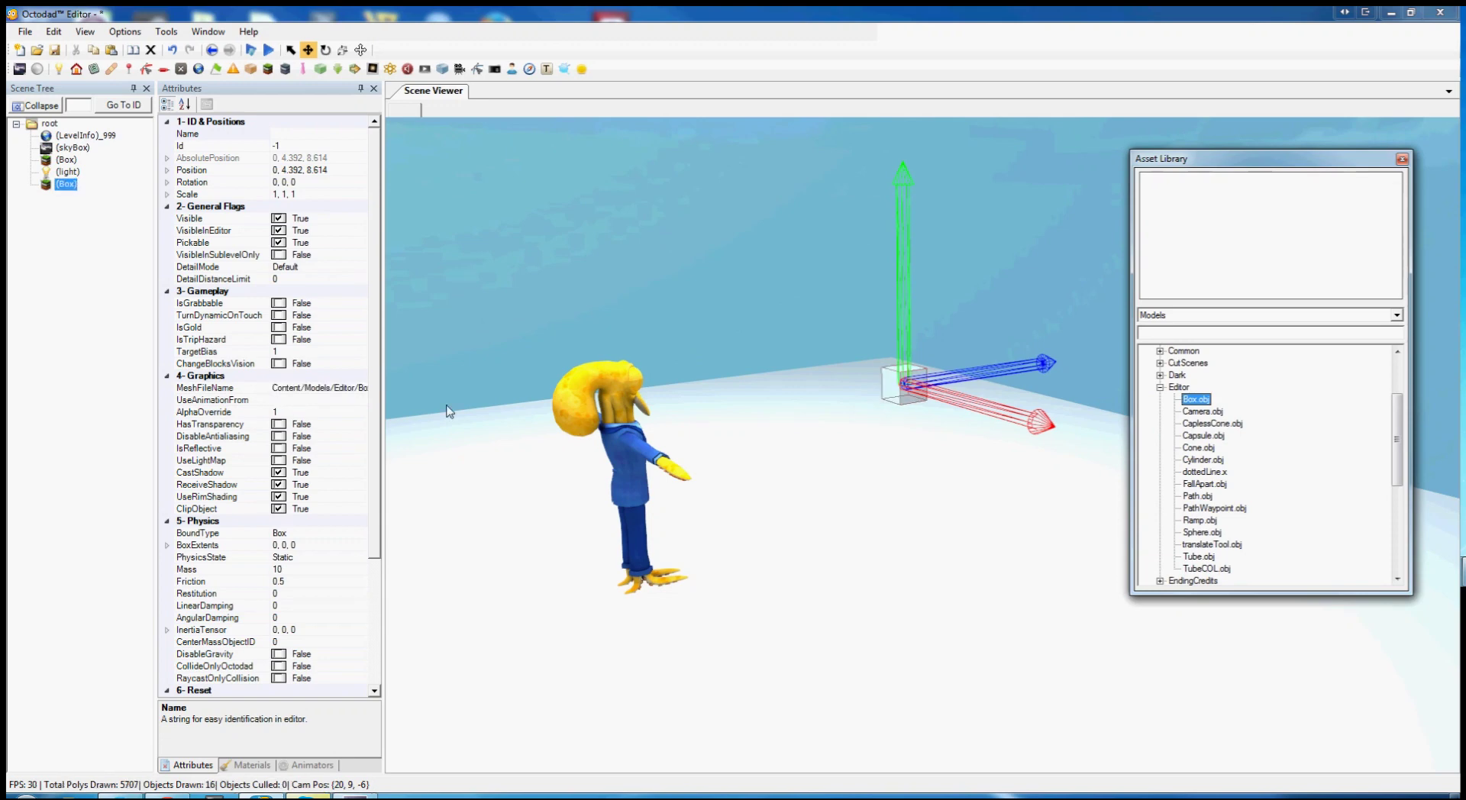
pyautogui.moveTo(447, 406); pyautogui.dragTo(794, 596, button='right')
pyautogui.click(1402, 160)
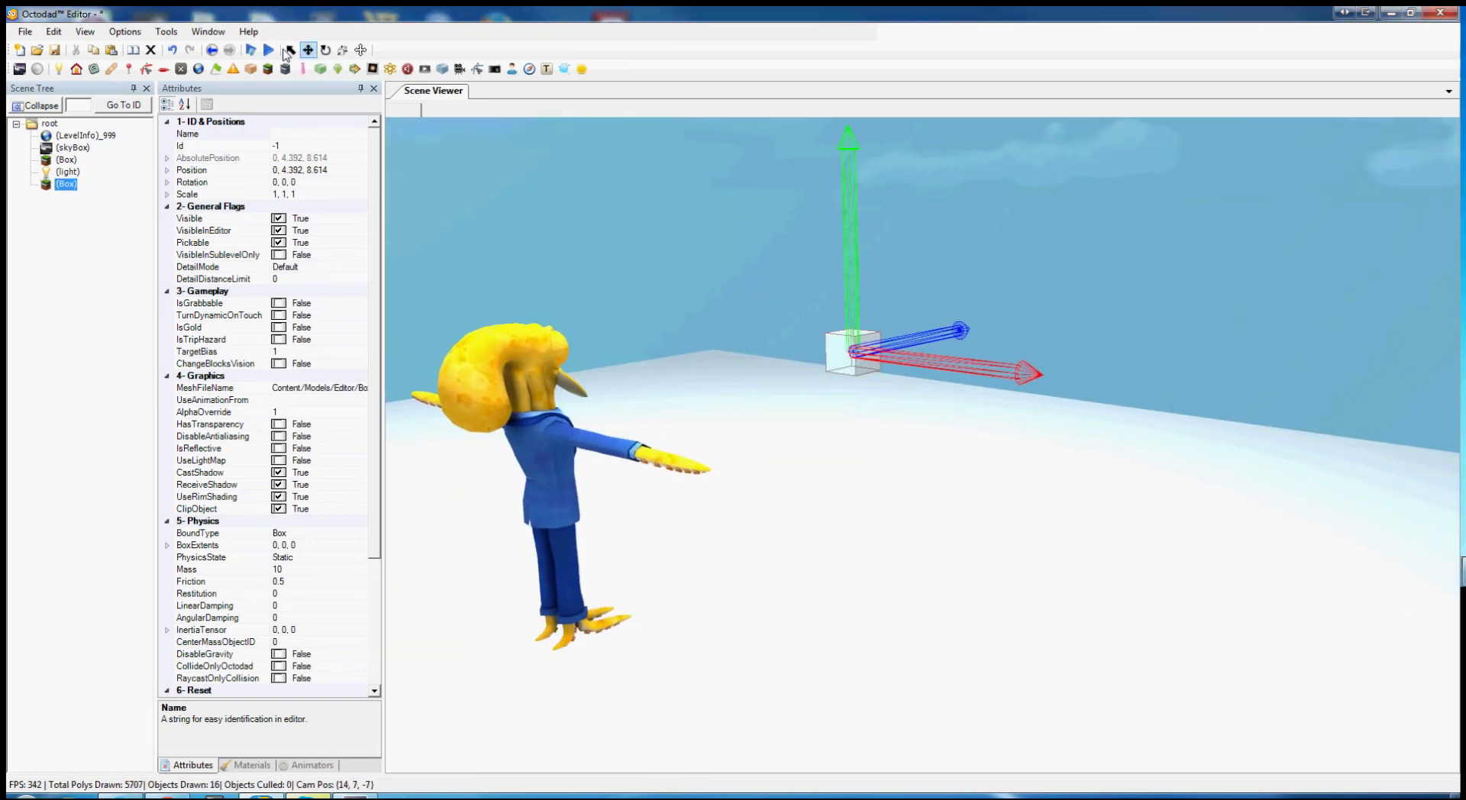
# Play-test the level with the static box in place and return to editing.
pyautogui.click(268, 50)
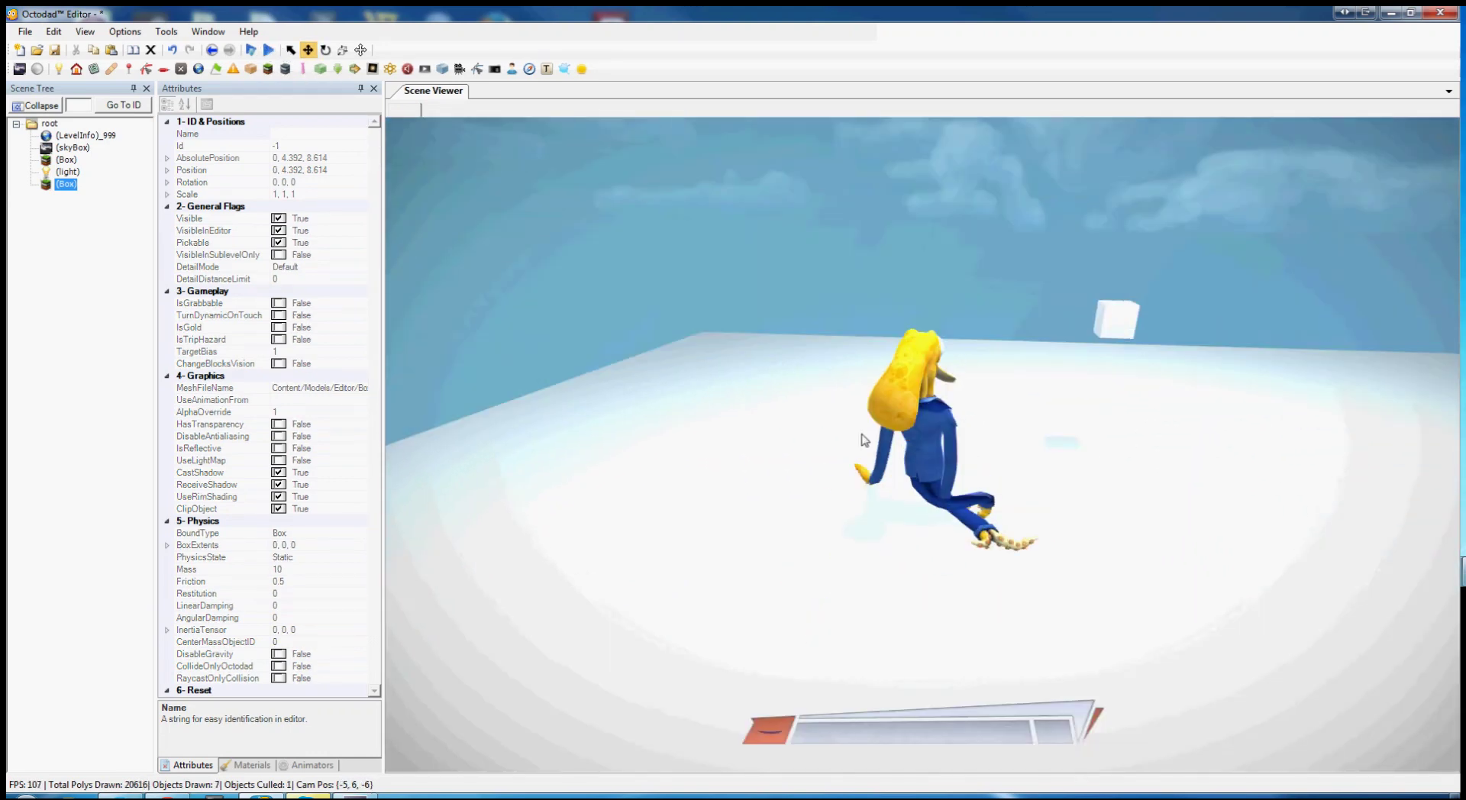
pyautogui.press('Escape')
pyautogui.moveTo(914, 468); pyautogui.dragTo(1007, 430, button='right')
# Set the new box's PhysicsState to Kinematic.
pyautogui.click(229, 558)
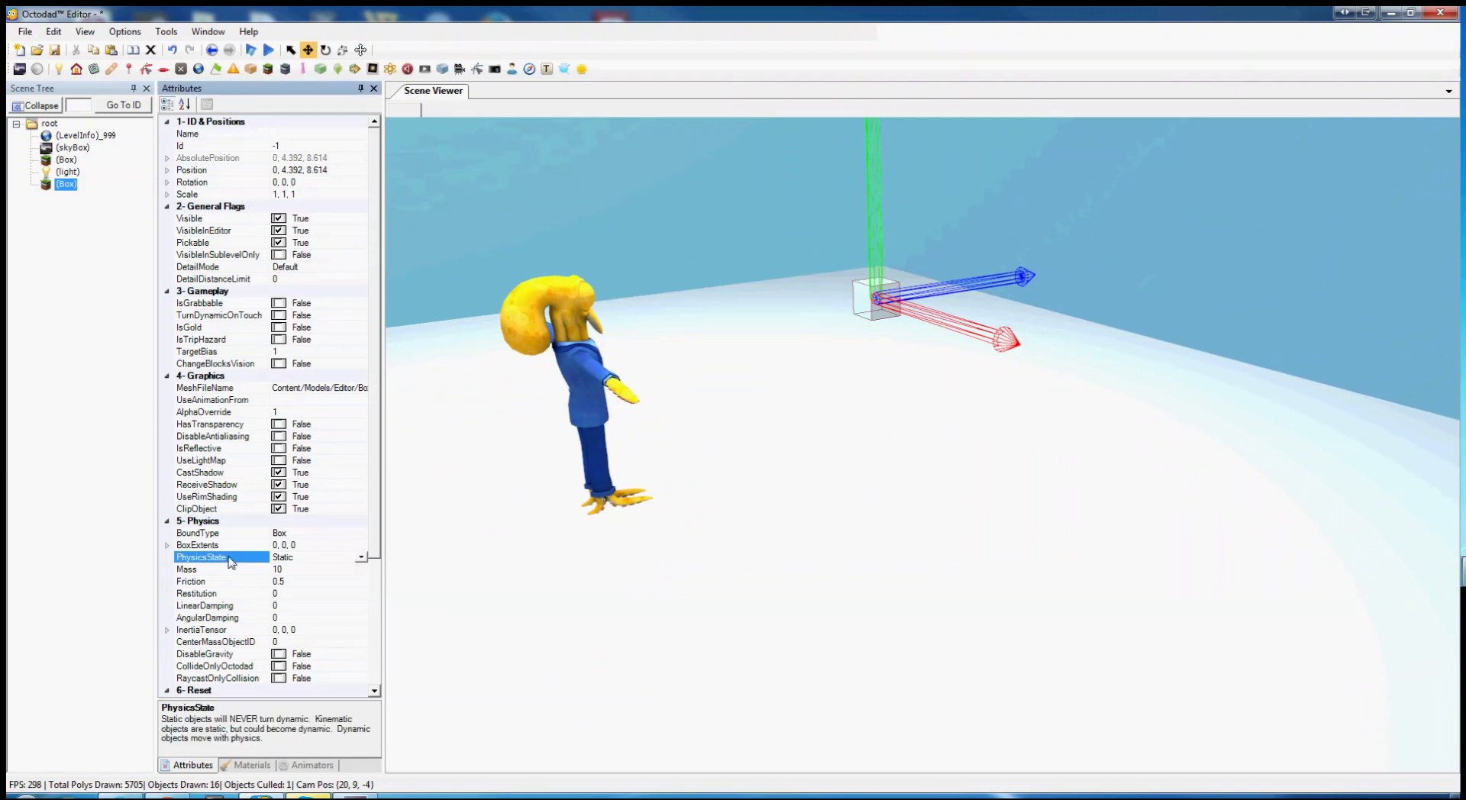
pyautogui.click(362, 558)
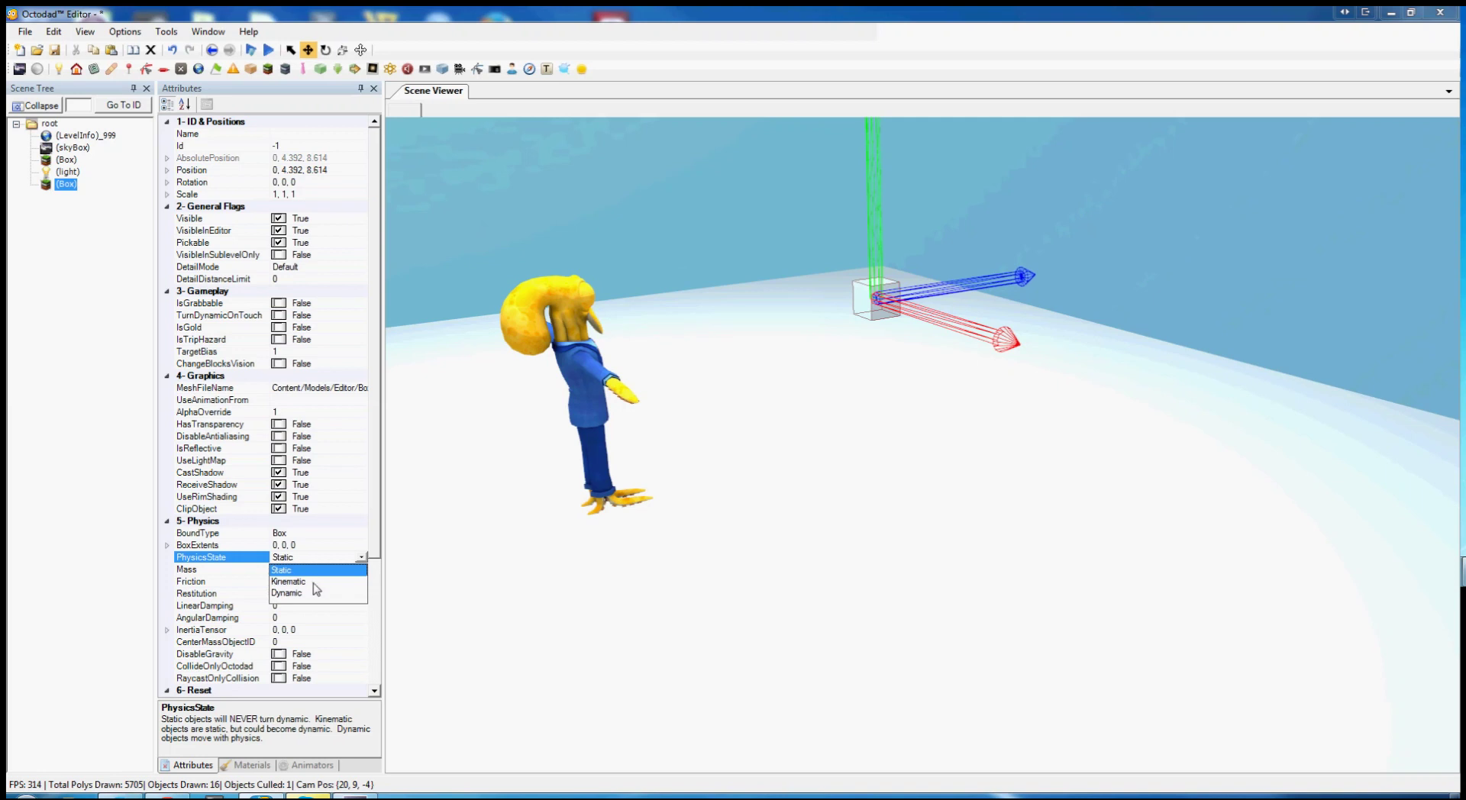
pyautogui.click(305, 583)
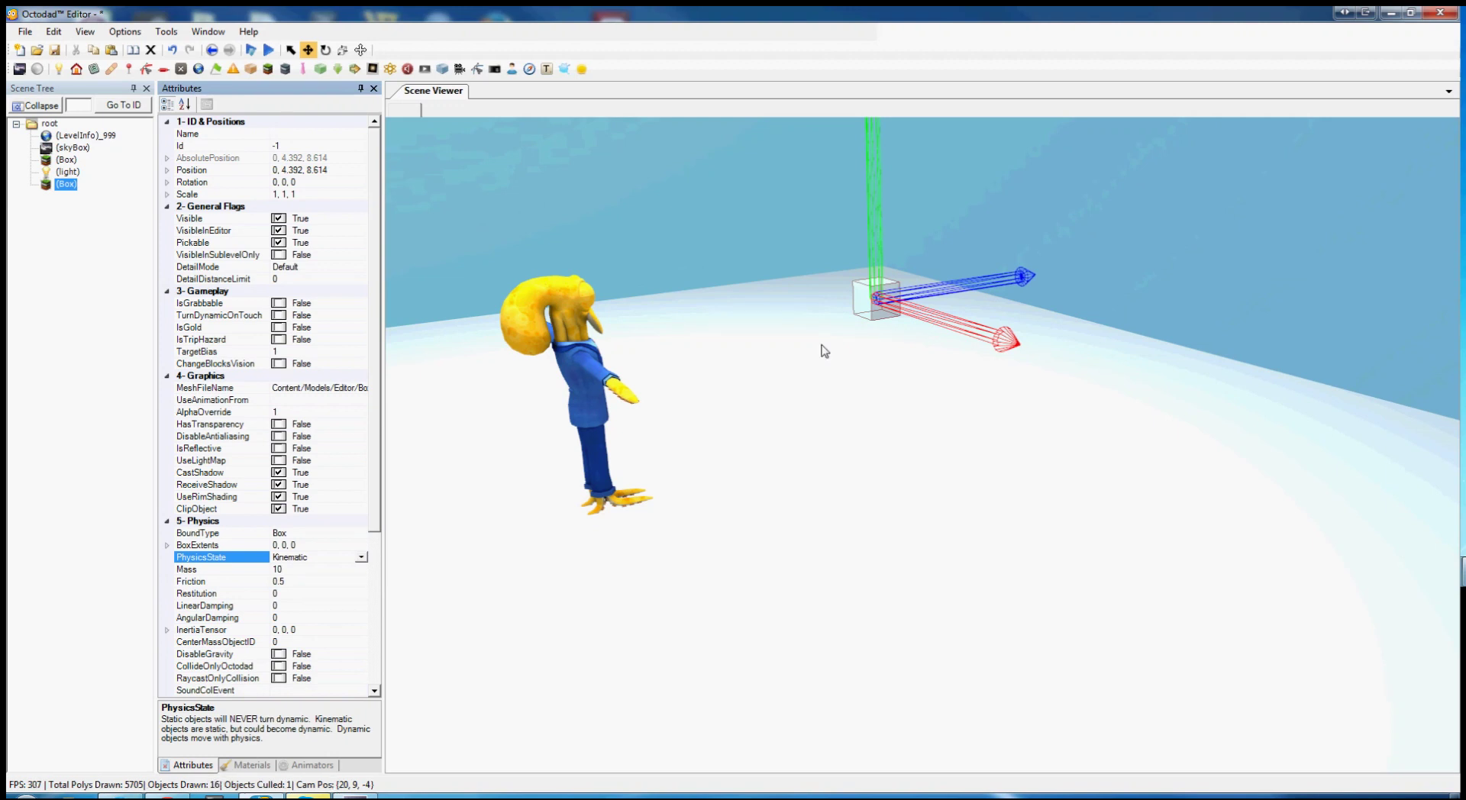
# Set the new box's PhysicsState to Dynamic.
pyautogui.click(361, 558)
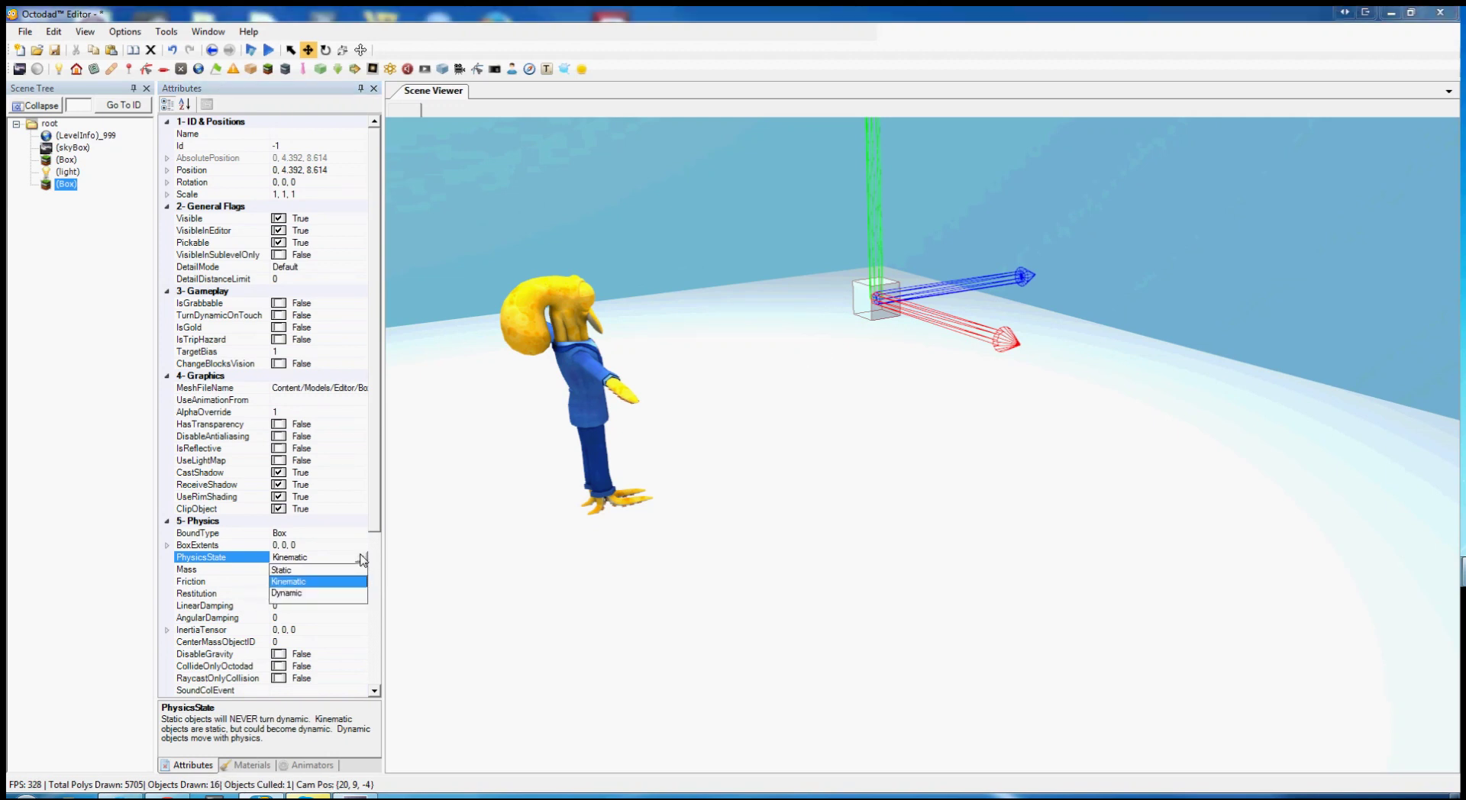
pyautogui.click(303, 595)
pyautogui.press('w')
pyautogui.moveTo(654, 419); pyautogui.dragTo(763, 498, button='right')
pyautogui.press('s')
pyautogui.press('a')
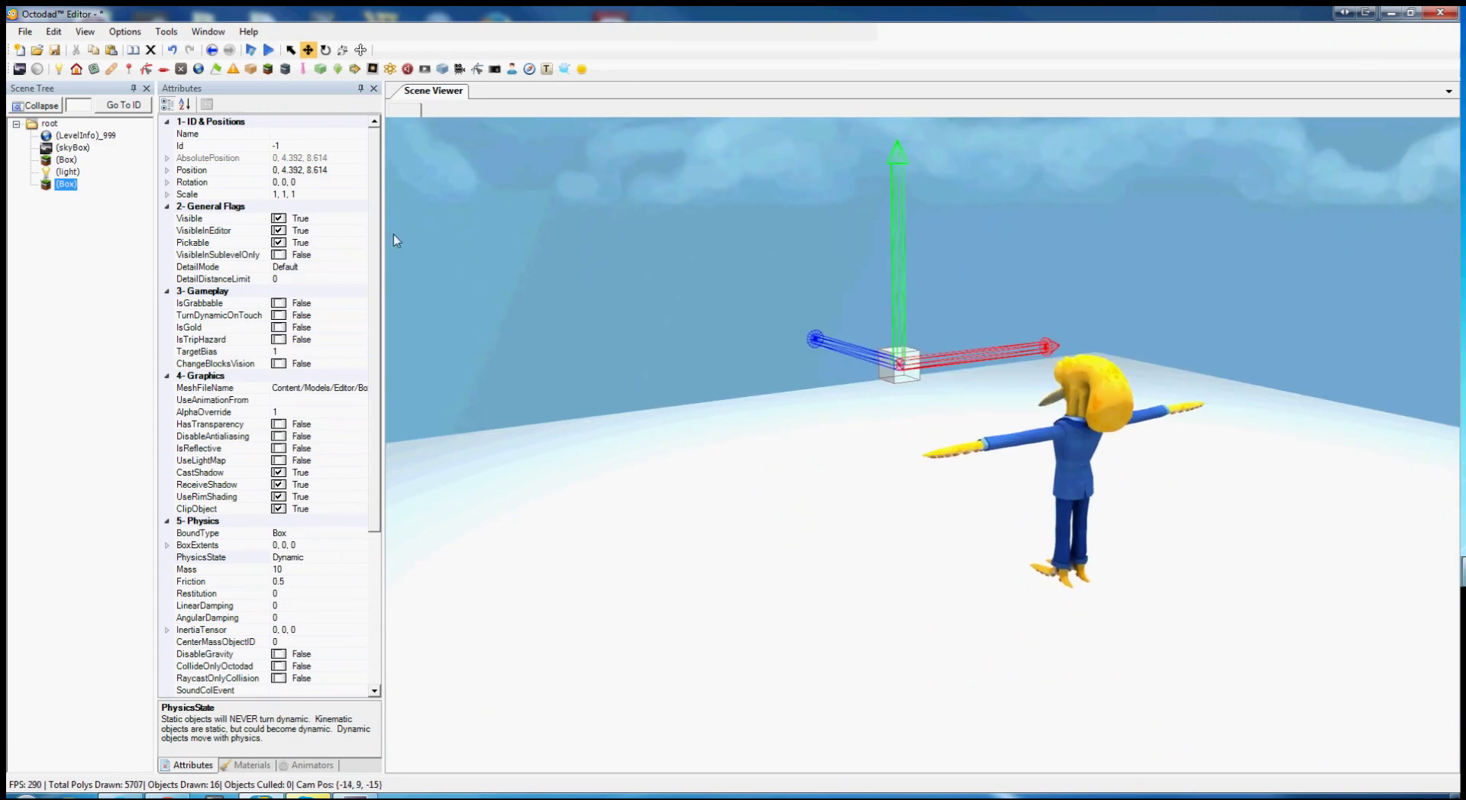
# Play-test the level with the dynamic box, moving the character, and return to editing.
pyautogui.click(268, 50)
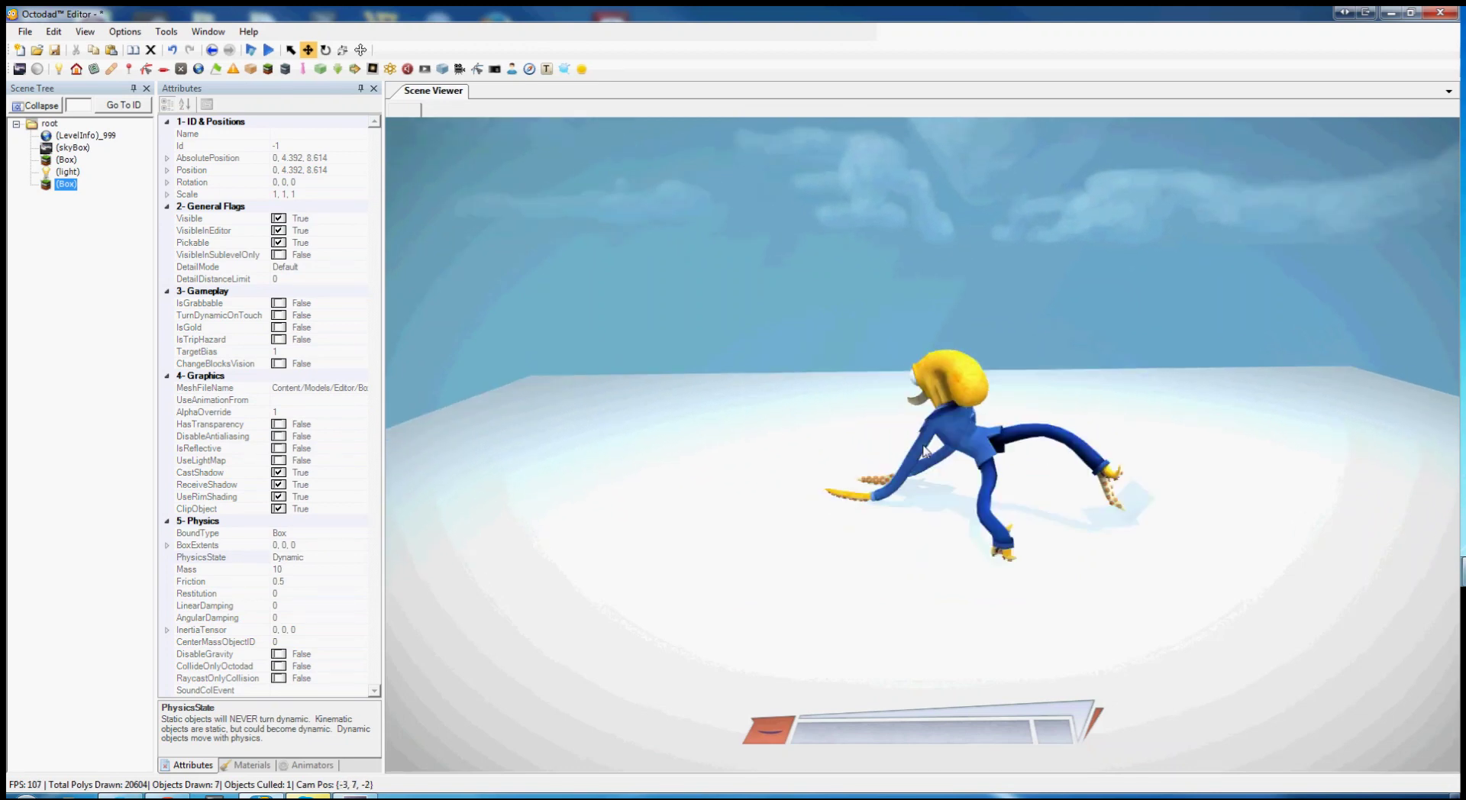
pyautogui.moveTo(1008, 451); pyautogui.dragTo(937, 459)
pyautogui.press('Escape')
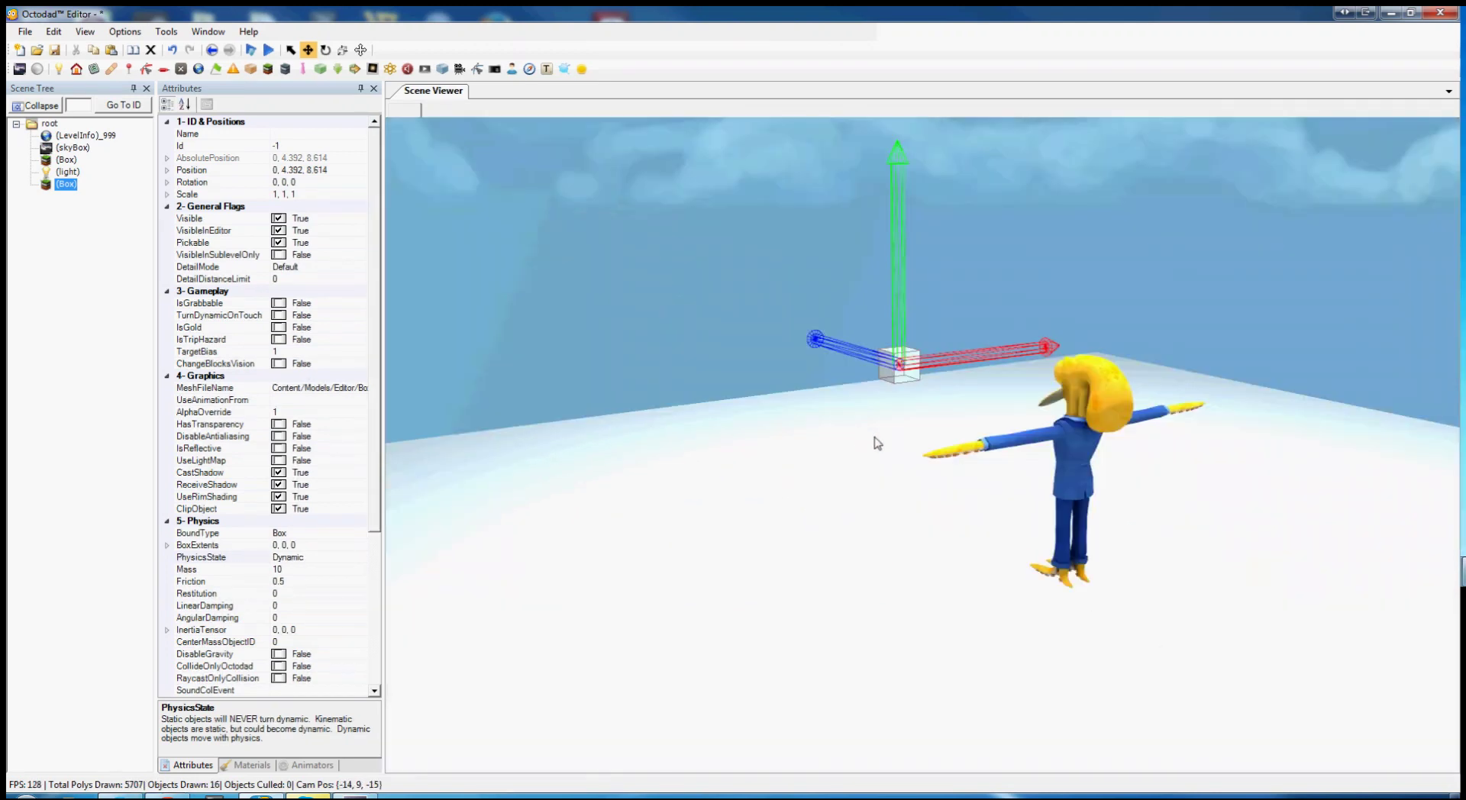
pyautogui.press('d')
pyautogui.moveTo(944, 535); pyautogui.dragTo(627, 600, button='right')
pyautogui.press('s')
pyautogui.press('w')
pyautogui.press('d')
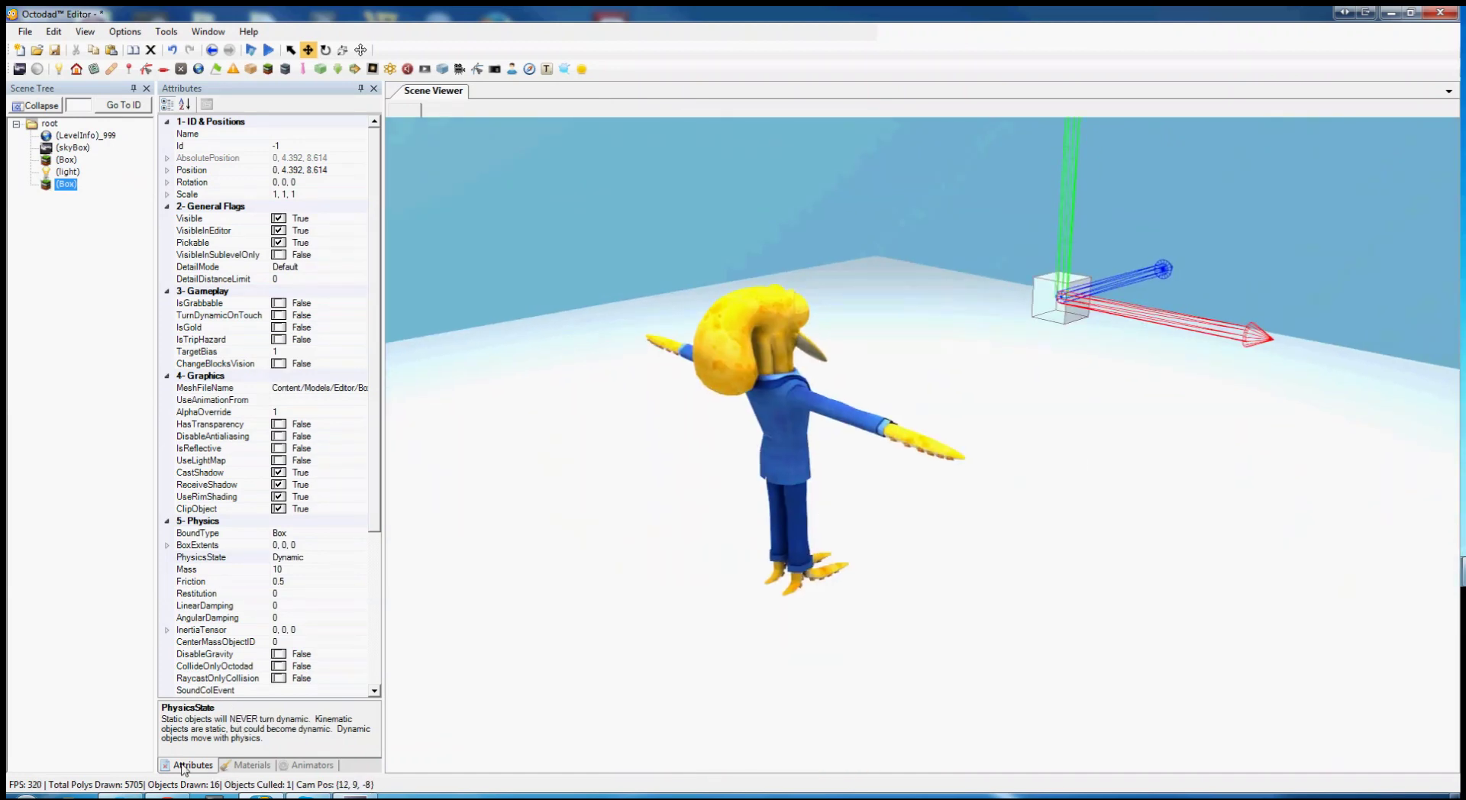
# Set the new box's diffuse material colour to the medium green basic colour and return to its attributes.
pyautogui.click(249, 765)
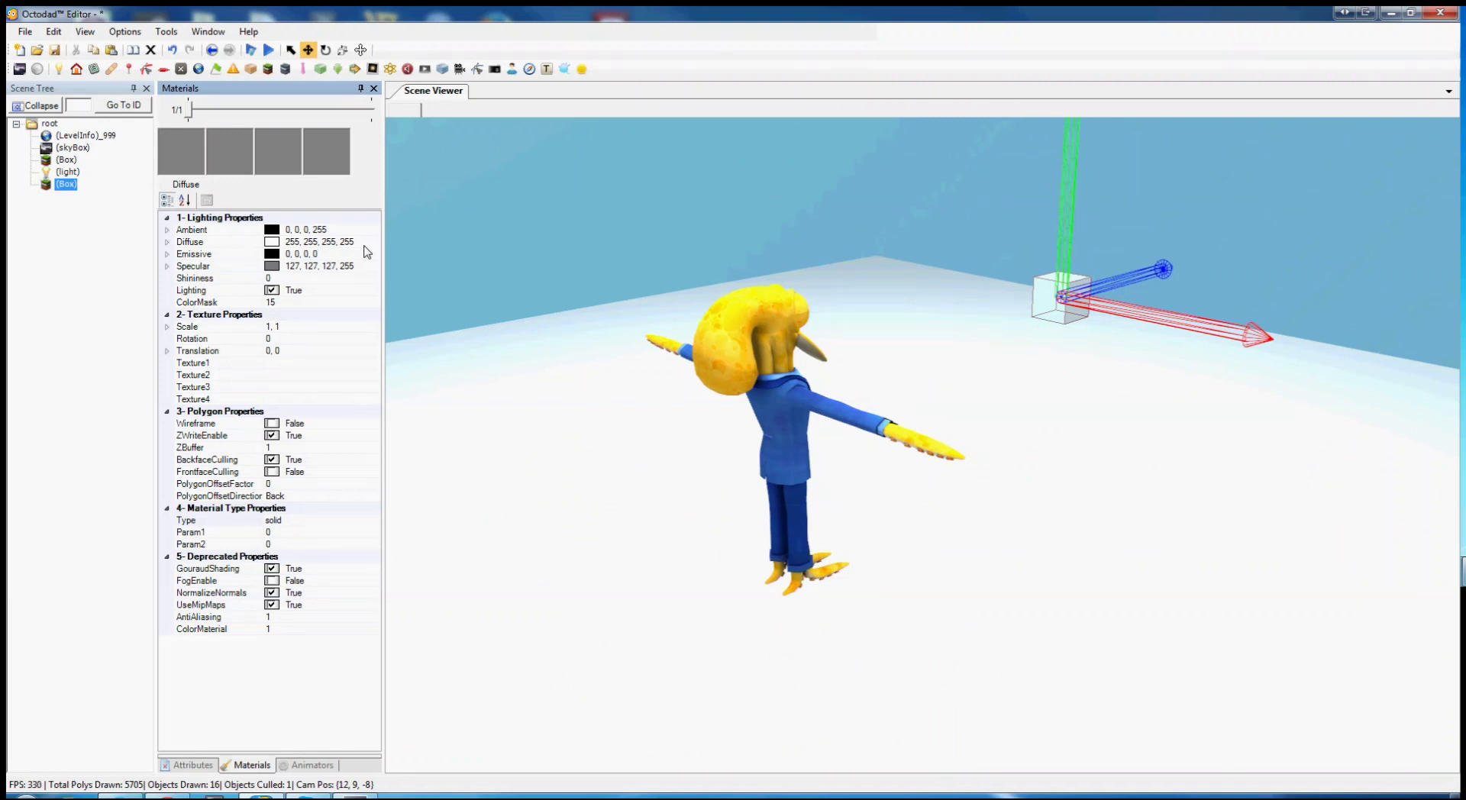
pyautogui.click(198, 244)
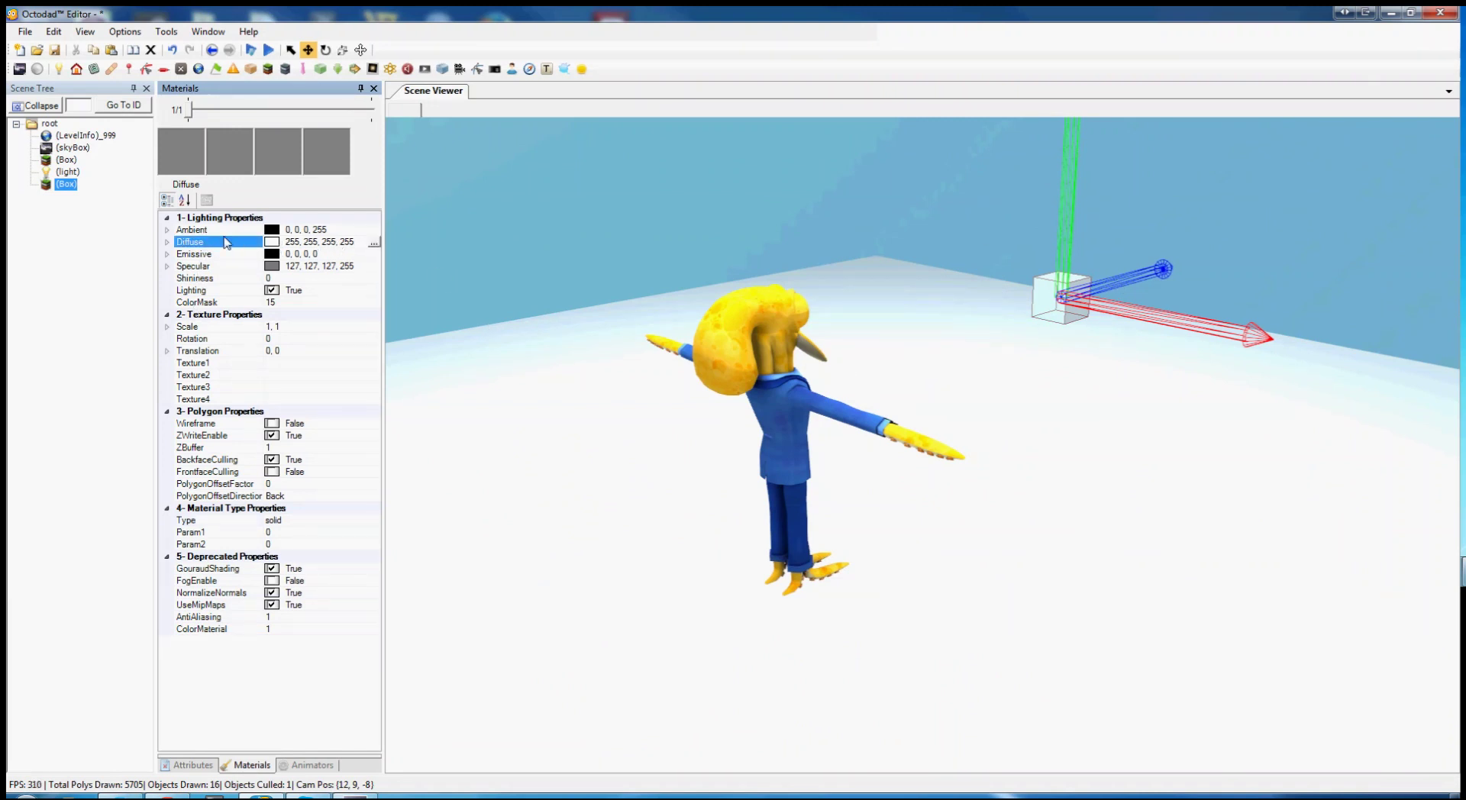
pyautogui.click(373, 243)
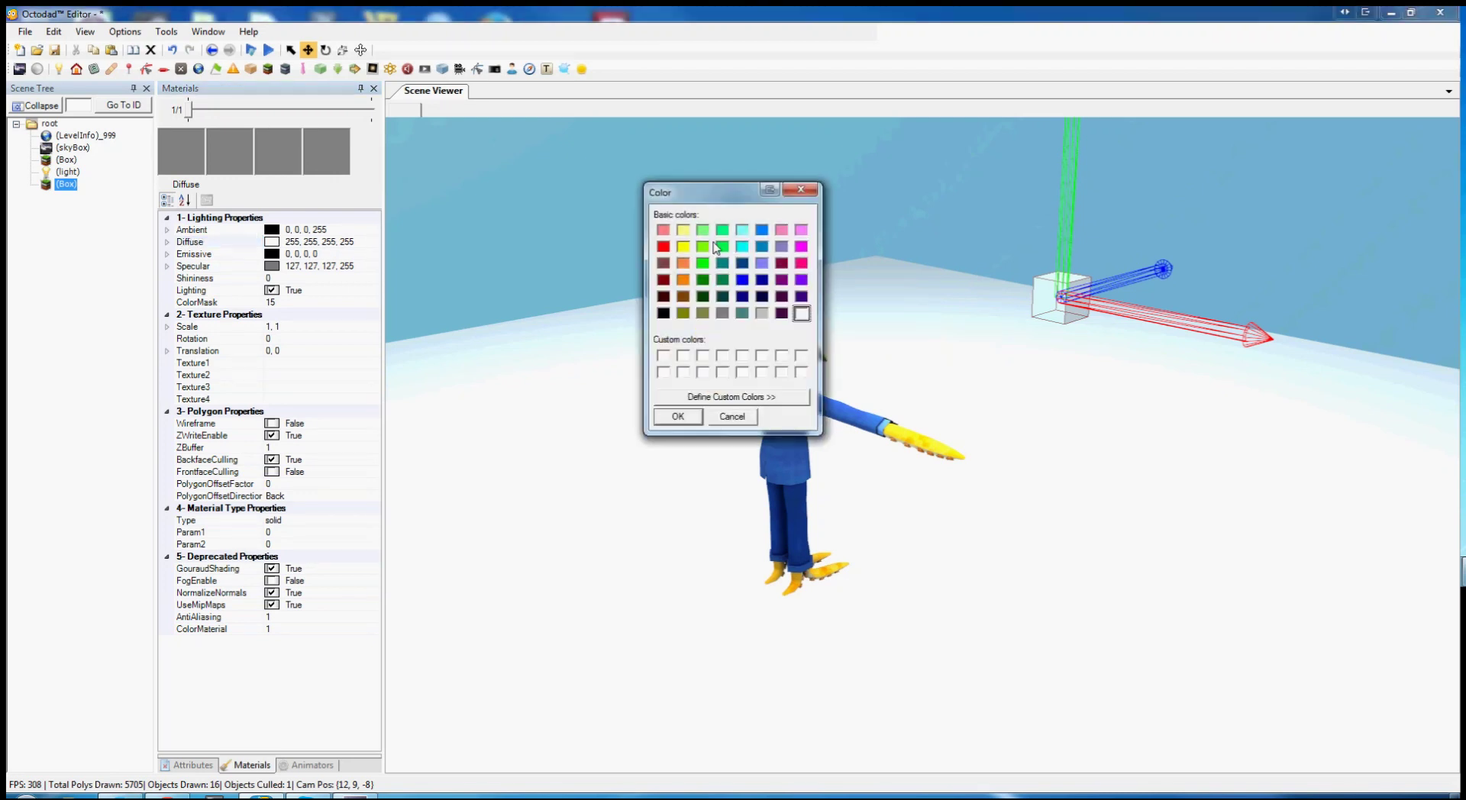
pyautogui.click(703, 280)
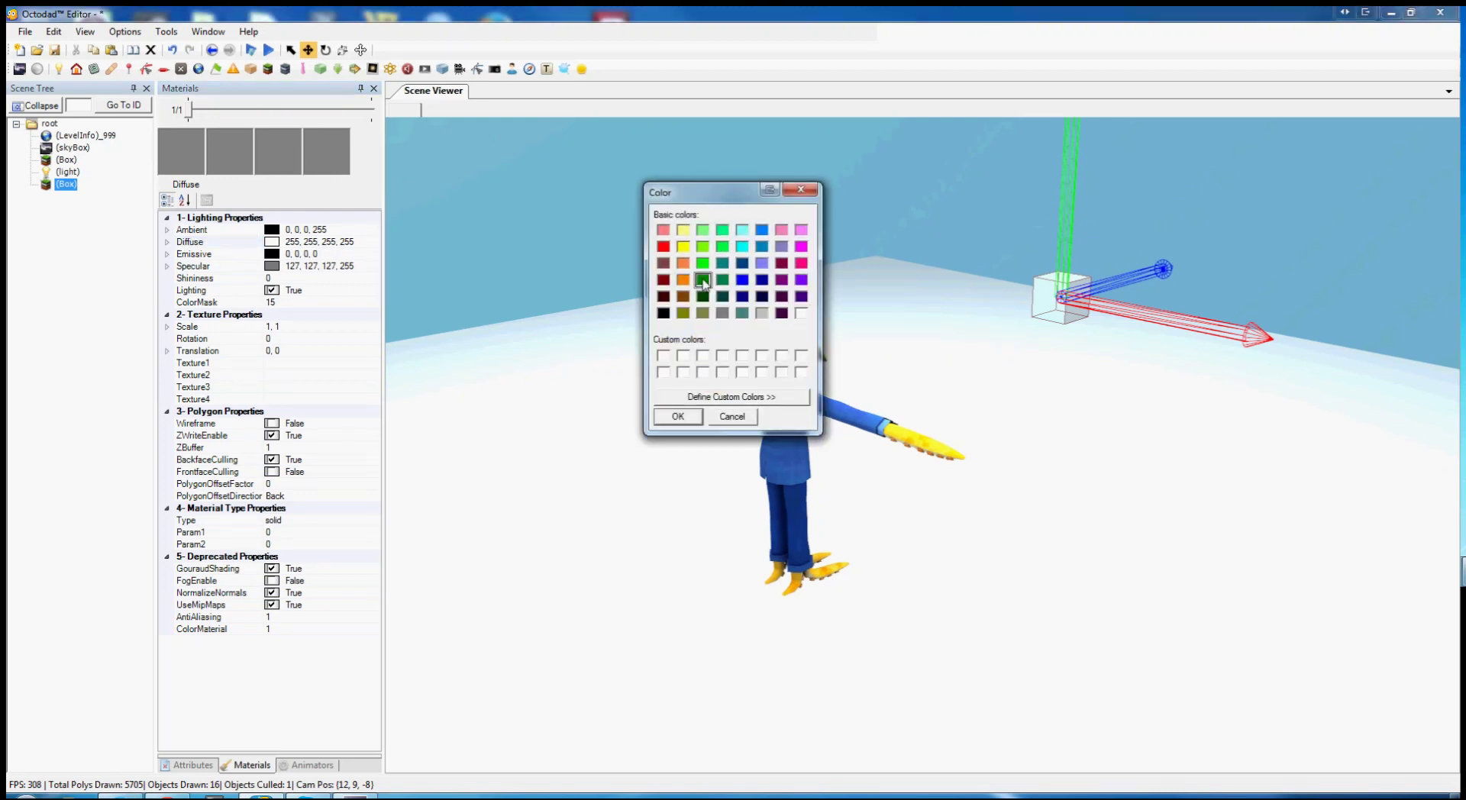
pyautogui.click(677, 418)
pyautogui.moveTo(970, 497); pyautogui.dragTo(1067, 596, button='right')
pyautogui.press('w')
pyautogui.click(185, 766)
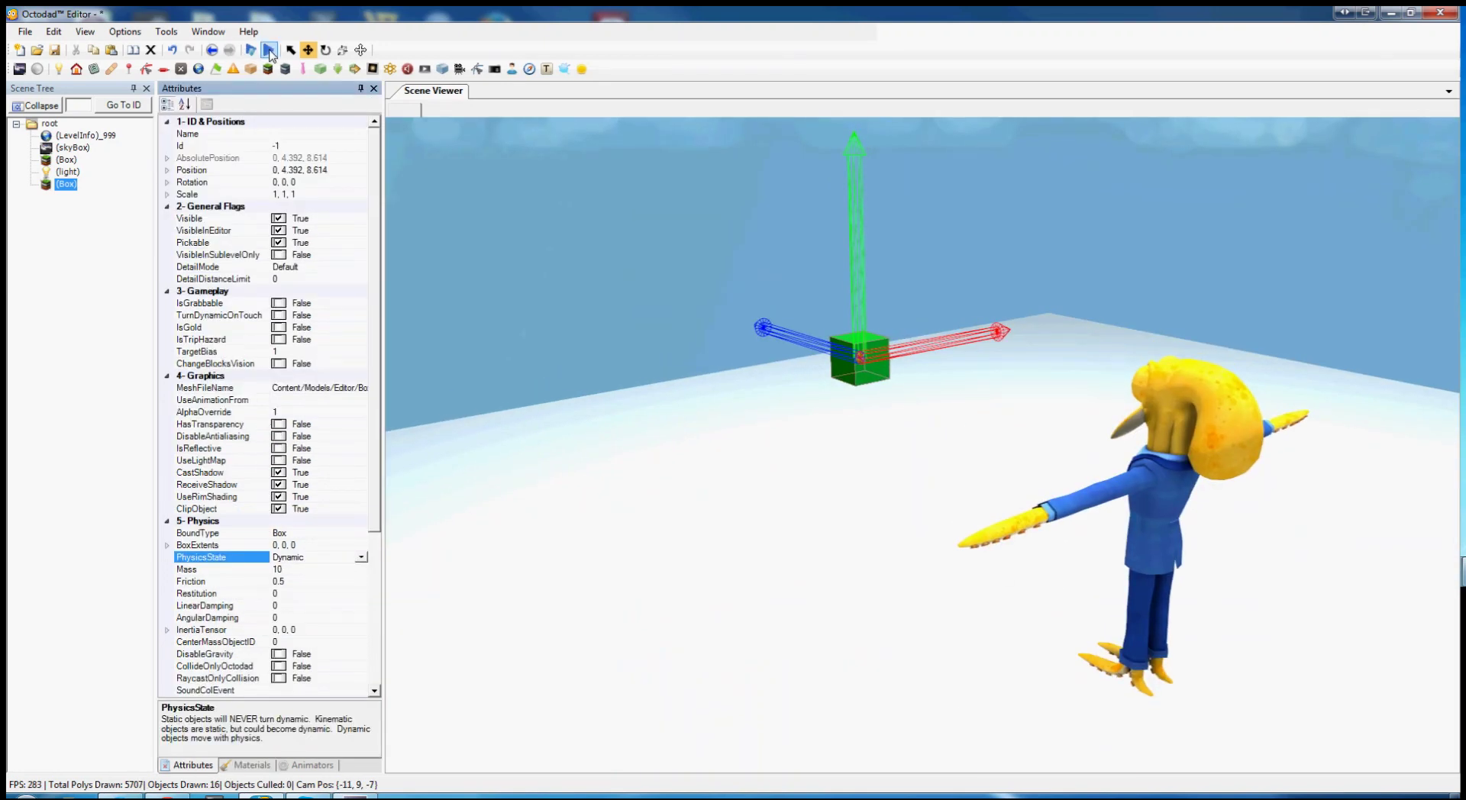
# Play-test the level with the dynamic green box, controlling the character, and return to editing.
pyautogui.click(268, 50)
pyautogui.moveTo(1008, 509); pyautogui.dragTo(935, 427)
pyautogui.press('Escape')
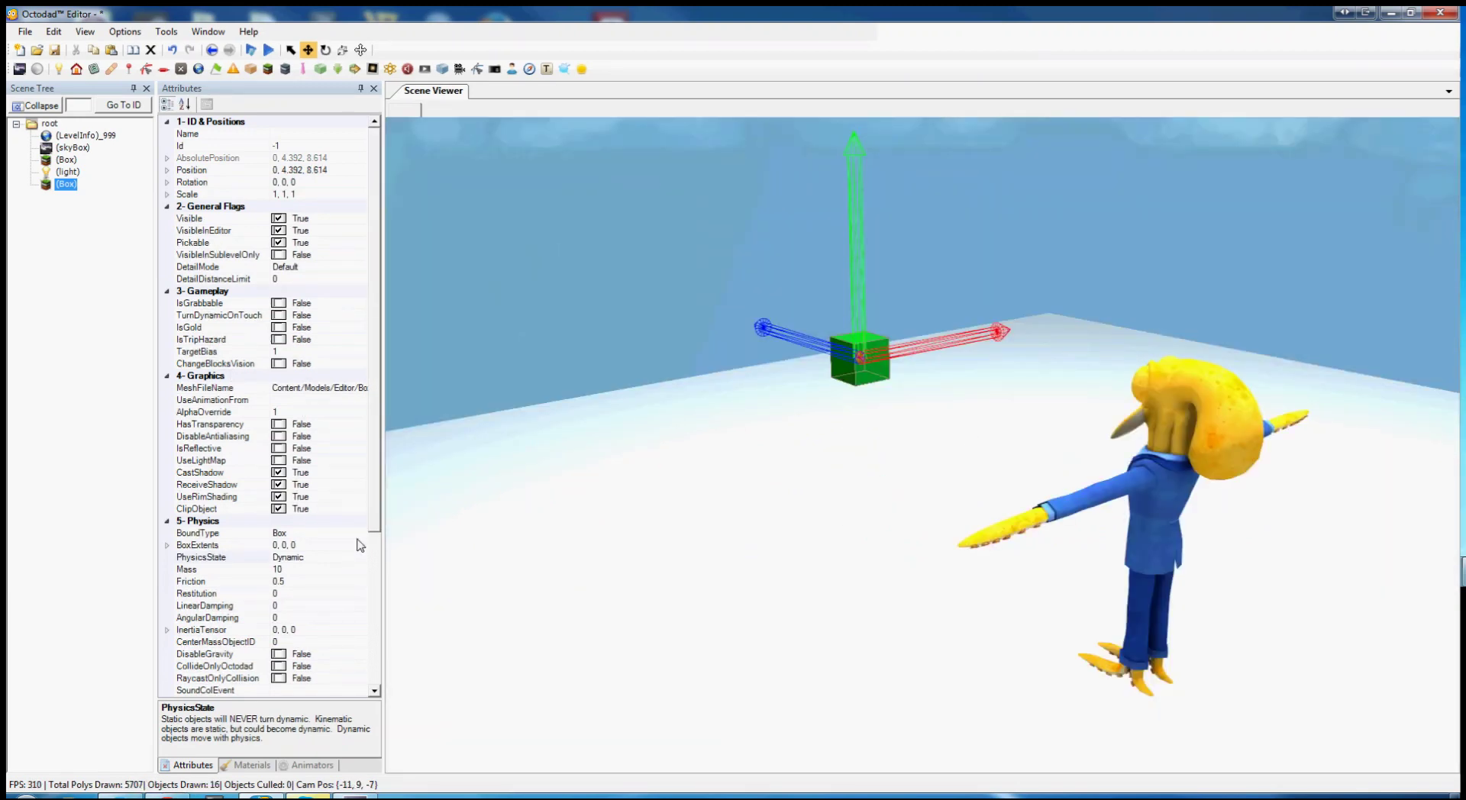
pyautogui.click(377, 354)
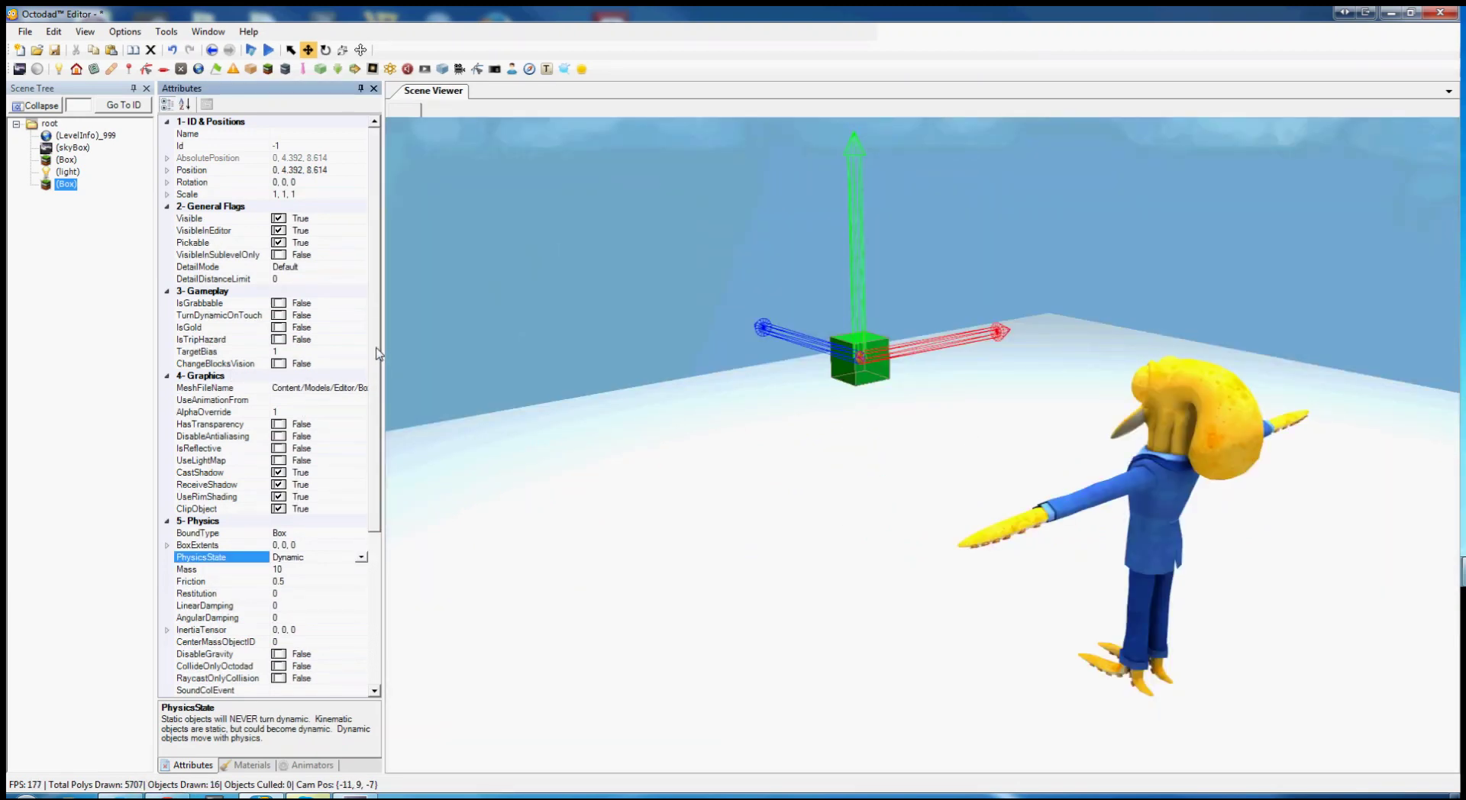
# Enable IsGrabbable on the green box, play-test grabbing and throwing it with the character's arm, and return to editing.
pyautogui.click(279, 304)
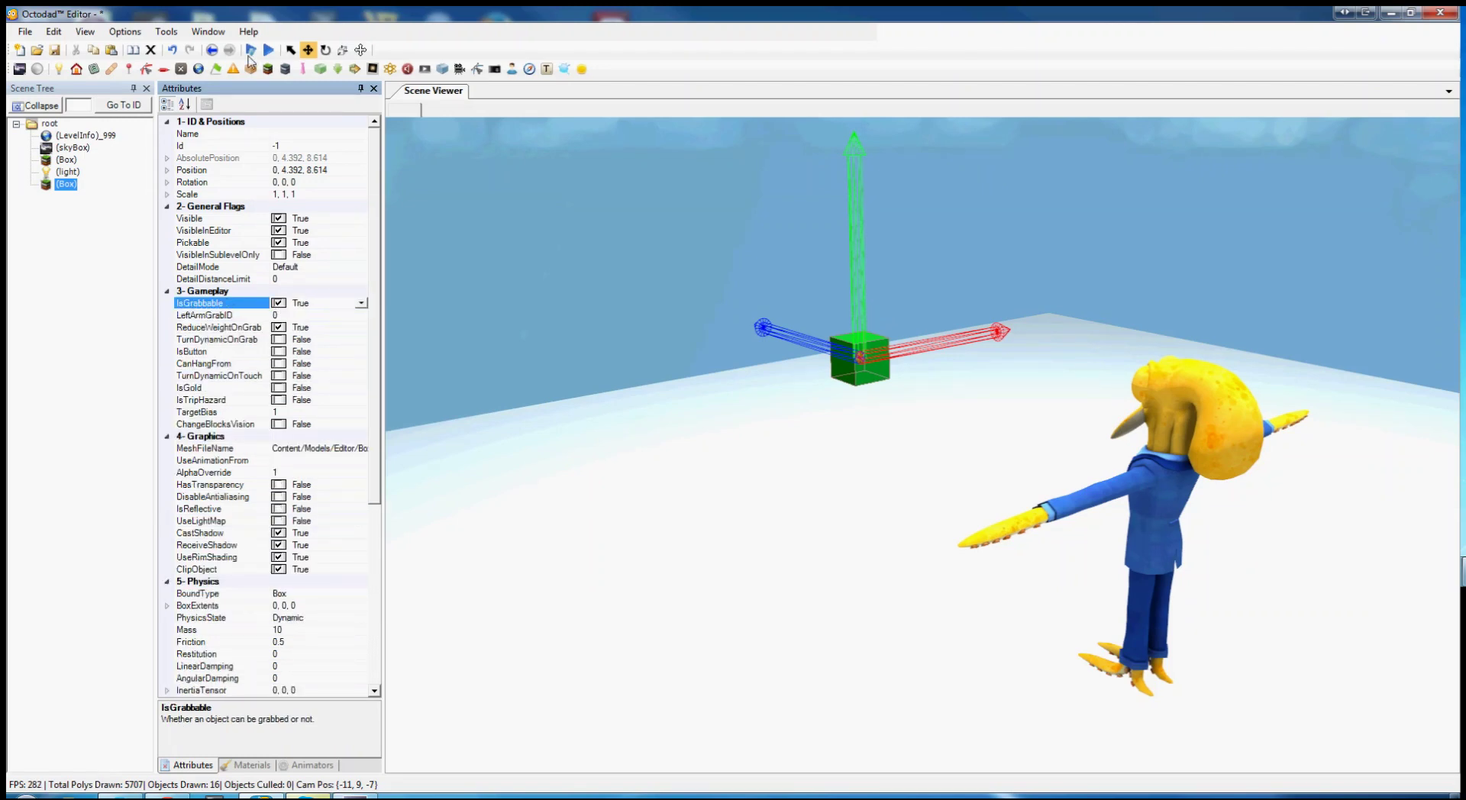
pyautogui.click(270, 51)
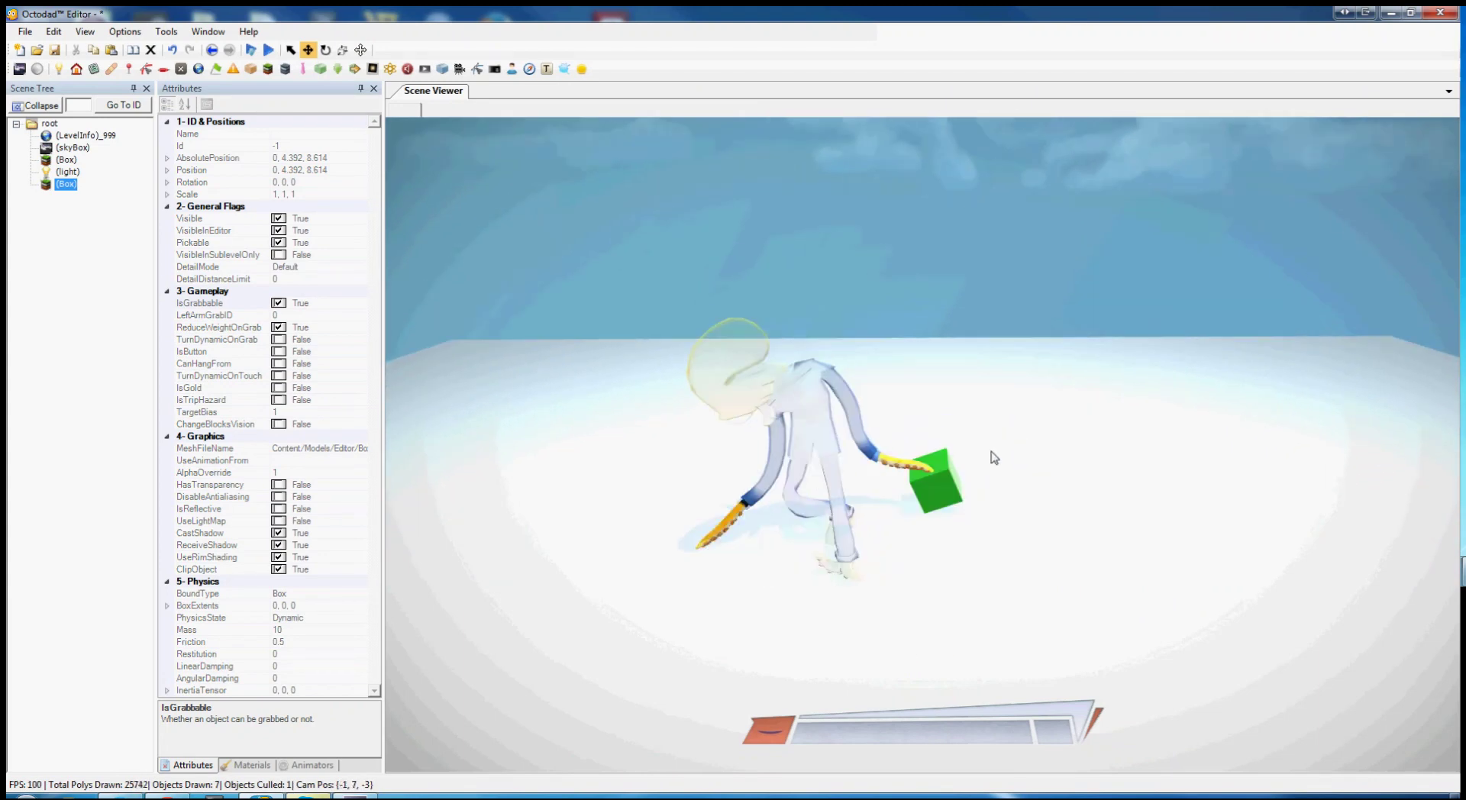
pyautogui.click(923, 448)
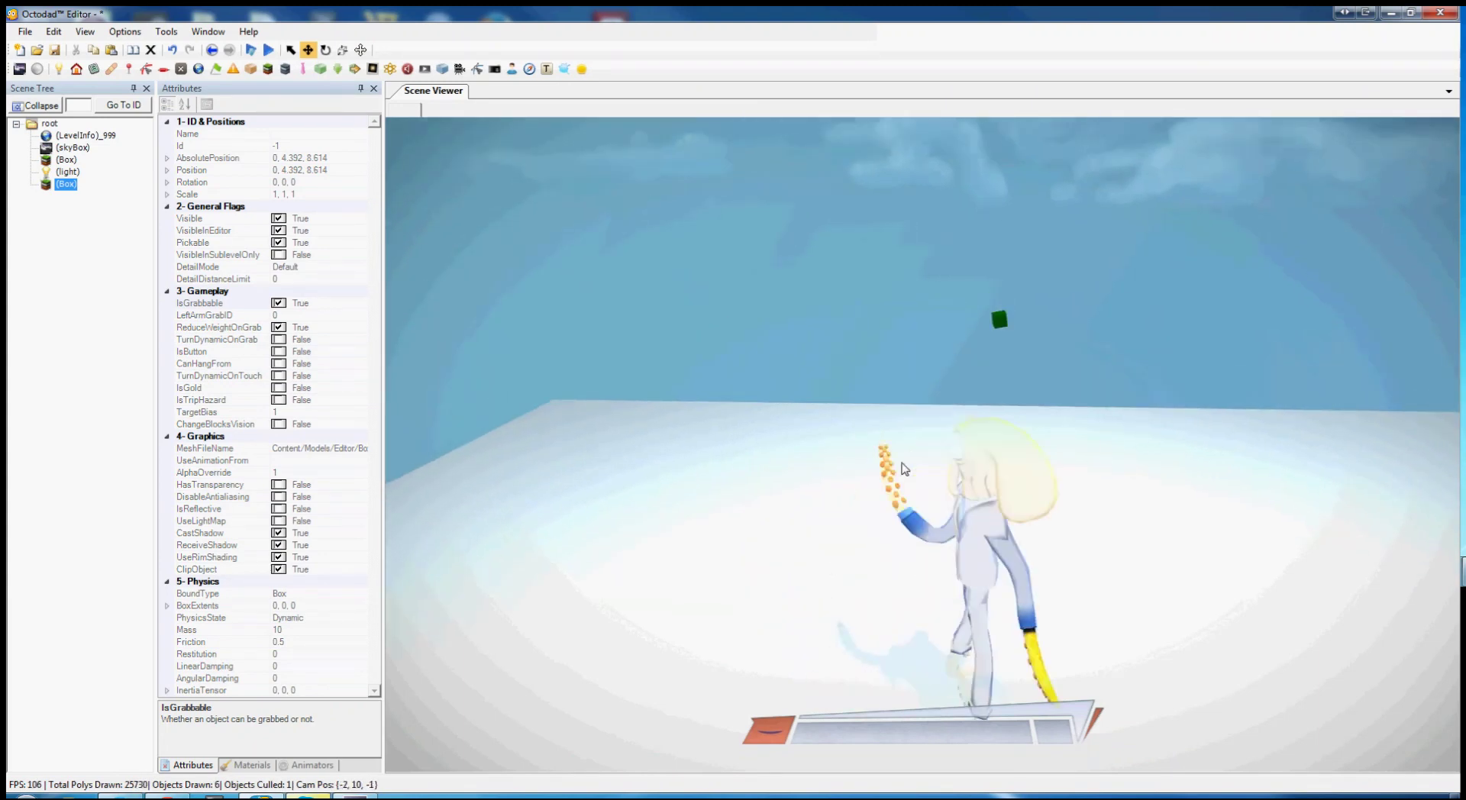
pyautogui.press('Escape')
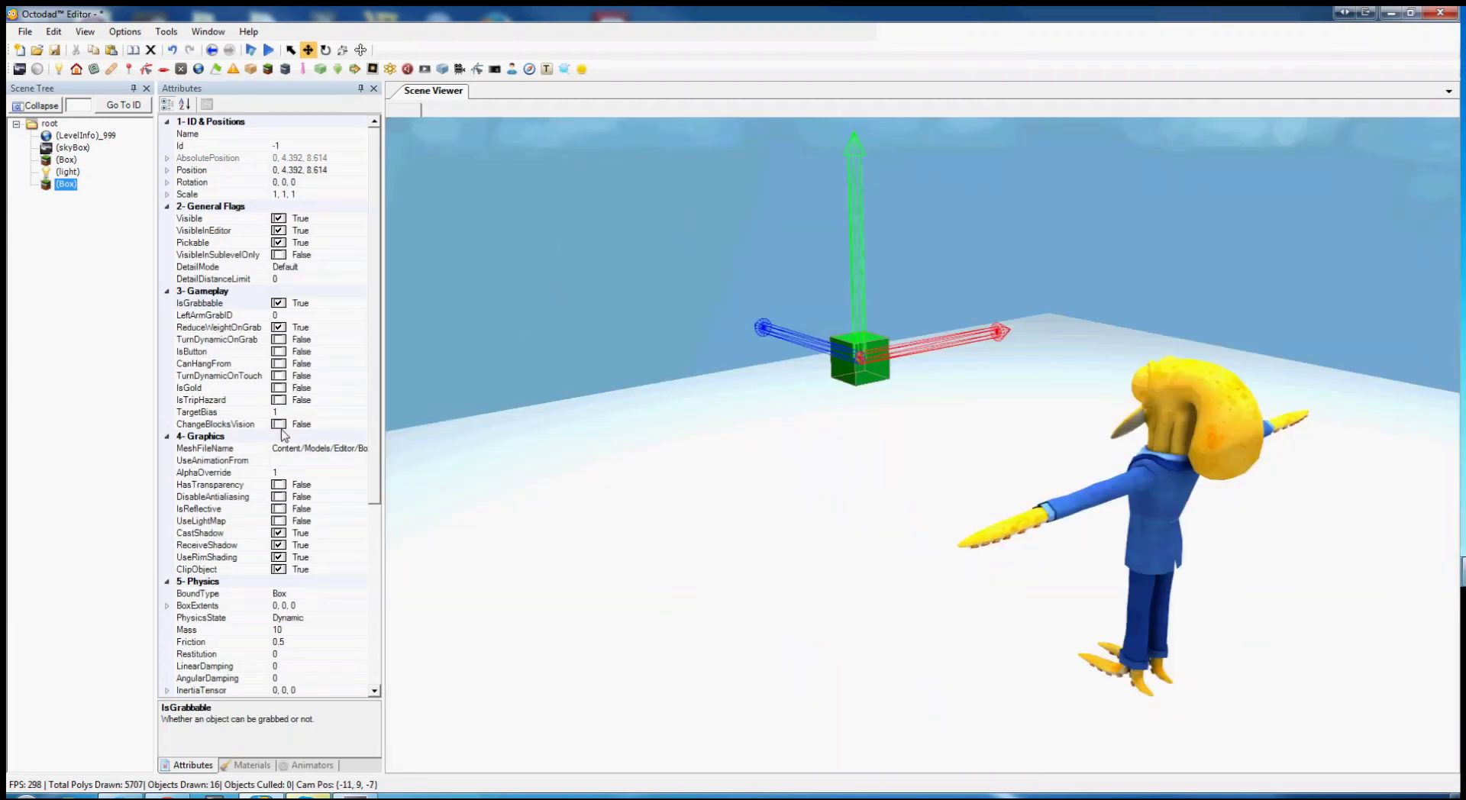
# Try the IsGold flag on the box, view its outline effect up close, and turn the flag off again.
pyautogui.click(279, 388)
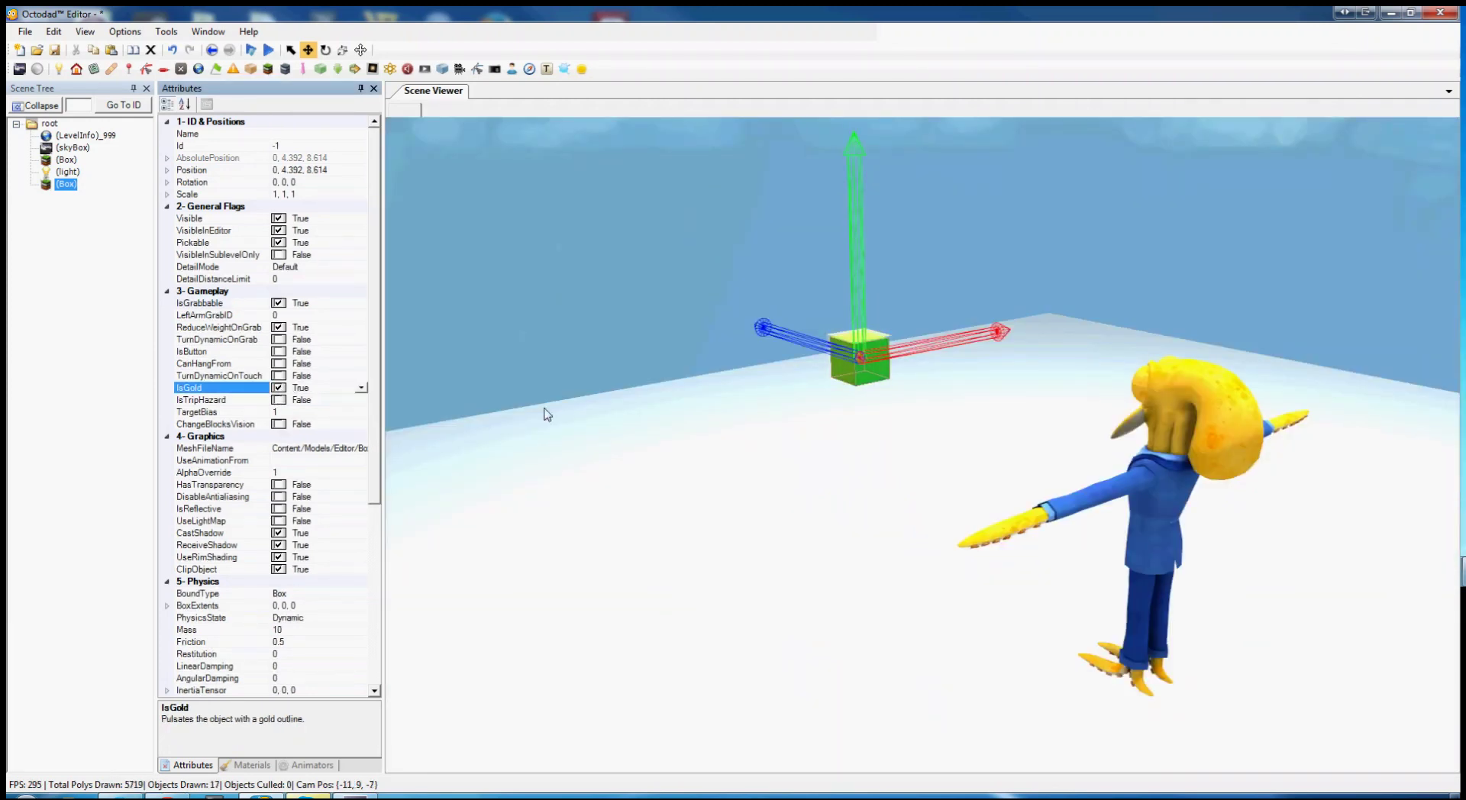
pyautogui.press('w')
pyautogui.moveTo(762, 527); pyautogui.dragTo(755, 464, button='right')
pyautogui.press('w')
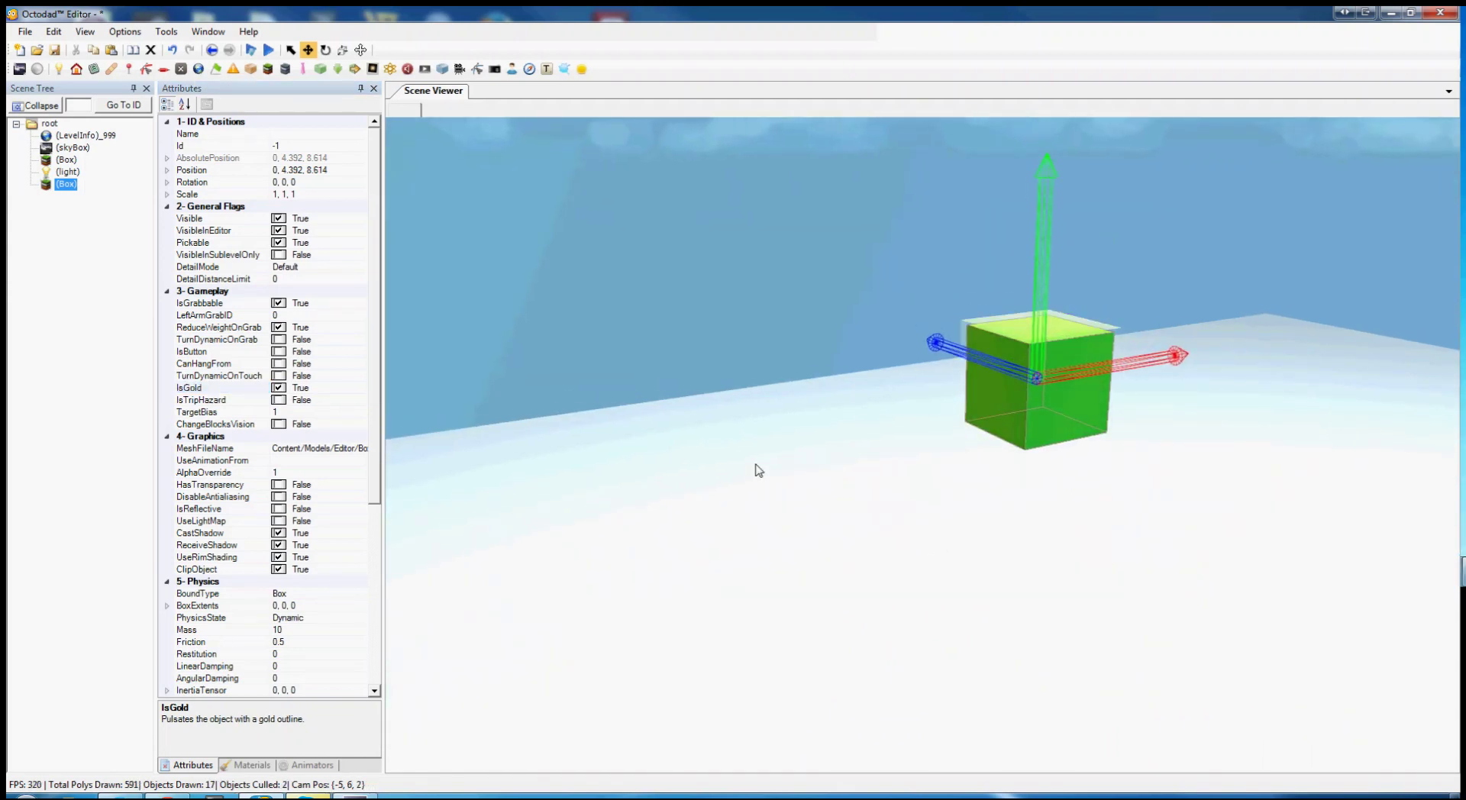
pyautogui.click(279, 388)
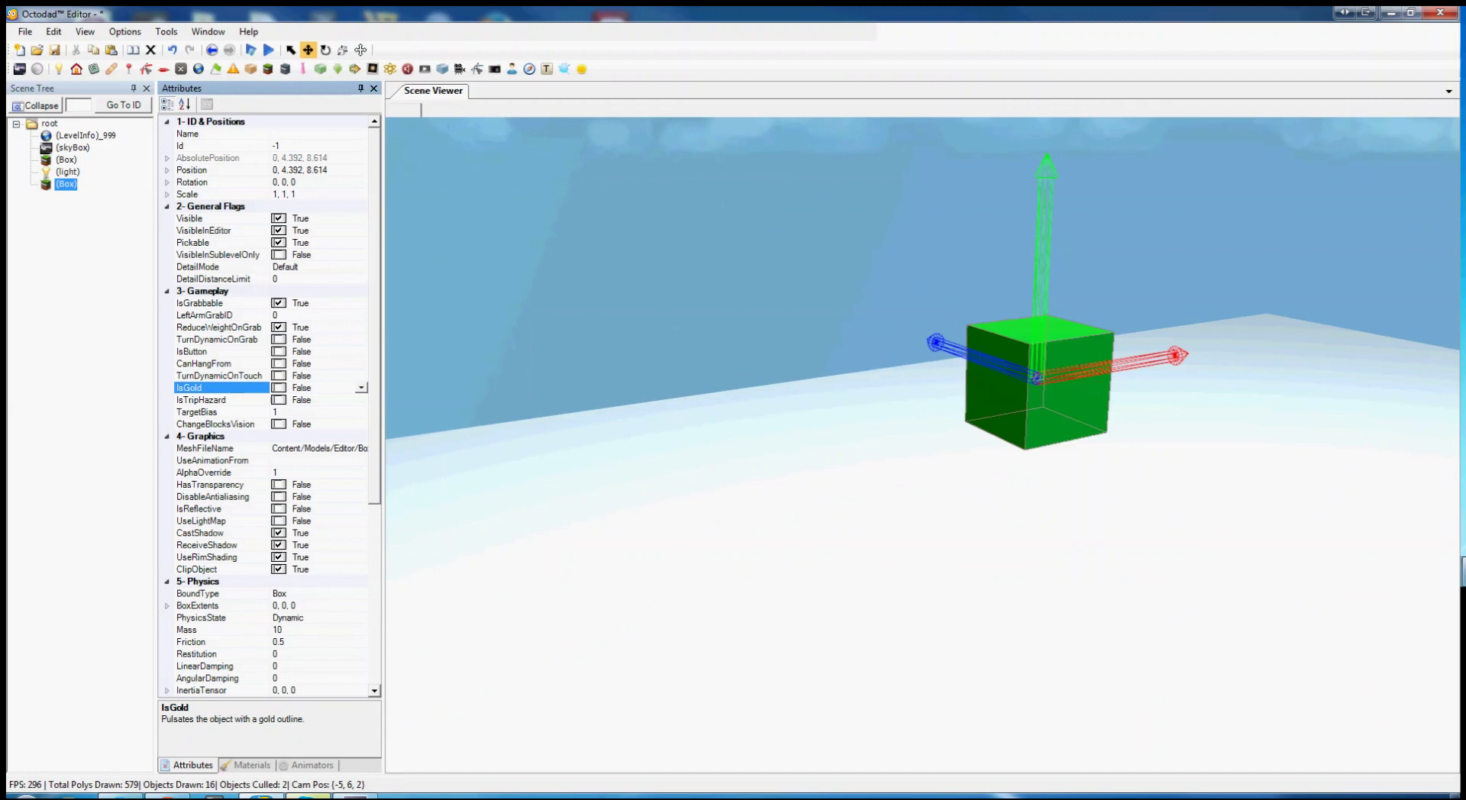
pyautogui.click(675, 239)
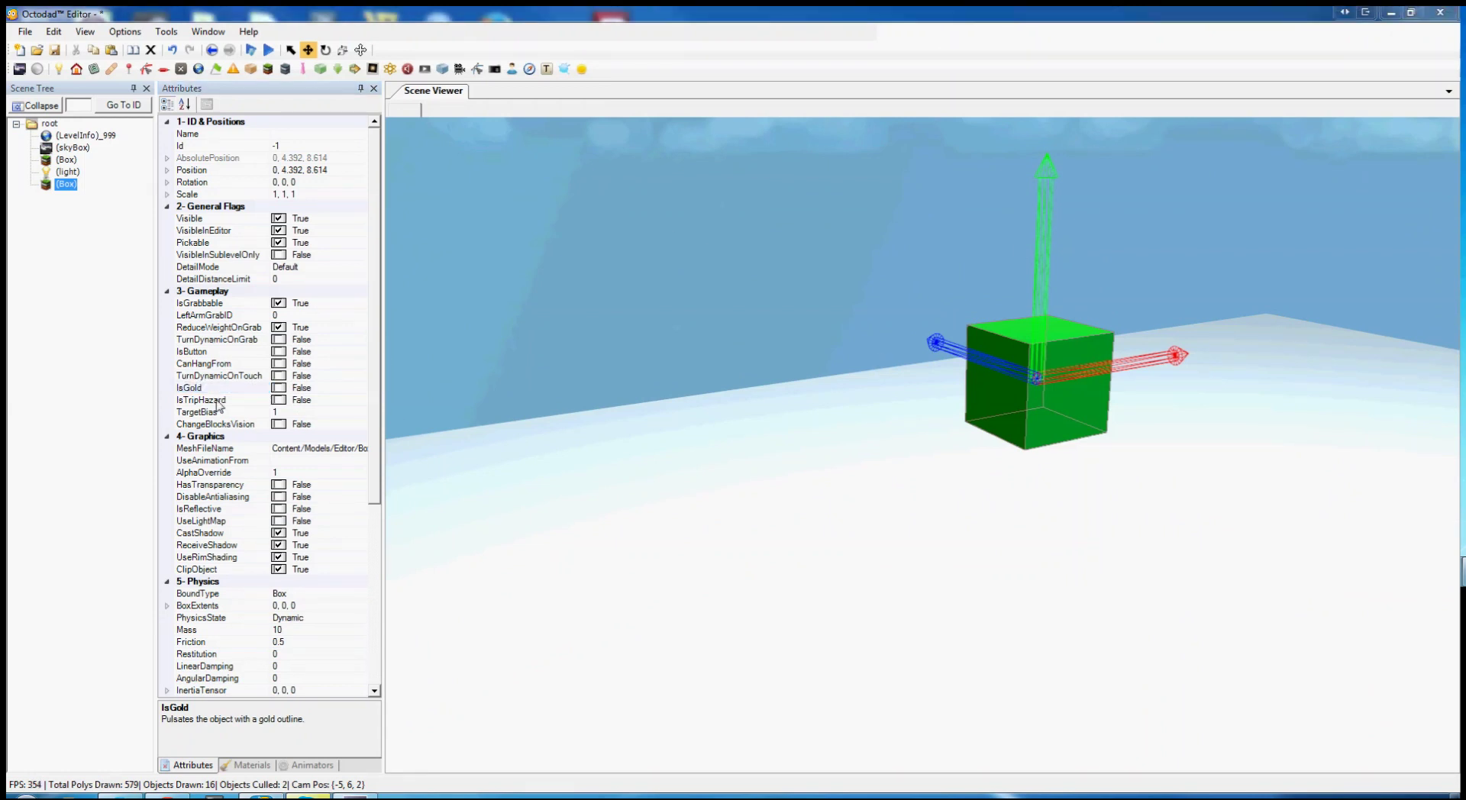
# Try the box's IsTripHazard flag in a play-test and turn it off again.
pyautogui.click(279, 400)
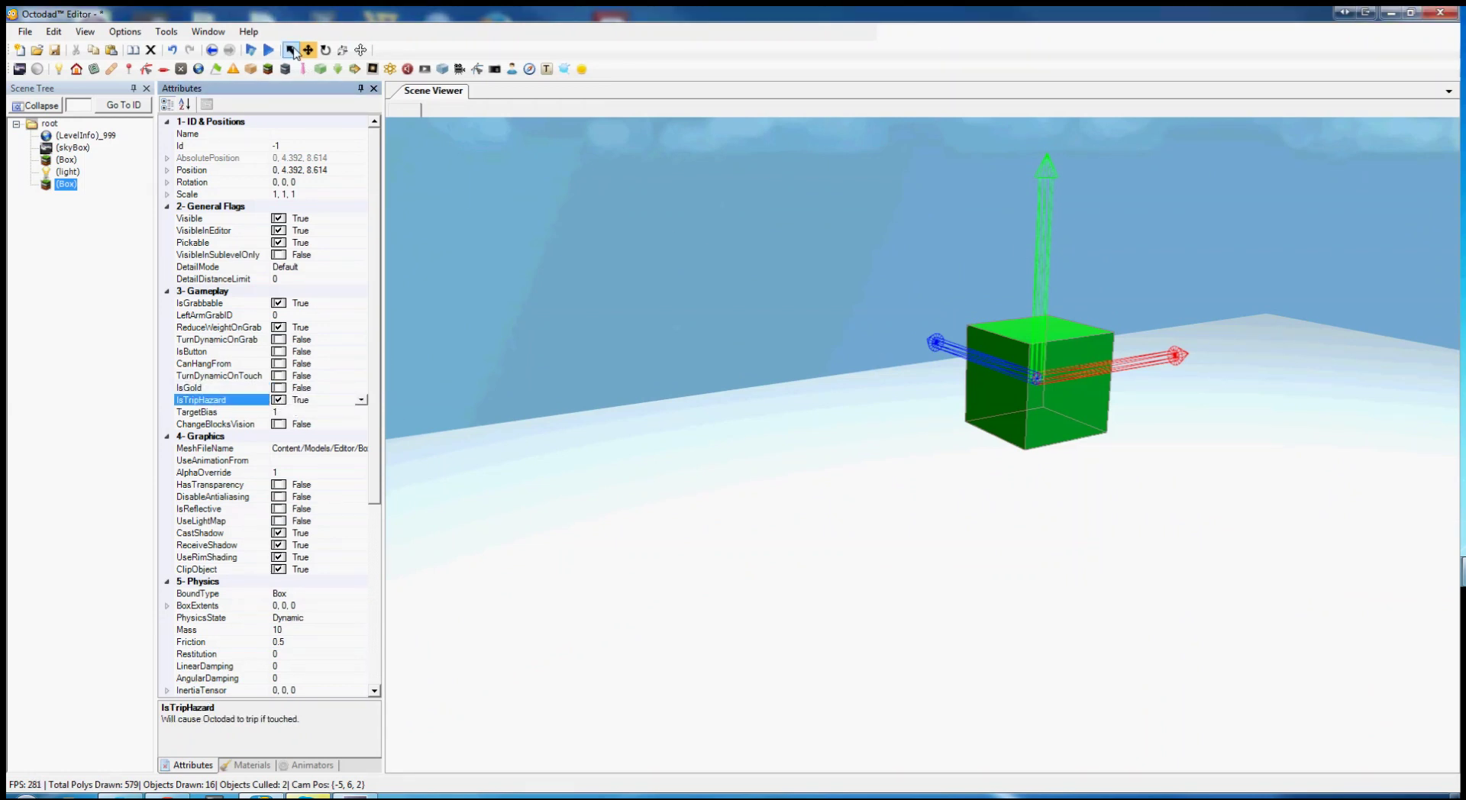
pyautogui.click(268, 49)
pyautogui.moveTo(896, 420); pyautogui.dragTo(929, 440)
pyautogui.press('Escape')
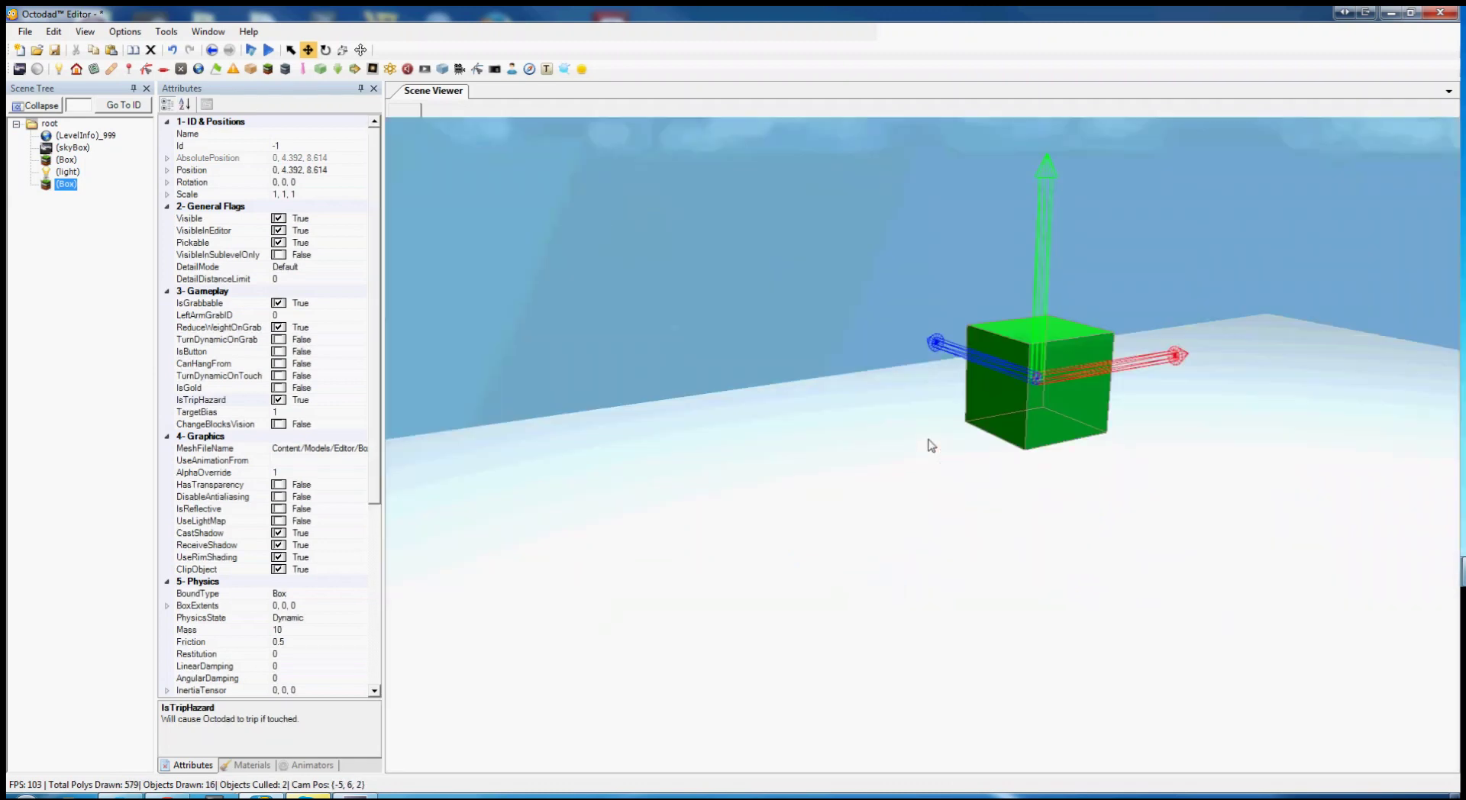
pyautogui.click(279, 401)
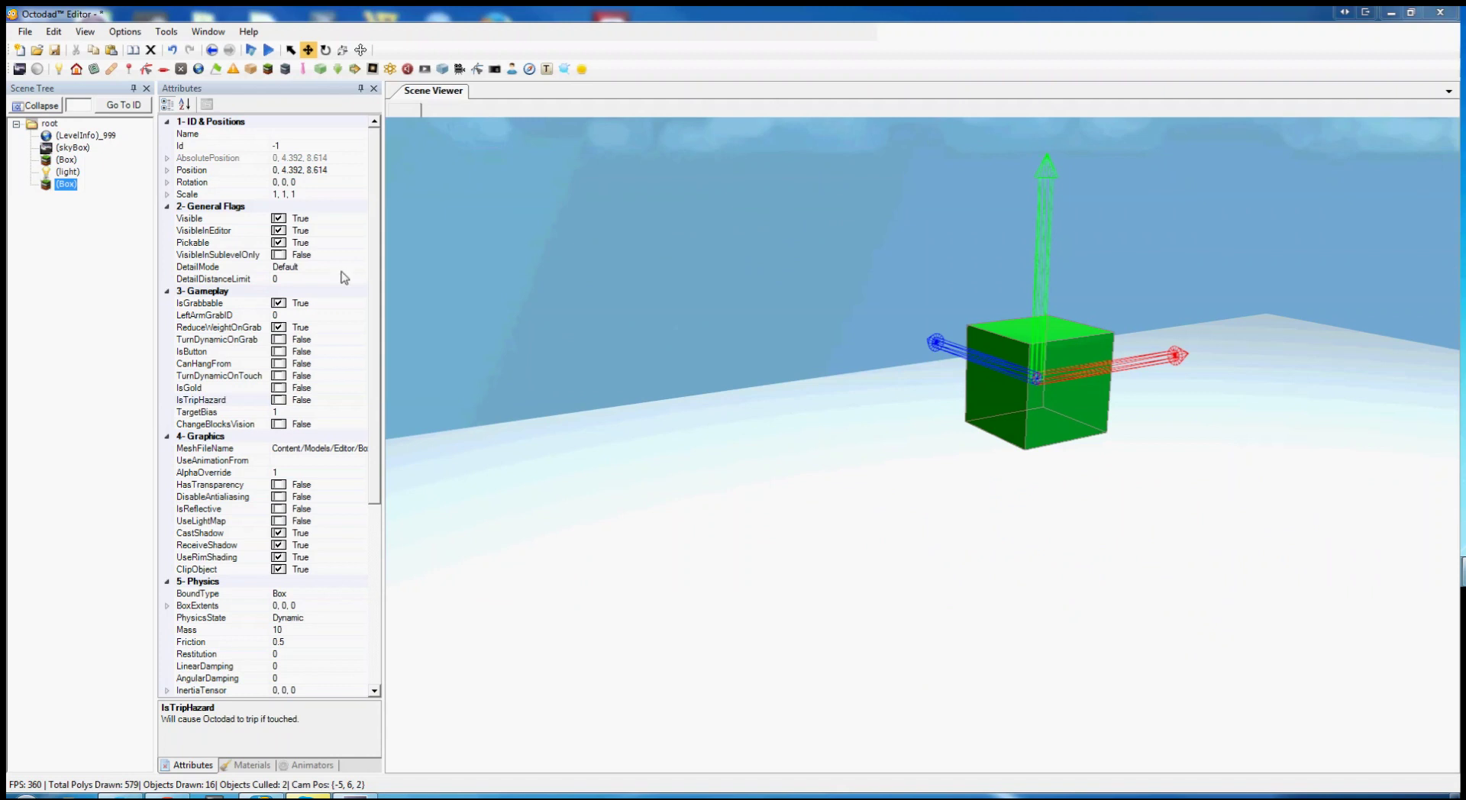
# Enable TurnDynamicOnTouch on the box and set its PhysicsState to Kinematic.
pyautogui.click(261, 379)
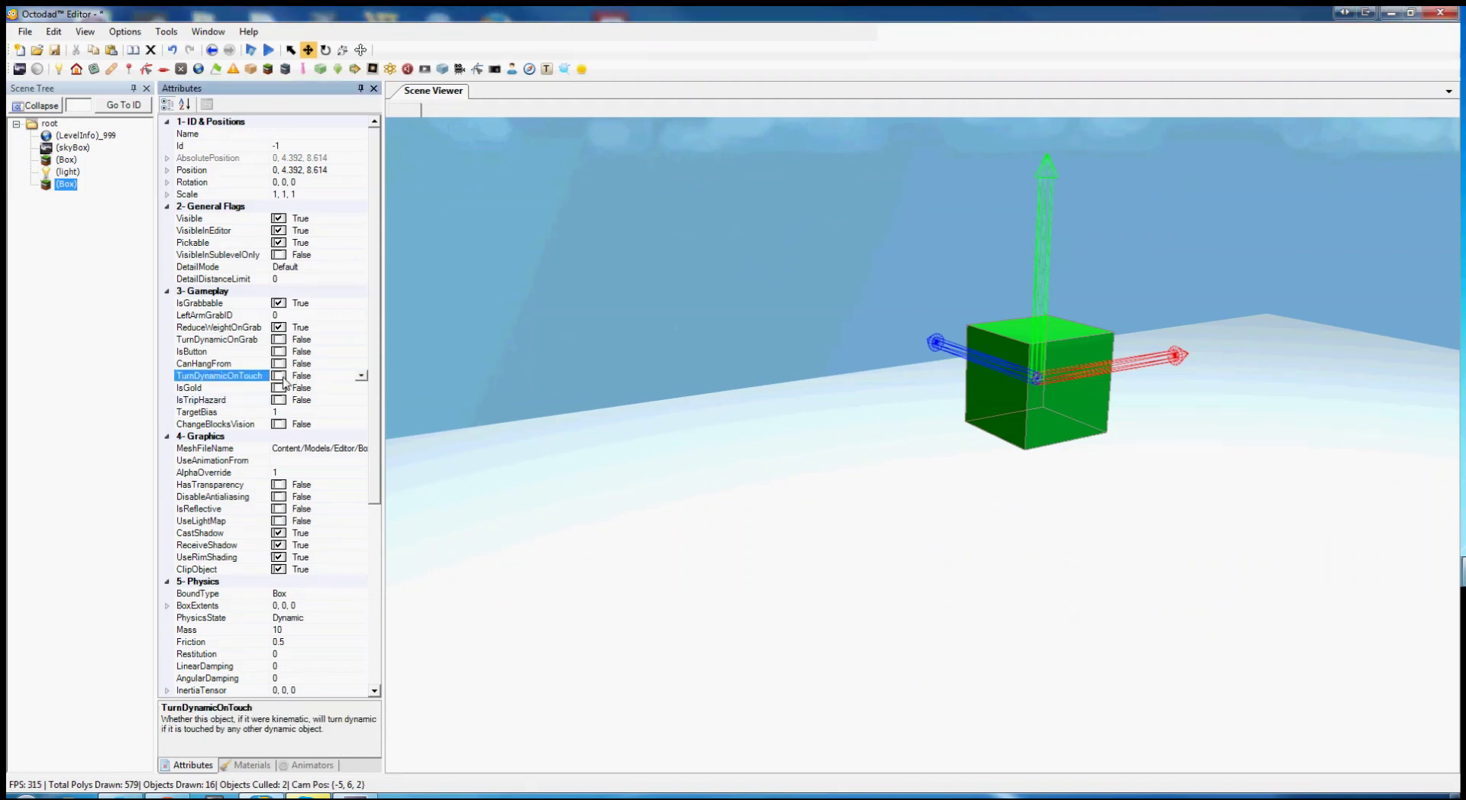
pyautogui.click(278, 376)
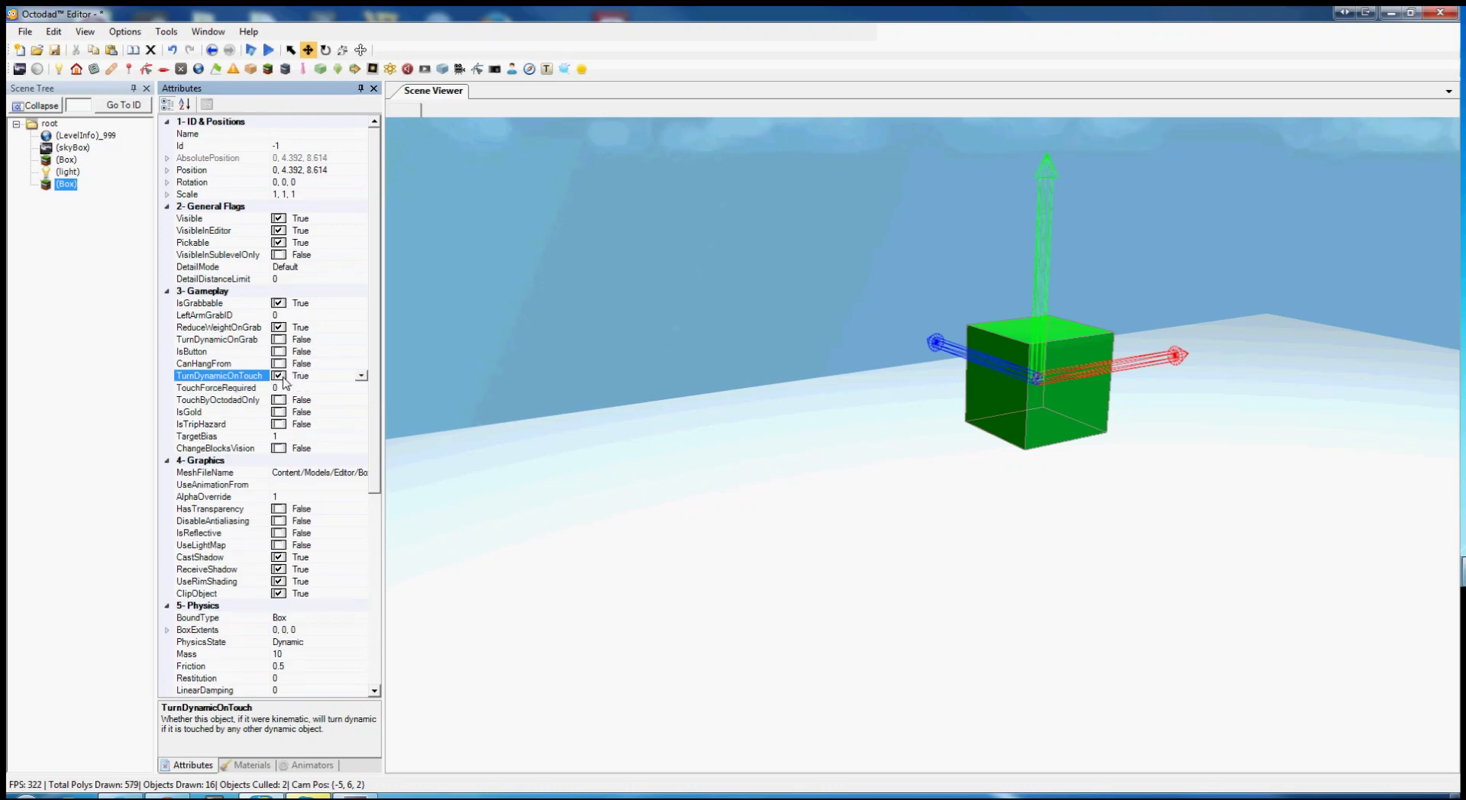
pyautogui.click(350, 641)
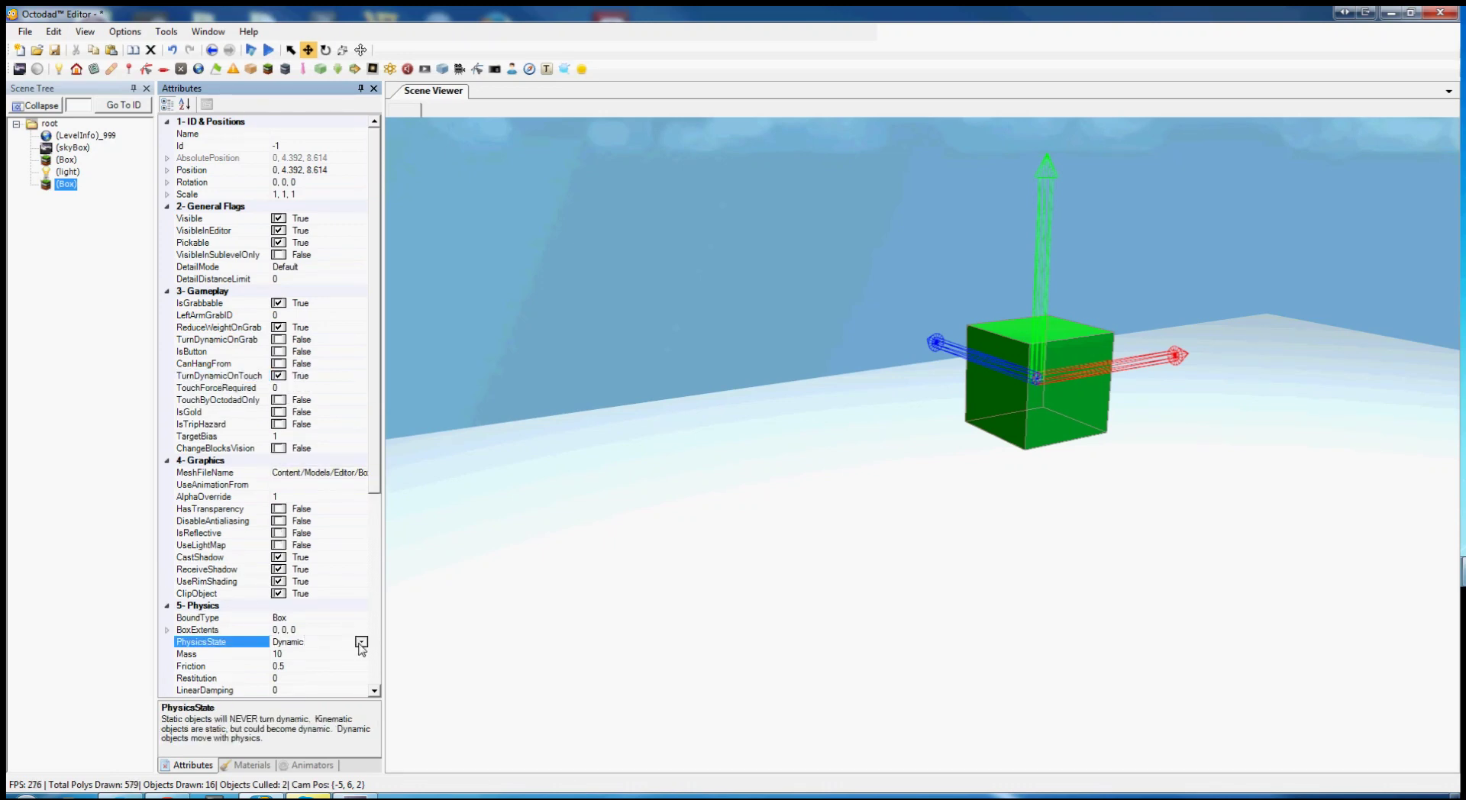
pyautogui.click(360, 641)
pyautogui.click(296, 667)
# Play-test touching the kinematic box with the character and return to editing.
pyautogui.press('s')
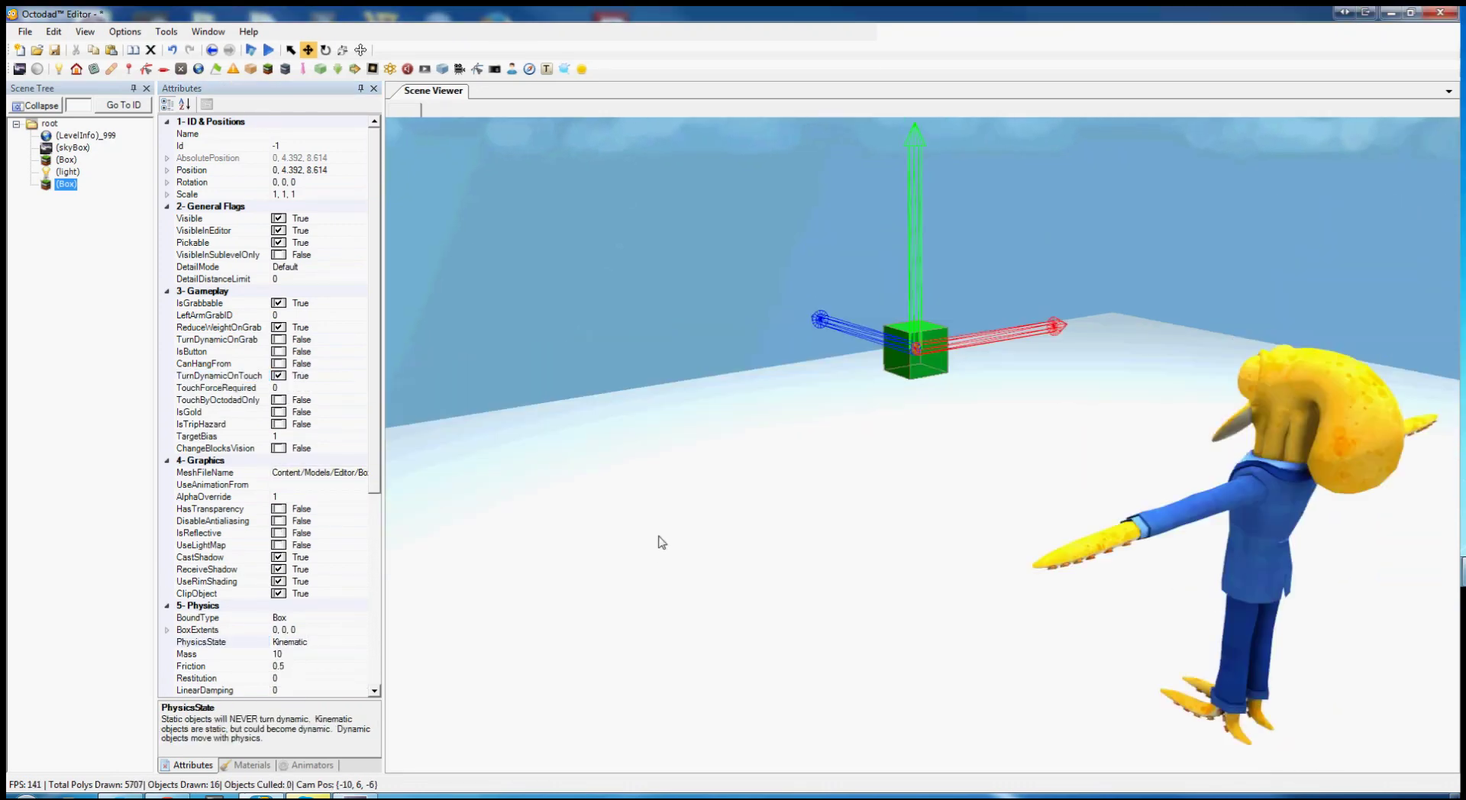
pyautogui.press('w')
pyautogui.moveTo(658, 534); pyautogui.dragTo(707, 527, button='right')
pyautogui.press('a')
pyautogui.press('s')
pyautogui.press('d')
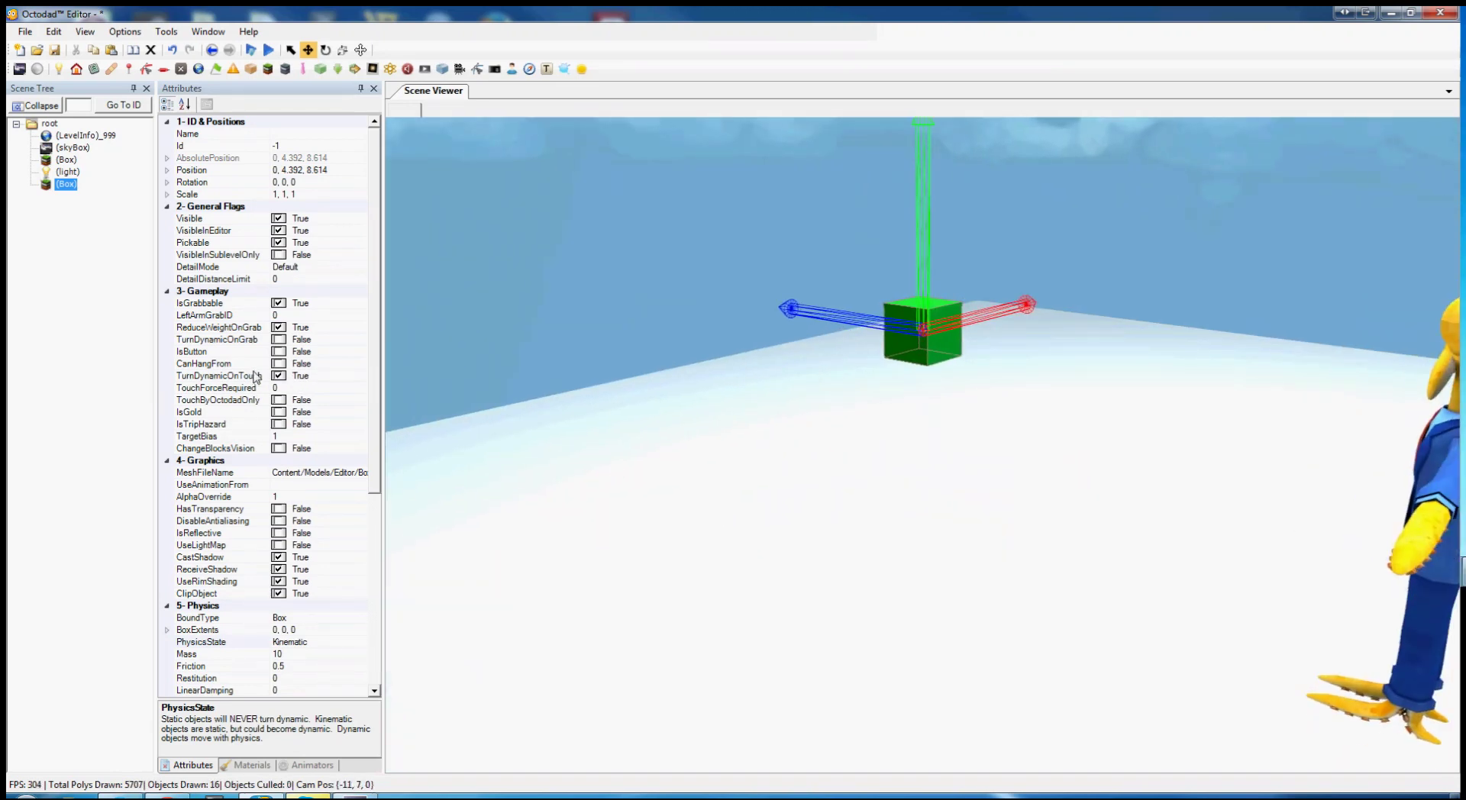
pyautogui.click(268, 50)
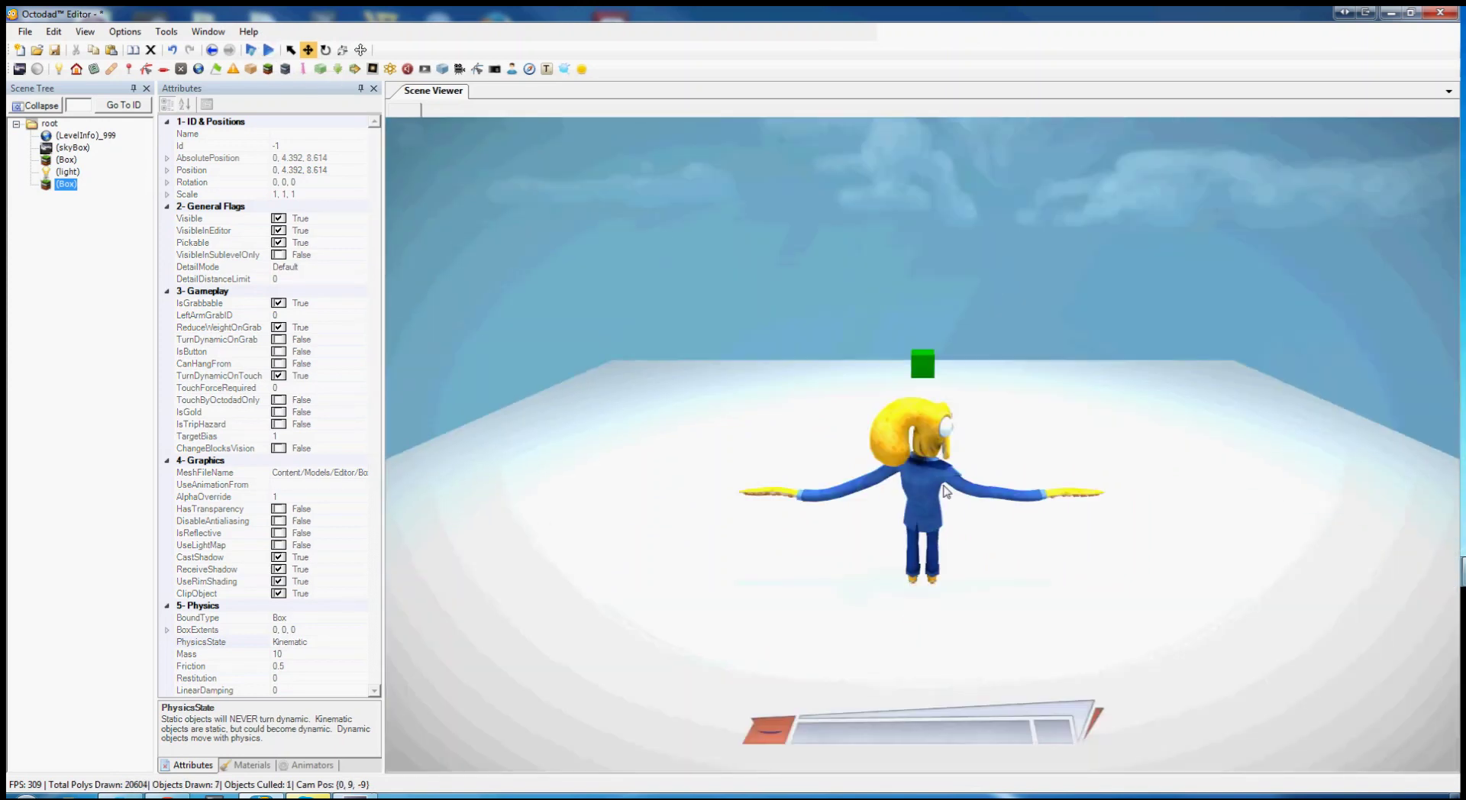
pyautogui.moveTo(830, 387); pyautogui.dragTo(934, 430)
pyautogui.press('space')
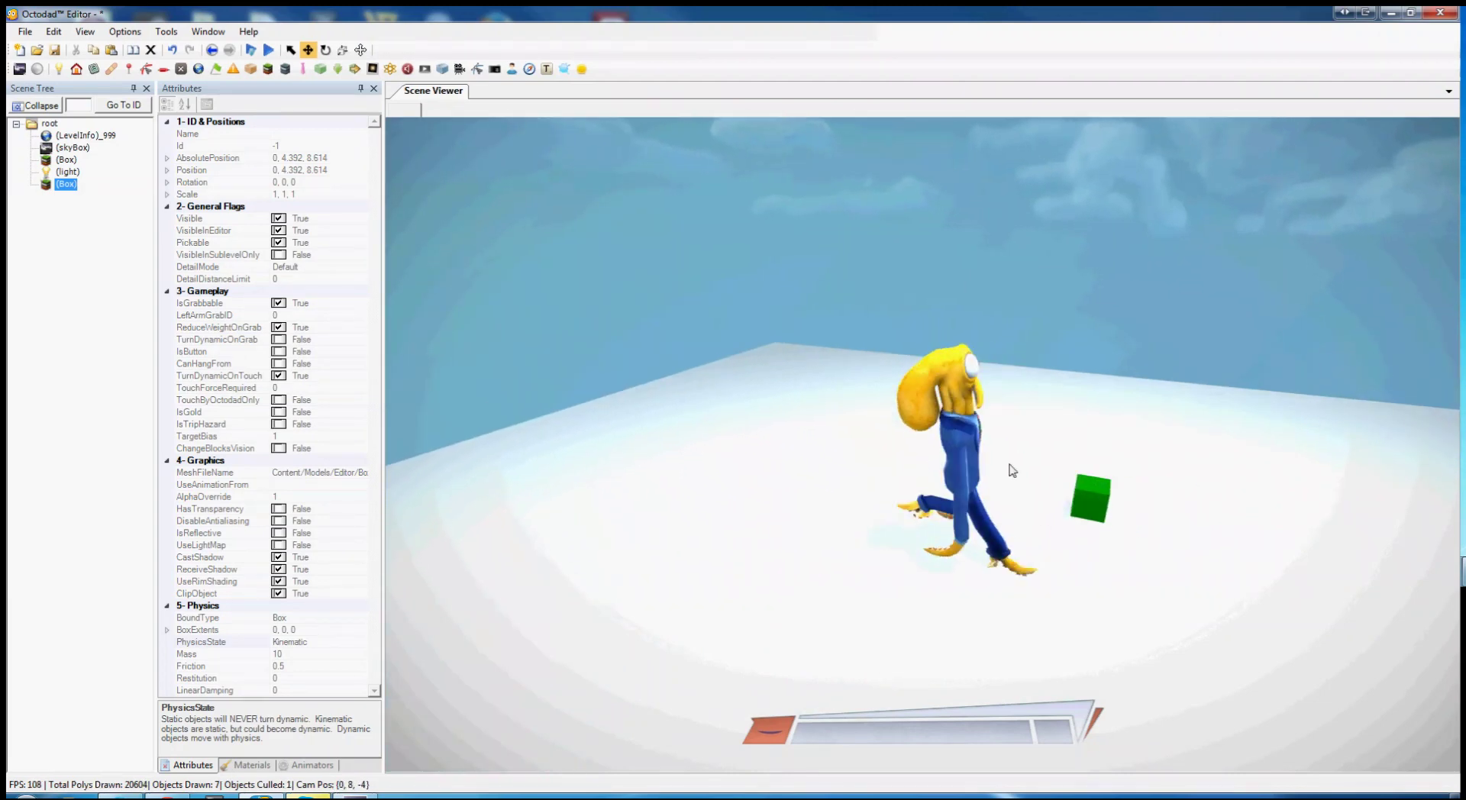
pyautogui.press('Escape')
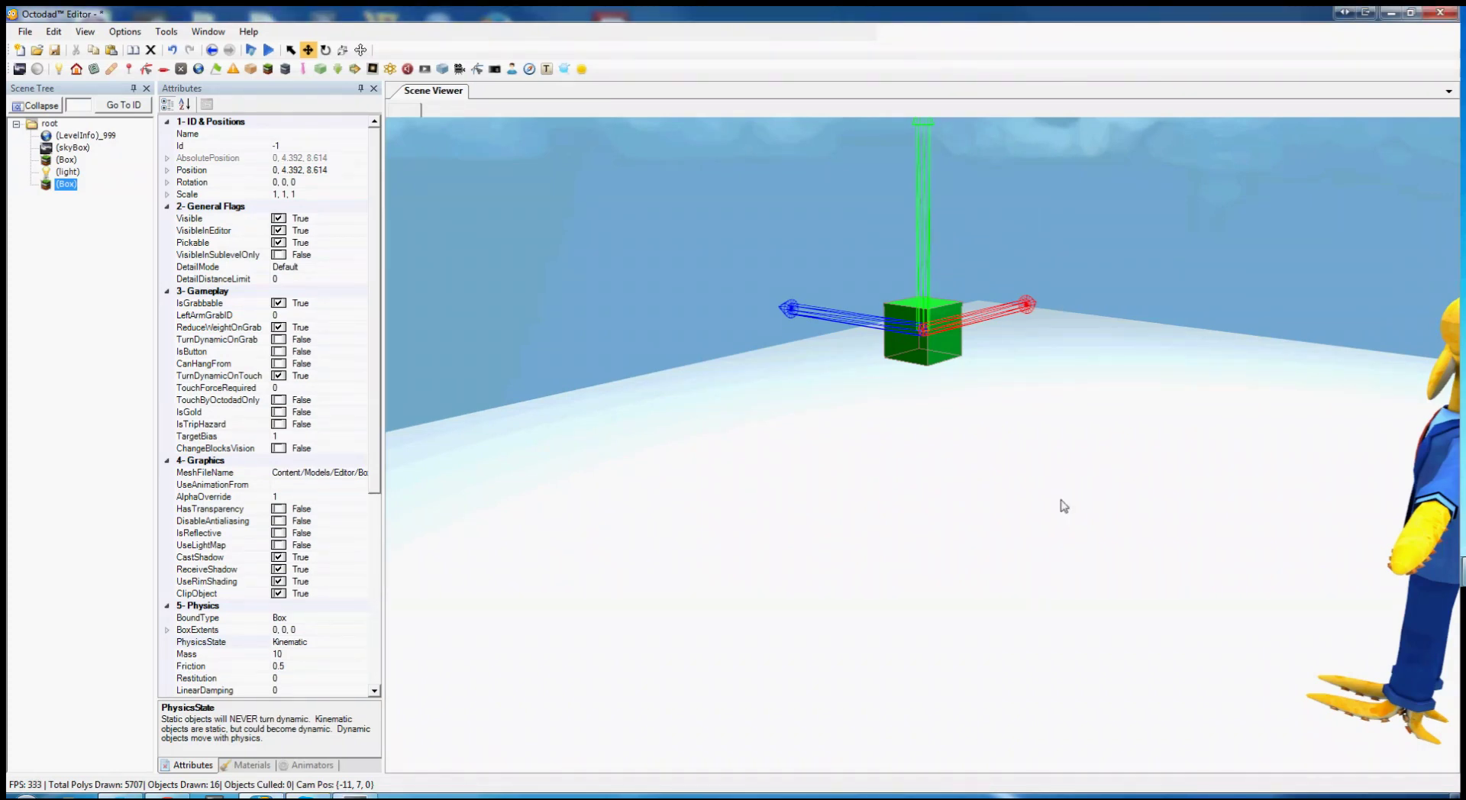
# Add a TriggerObject to the scene from the root node.
pyautogui.moveTo(1061, 457); pyautogui.dragTo(1070, 402, button='right')
pyautogui.press('s')
pyautogui.moveTo(1033, 506); pyautogui.dragTo(1047, 455, button='right')
pyautogui.press('w')
pyautogui.moveTo(1087, 400); pyautogui.dragTo(1089, 529, button='right')
pyautogui.press('w')
pyautogui.press('s')
pyautogui.moveTo(1091, 534); pyautogui.dragTo(1078, 537)
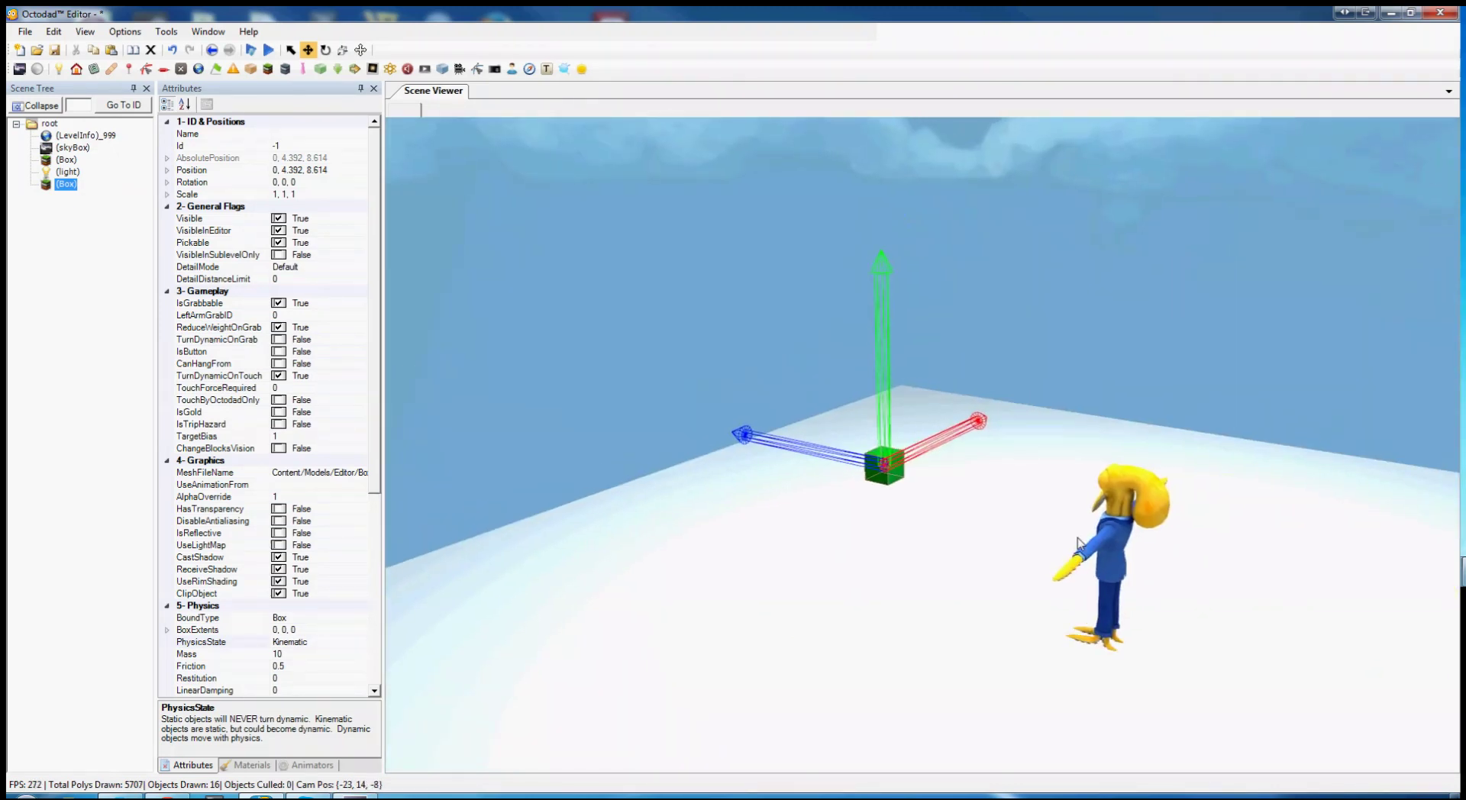
pyautogui.rightClick(46, 124)
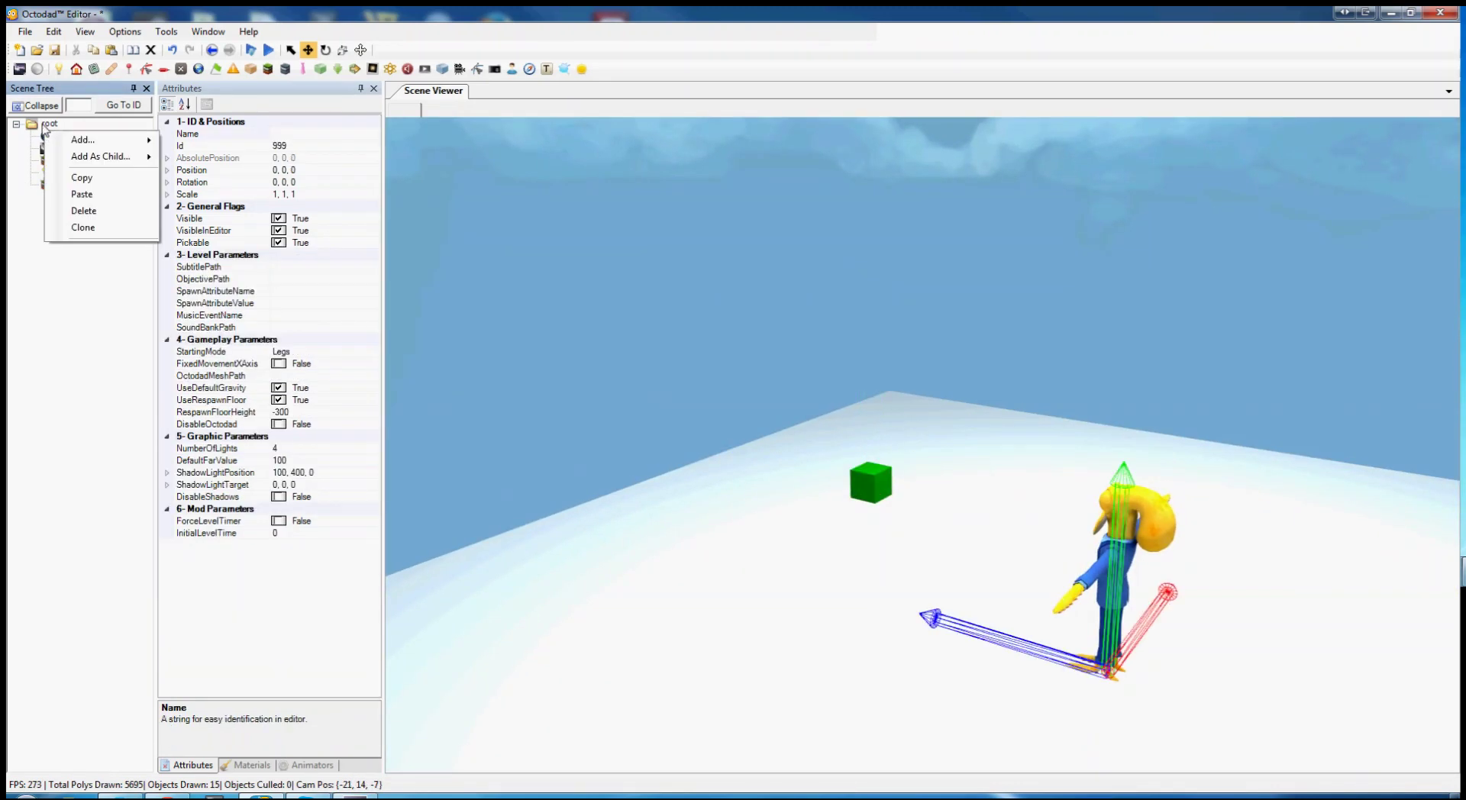
pyautogui.click(46, 124)
pyautogui.rightClick(45, 125)
pyautogui.moveTo(74, 137)
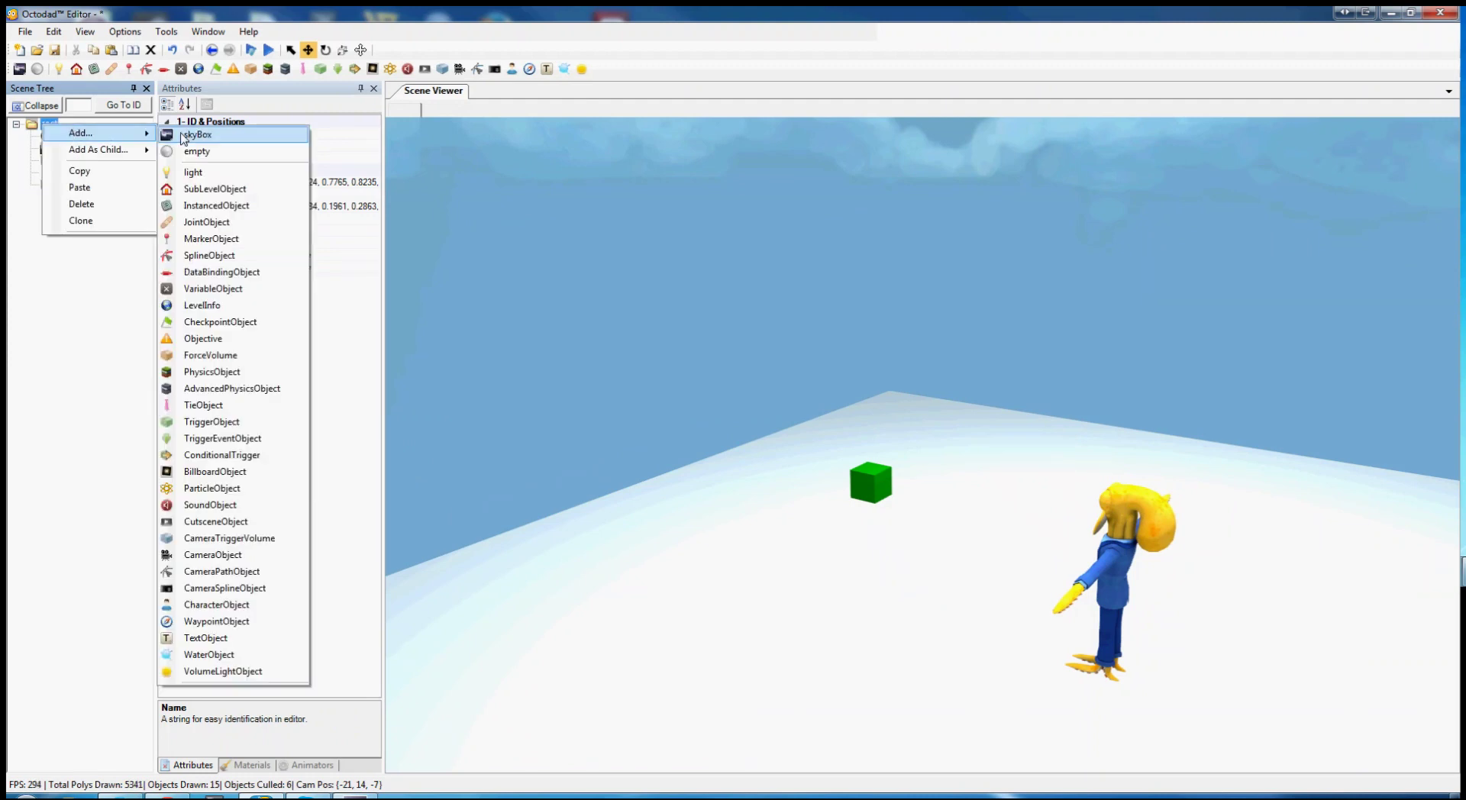
pyautogui.click(213, 422)
# Move the trigger object beyond the green box, to about 0, 2.213, 13.818.
pyautogui.moveTo(700, 343); pyautogui.dragTo(690, 428, button='middle')
pyautogui.moveTo(1036, 353); pyautogui.dragTo(1036, 298)
pyautogui.moveTo(948, 379); pyautogui.dragTo(632, 358)
pyautogui.moveTo(690, 425); pyautogui.dragTo(731, 417, button='middle')
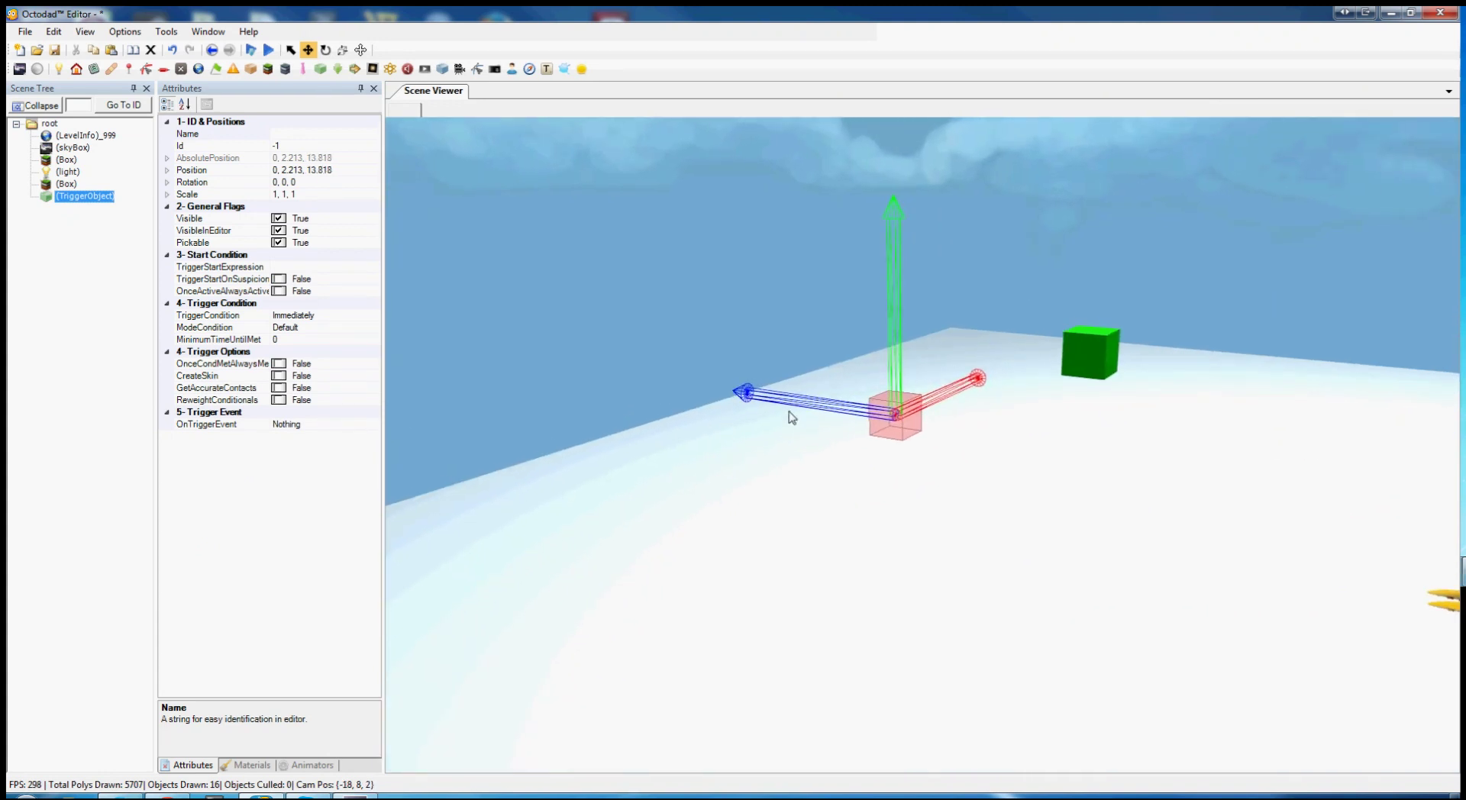
# Scale the trigger object uniformly to about 7.87 and raise it to a height of about 4.043.
pyautogui.press('r')
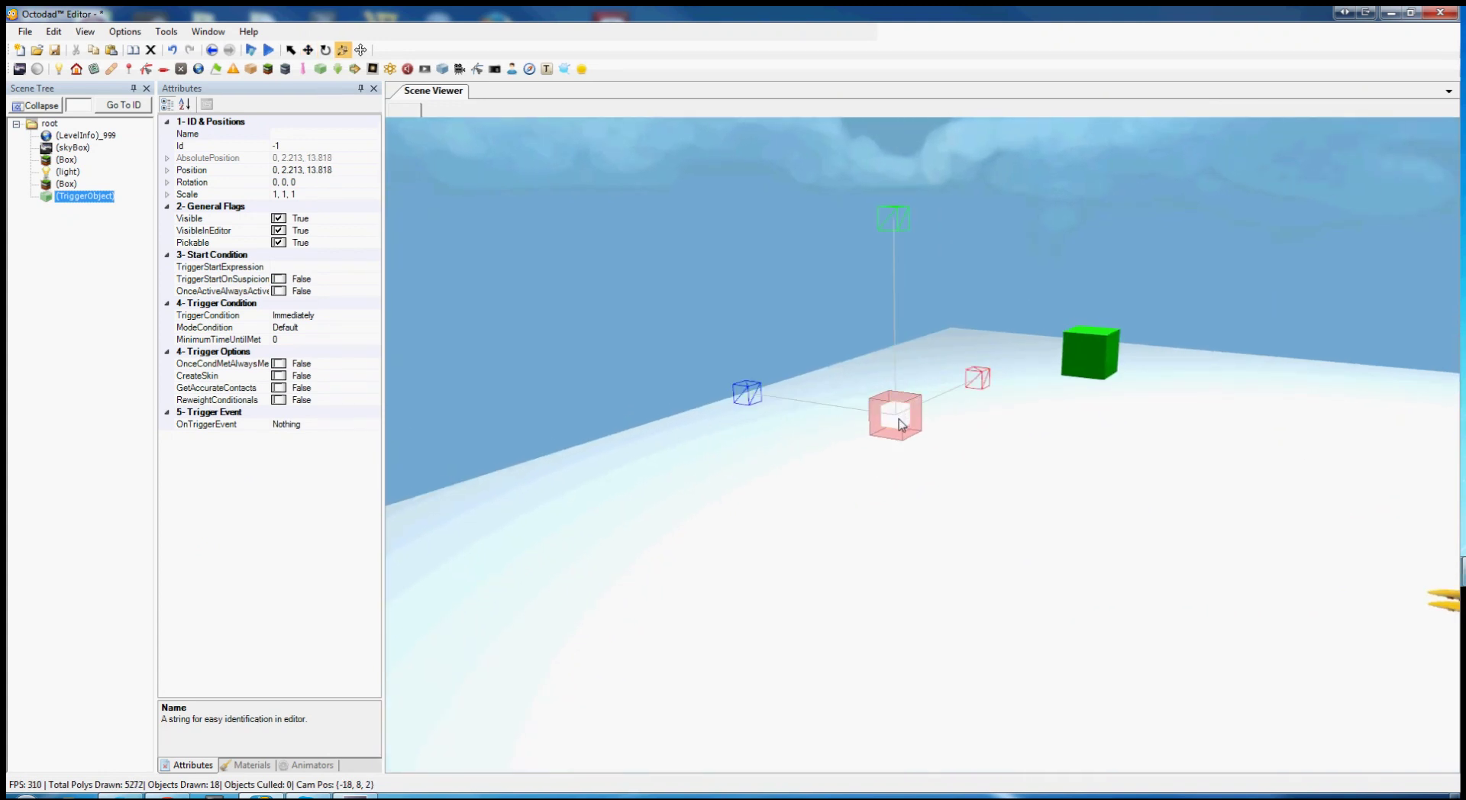
pyautogui.moveTo(901, 424); pyautogui.dragTo(1047, 253)
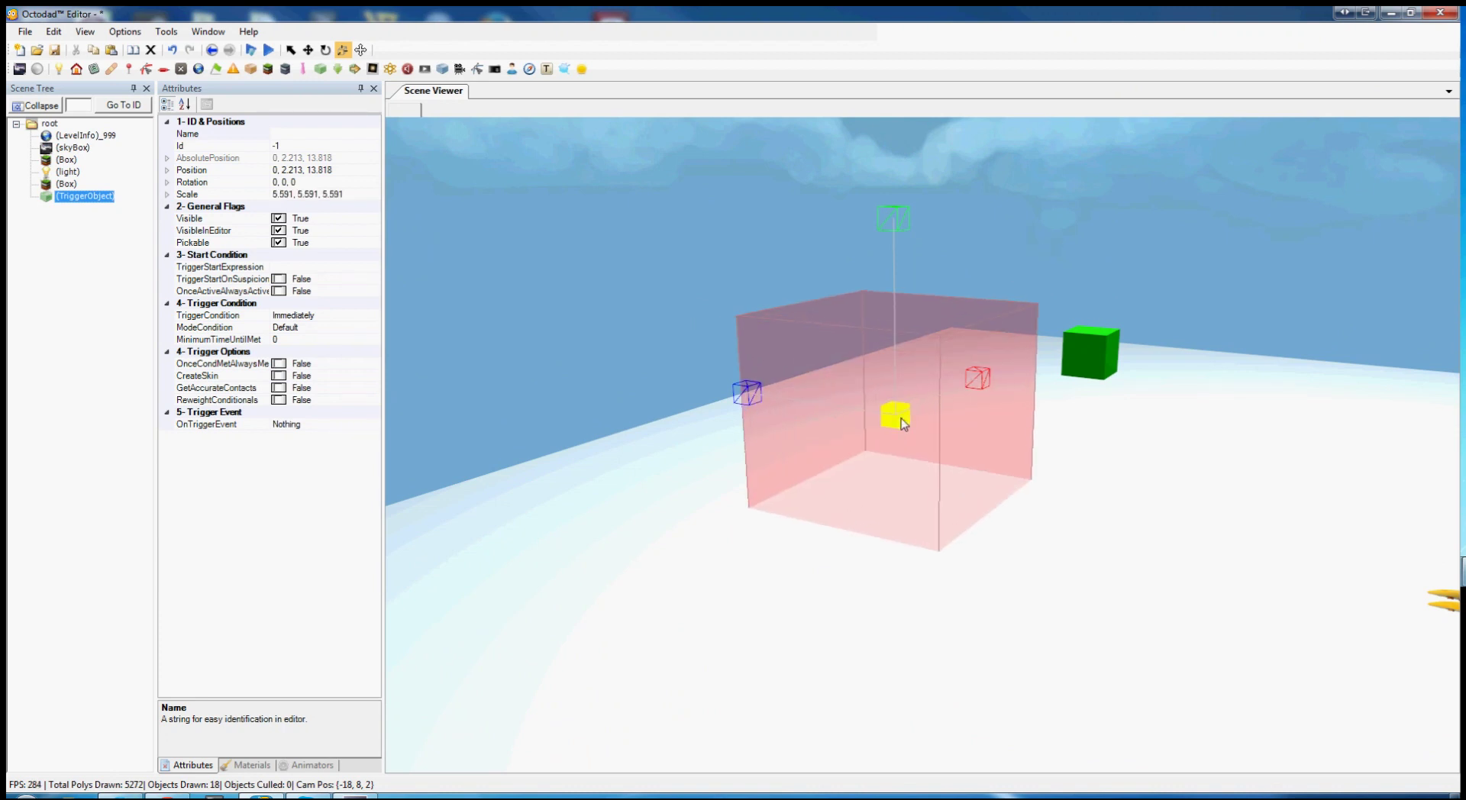
pyautogui.moveTo(938, 371); pyautogui.dragTo(970, 335)
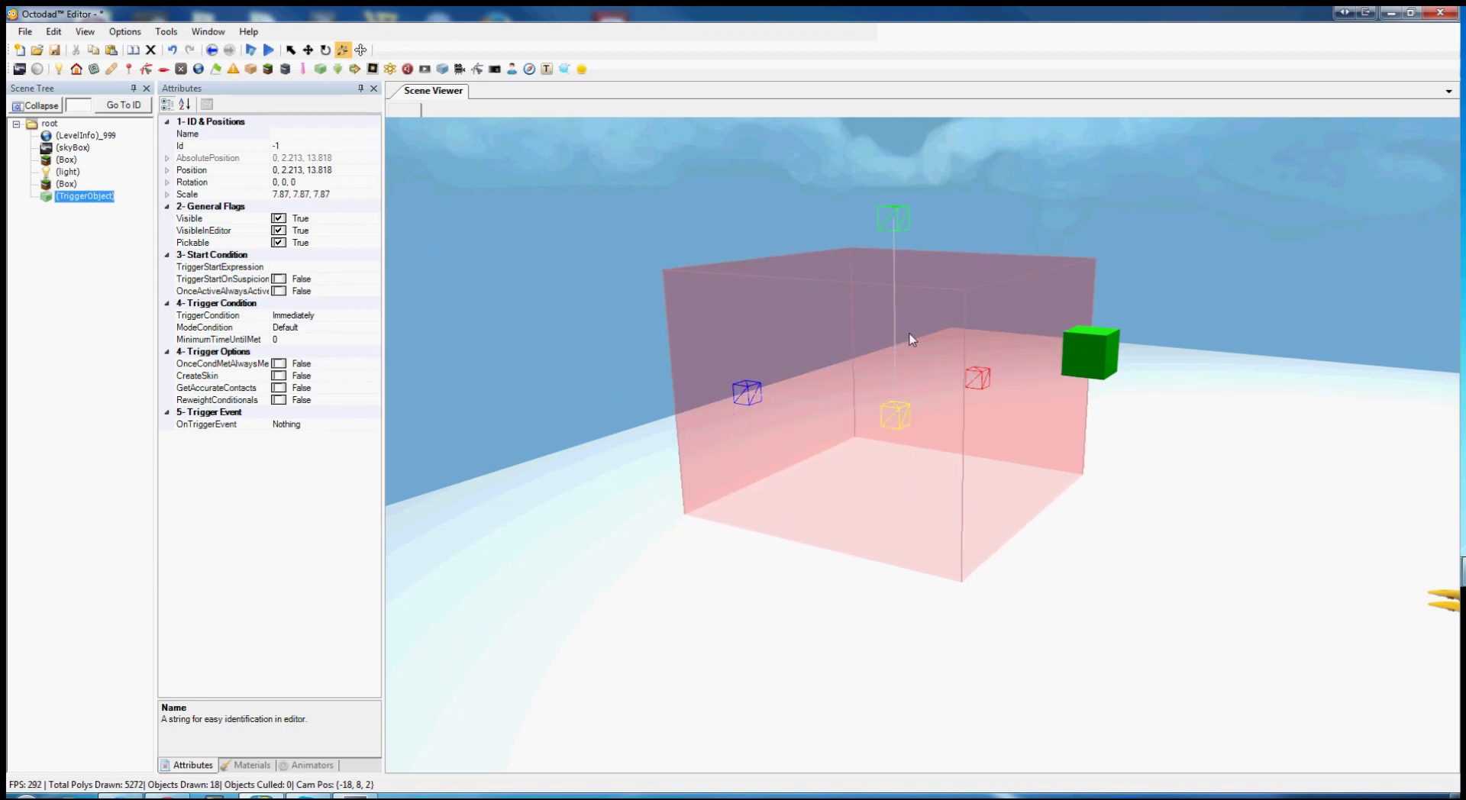
pyautogui.press('w')
pyautogui.moveTo(890, 351); pyautogui.dragTo(894, 307)
# Switch the trigger object's transform tool between Rotate, Scale and Move, ending on Move.
pyautogui.press('e')
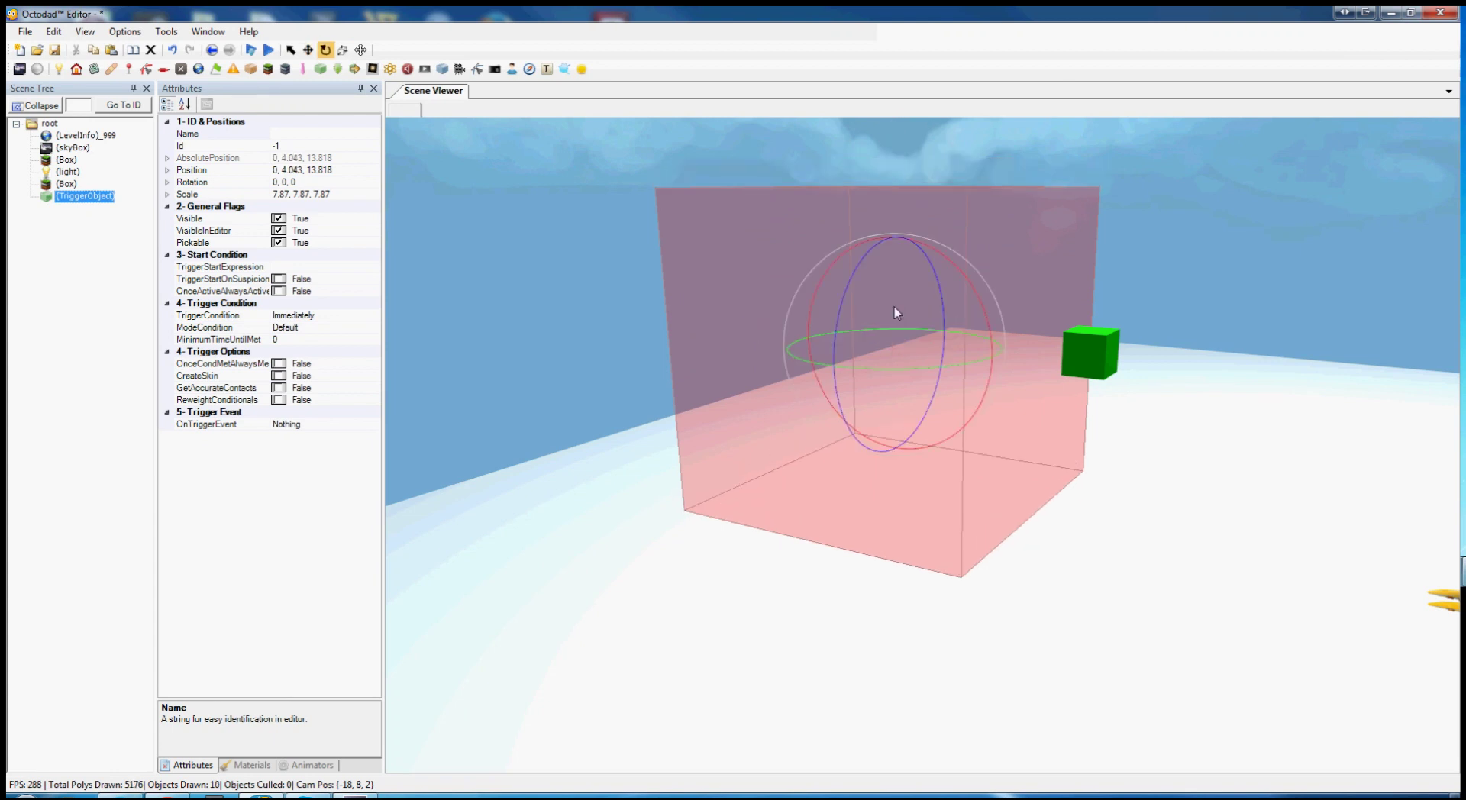
pyautogui.click(308, 50)
pyautogui.click(325, 50)
pyautogui.click(342, 49)
pyautogui.click(308, 49)
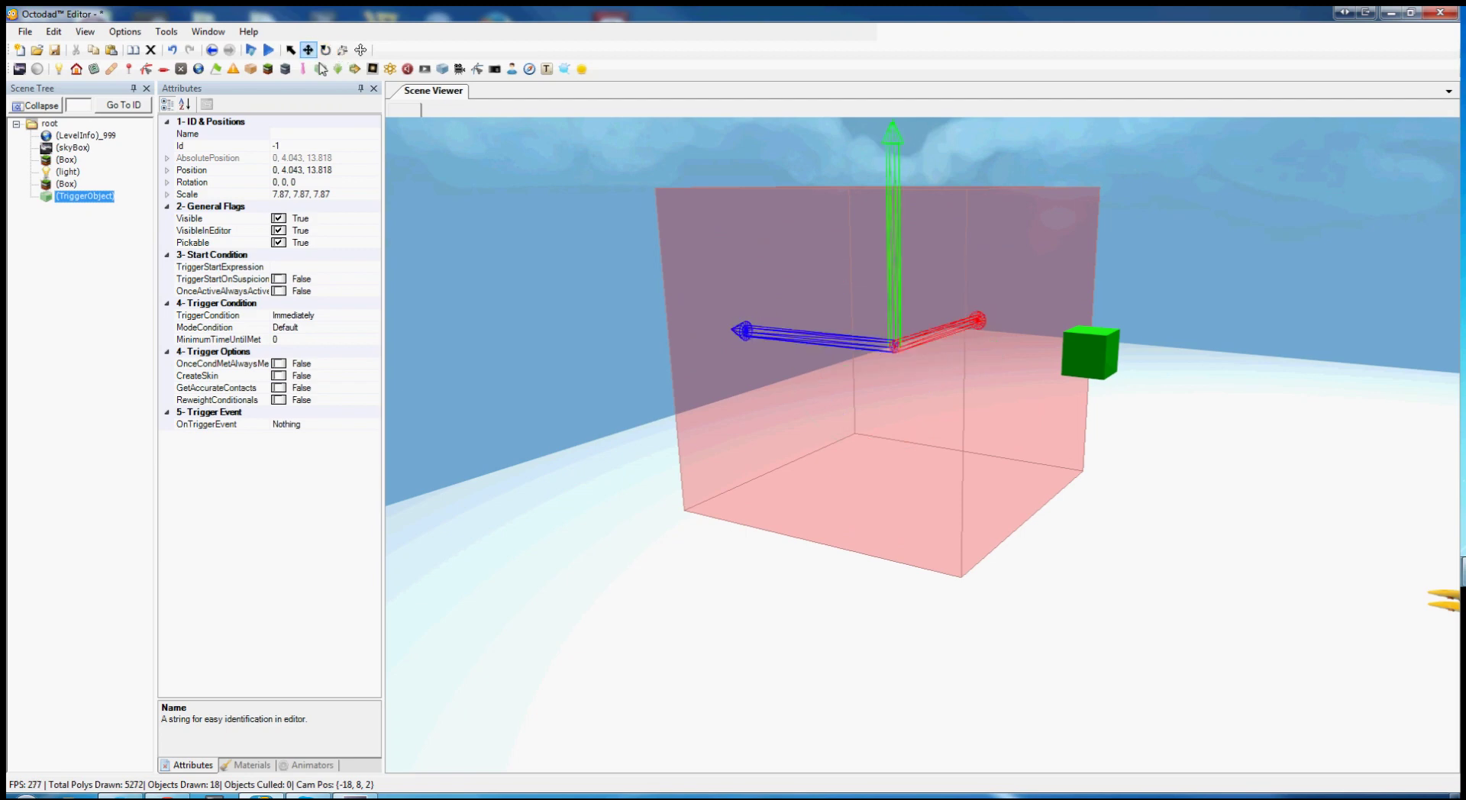
# Reposition the trigger object next to the green box at about 0, 3.908, 15.424.
pyautogui.moveTo(698, 405); pyautogui.dragTo(706, 520)
pyautogui.moveTo(706, 520); pyautogui.dragTo(684, 454, button='middle')
pyautogui.moveTo(684, 454); pyautogui.dragTo(739, 344, button='right')
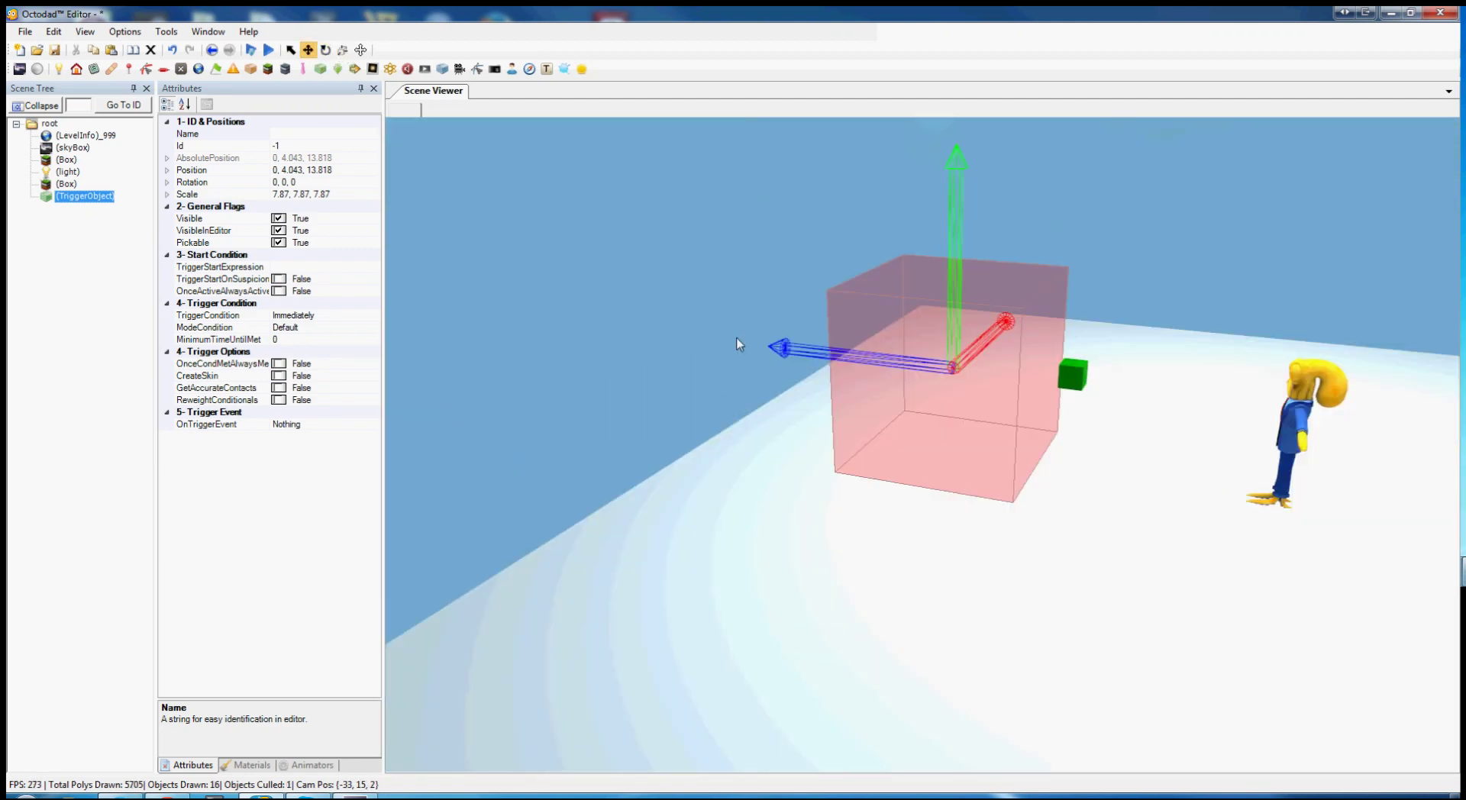
pyautogui.scroll(1, 729, 340)
pyautogui.moveTo(851, 446); pyautogui.dragTo(854, 369)
pyautogui.moveTo(854, 368); pyautogui.dragTo(870, 391, button='middle')
pyautogui.moveTo(871, 391); pyautogui.dragTo(872, 404)
pyautogui.moveTo(861, 338); pyautogui.dragTo(796, 336)
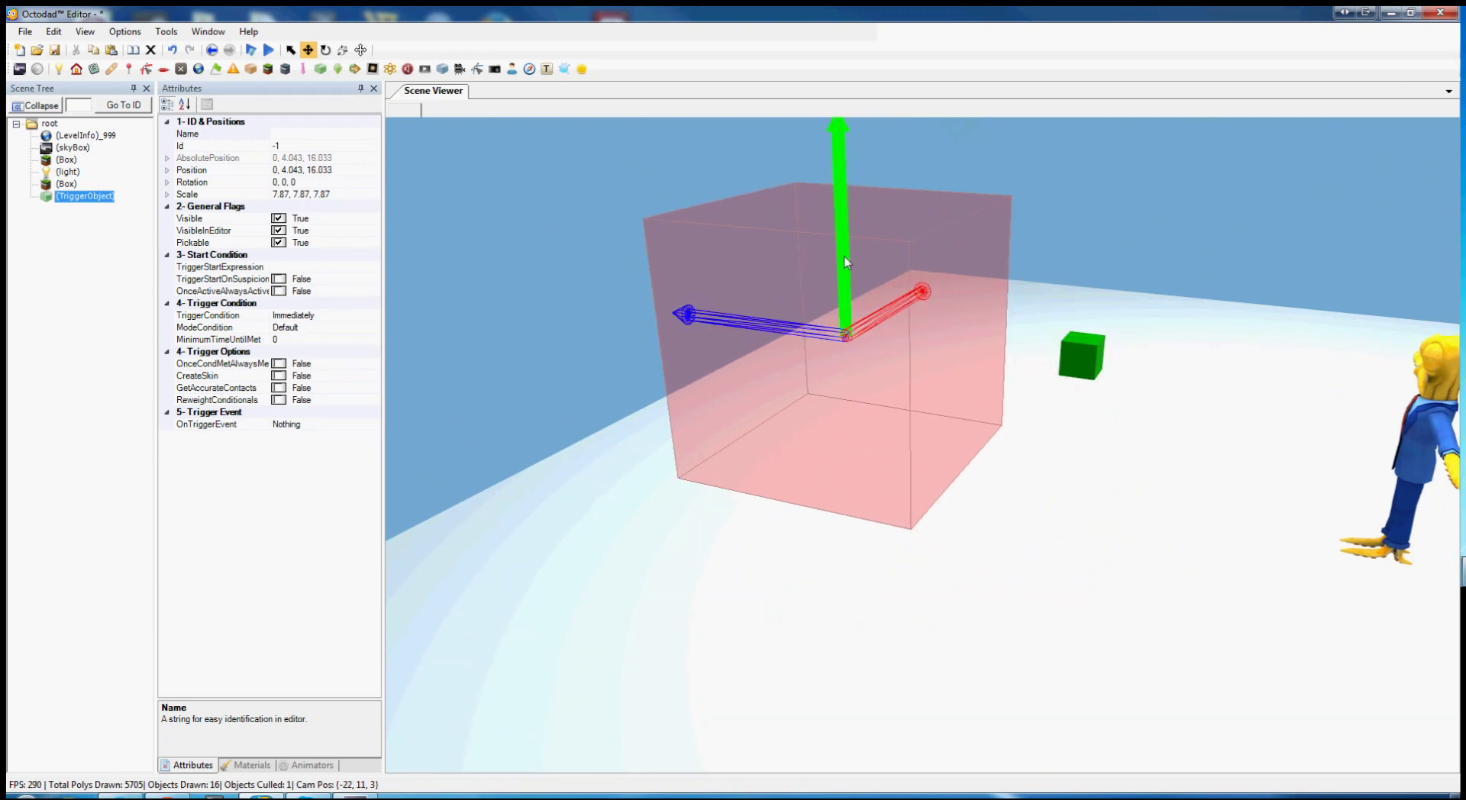
pyautogui.moveTo(845, 264); pyautogui.dragTo(845, 261)
pyautogui.moveTo(777, 334); pyautogui.dragTo(793, 337)
pyautogui.moveTo(755, 432); pyautogui.dragTo(798, 464, button='middle')
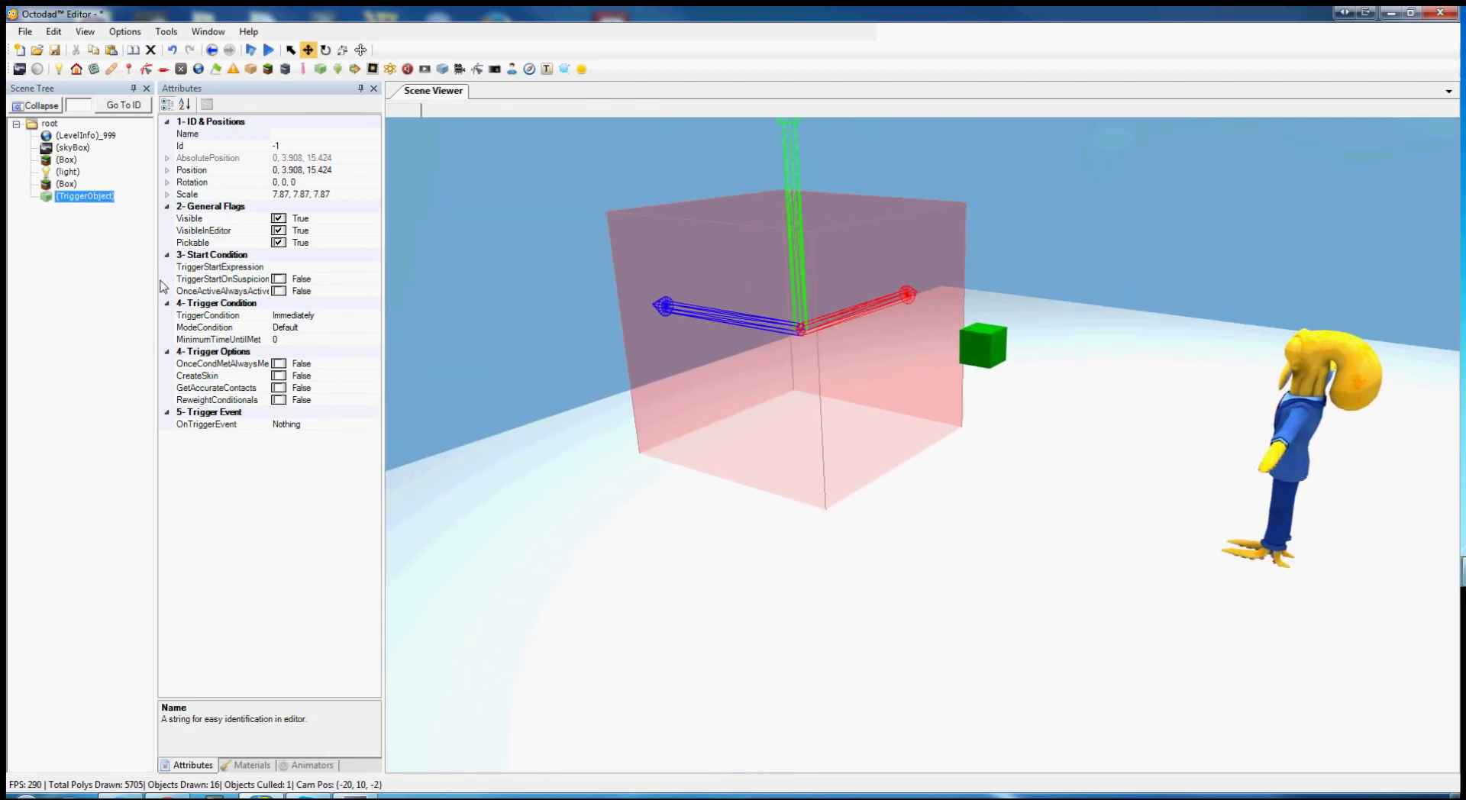
# Select the green box and turn off its IsGrabbable flag.
pyautogui.moveTo(923, 402); pyautogui.dragTo(856, 506, button='right')
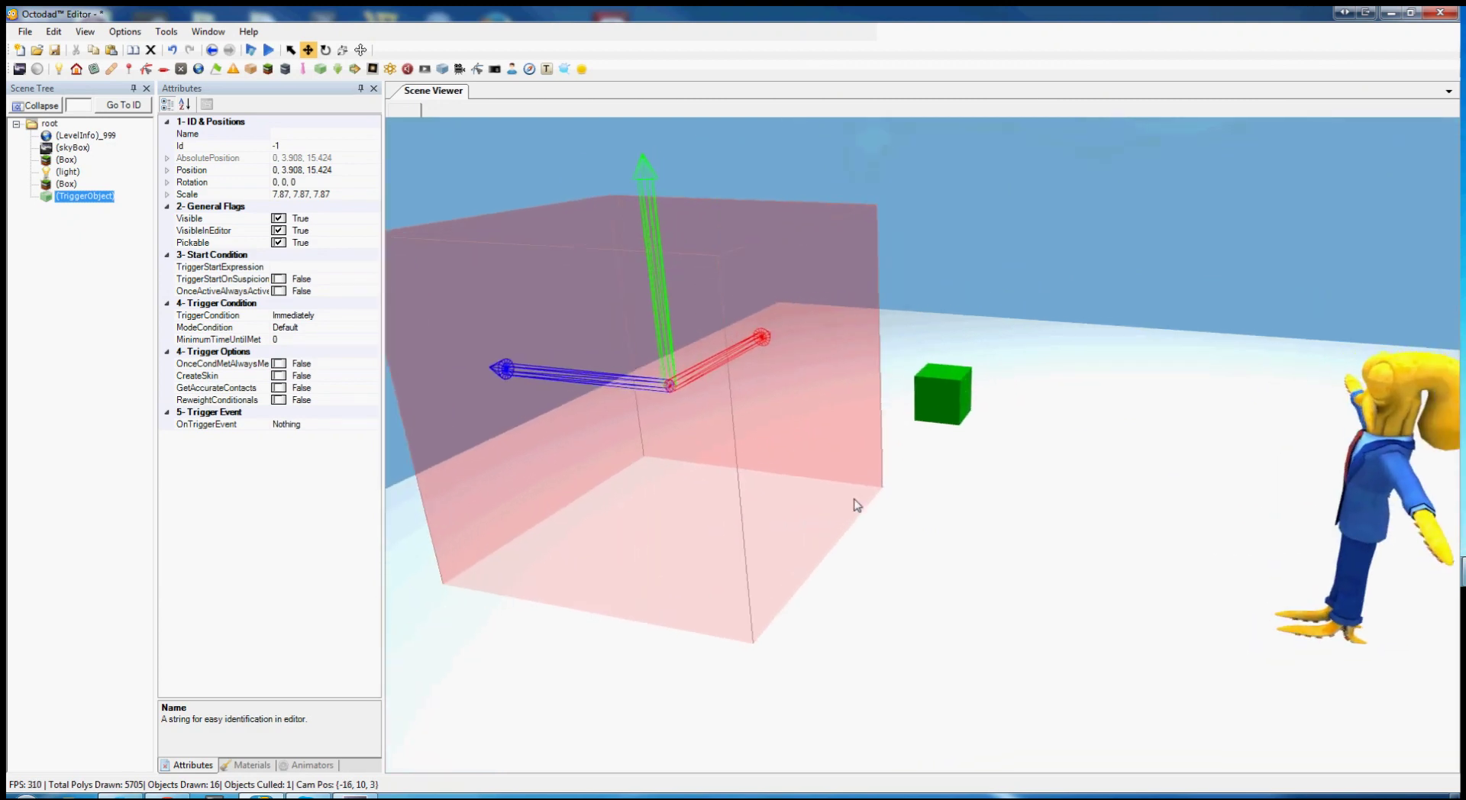
pyautogui.click(953, 389)
pyautogui.moveTo(982, 340); pyautogui.dragTo(758, 430, button='right')
pyautogui.click(279, 304)
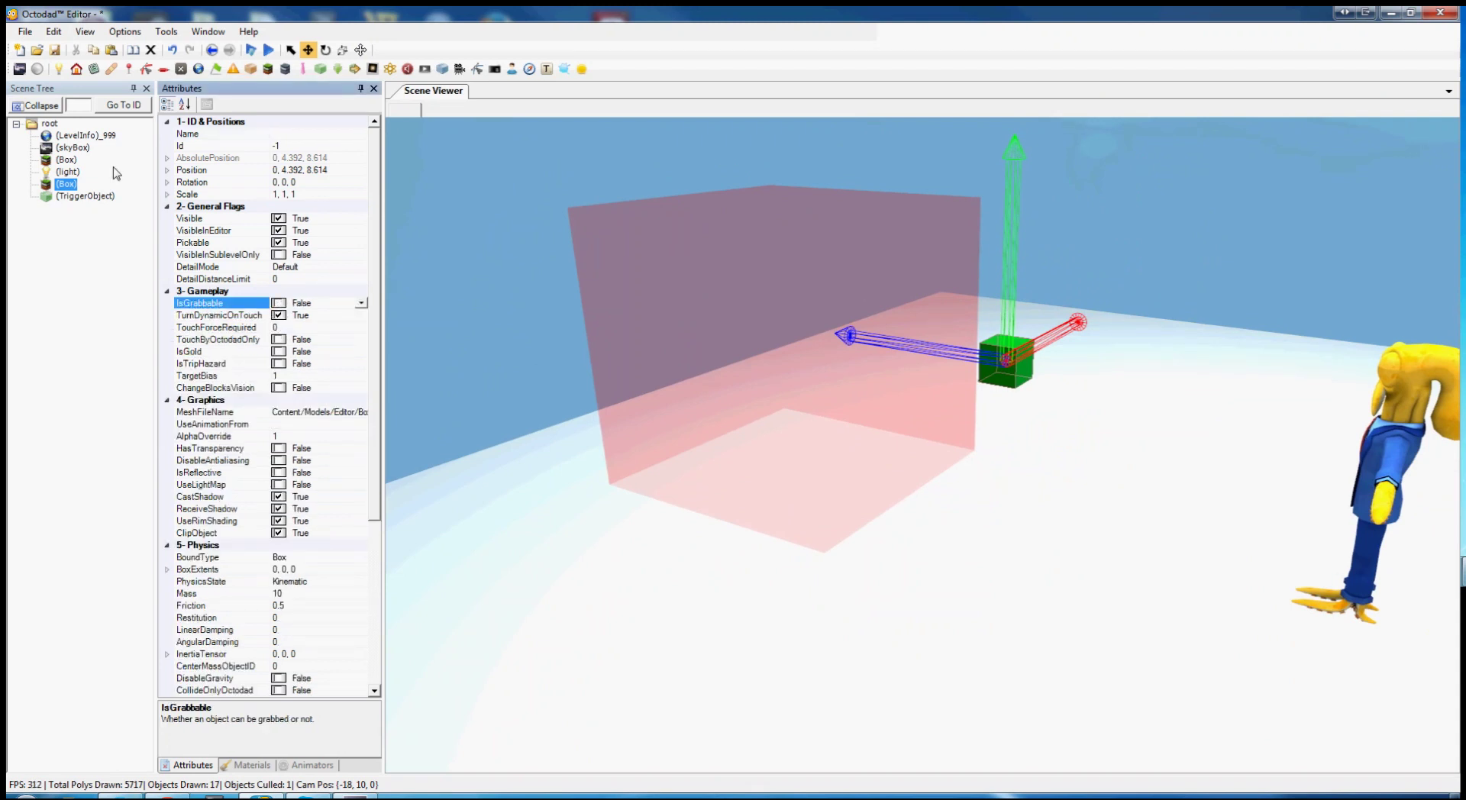
# Select the trigger object and set its OnTriggerEvent to Set Object Property.
pyautogui.click(71, 197)
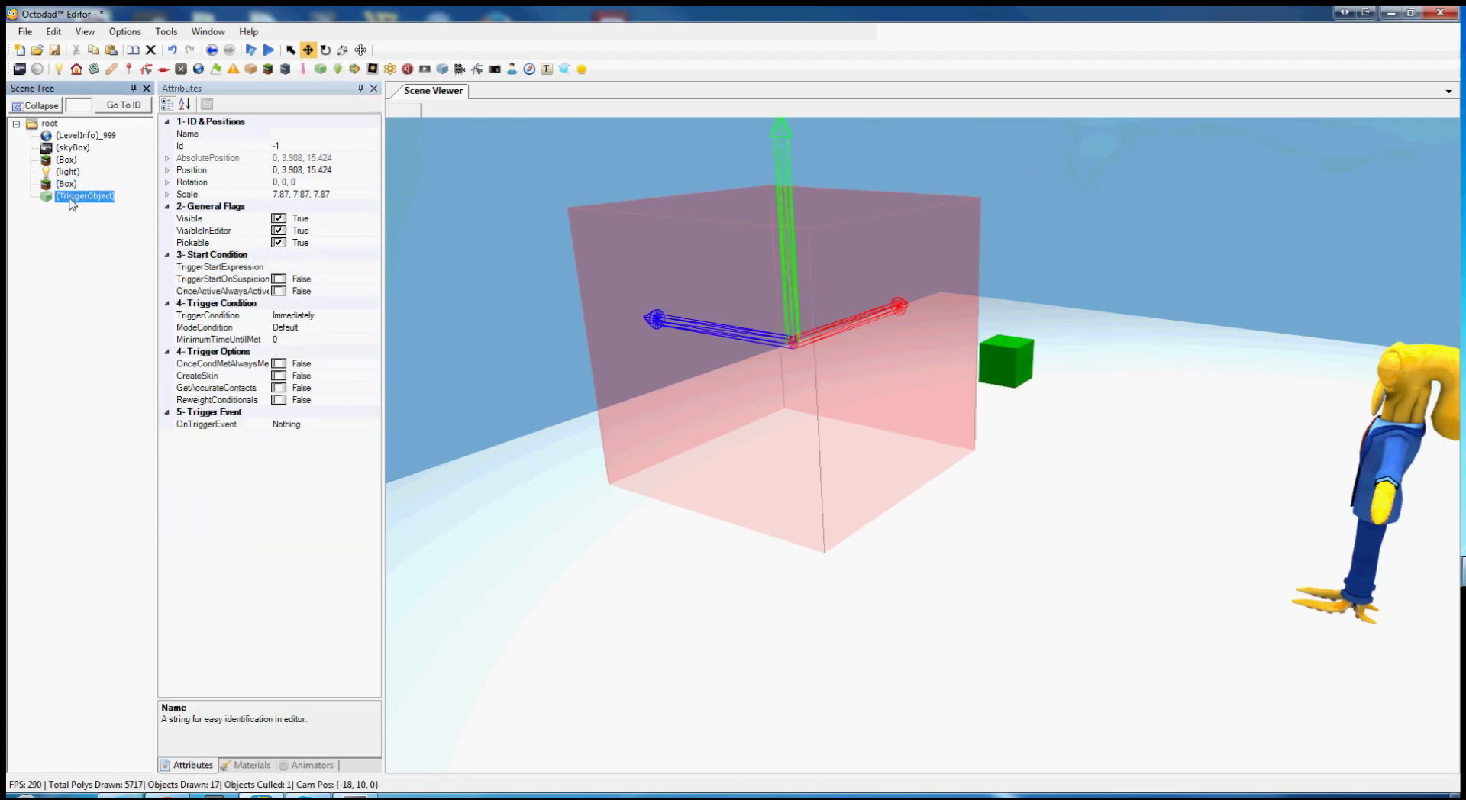
pyautogui.moveTo(626, 523)
pyautogui.mouseDown(button='right')
pyautogui.moveTo(640, 532)
pyautogui.moveTo(633, 521)
pyautogui.mouseUp(button='right')
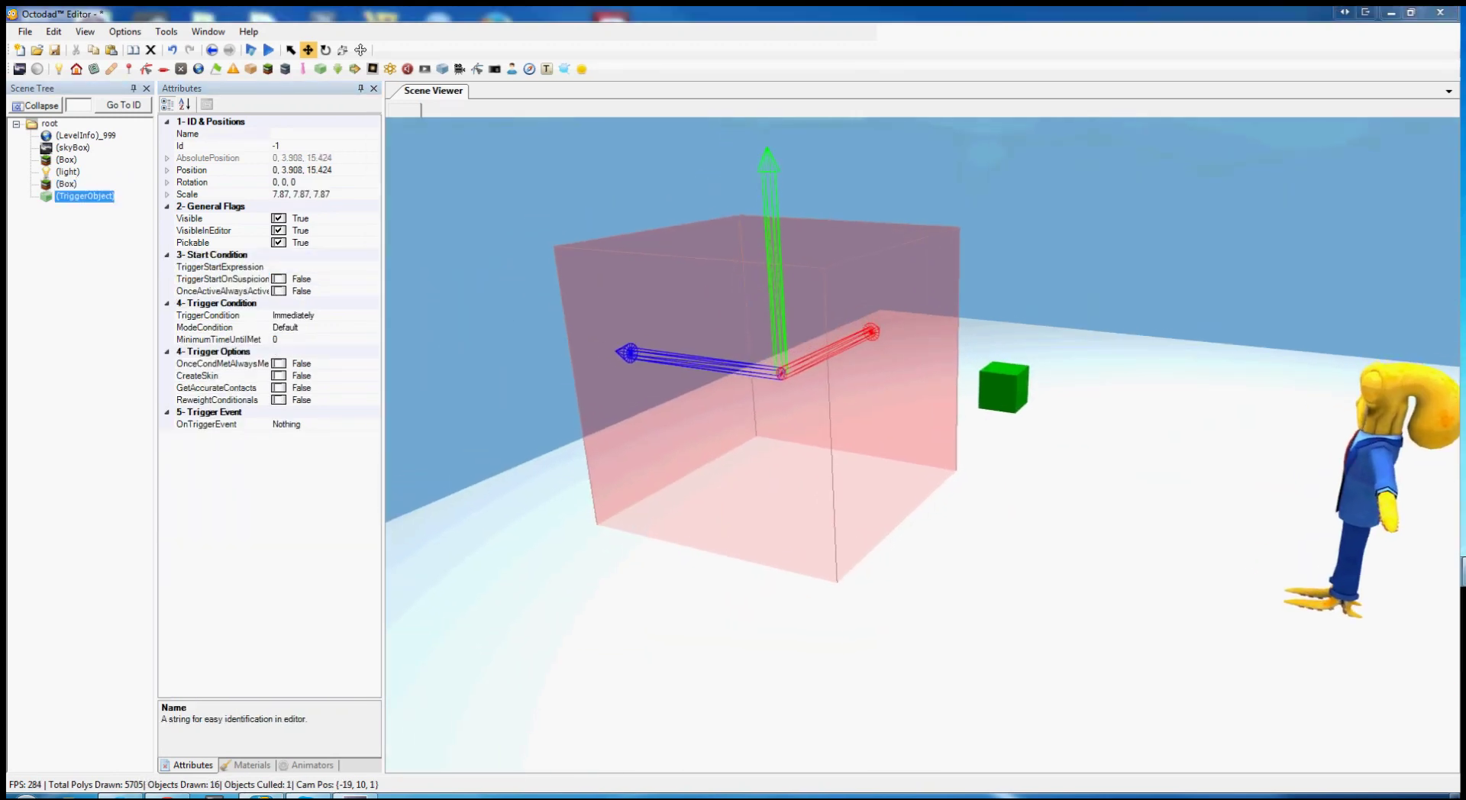
pyautogui.click(255, 424)
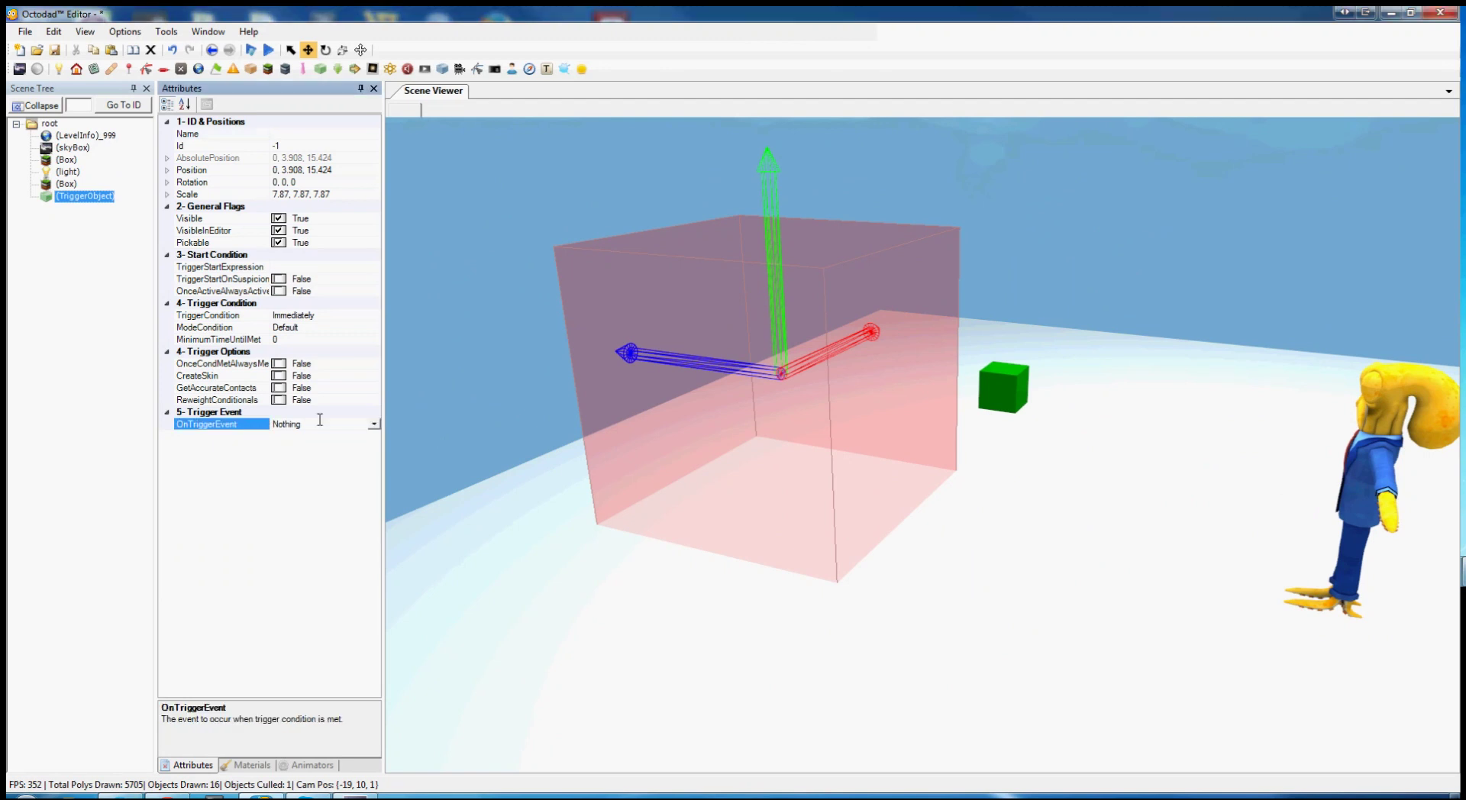
pyautogui.click(375, 425)
pyautogui.moveTo(373, 453)
pyautogui.mouseDown()
pyautogui.moveTo(373, 470)
pyautogui.moveTo(370, 446)
pyautogui.mouseUp()
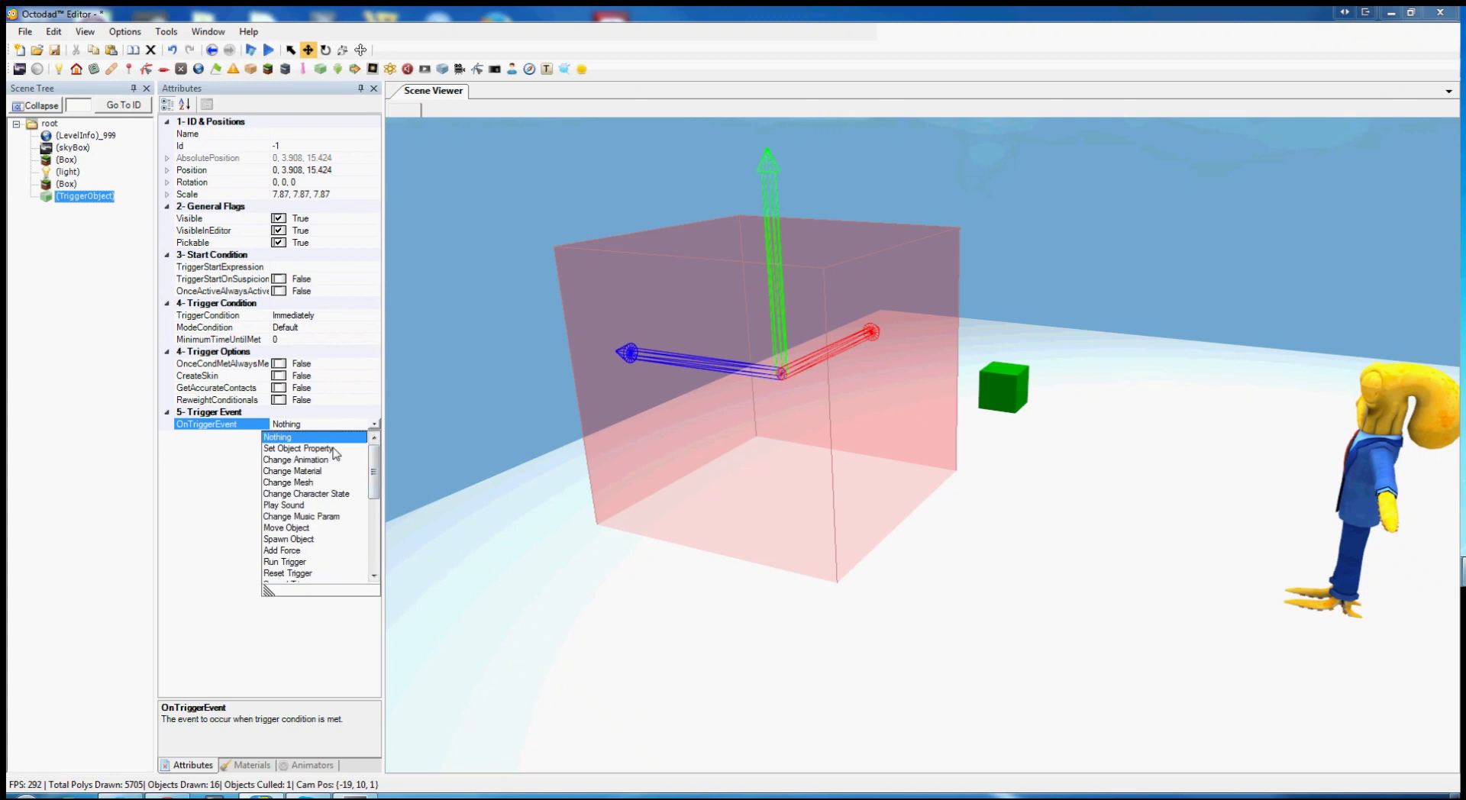
pyautogui.click(287, 449)
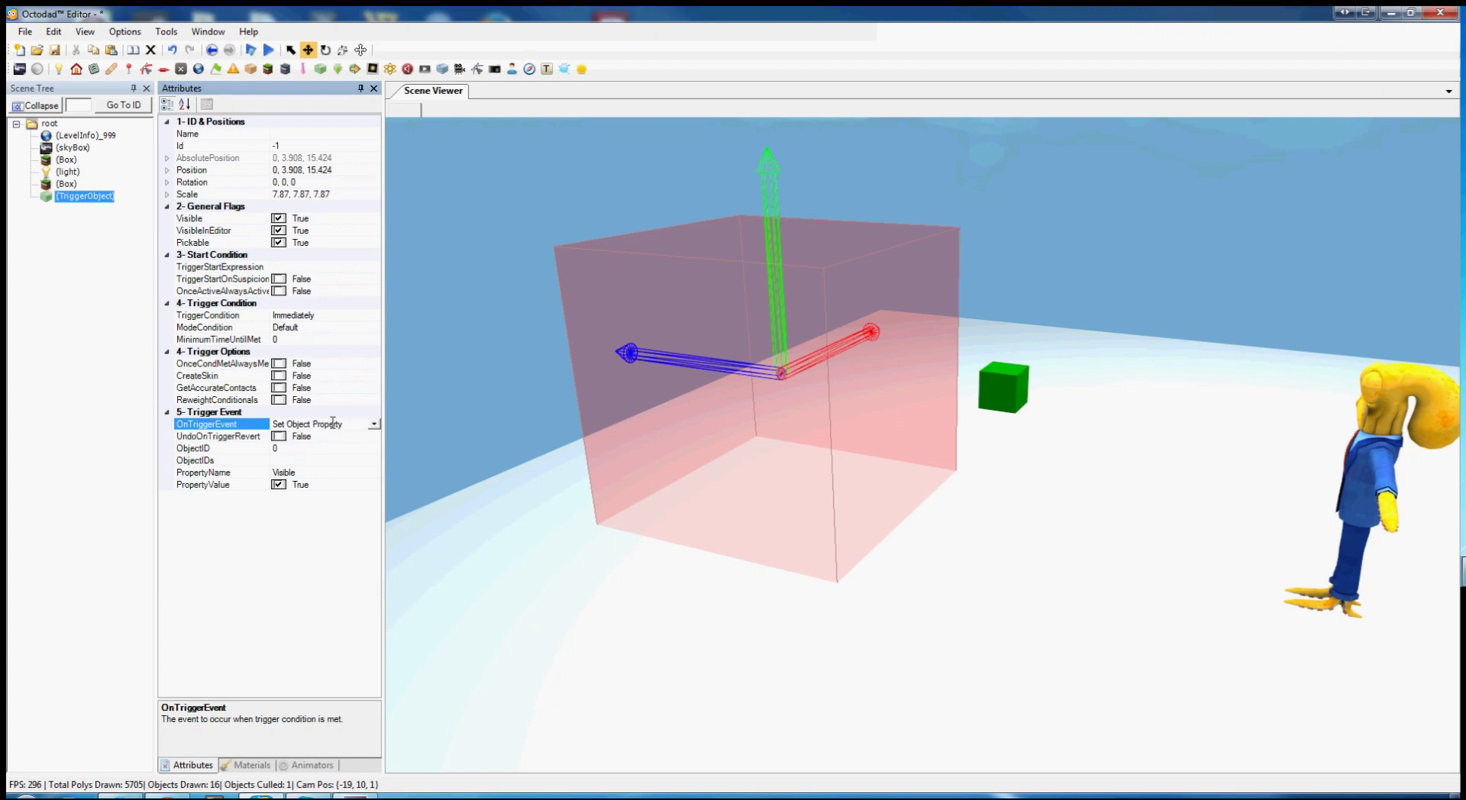
# Select the green box and set its Id to 100.
pyautogui.click(65, 184)
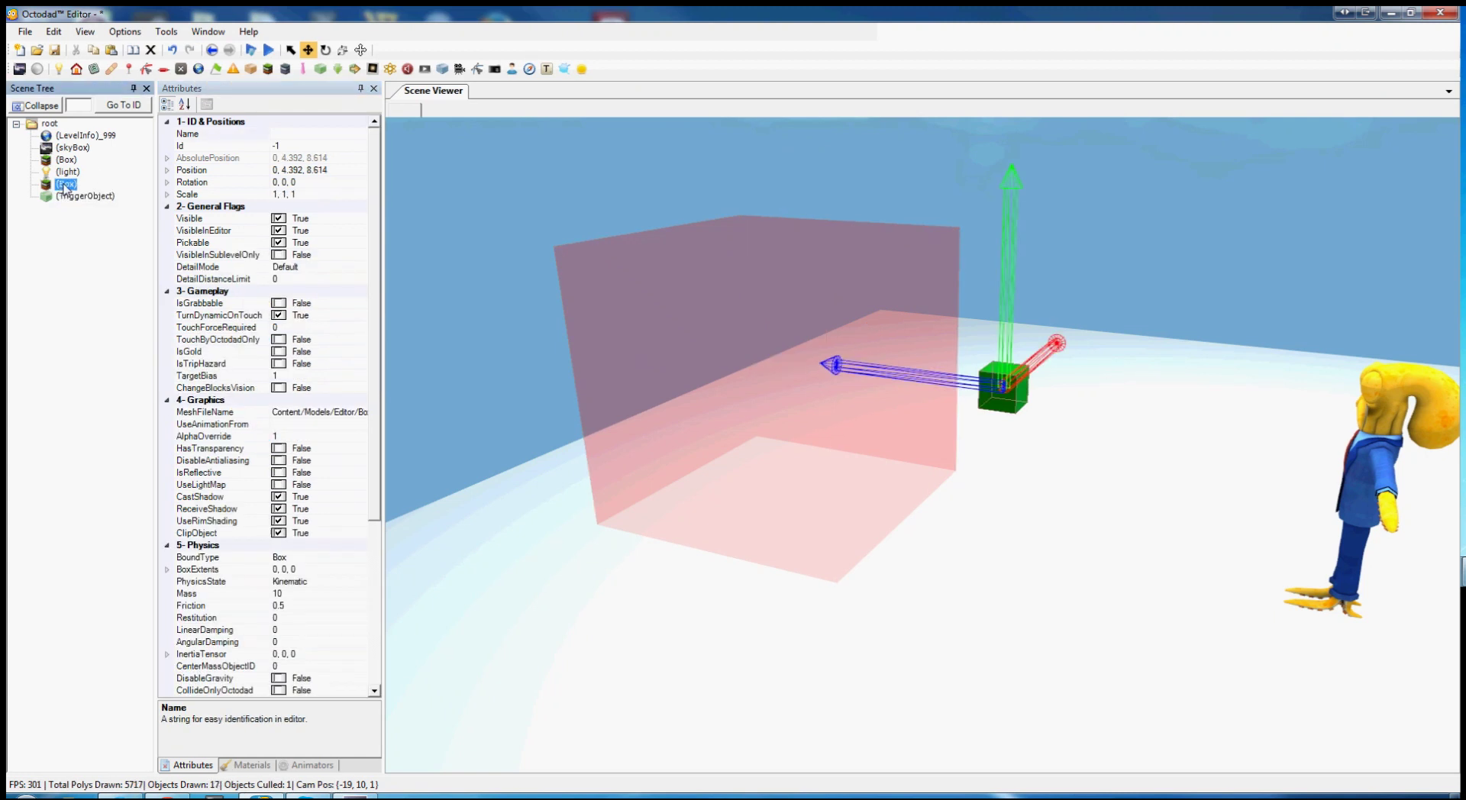
pyautogui.click(73, 197)
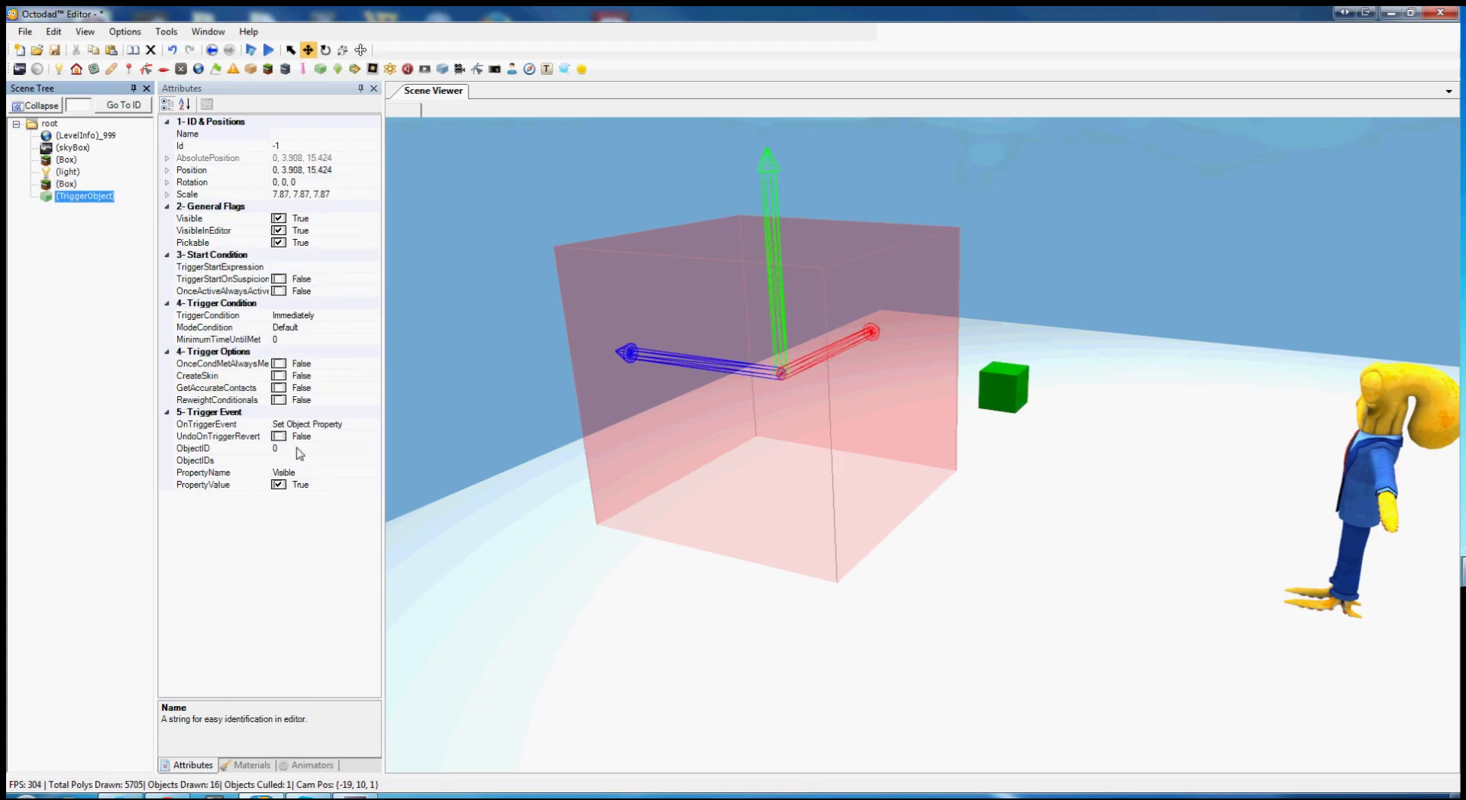
pyautogui.click(67, 186)
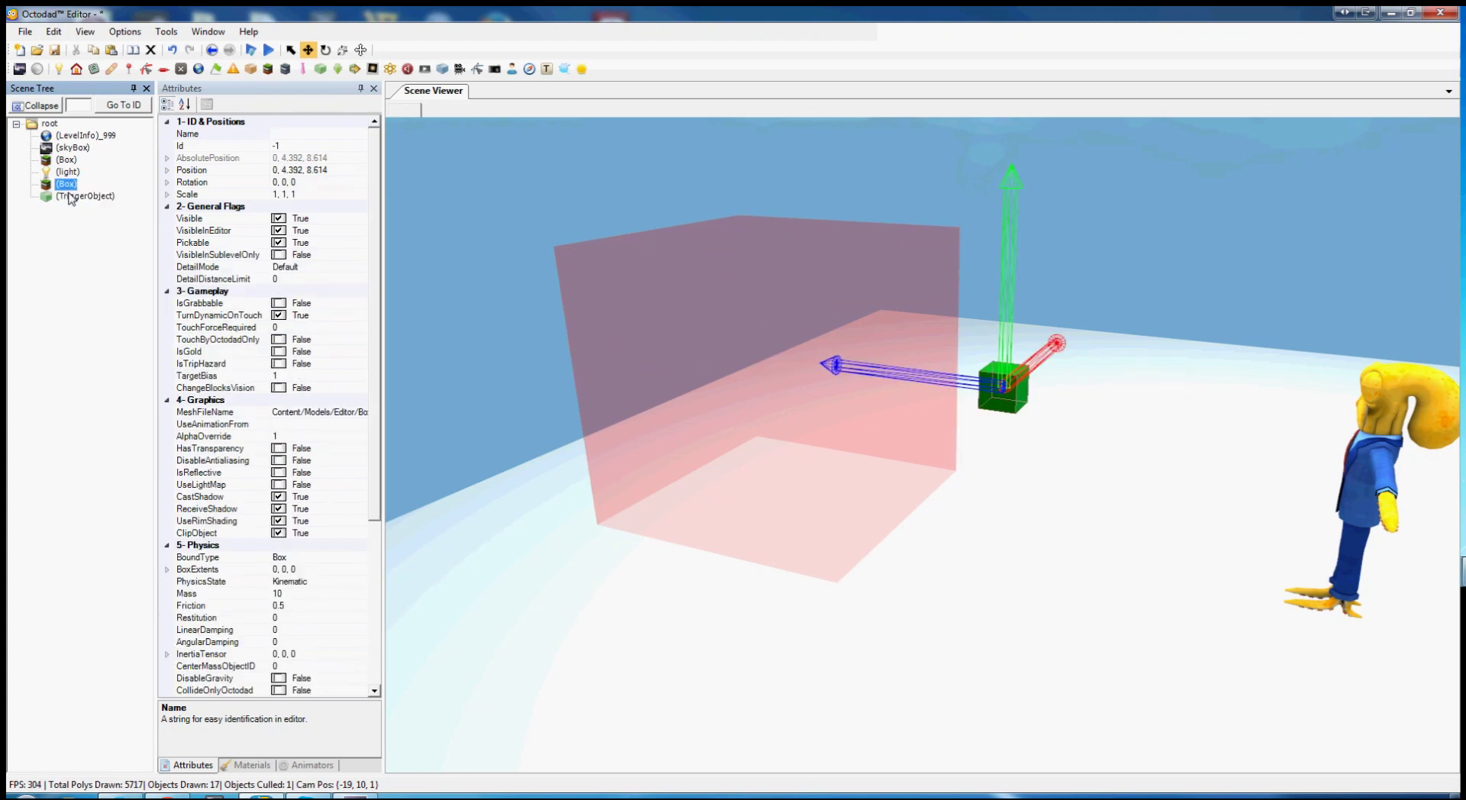
pyautogui.click(76, 197)
pyautogui.click(67, 184)
pyautogui.click(179, 145)
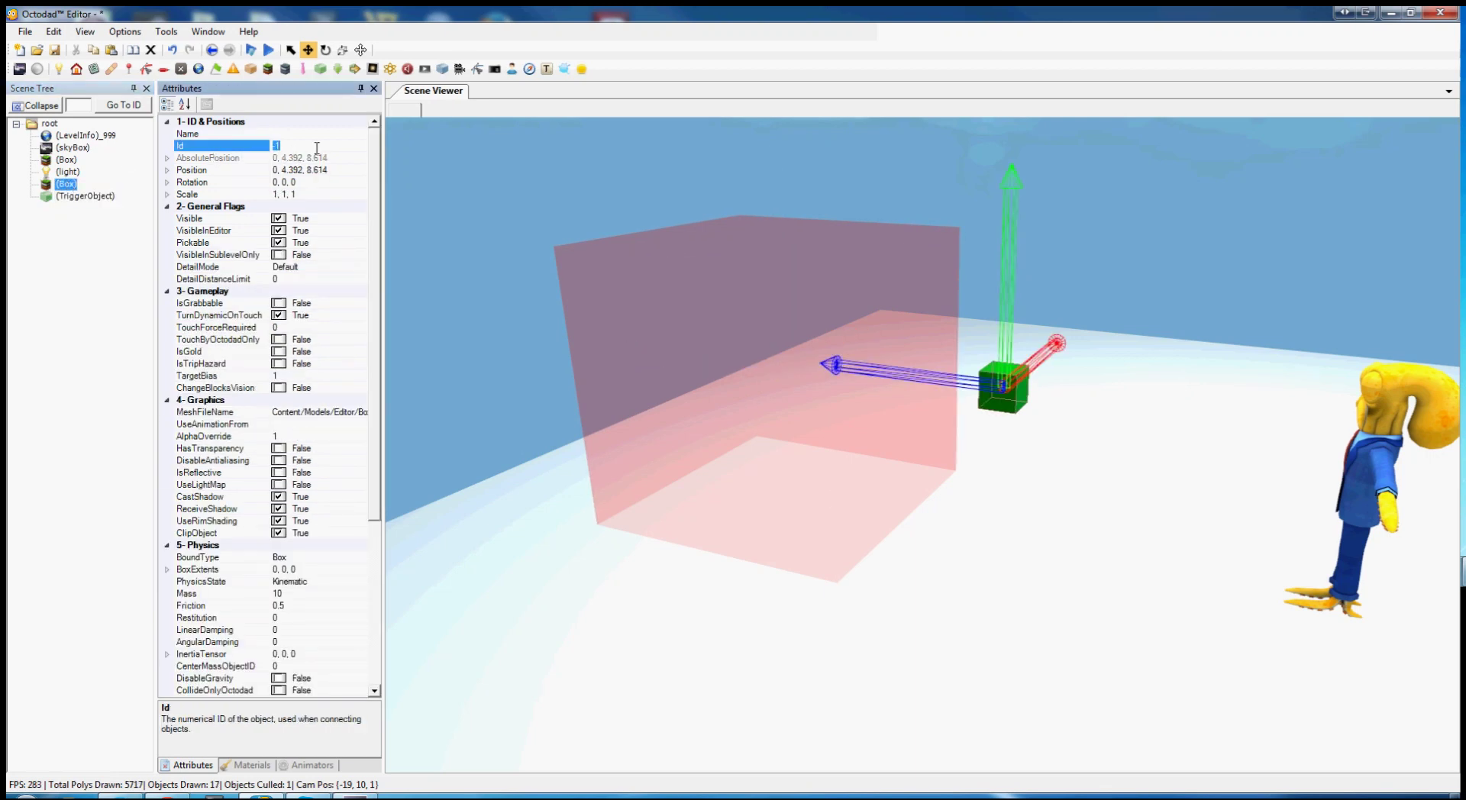
pyautogui.write('100')
pyautogui.press('Return')
# Set the trigger object's ObjectID to 100 to target the green box.
pyautogui.click(83, 197)
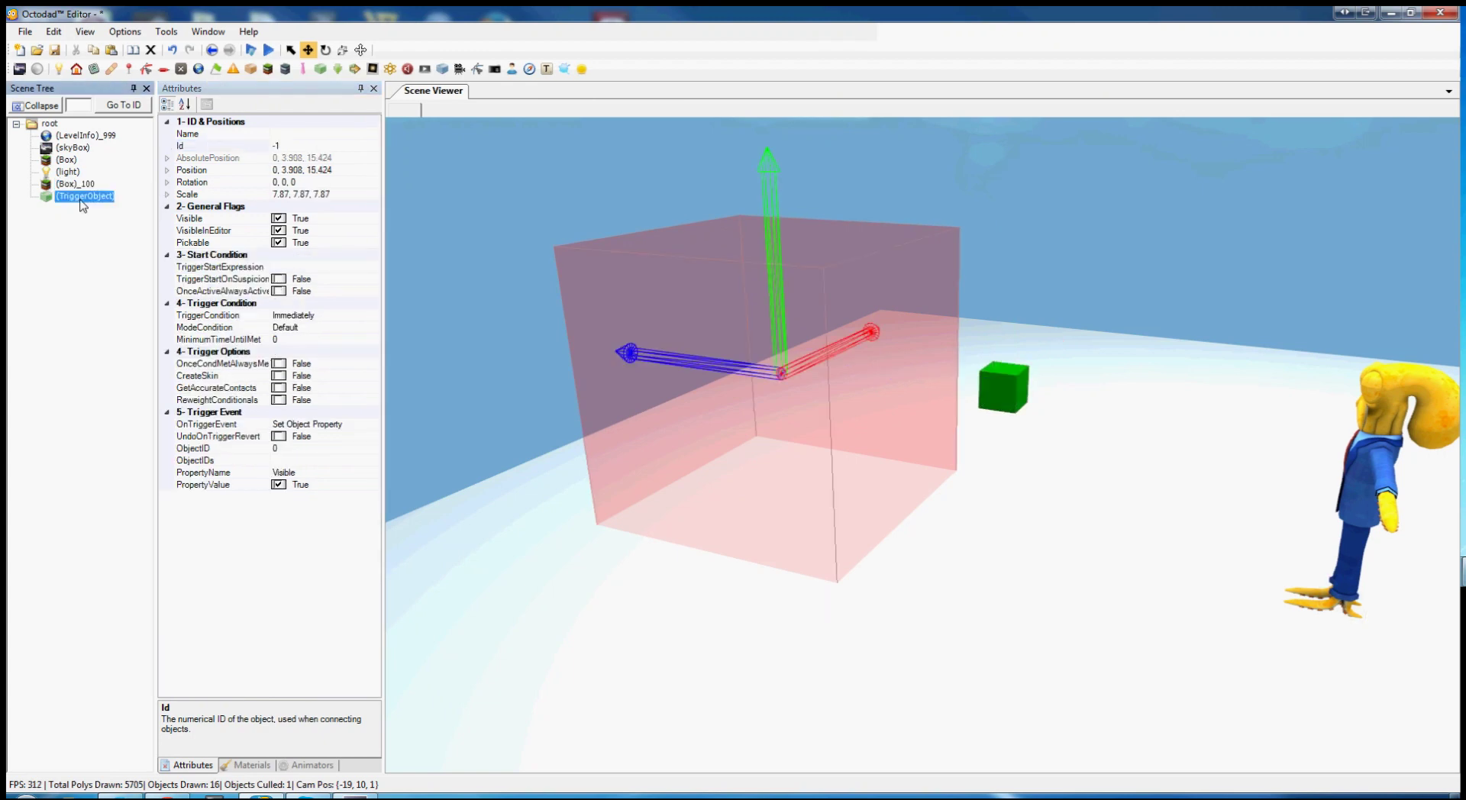
pyautogui.click(82, 185)
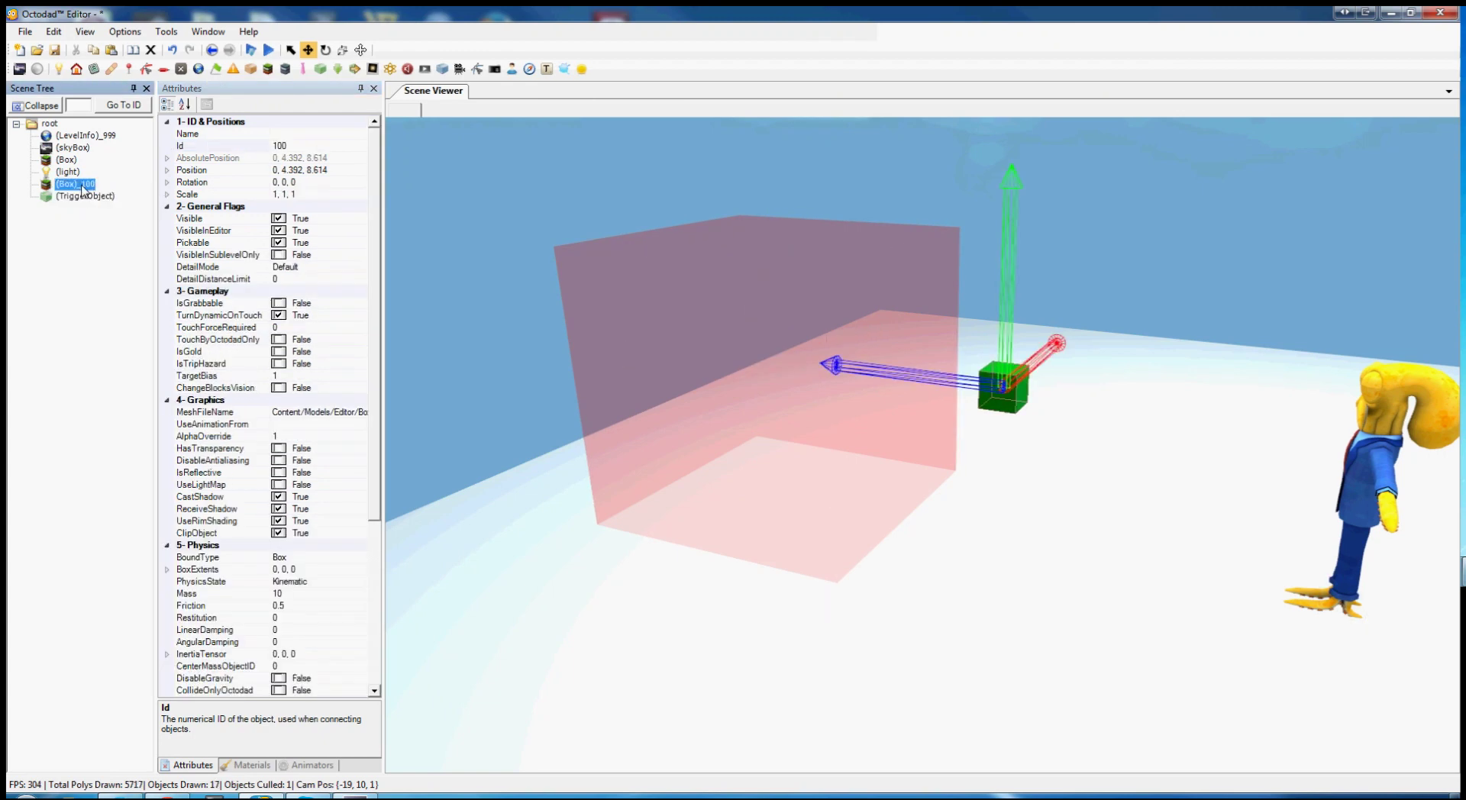
pyautogui.click(82, 196)
pyautogui.click(297, 451)
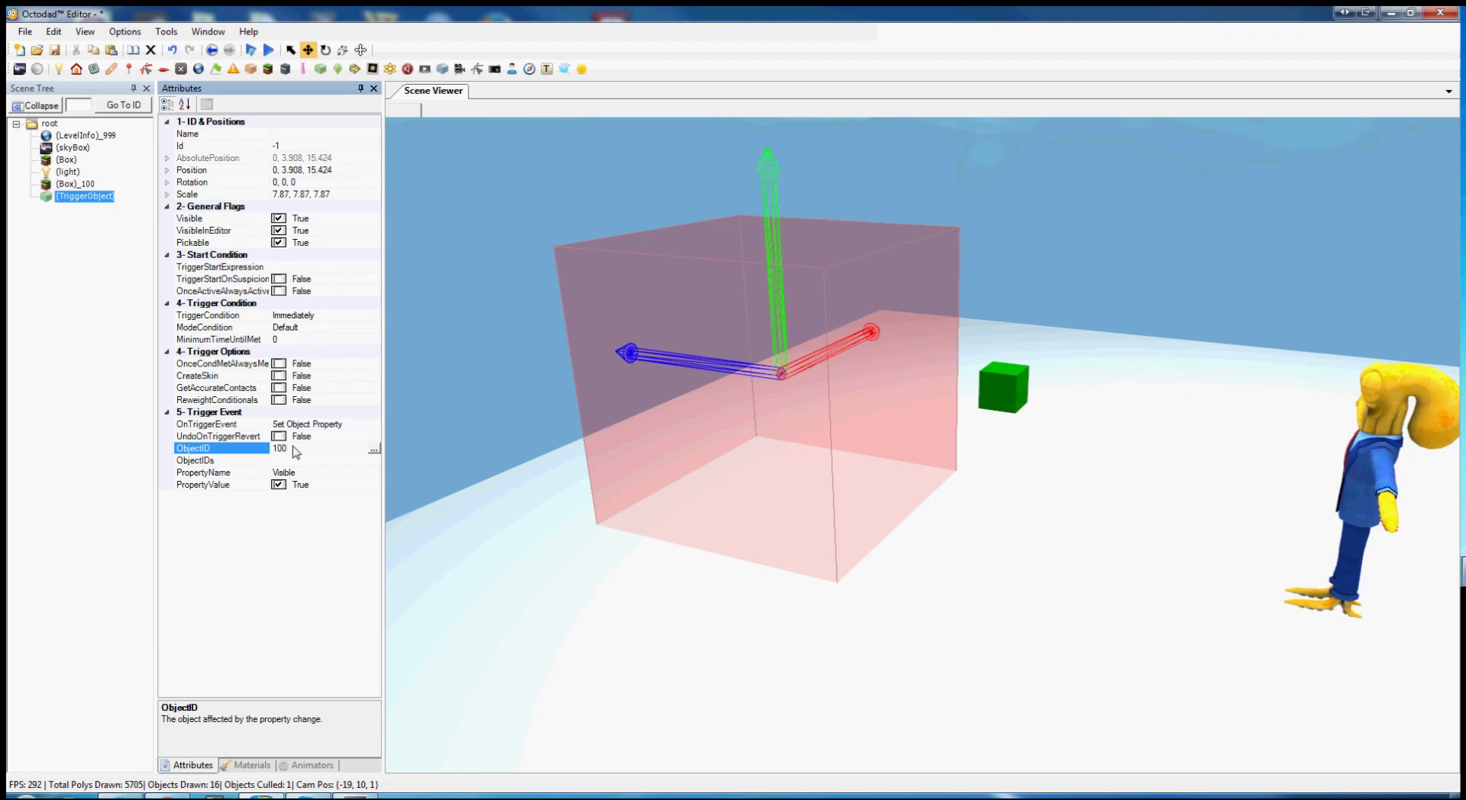
# Set the trigger's PropertyName to Grabbable and check its OnTriggerEvent and TriggerCondition attributes.
pyautogui.click(312, 471)
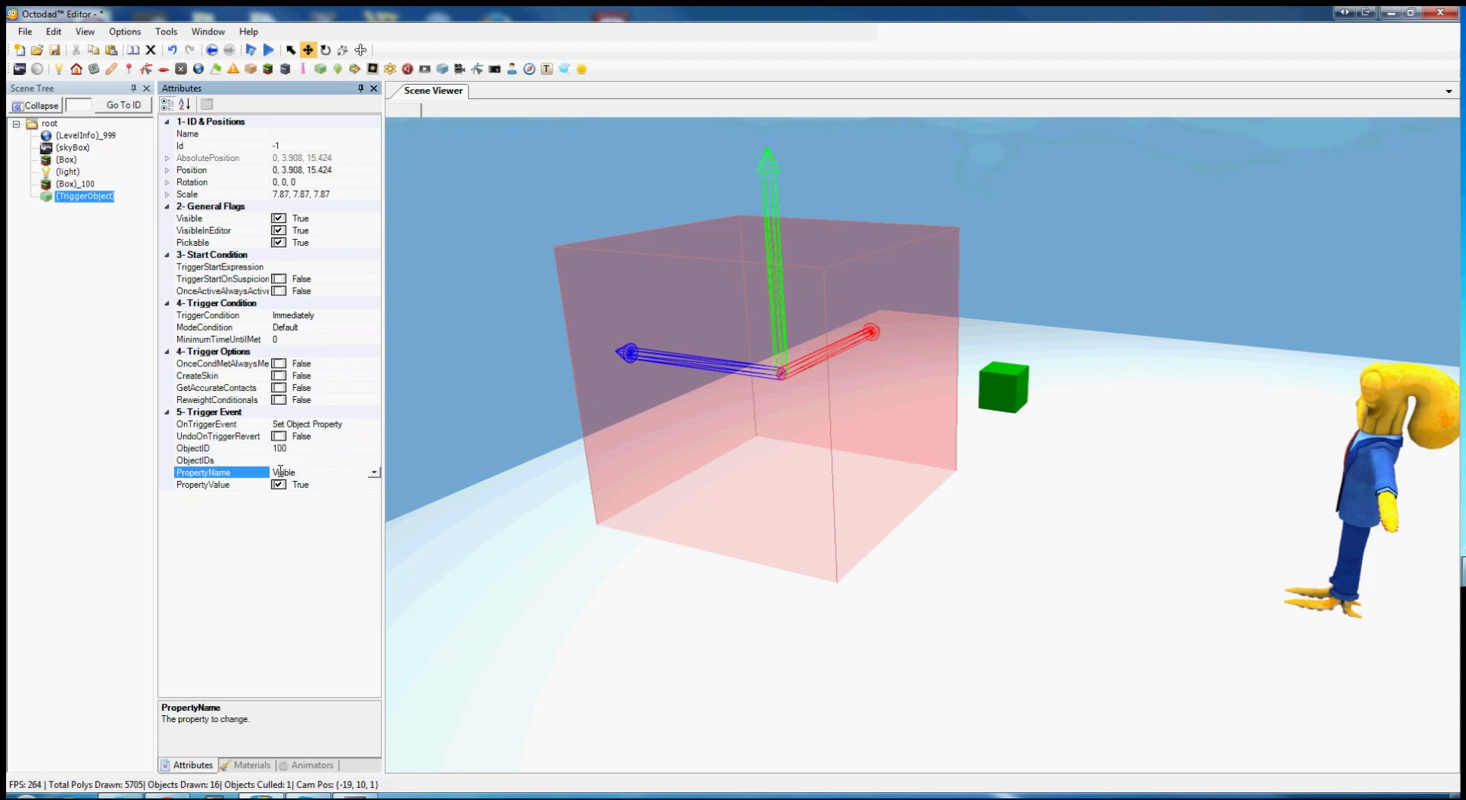
pyautogui.click(374, 473)
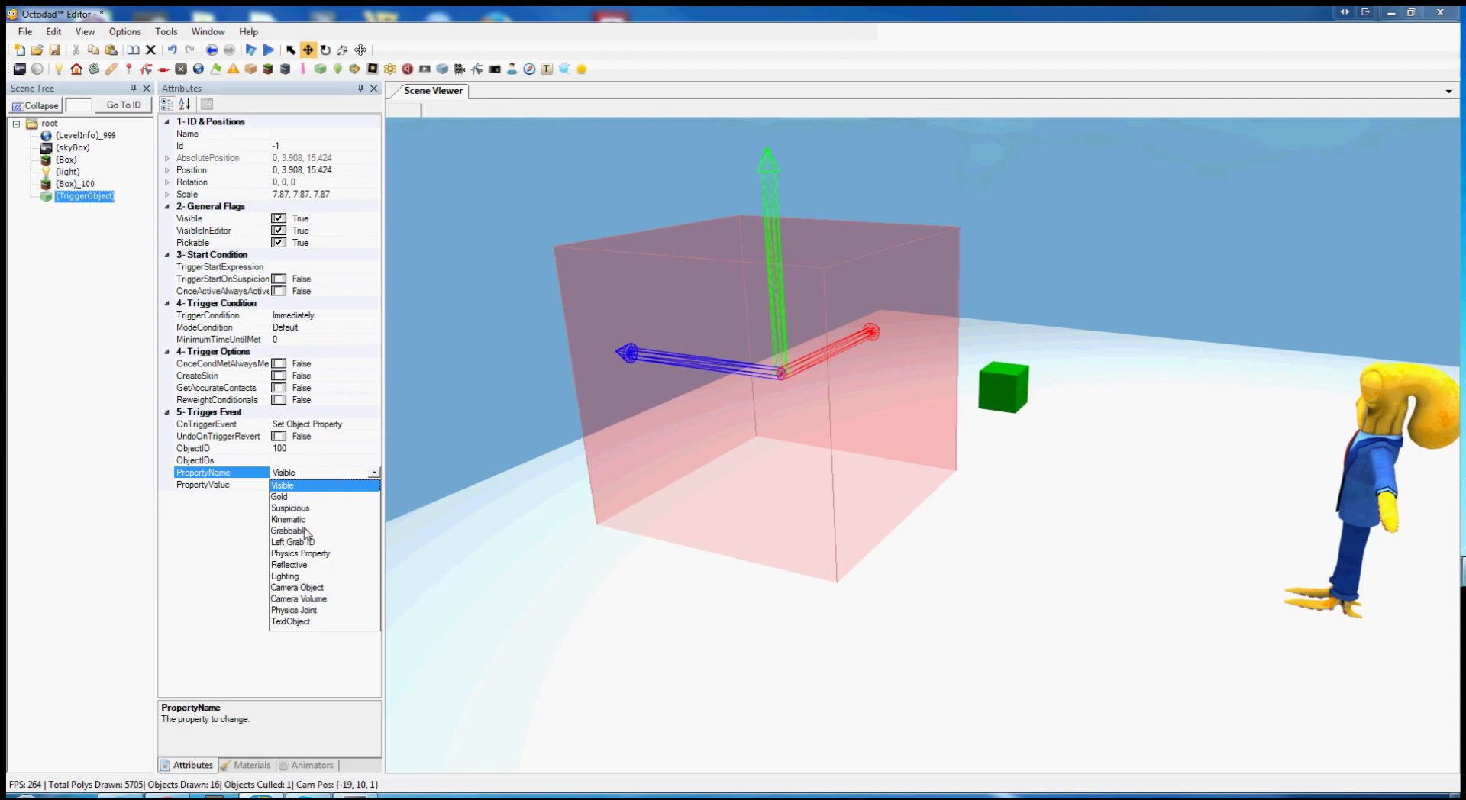
pyautogui.click(290, 531)
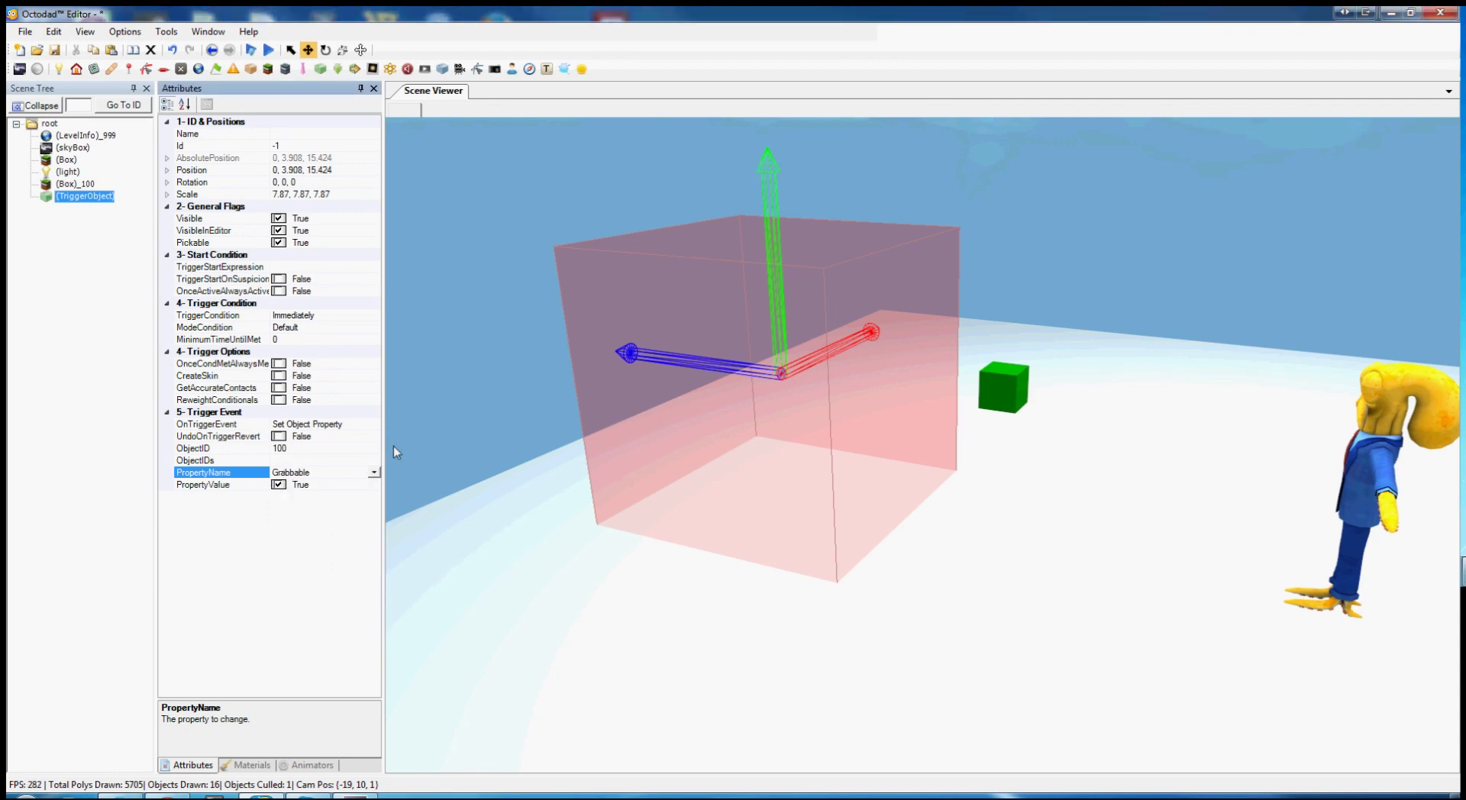
pyautogui.click(226, 425)
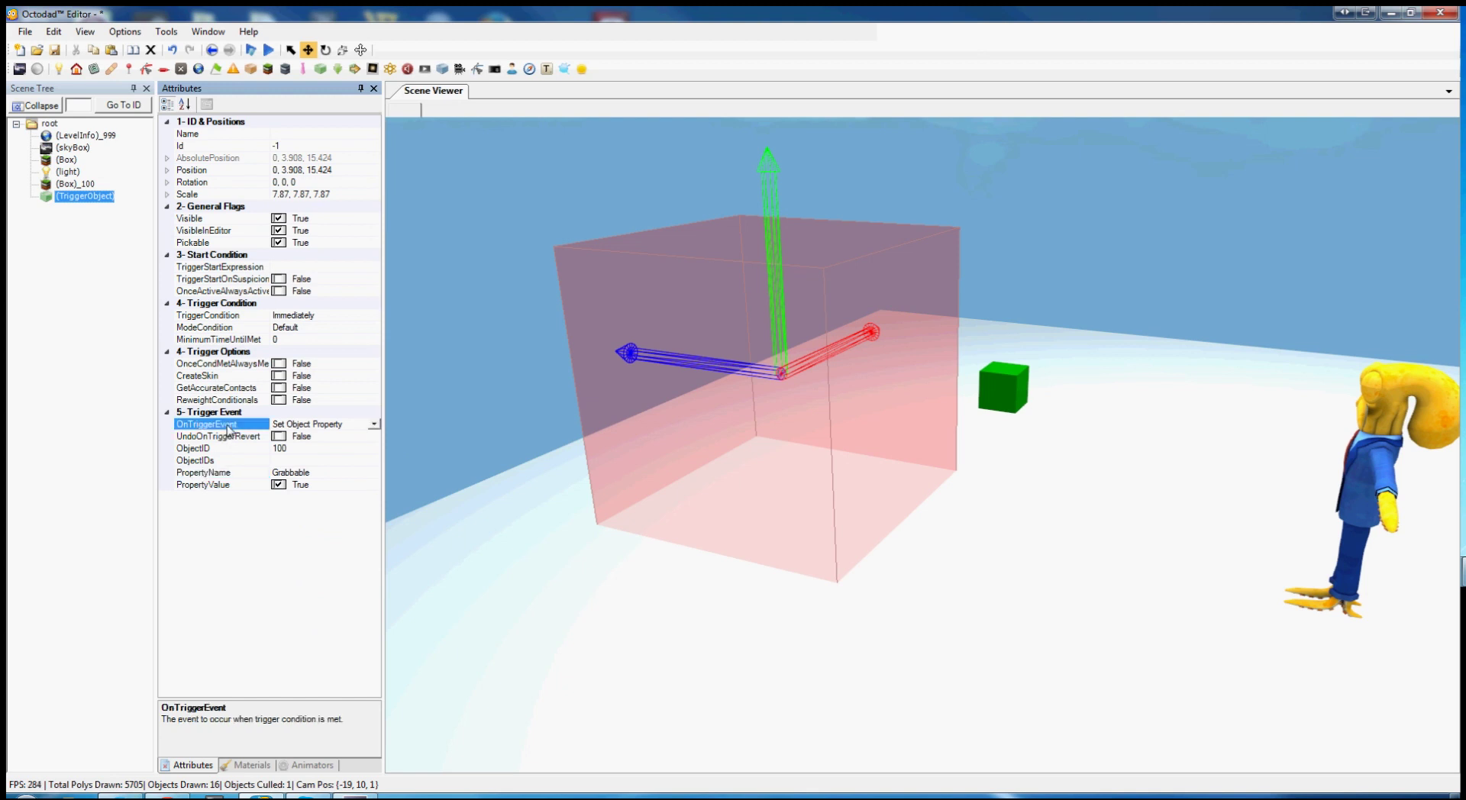
pyautogui.click(248, 317)
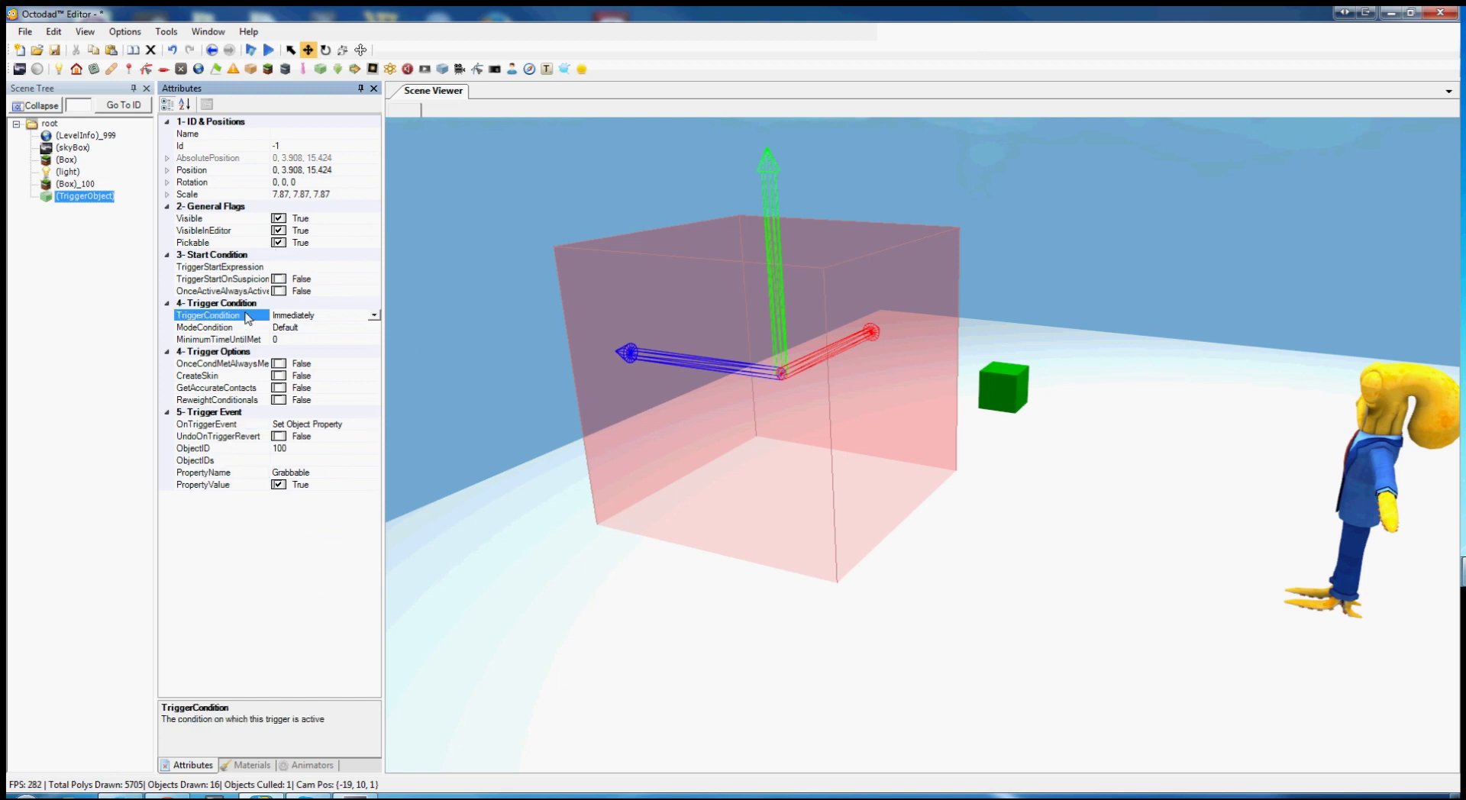
pyautogui.click(225, 426)
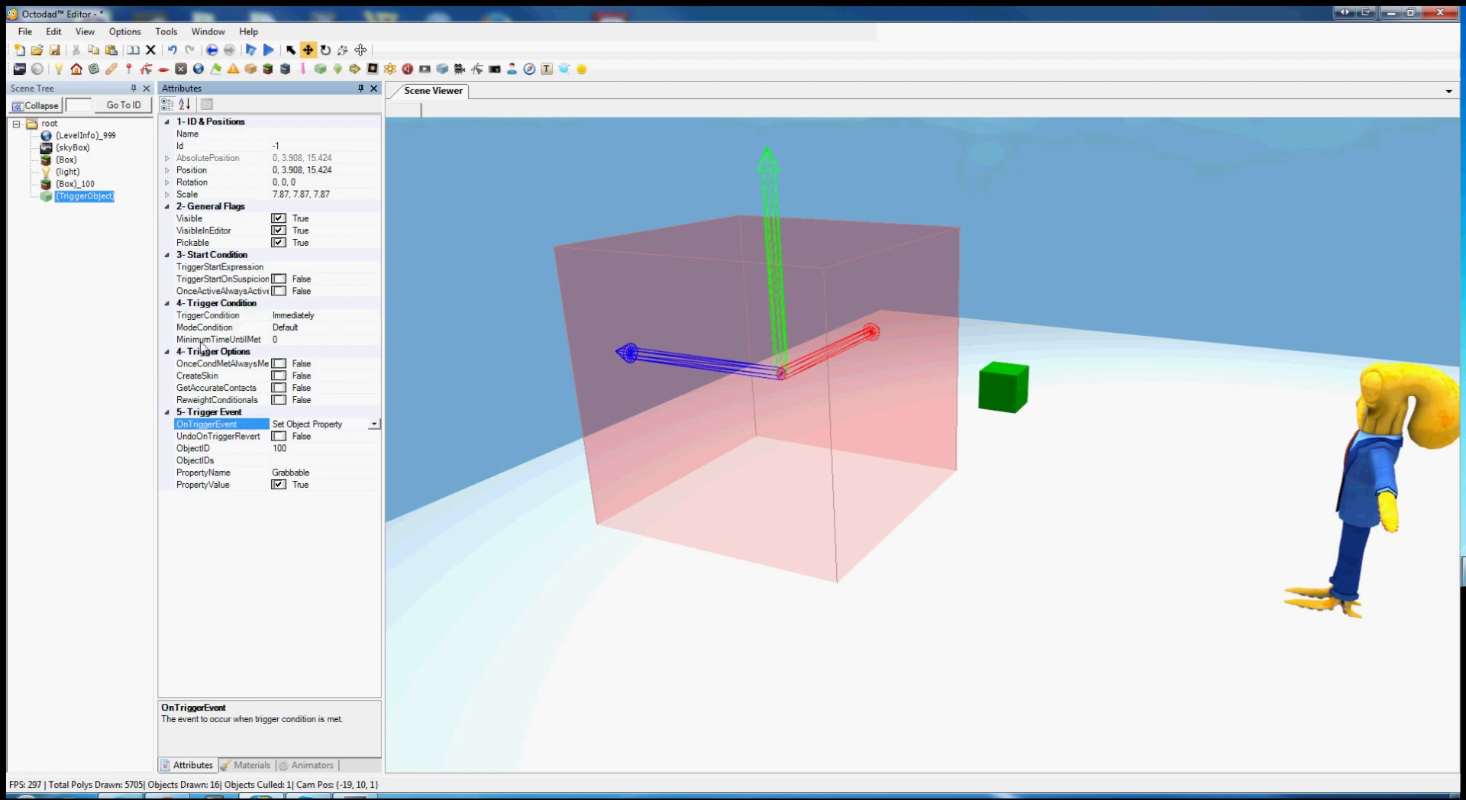
pyautogui.click(240, 317)
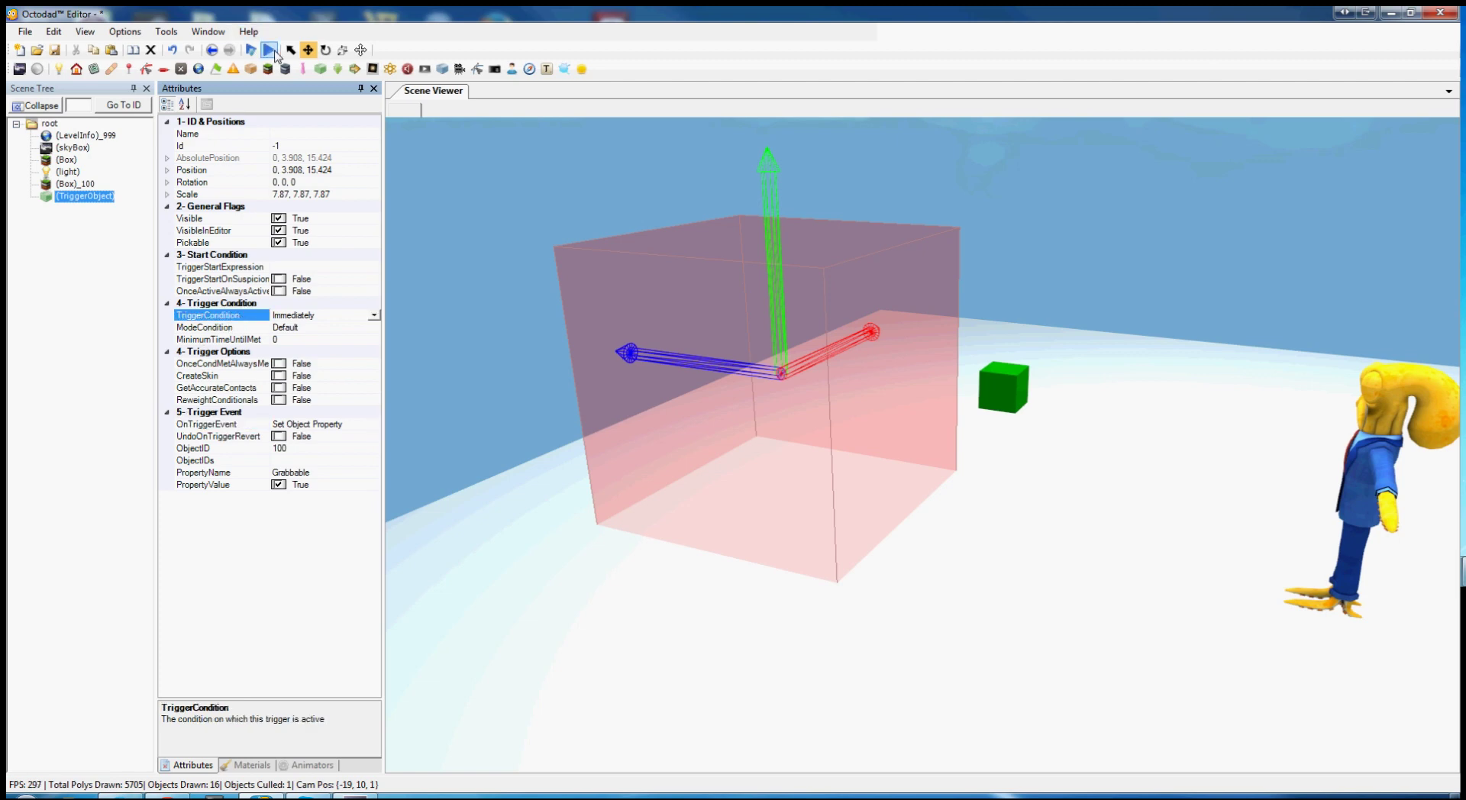
# Play-test the level by moving Octodad's limbs near the green box, and return to editing.
pyautogui.click(268, 49)
pyautogui.moveTo(928, 438); pyautogui.dragTo(857, 402)
pyautogui.moveTo(858, 402)
pyautogui.mouseDown(button='right')
pyautogui.moveTo(965, 473)
pyautogui.moveTo(987, 468)
pyautogui.mouseUp(button='right')
pyautogui.press('space')
pyautogui.click(944, 425)
pyautogui.click(946, 456)
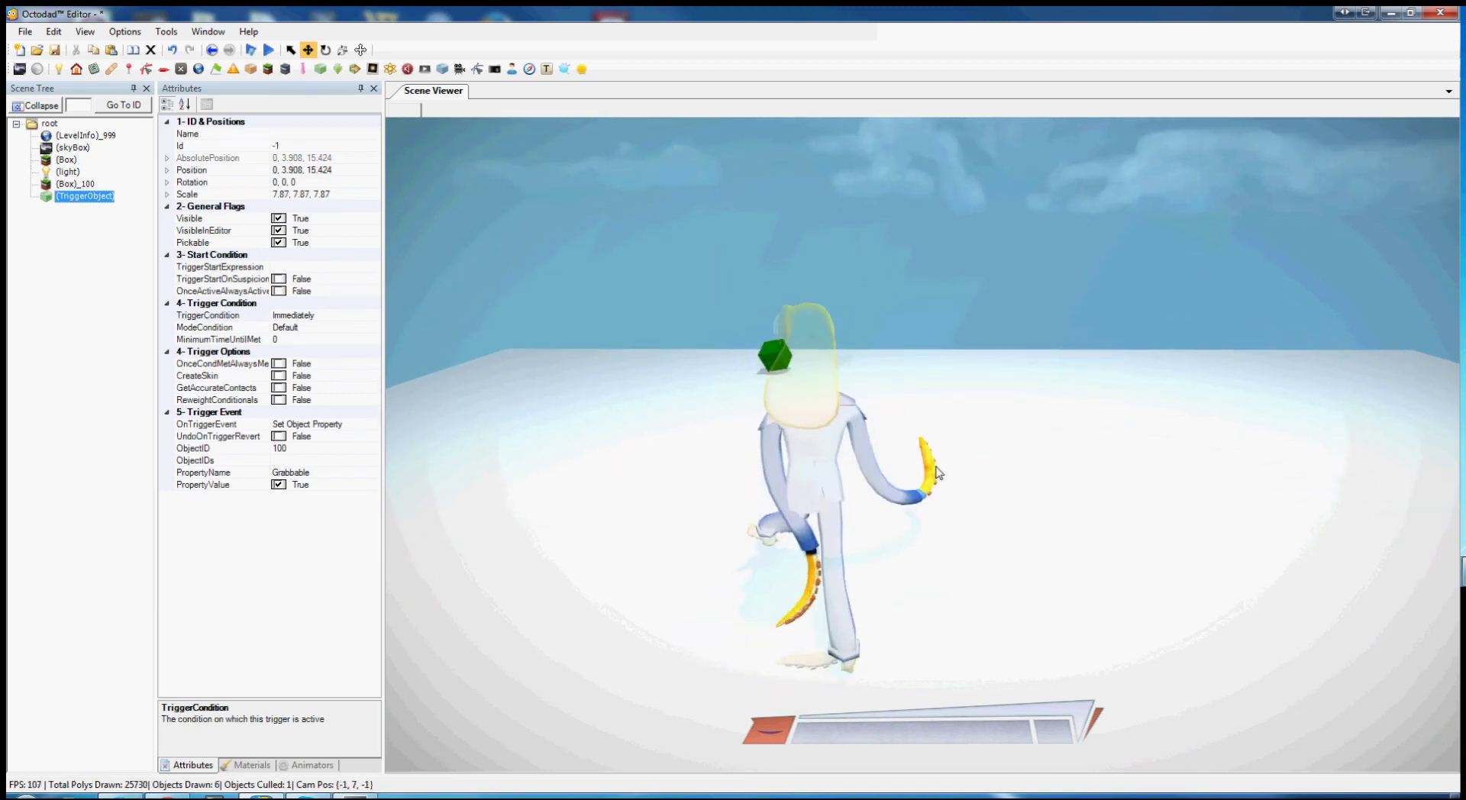
pyautogui.press('Escape')
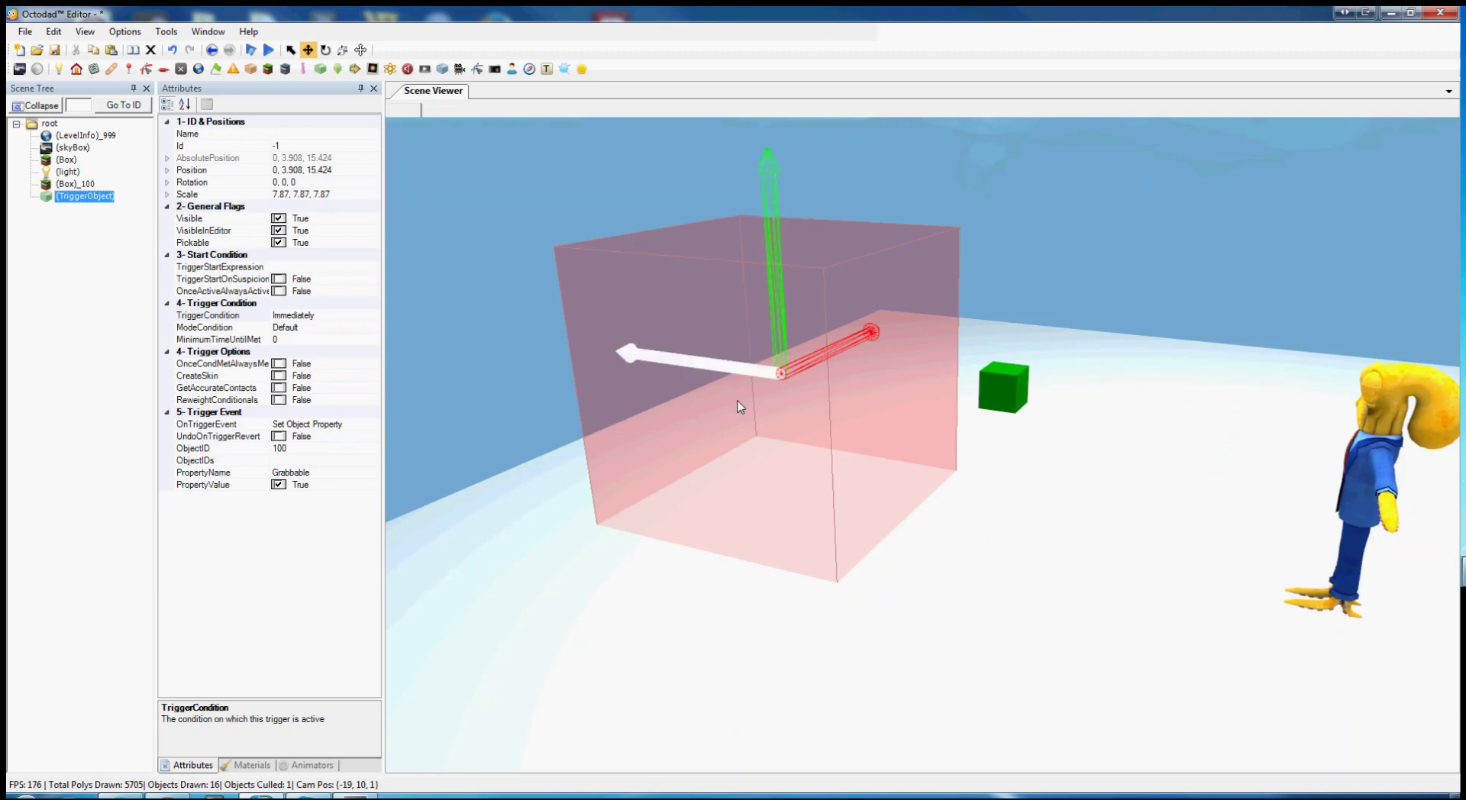
# Enable Log Trigger Events and run a brief play-test of the level.
pyautogui.press('s')
pyautogui.moveTo(968, 441); pyautogui.dragTo(994, 416, button='right')
pyautogui.press('w')
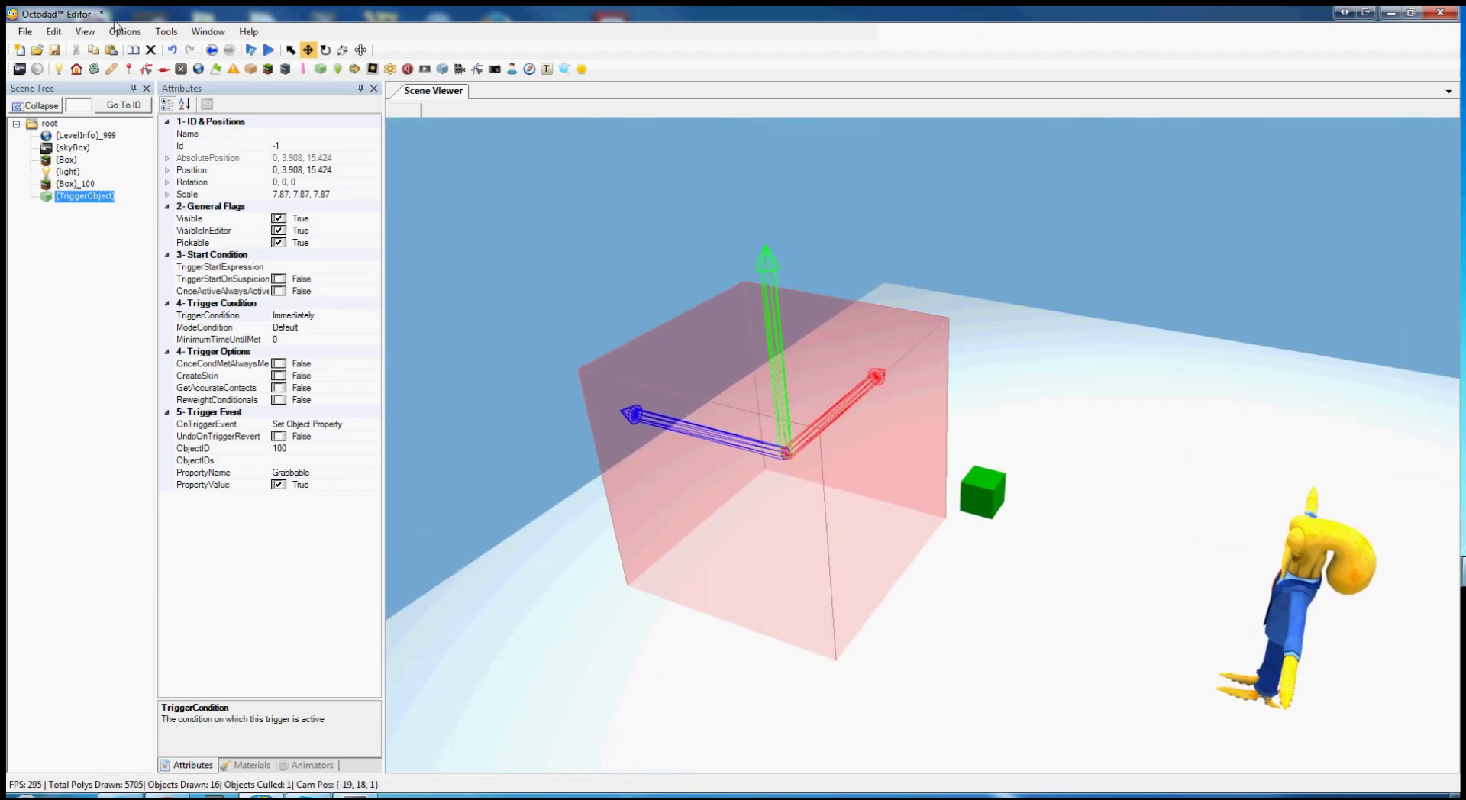
pyautogui.click(128, 30)
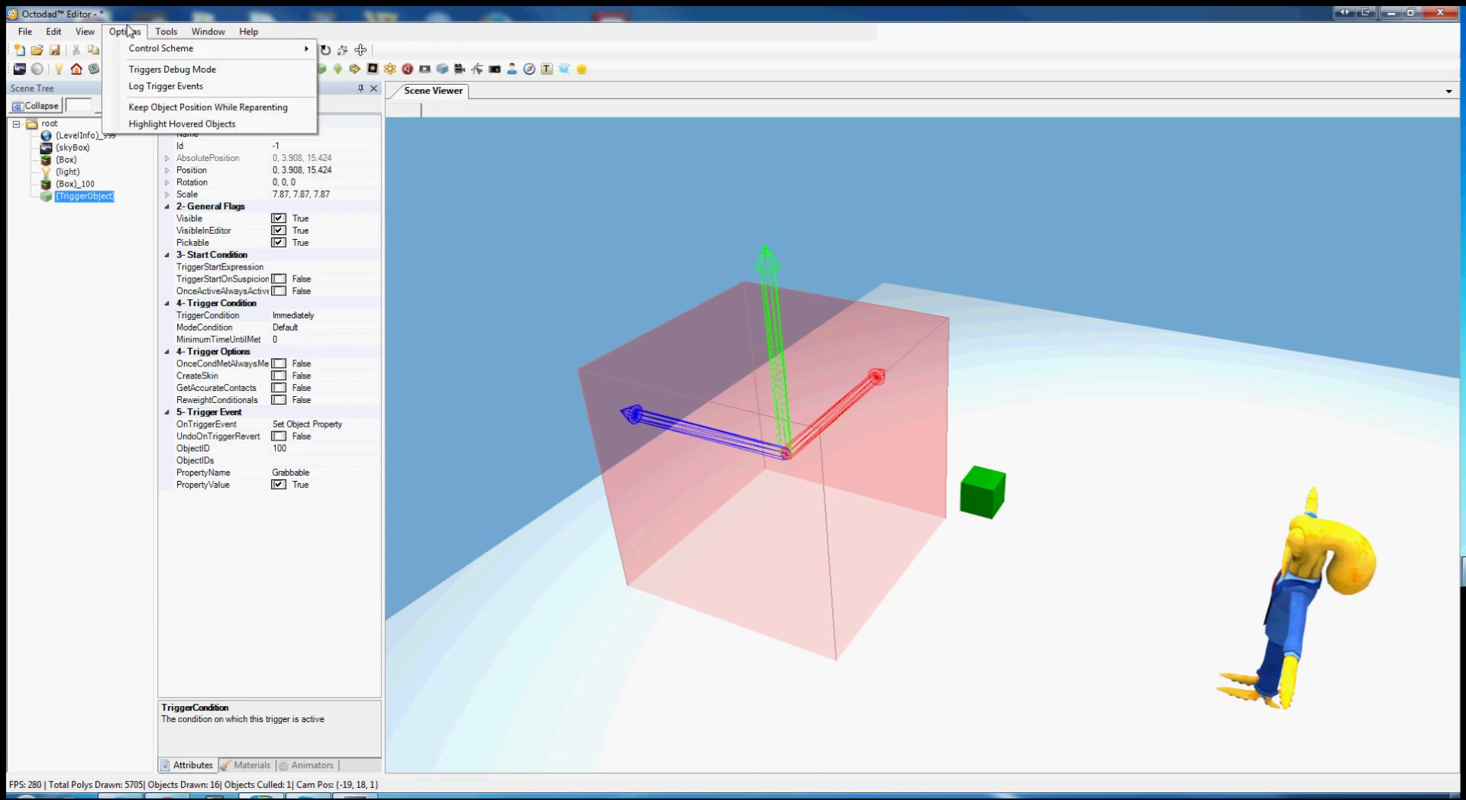
pyautogui.click(162, 88)
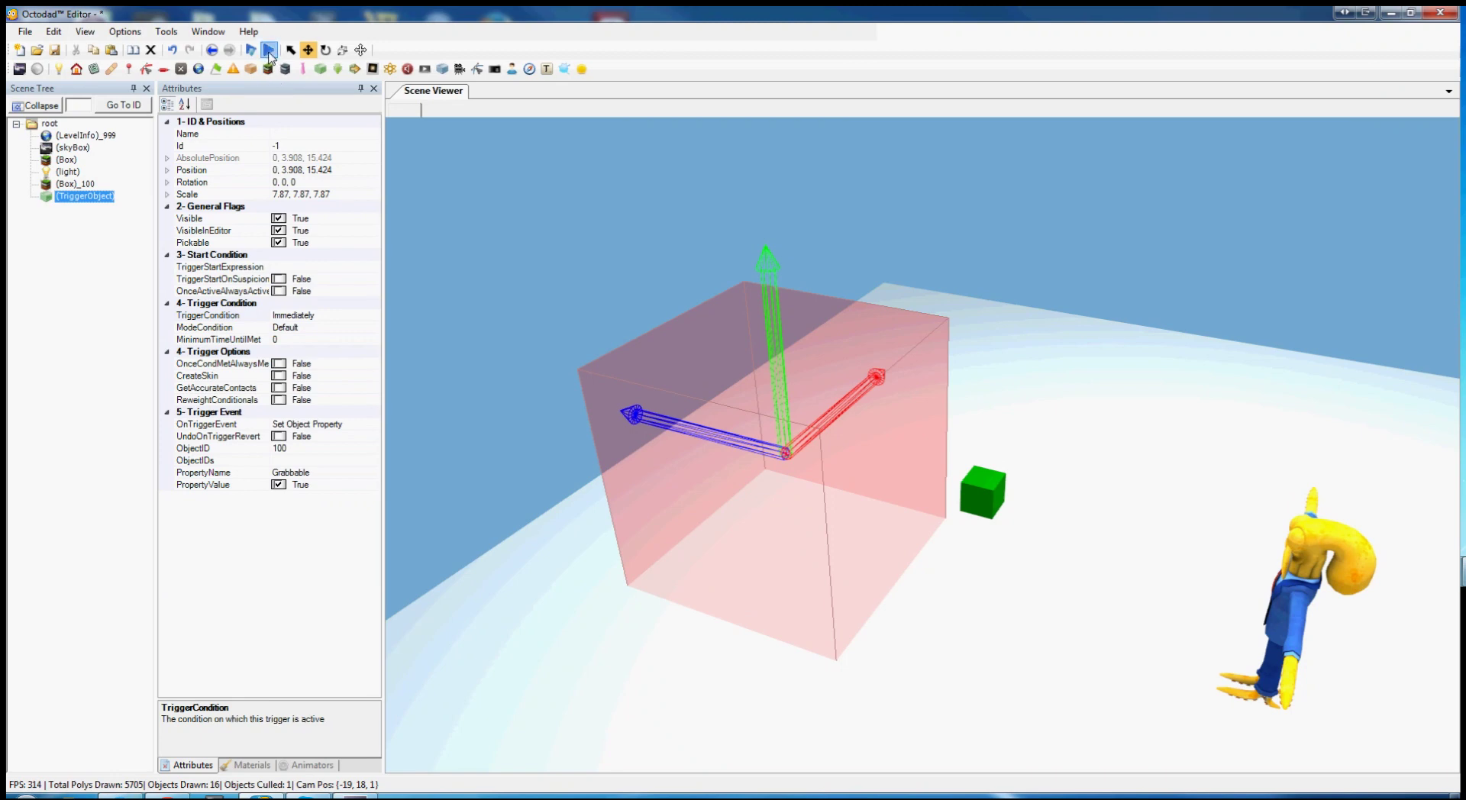
pyautogui.click(268, 53)
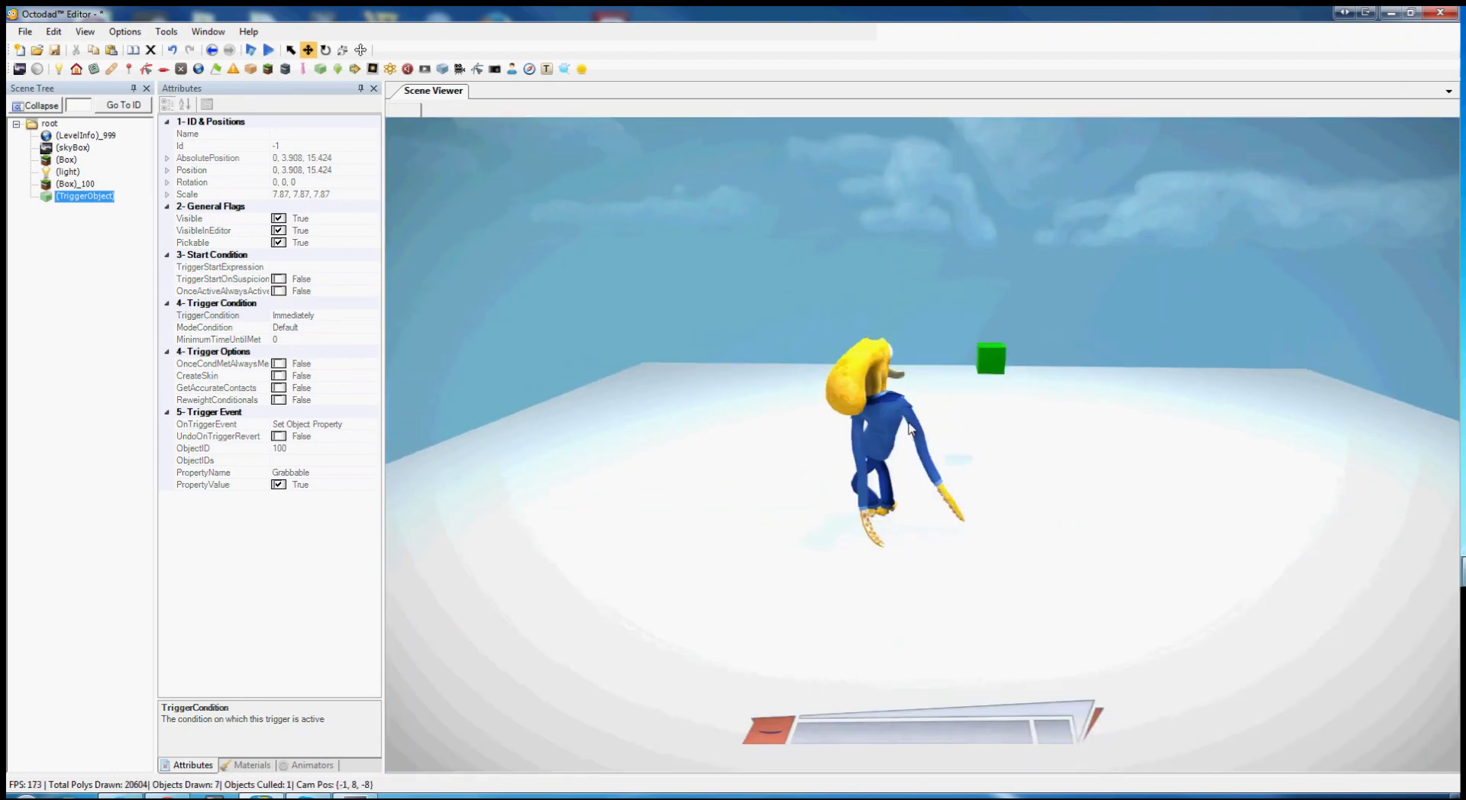
pyautogui.press('Escape')
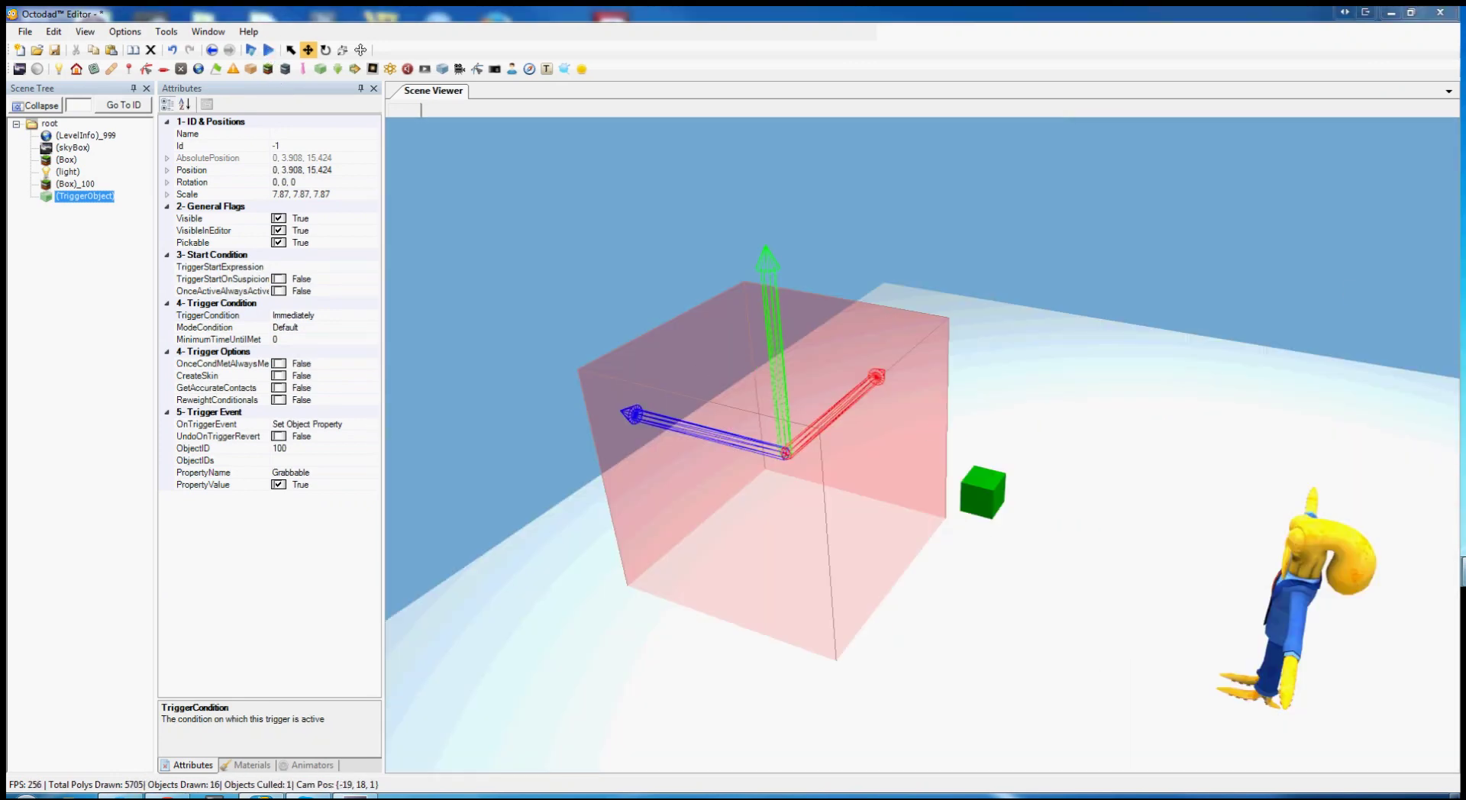
# Enable Triggers Debug Mode and play-test the level to watch the trigger volume's state.
pyautogui.click(125, 31)
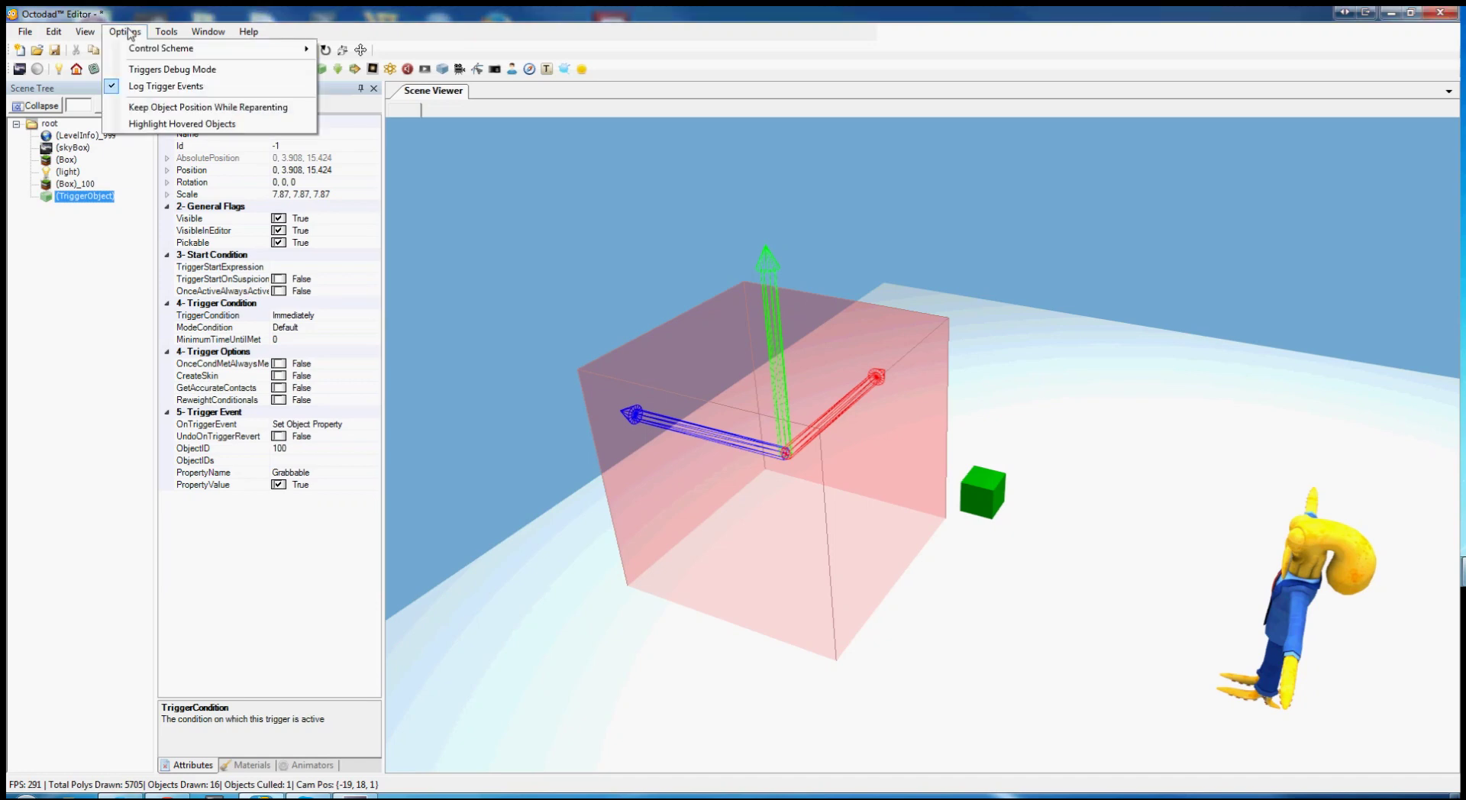
pyautogui.click(150, 71)
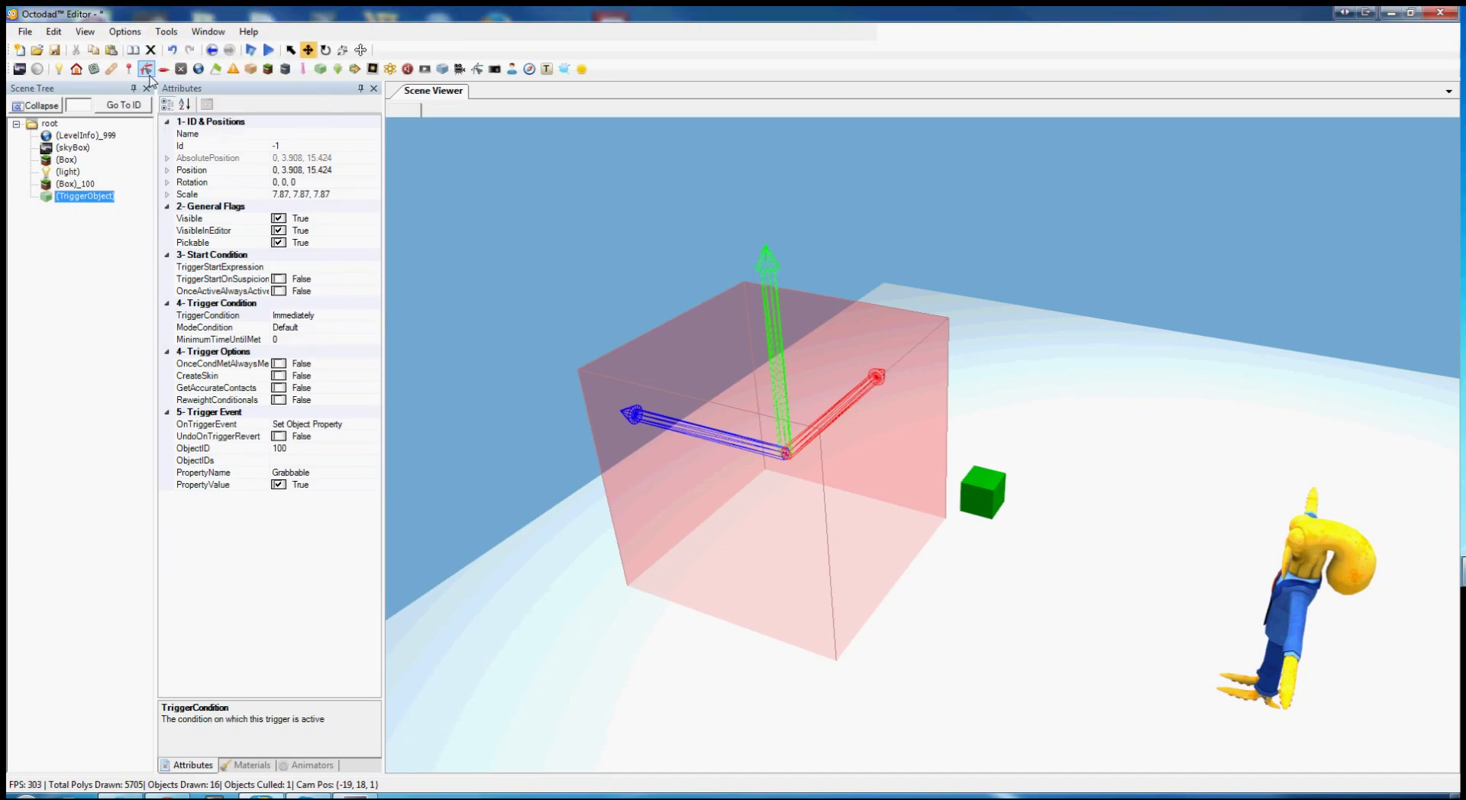
pyautogui.click(270, 49)
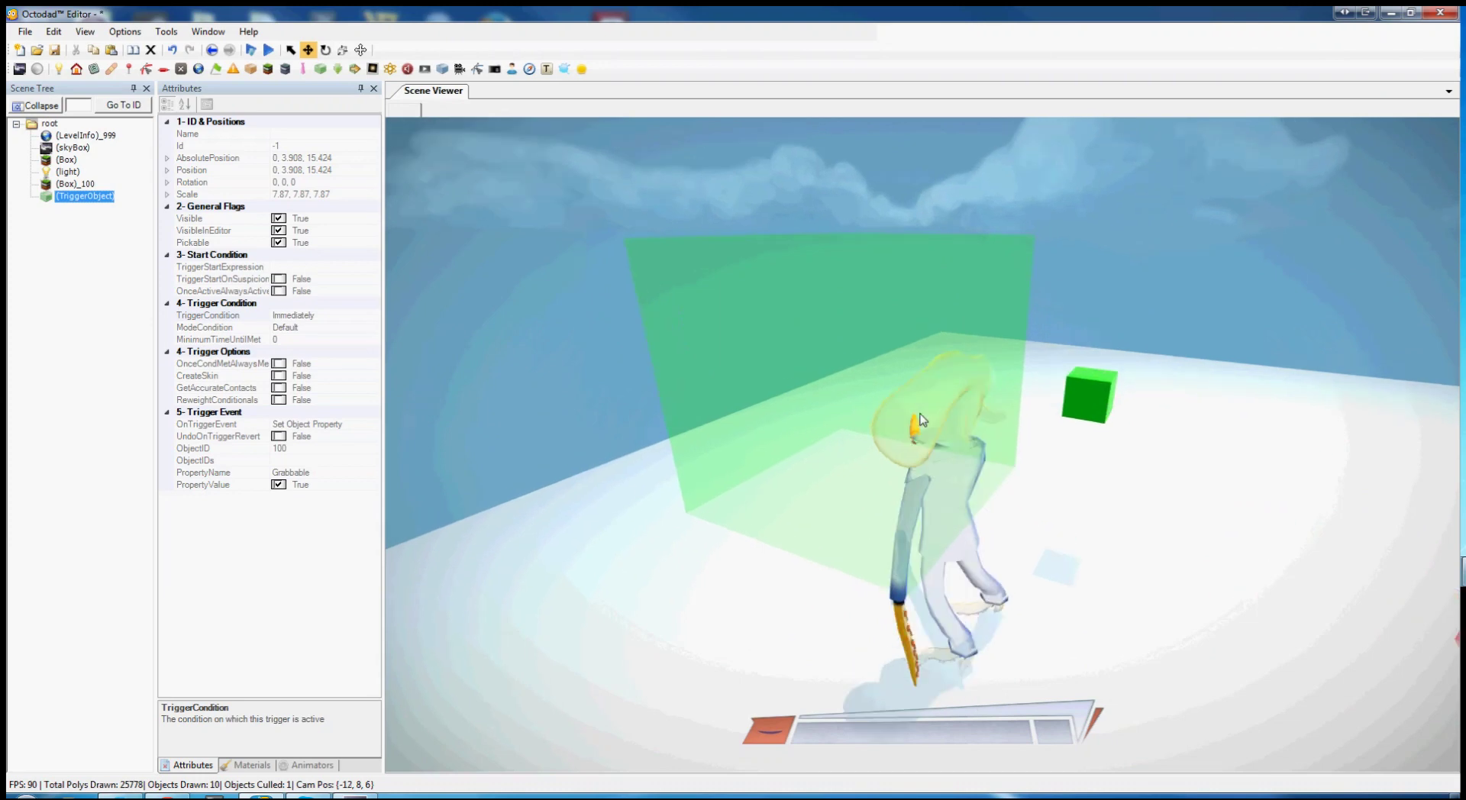
pyautogui.press('space')
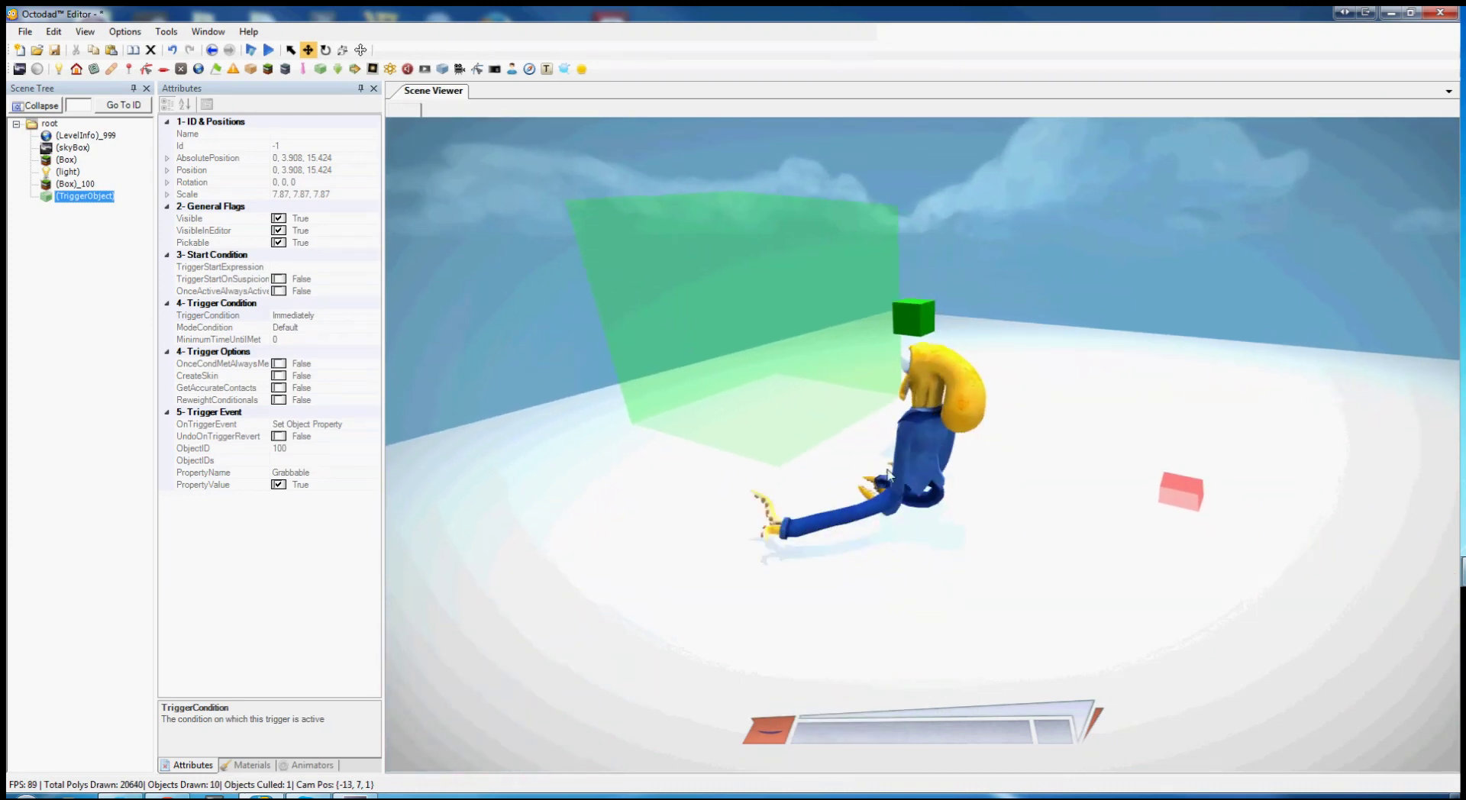
pyautogui.press('Escape')
# Set the trigger object's TriggerCondition to On Player Collide and check its OnTriggerEvent attribute.
pyautogui.click(337, 315)
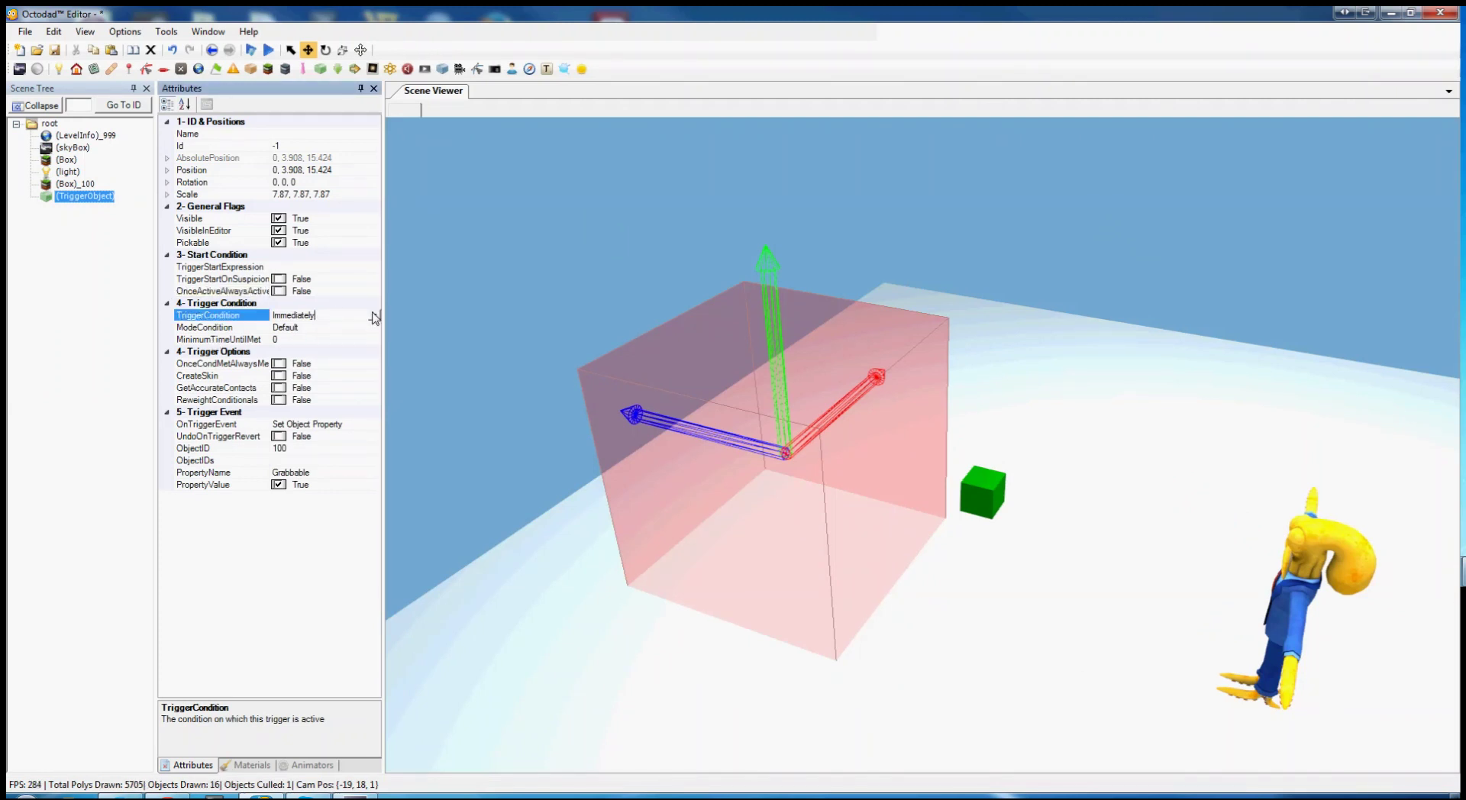
pyautogui.click(374, 316)
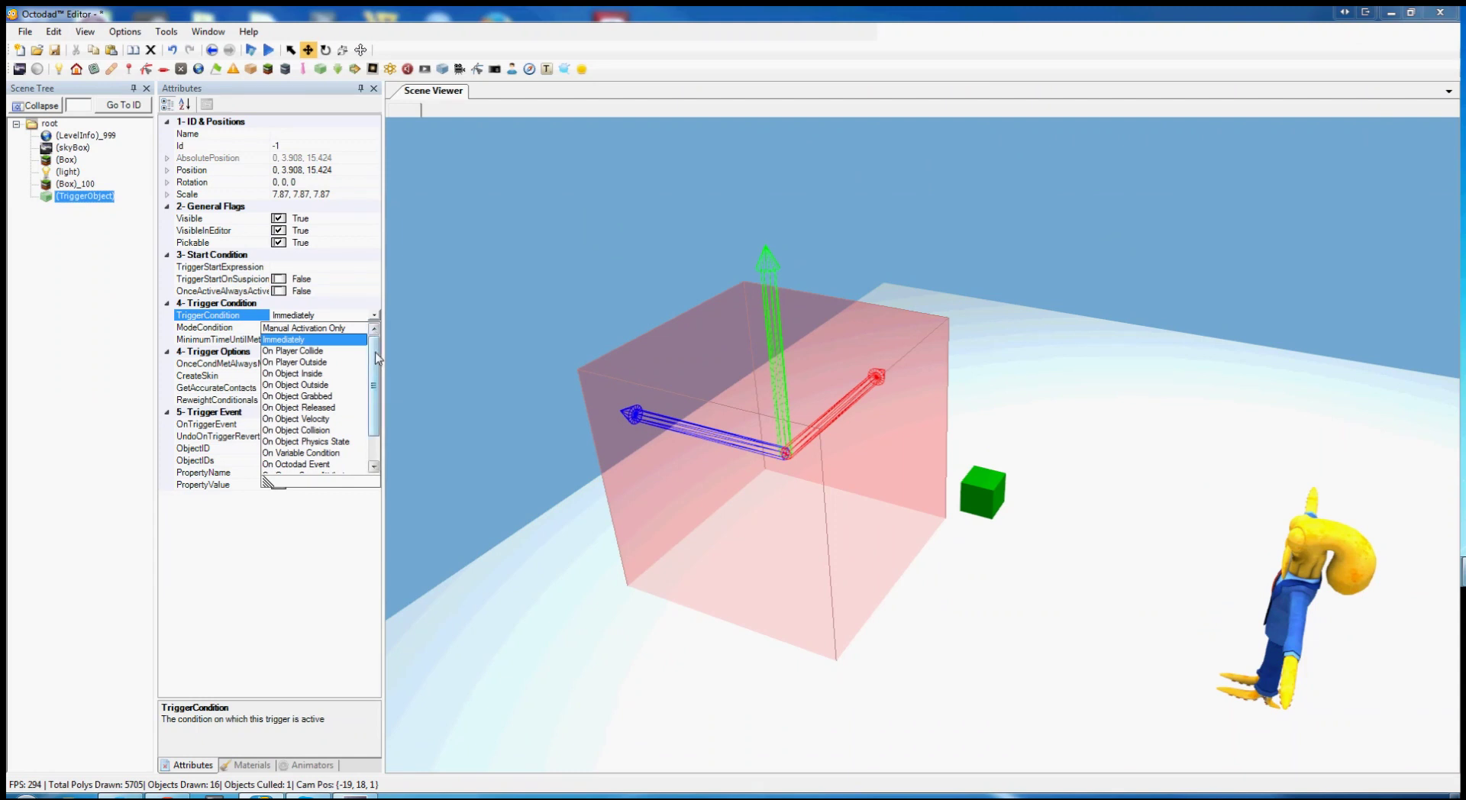
pyautogui.click(302, 352)
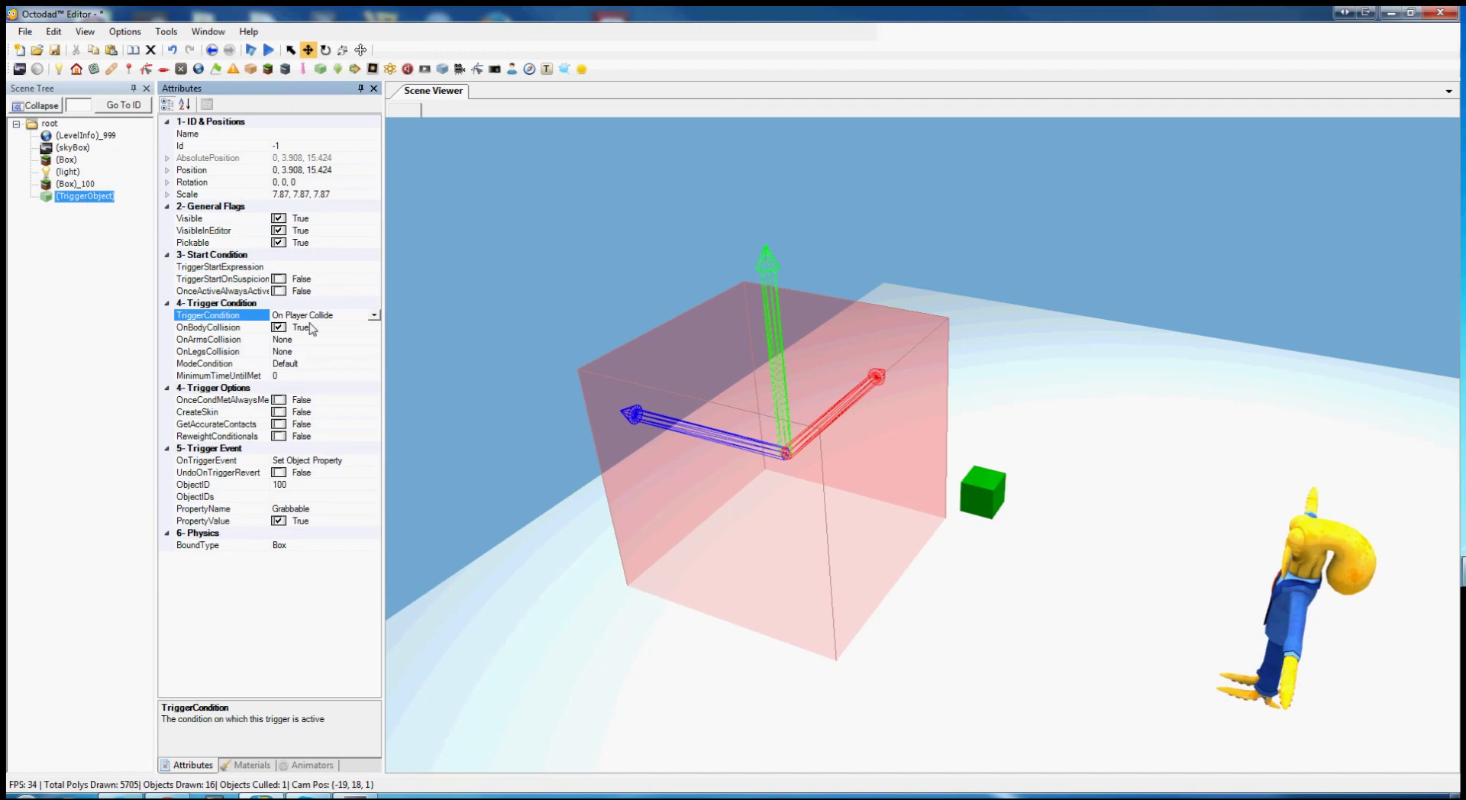
pyautogui.moveTo(901, 472); pyautogui.dragTo(880, 543, button='middle')
pyautogui.moveTo(880, 543); pyautogui.dragTo(972, 345, button='right')
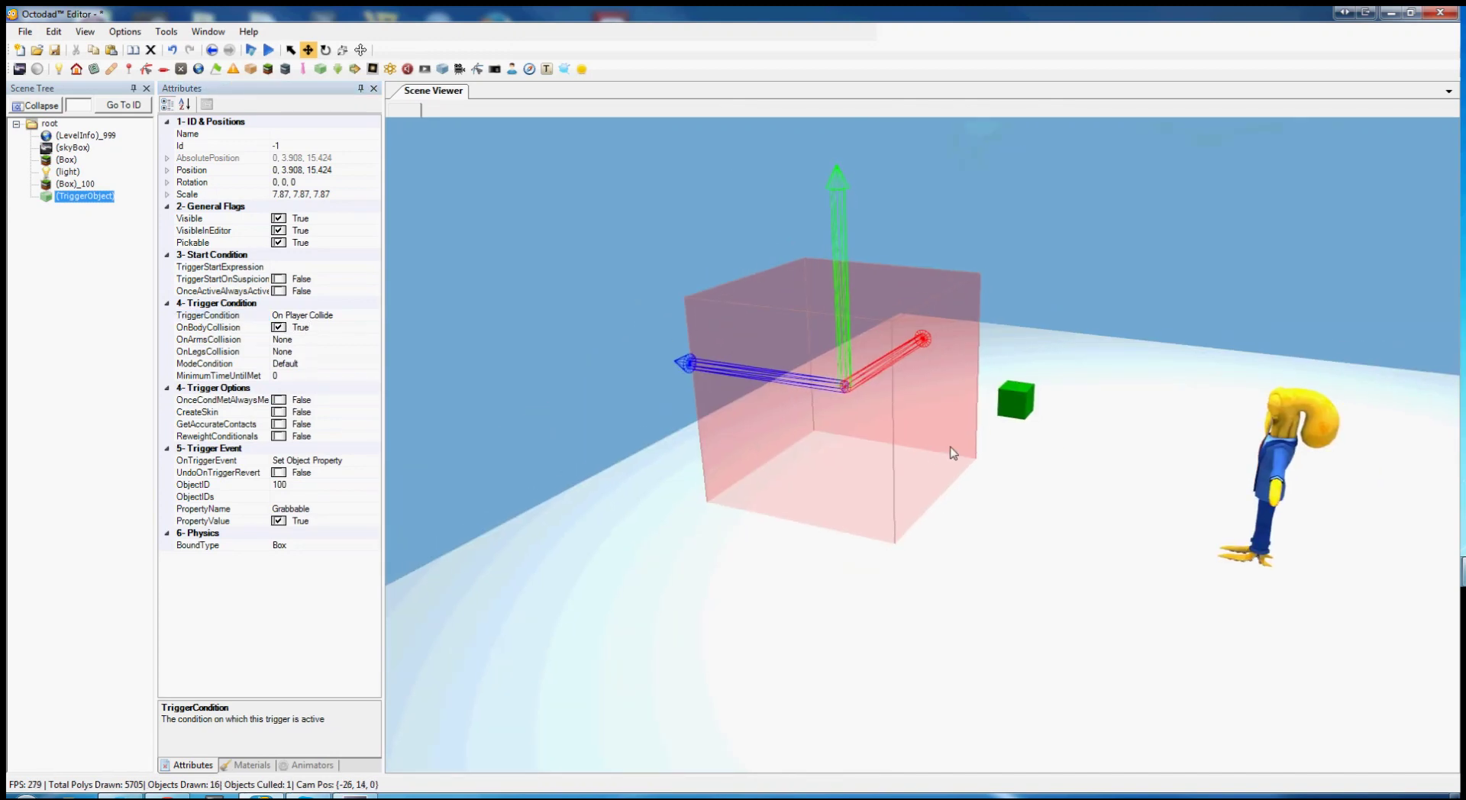
pyautogui.click(230, 462)
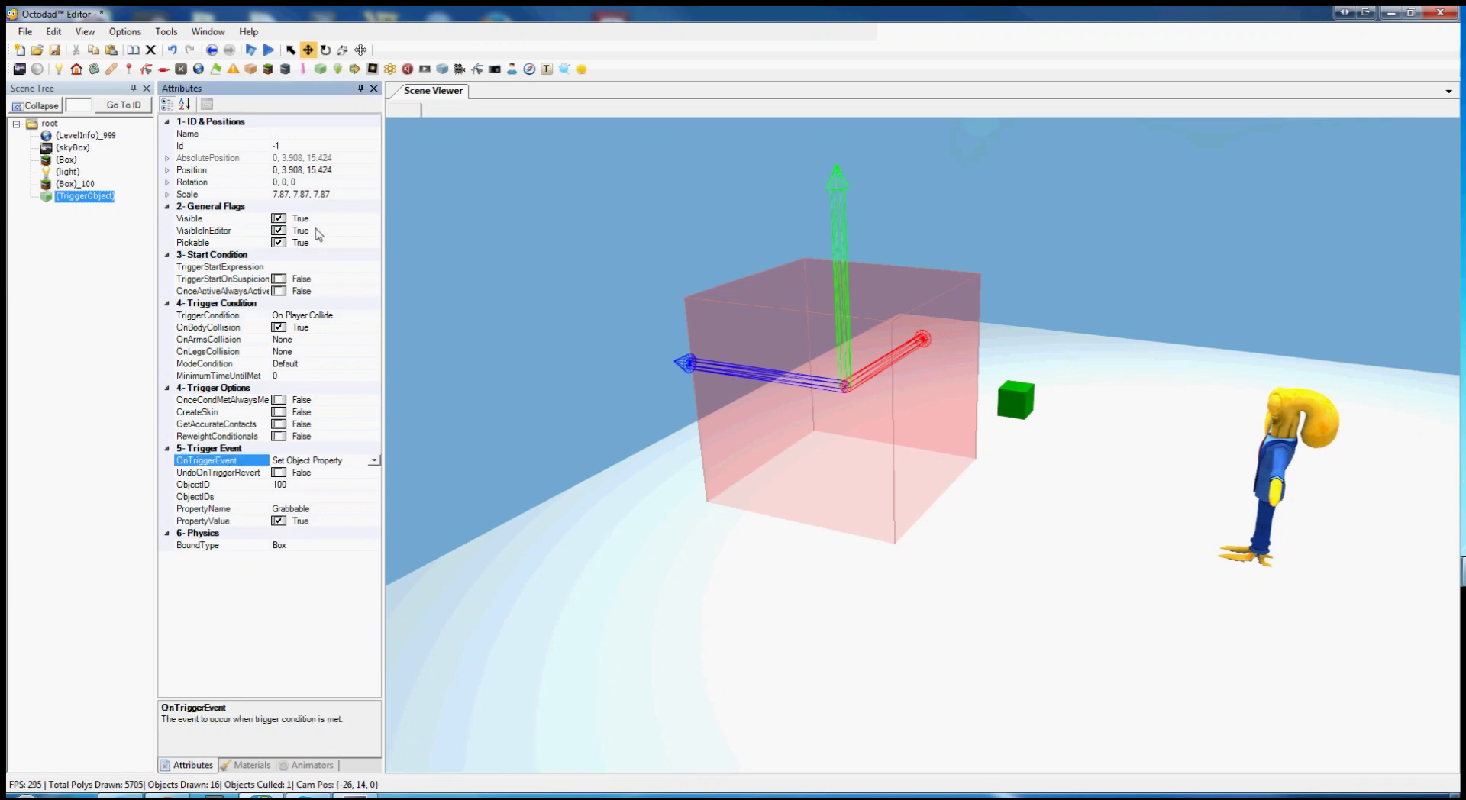
# Play-test the level by moving Octodad toward the trigger volume and switching limb modes, and return to editing.
pyautogui.click(268, 51)
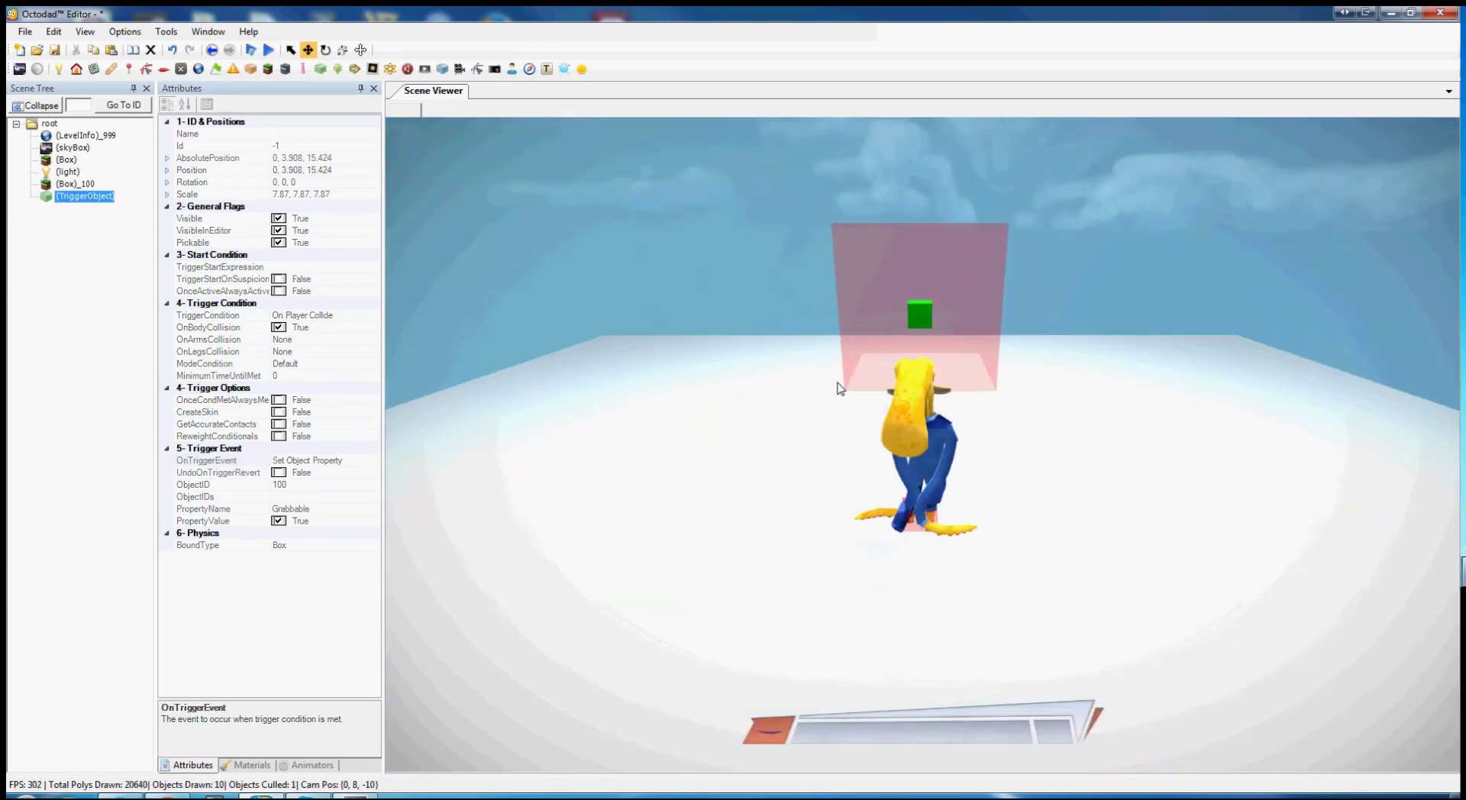
pyautogui.moveTo(993, 504)
pyautogui.mouseDown()
pyautogui.moveTo(878, 446)
pyautogui.moveTo(1027, 415)
pyautogui.moveTo(893, 389)
pyautogui.moveTo(949, 471)
pyautogui.moveTo(870, 508)
pyautogui.moveTo(837, 493)
pyautogui.moveTo(982, 381)
pyautogui.moveTo(944, 470)
pyautogui.moveTo(922, 446)
pyautogui.moveTo(939, 489)
pyautogui.moveTo(948, 400)
pyautogui.moveTo(942, 419)
pyautogui.moveTo(984, 399)
pyautogui.mouseUp()
pyautogui.press('space')
pyautogui.press('space')
pyautogui.press('Escape')
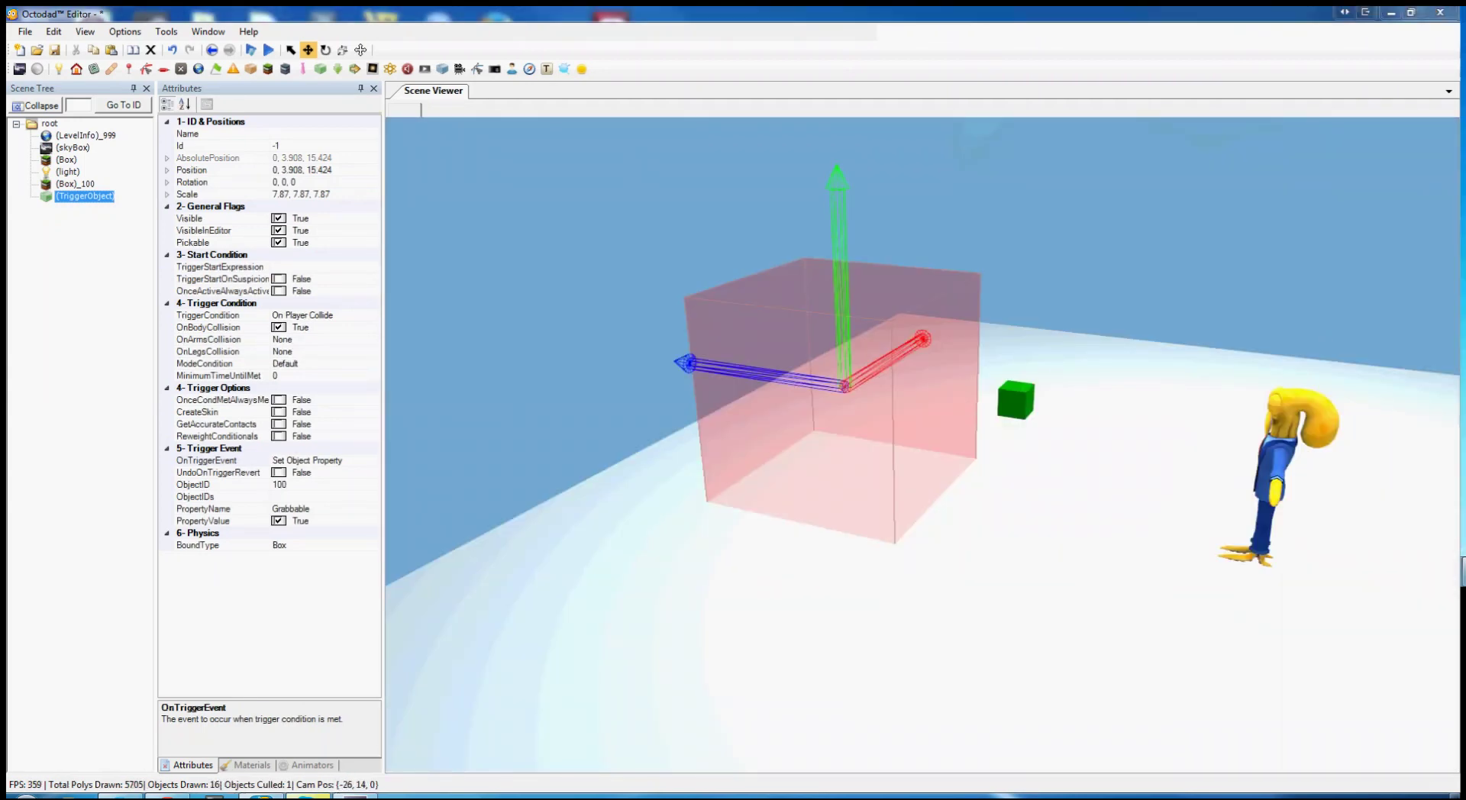
# Add a TriggerEventObject as a child of the trigger object.
pyautogui.moveTo(1079, 445); pyautogui.dragTo(1055, 359, button='right')
pyautogui.moveTo(1056, 364); pyautogui.dragTo(1070, 467, button='middle')
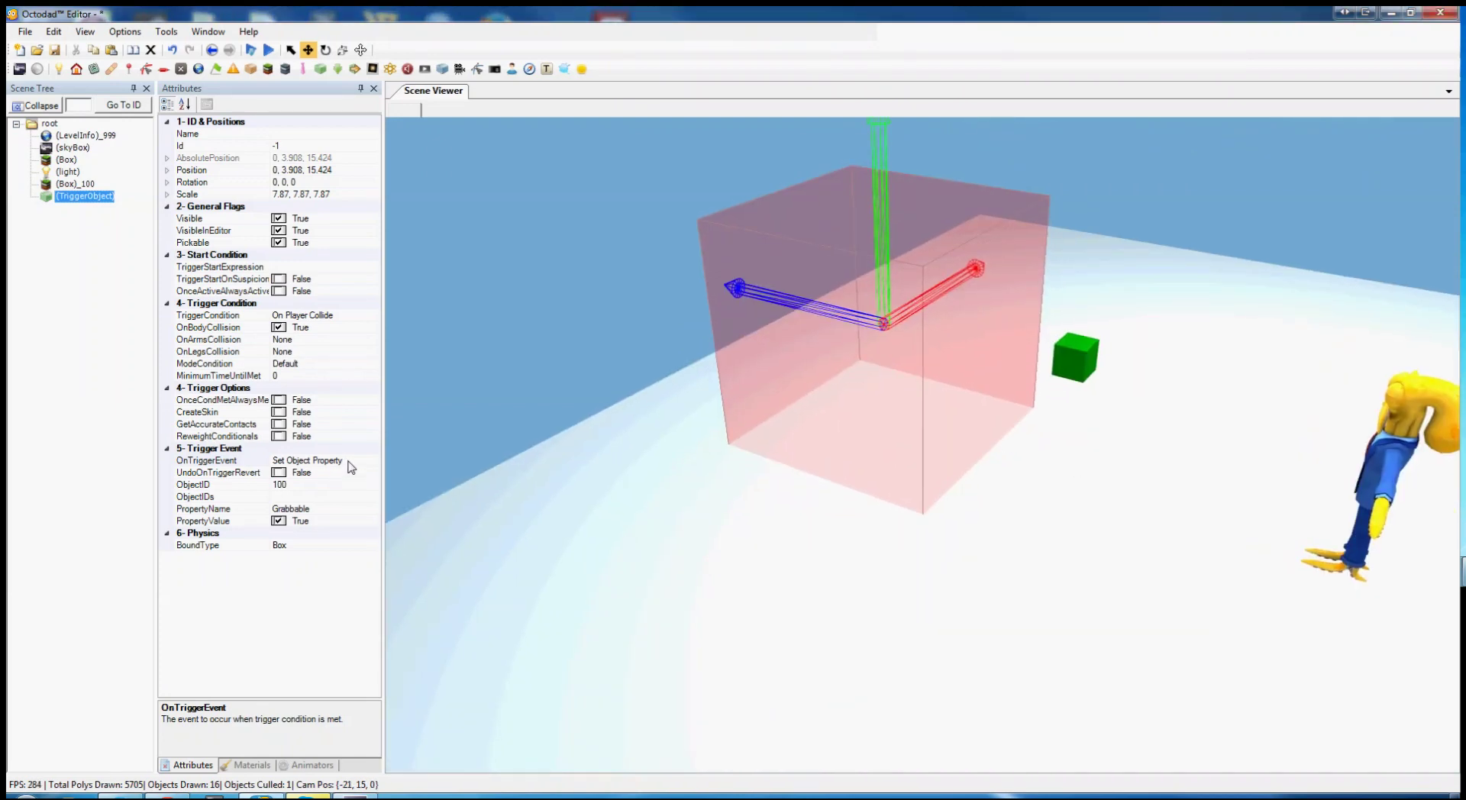
pyautogui.click(348, 462)
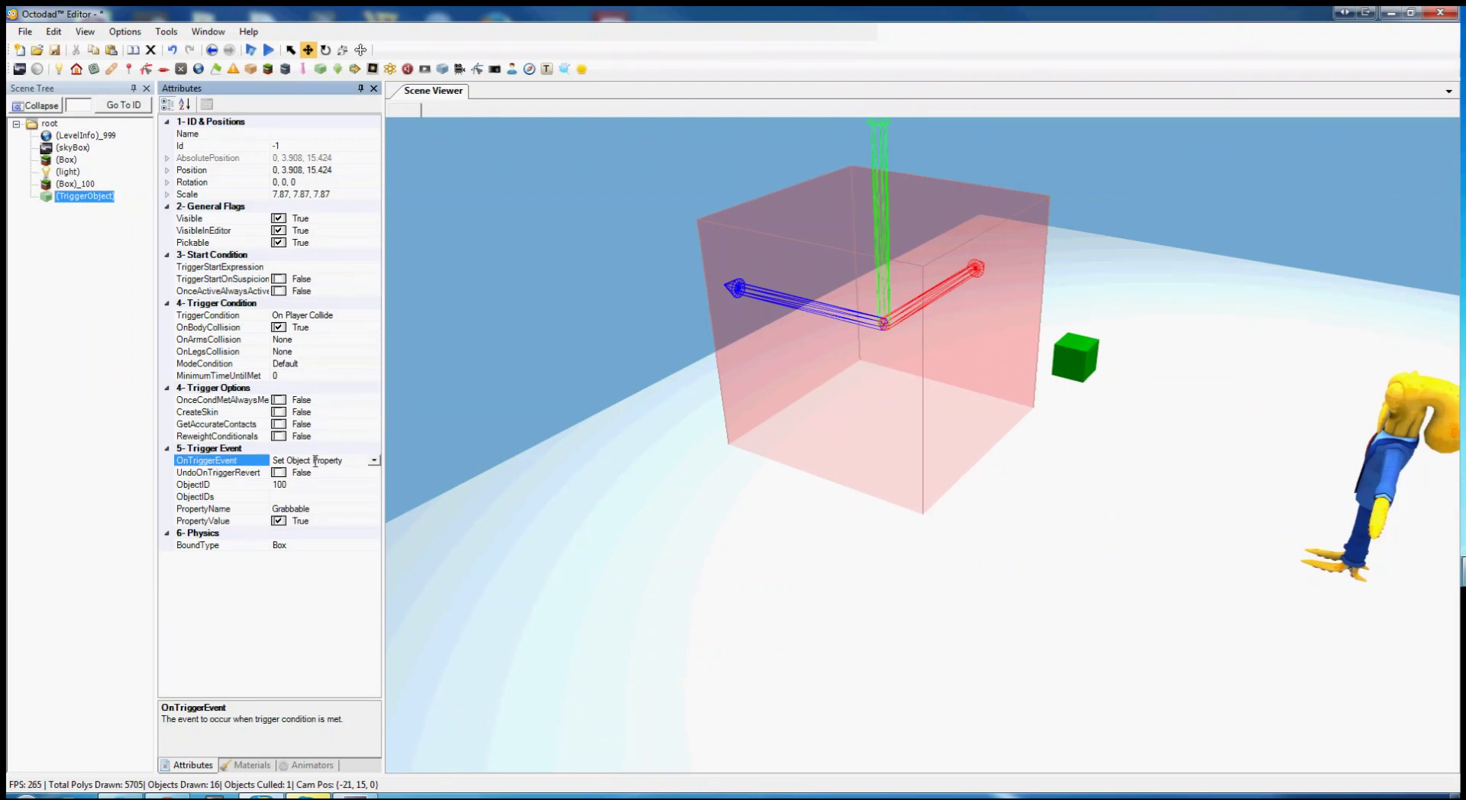
pyautogui.rightClick(69, 198)
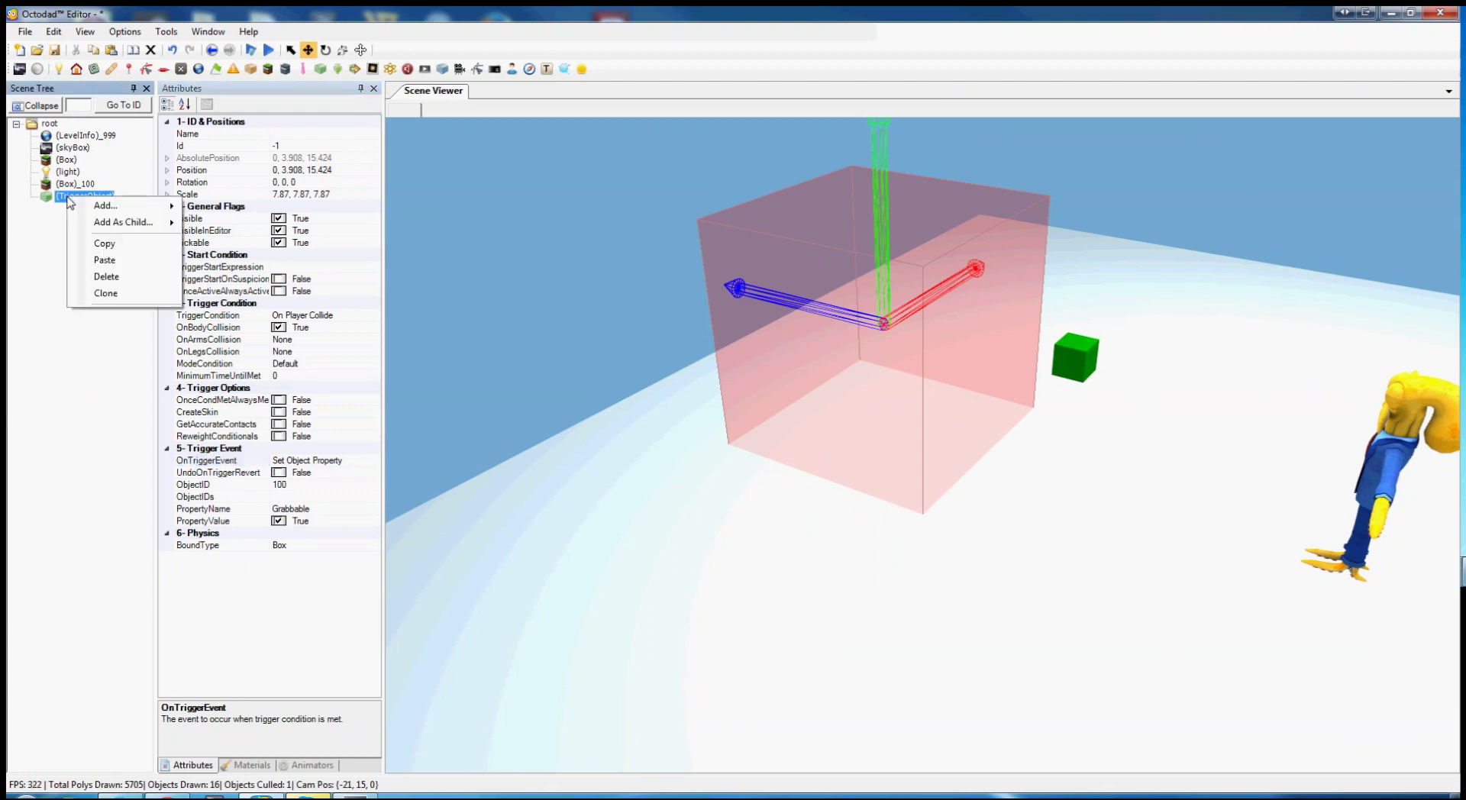
pyautogui.moveTo(133, 228)
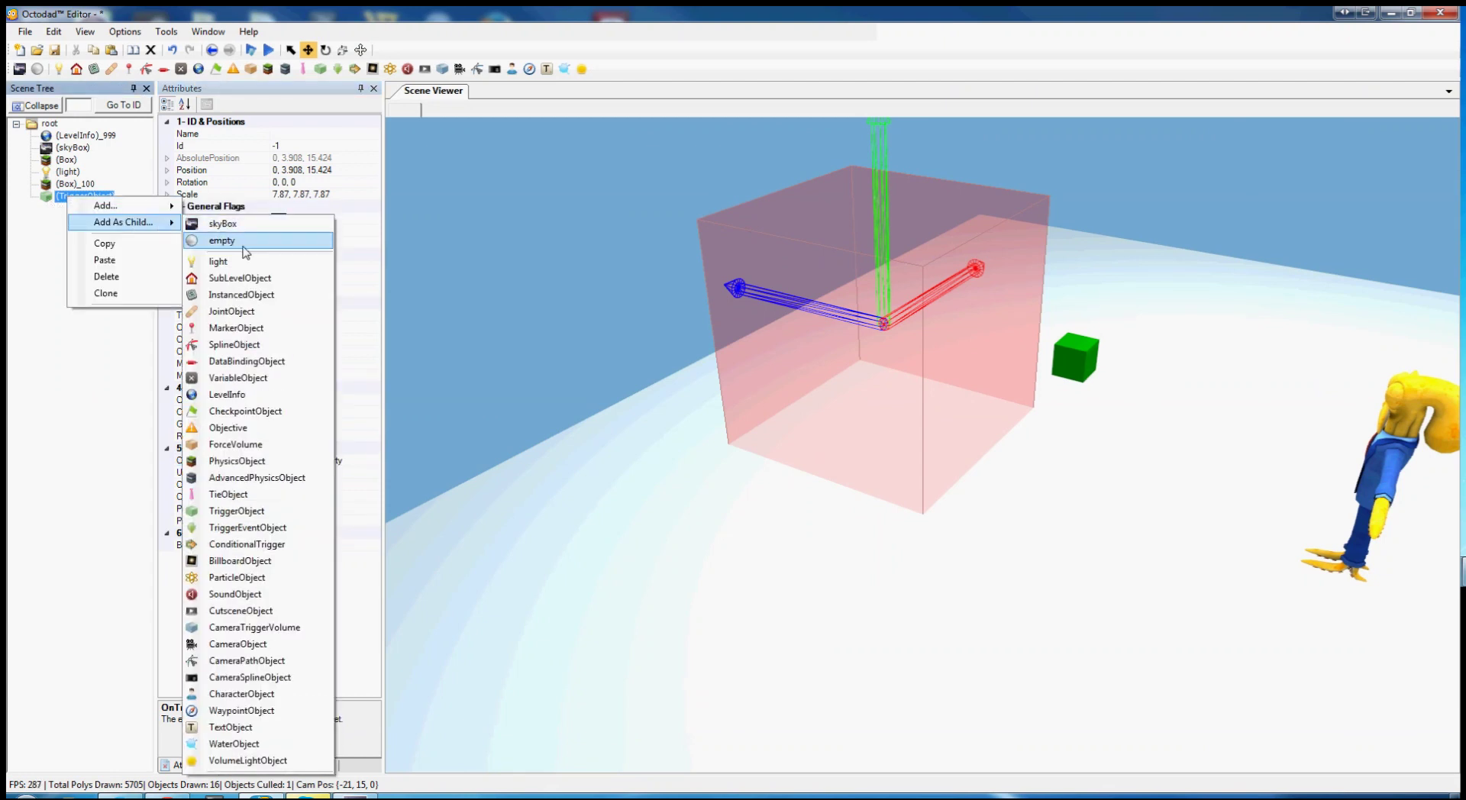
pyautogui.click(223, 528)
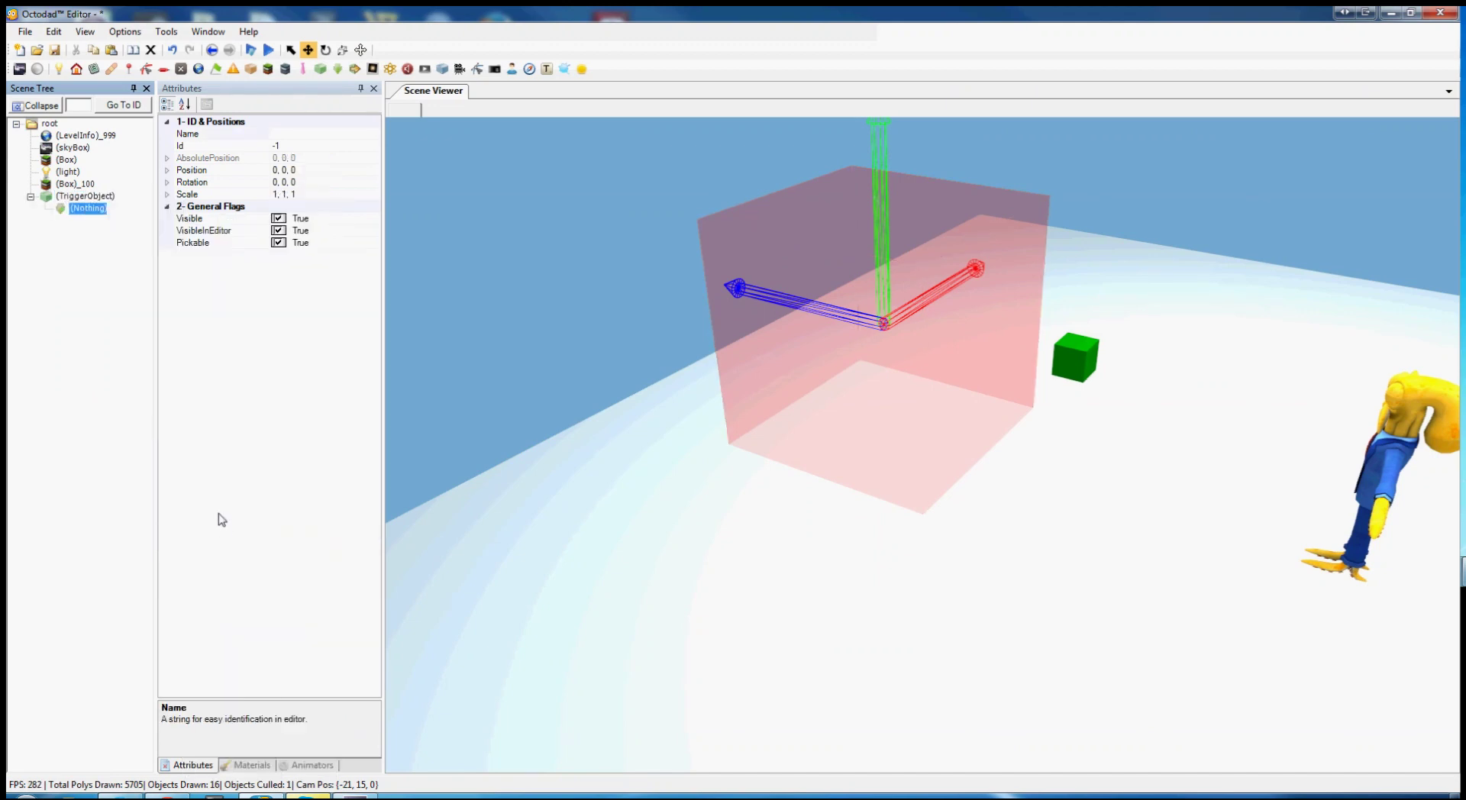
# Move the trigger object about 13 units along the X axis, check its child event's attributes, and undo the move.
pyautogui.click(90, 196)
pyautogui.click(88, 209)
pyautogui.click(88, 195)
pyautogui.click(90, 211)
pyautogui.click(88, 197)
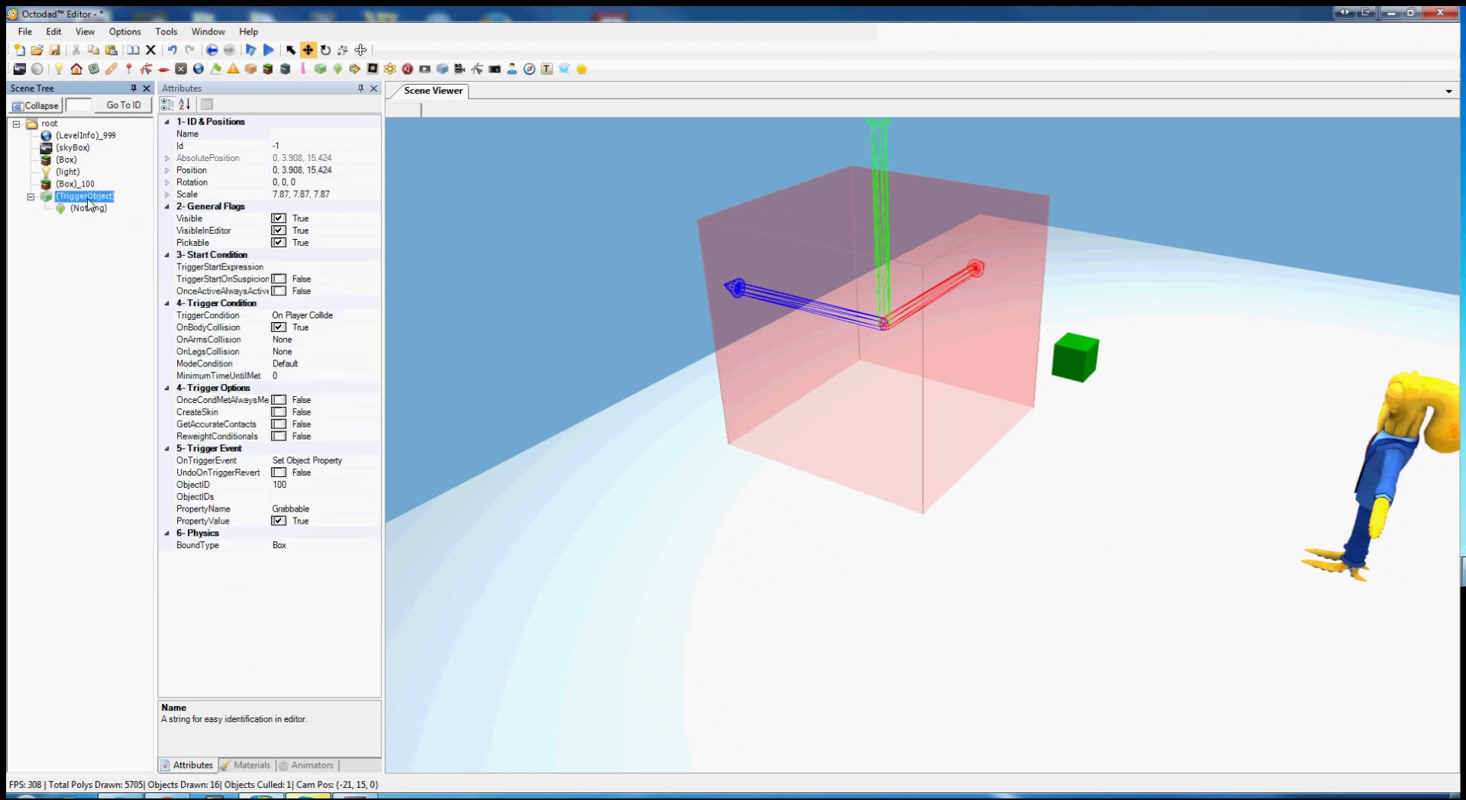
pyautogui.moveTo(940, 295); pyautogui.dragTo(1069, 206)
pyautogui.click(88, 209)
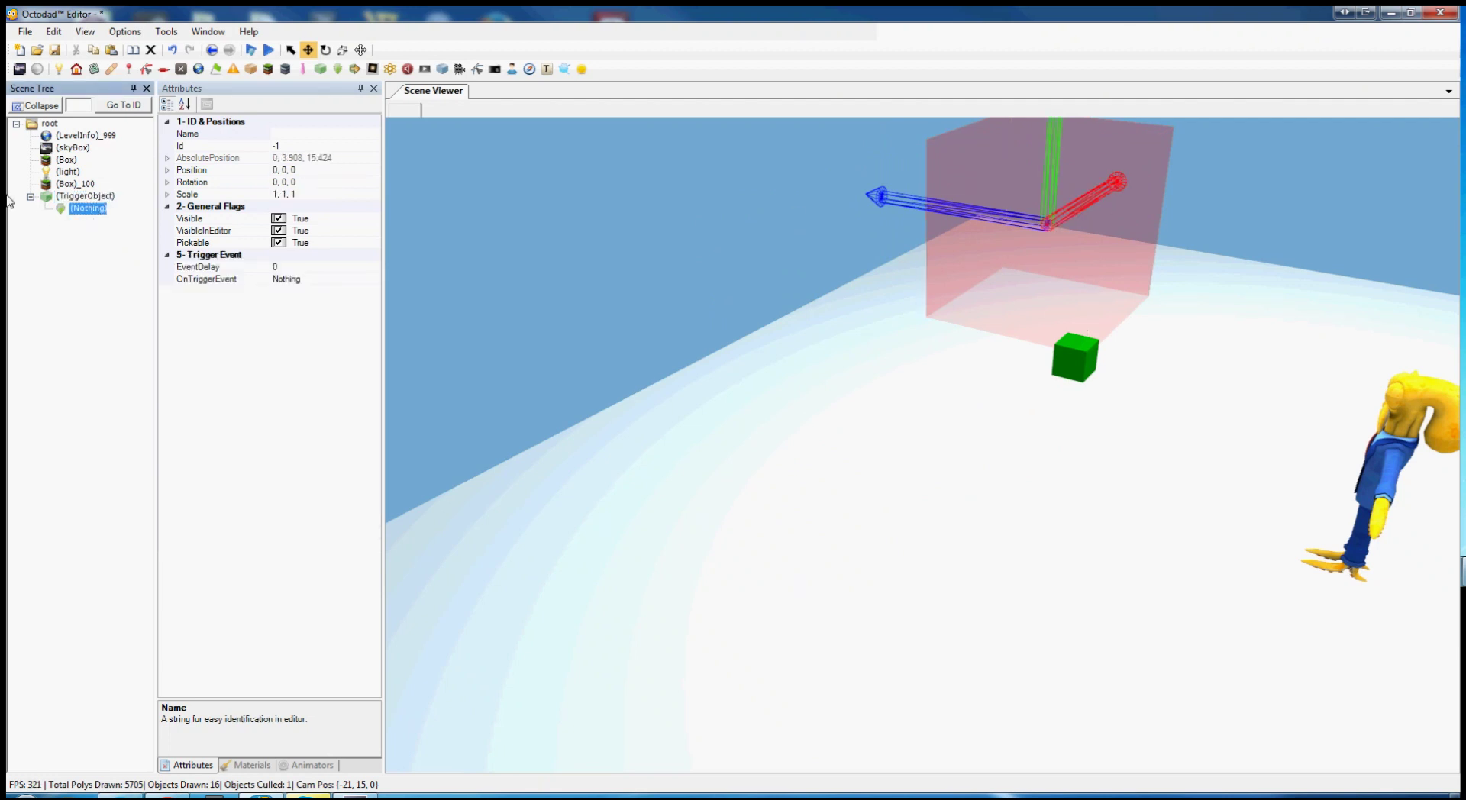
pyautogui.click(77, 197)
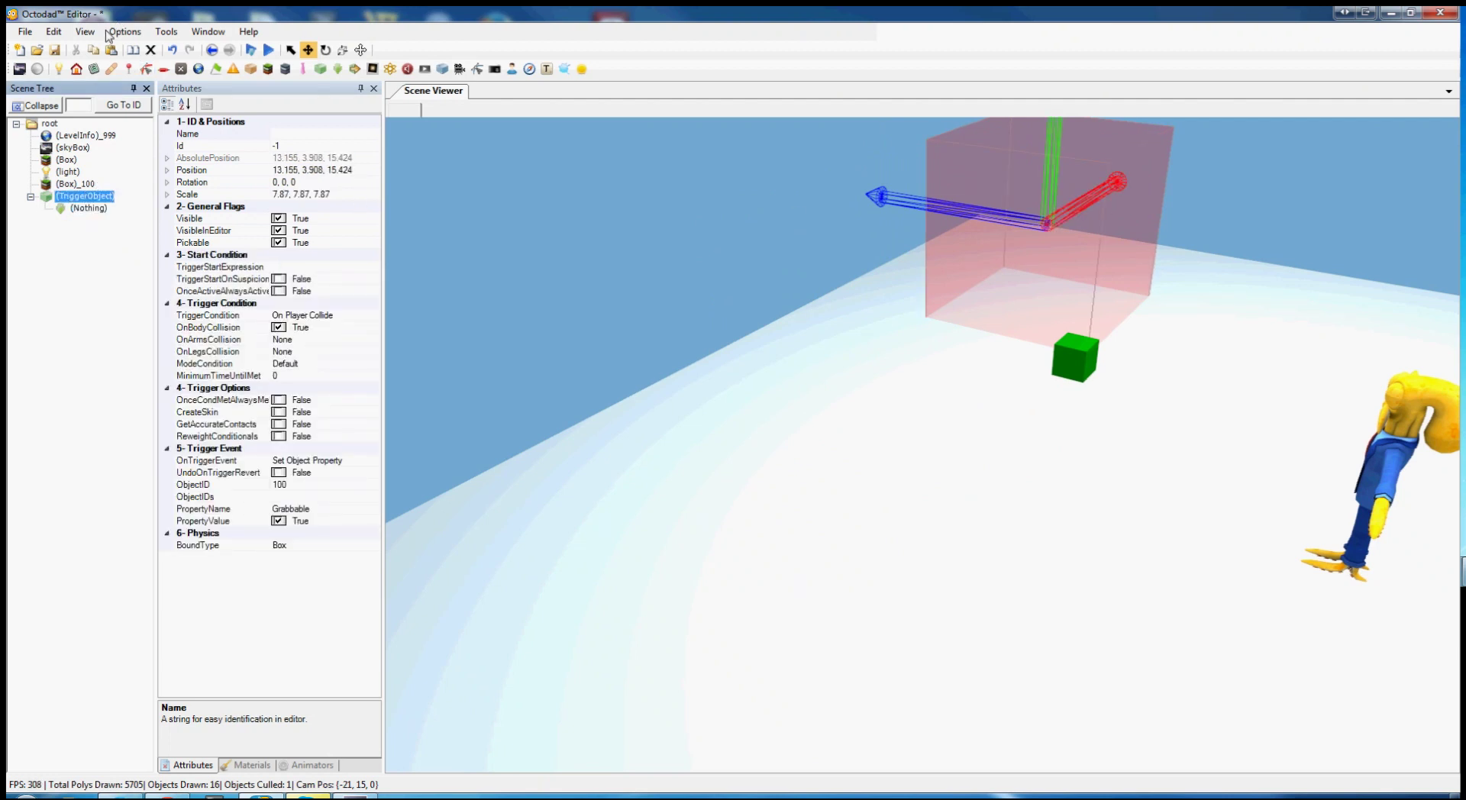
pyautogui.click(53, 31)
pyautogui.click(92, 77)
pyautogui.press('s')
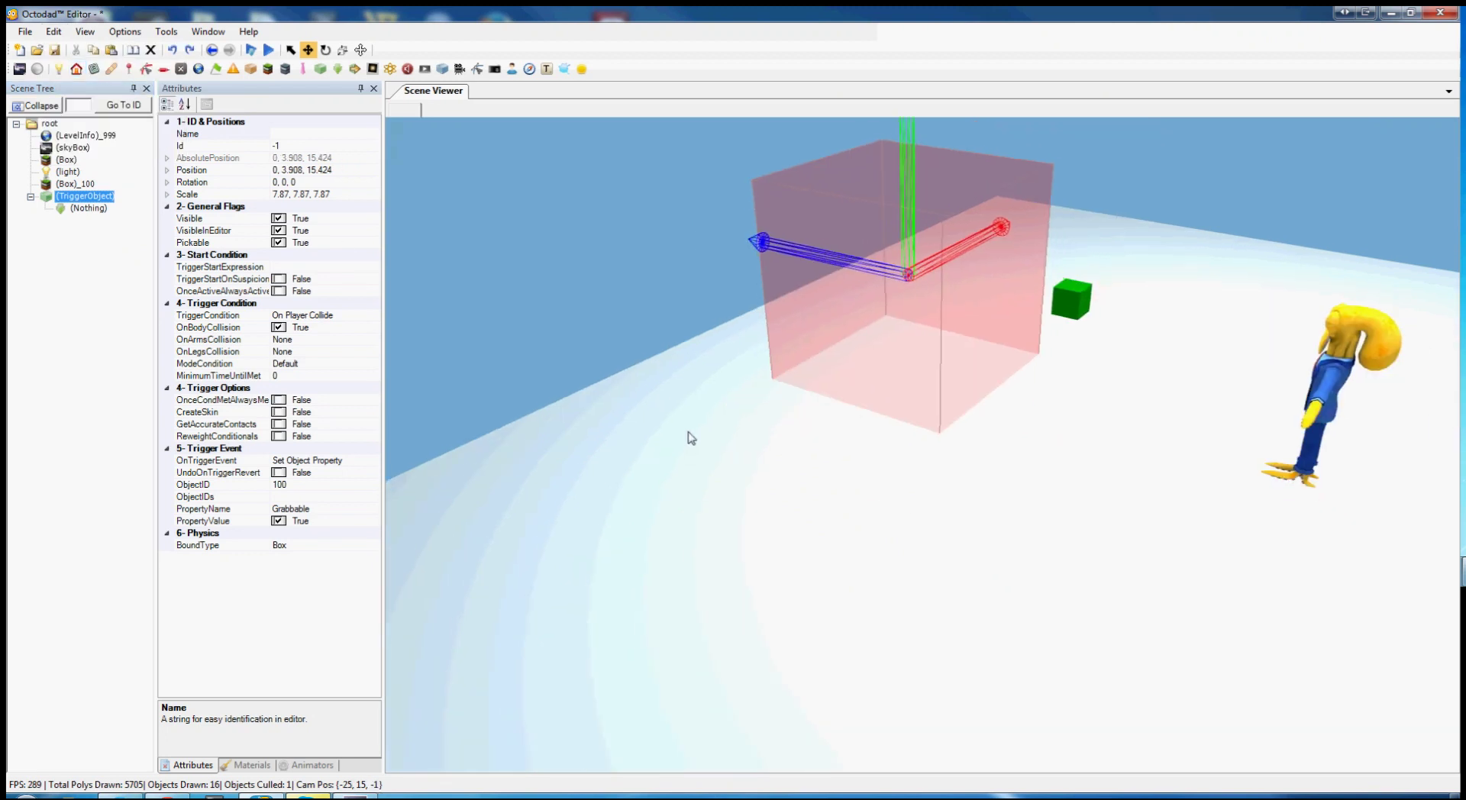
pyautogui.press('e')
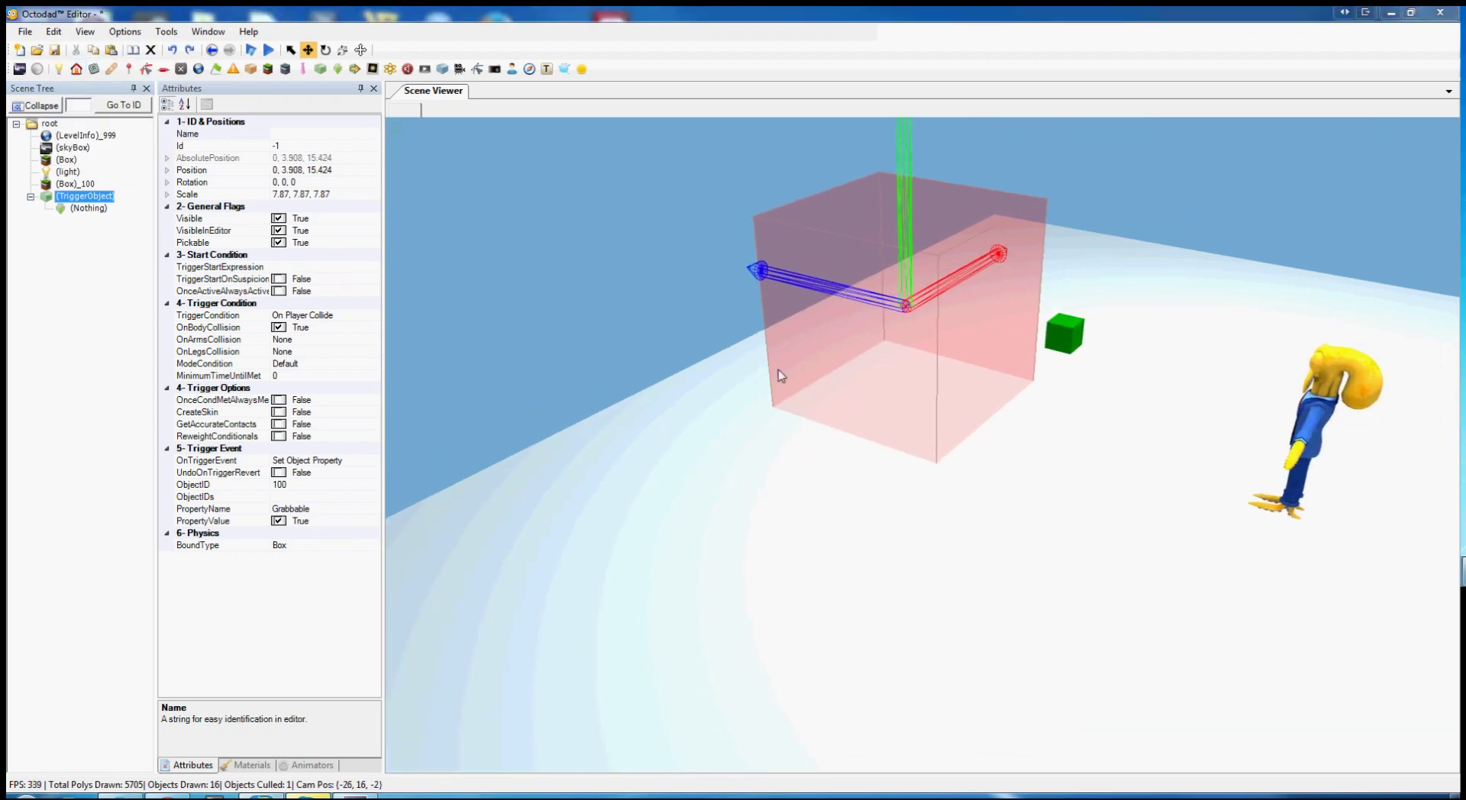
# Set the child trigger event's OnTriggerEvent to Set Object Property and its ObjectID to 100.
pyautogui.click(86, 208)
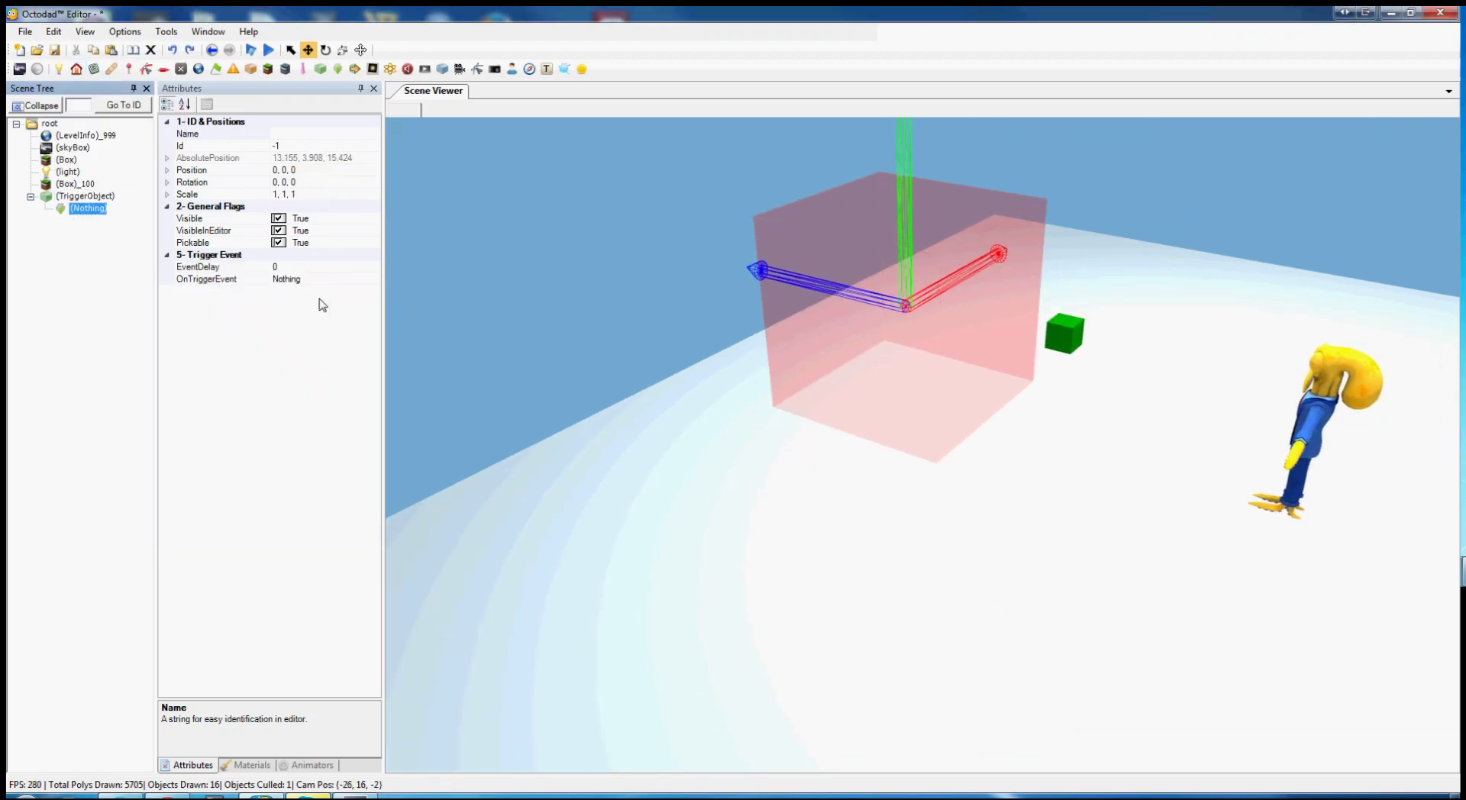
pyautogui.click(244, 291)
pyautogui.click(236, 280)
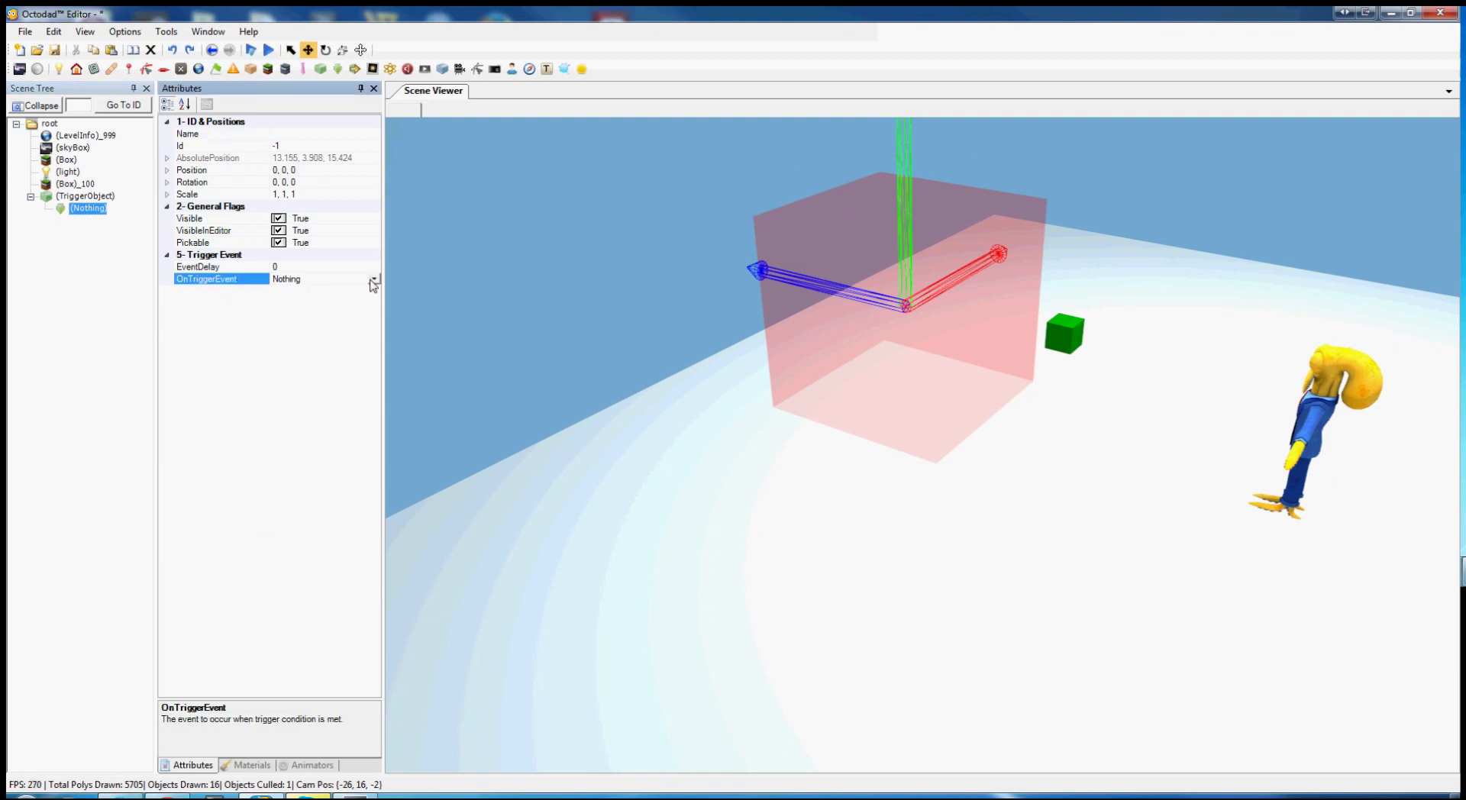
pyautogui.click(373, 279)
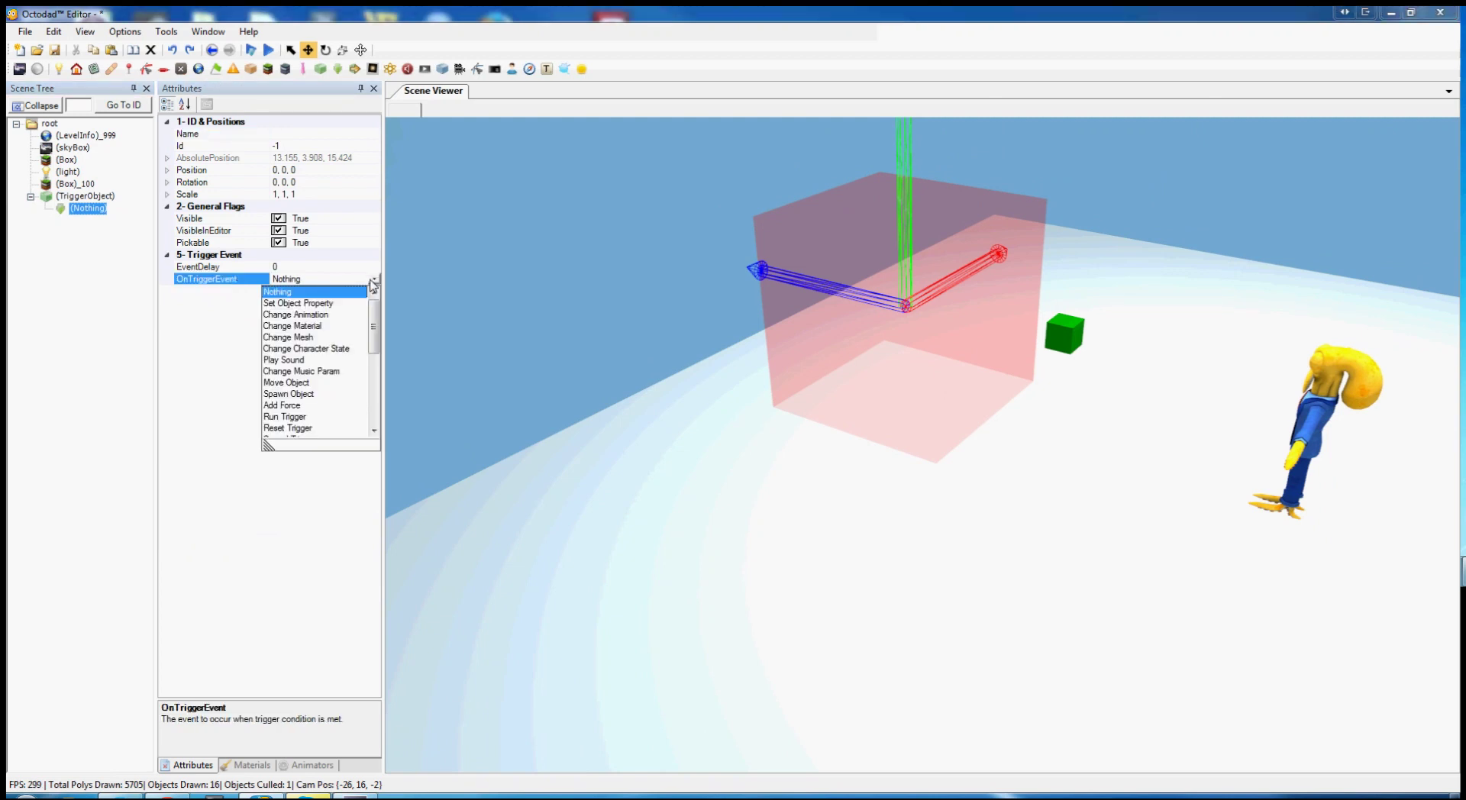
pyautogui.click(331, 304)
pyautogui.click(310, 305)
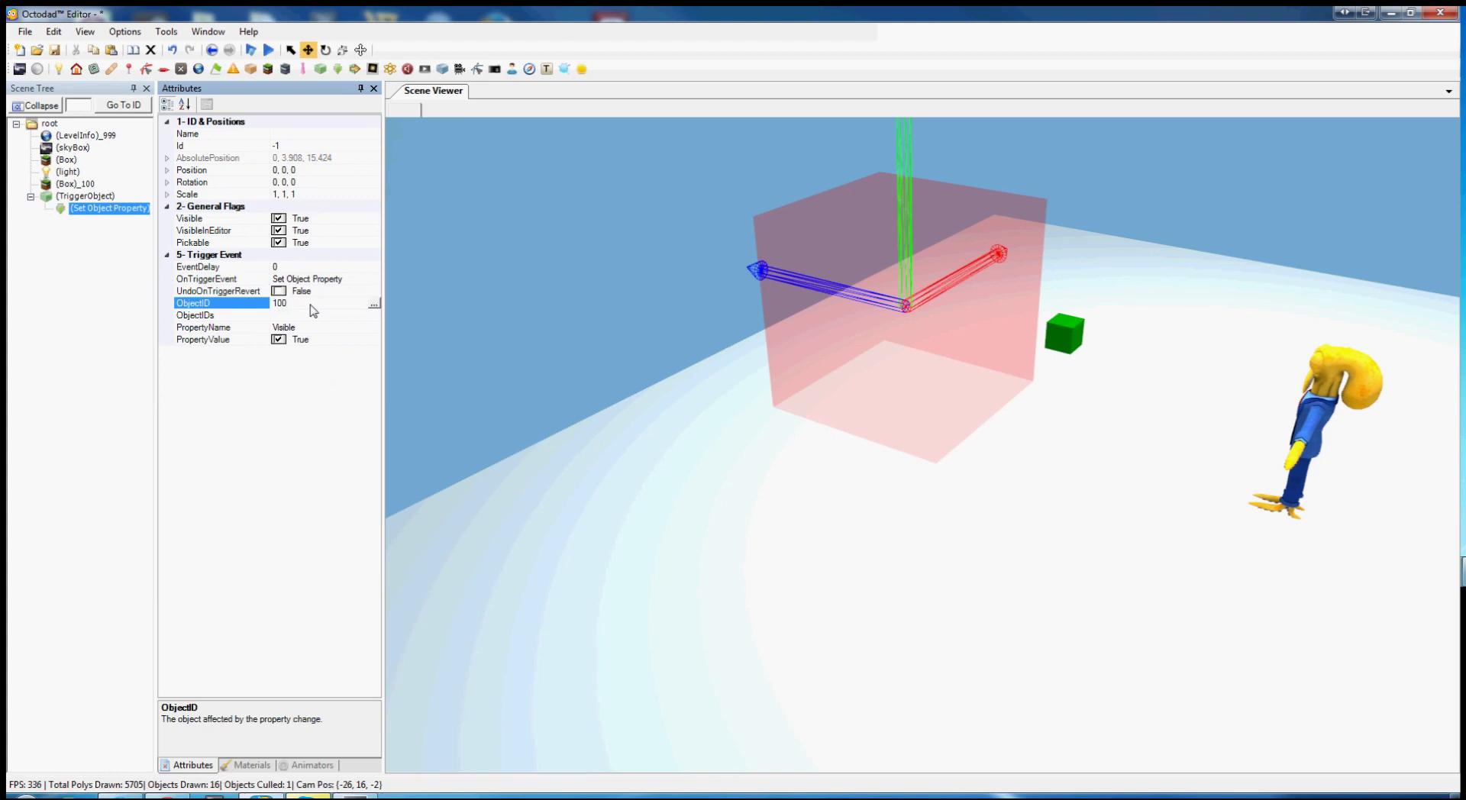
# Set the child trigger event's PropertyName to Gold.
pyautogui.click(365, 328)
pyautogui.click(374, 329)
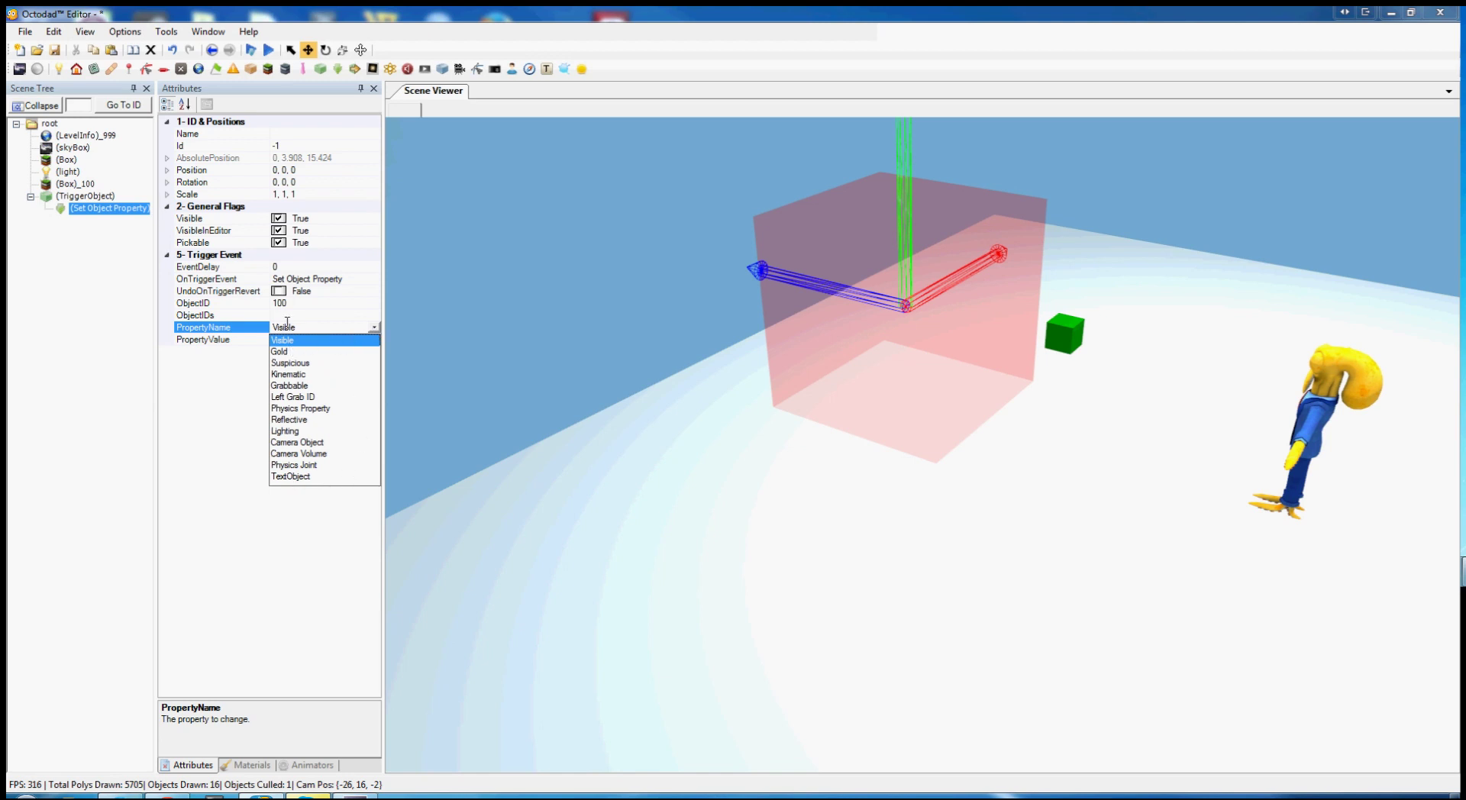
pyautogui.click(303, 352)
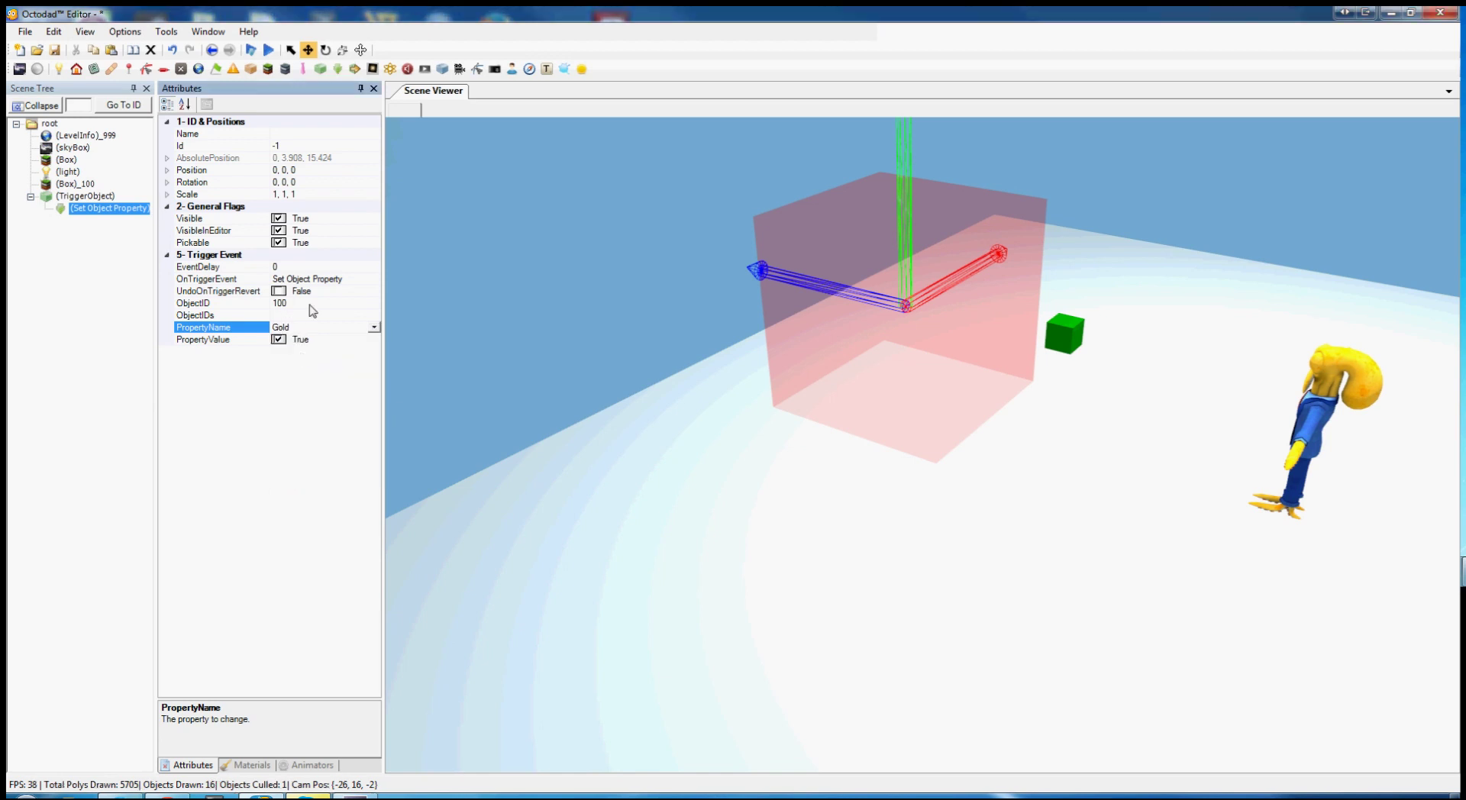
# Play-test the level by walking Octodad through the trigger volume and reaching for the box, and return to editing.
pyautogui.click(269, 50)
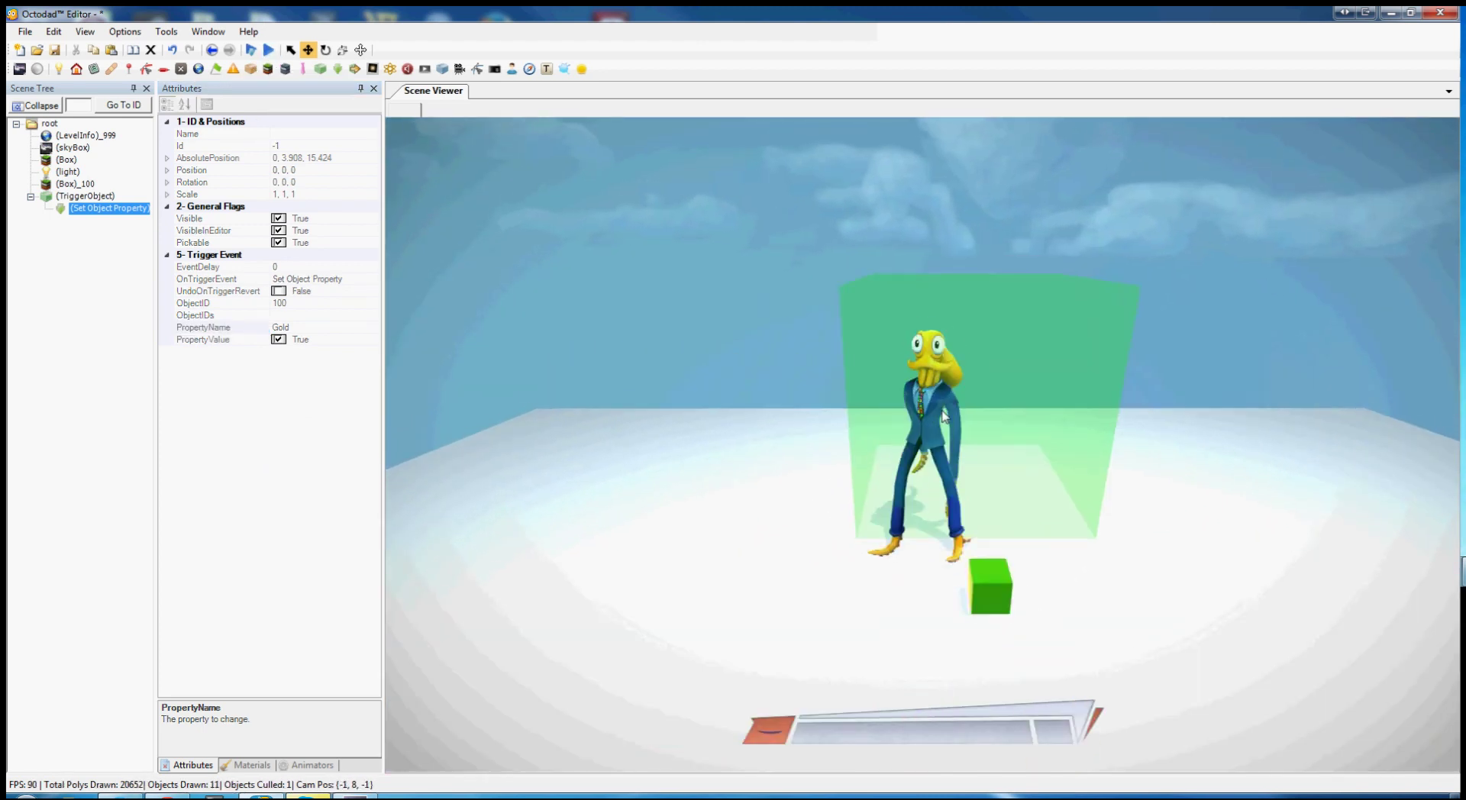
pyautogui.press('space')
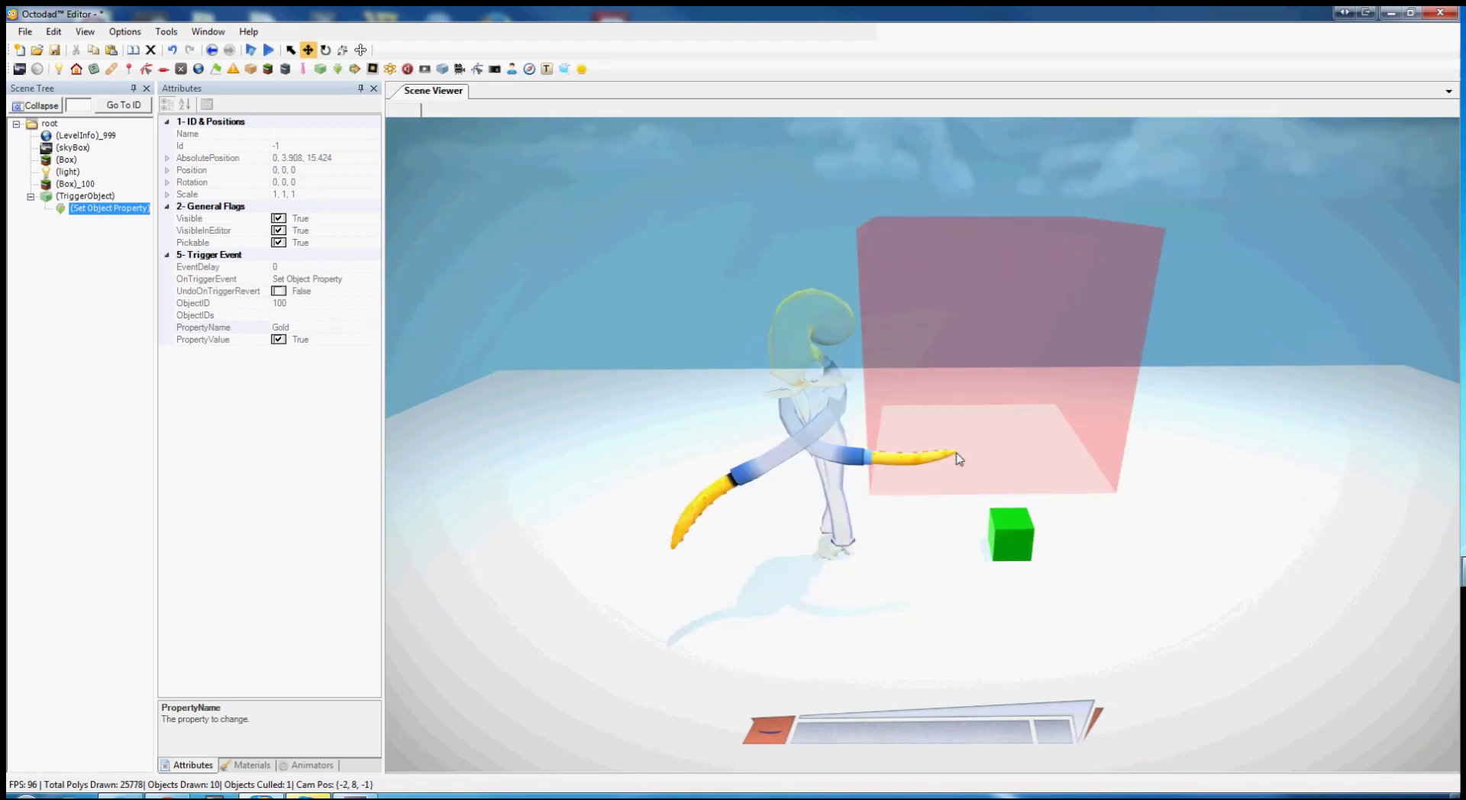
pyautogui.moveTo(991, 461)
pyautogui.mouseDown()
pyautogui.moveTo(903, 428)
pyautogui.moveTo(832, 446)
pyautogui.mouseUp()
pyautogui.press('space')
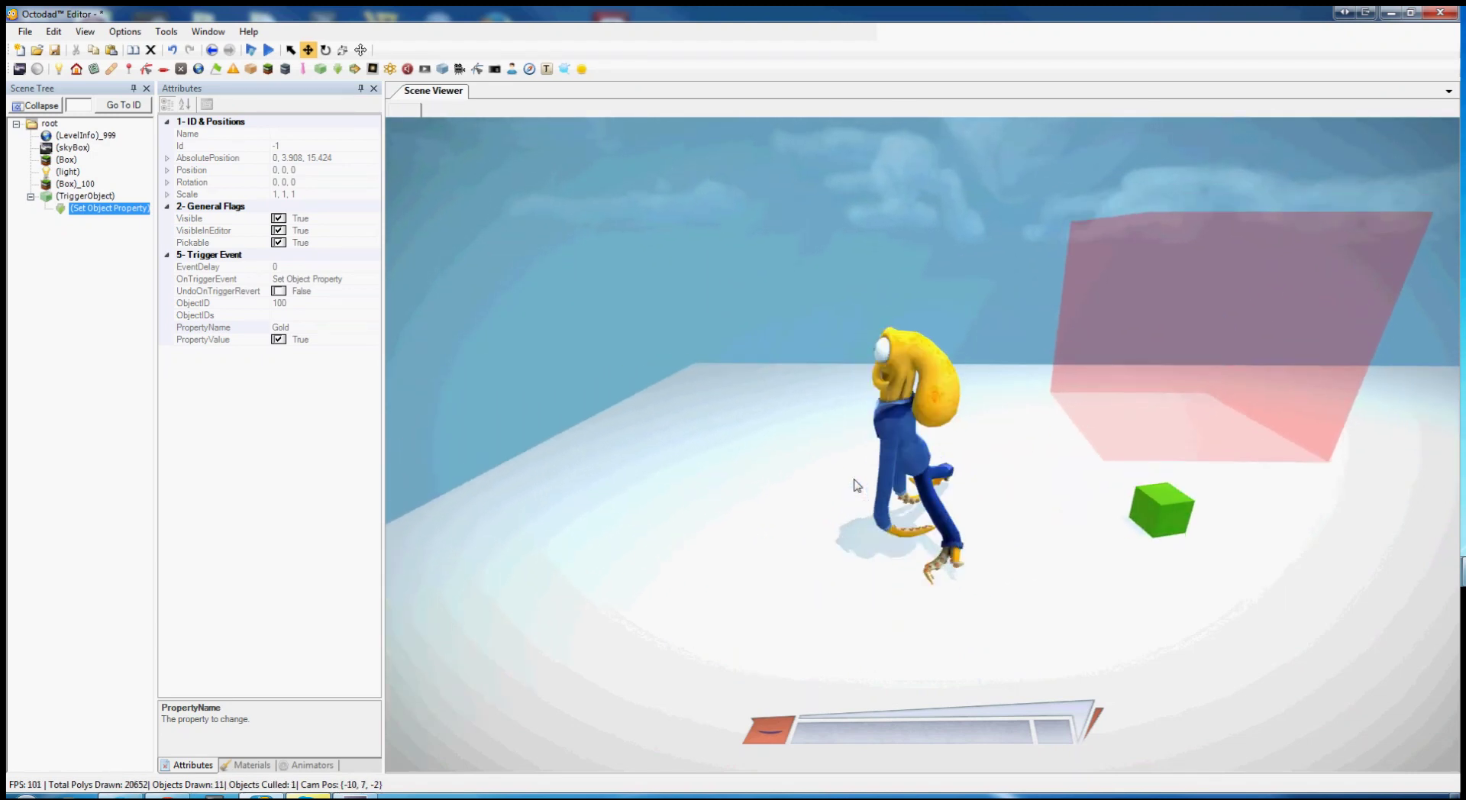
pyautogui.press('Escape')
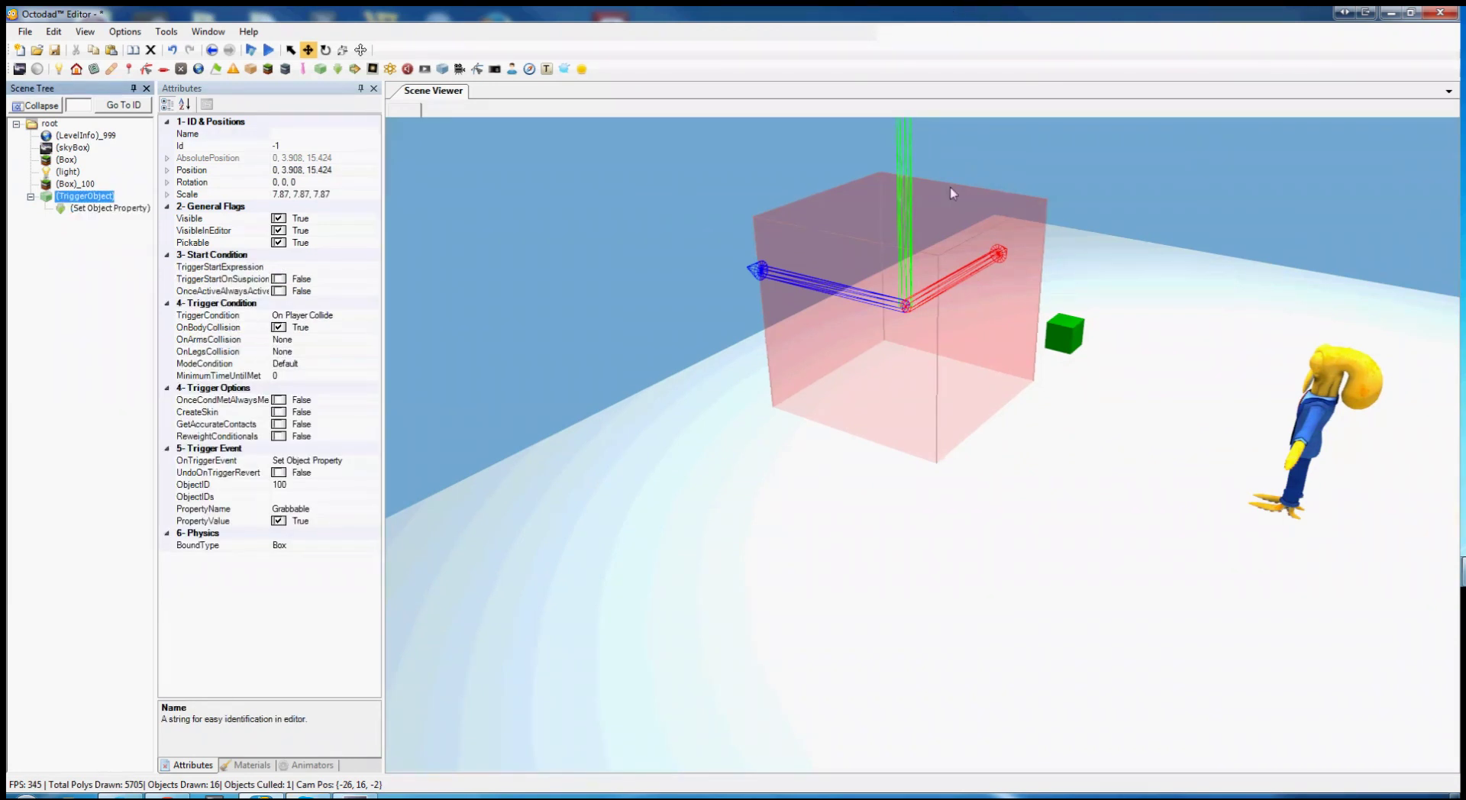
# Collapse the trigger object's branch in the scene tree and select the root node.
pyautogui.moveTo(1094, 414); pyautogui.dragTo(1135, 406, button='right')
pyautogui.press('s')
pyautogui.press('d')
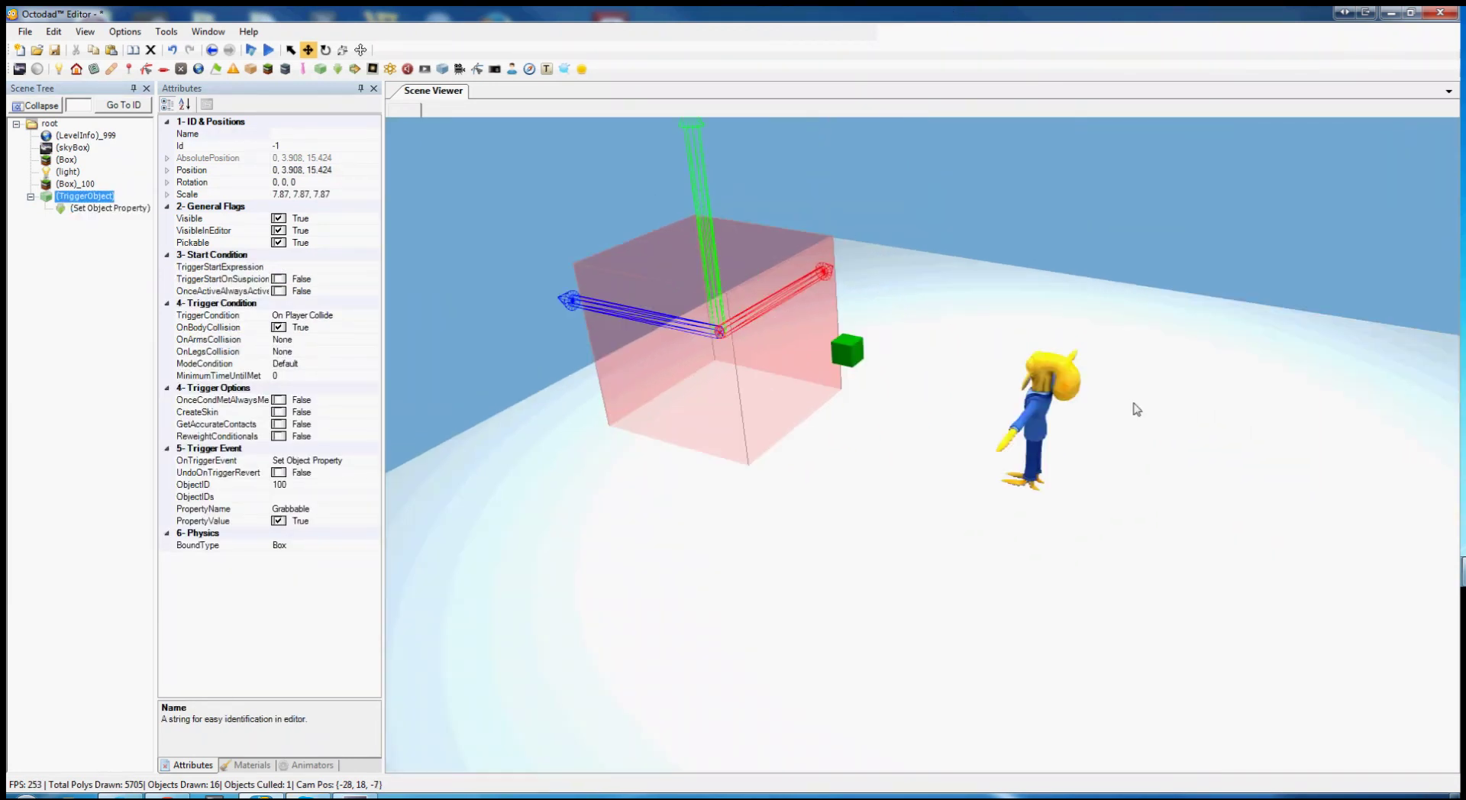
pyautogui.moveTo(1129, 305); pyautogui.dragTo(1097, 323, button='right')
pyautogui.moveTo(985, 328); pyautogui.dragTo(1062, 300, button='right')
pyautogui.press('s')
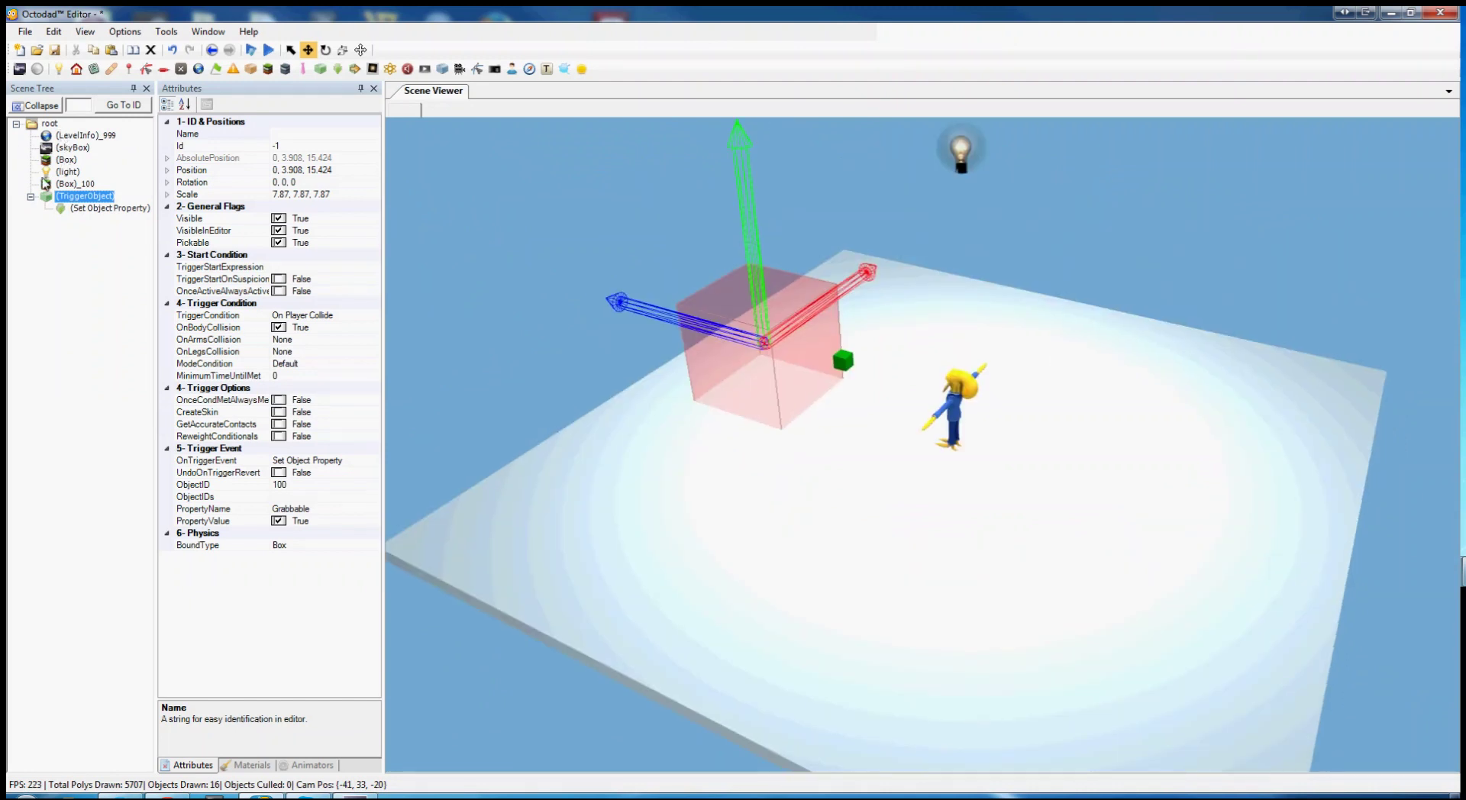
pyautogui.click(31, 197)
pyautogui.click(49, 124)
pyautogui.rightClick(50, 125)
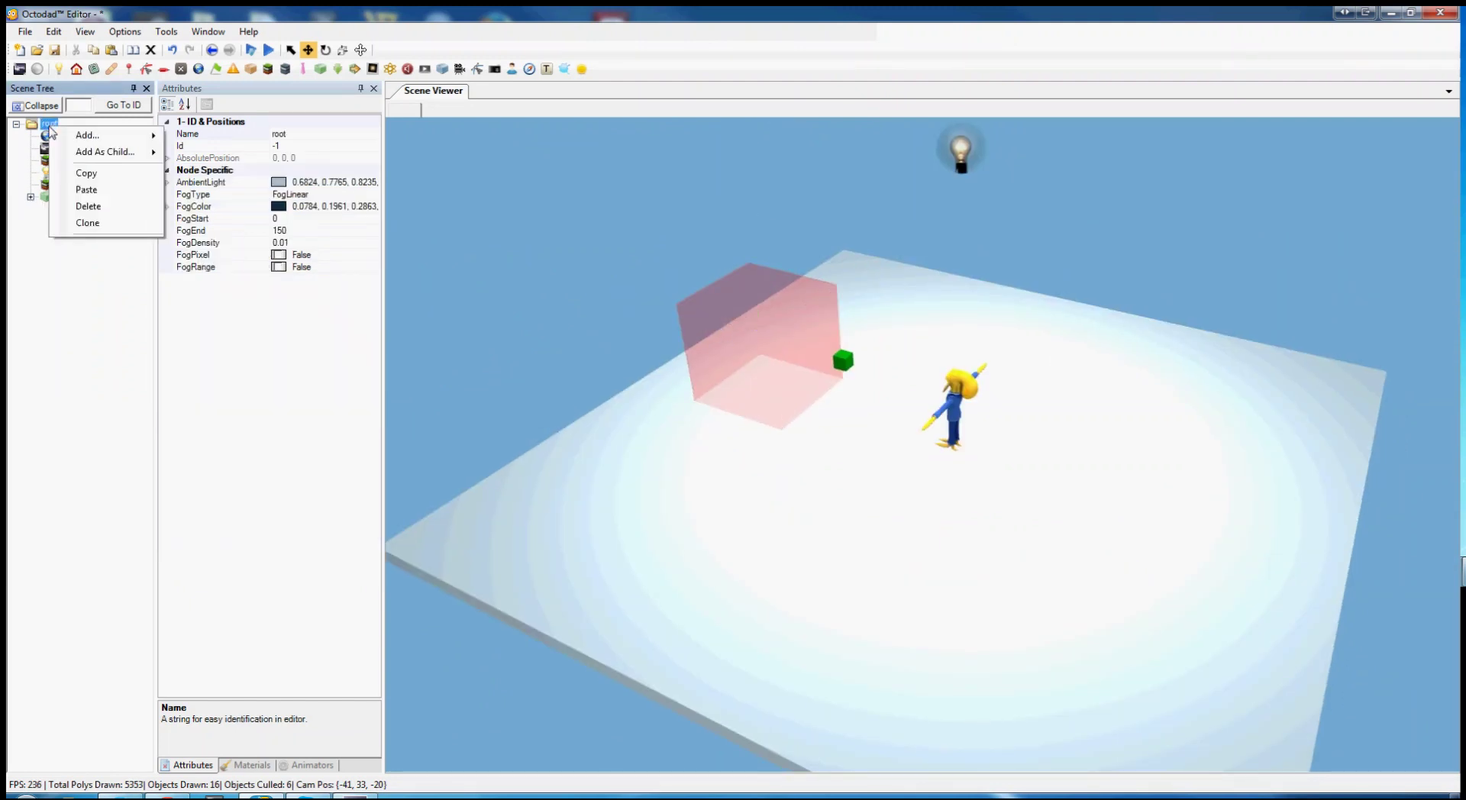
# Play-test the level to check how the default camera follows Octodad, and return to editing.
pyautogui.click(269, 50)
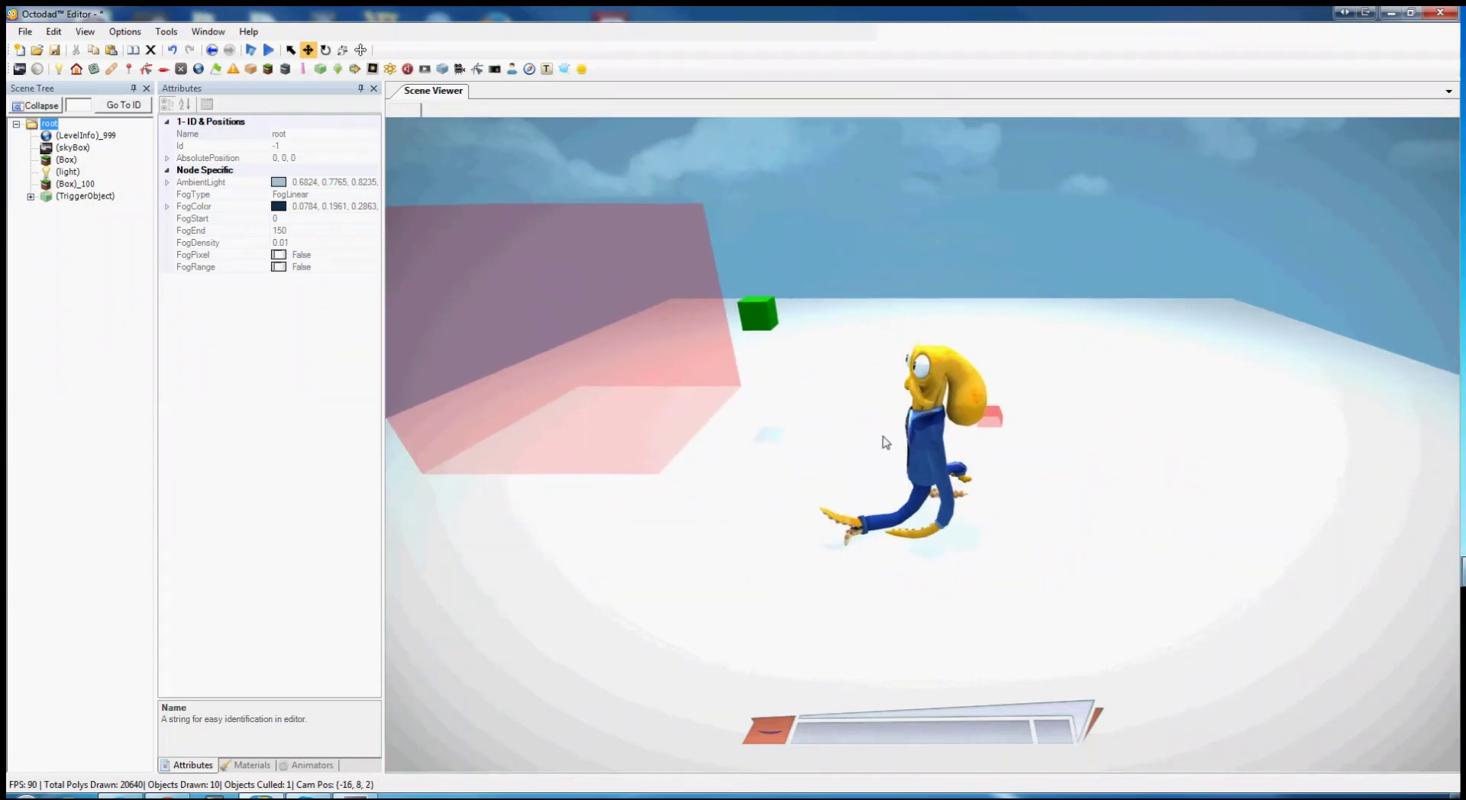
pyautogui.press('Escape')
pyautogui.moveTo(973, 436); pyautogui.dragTo(1011, 490, button='right')
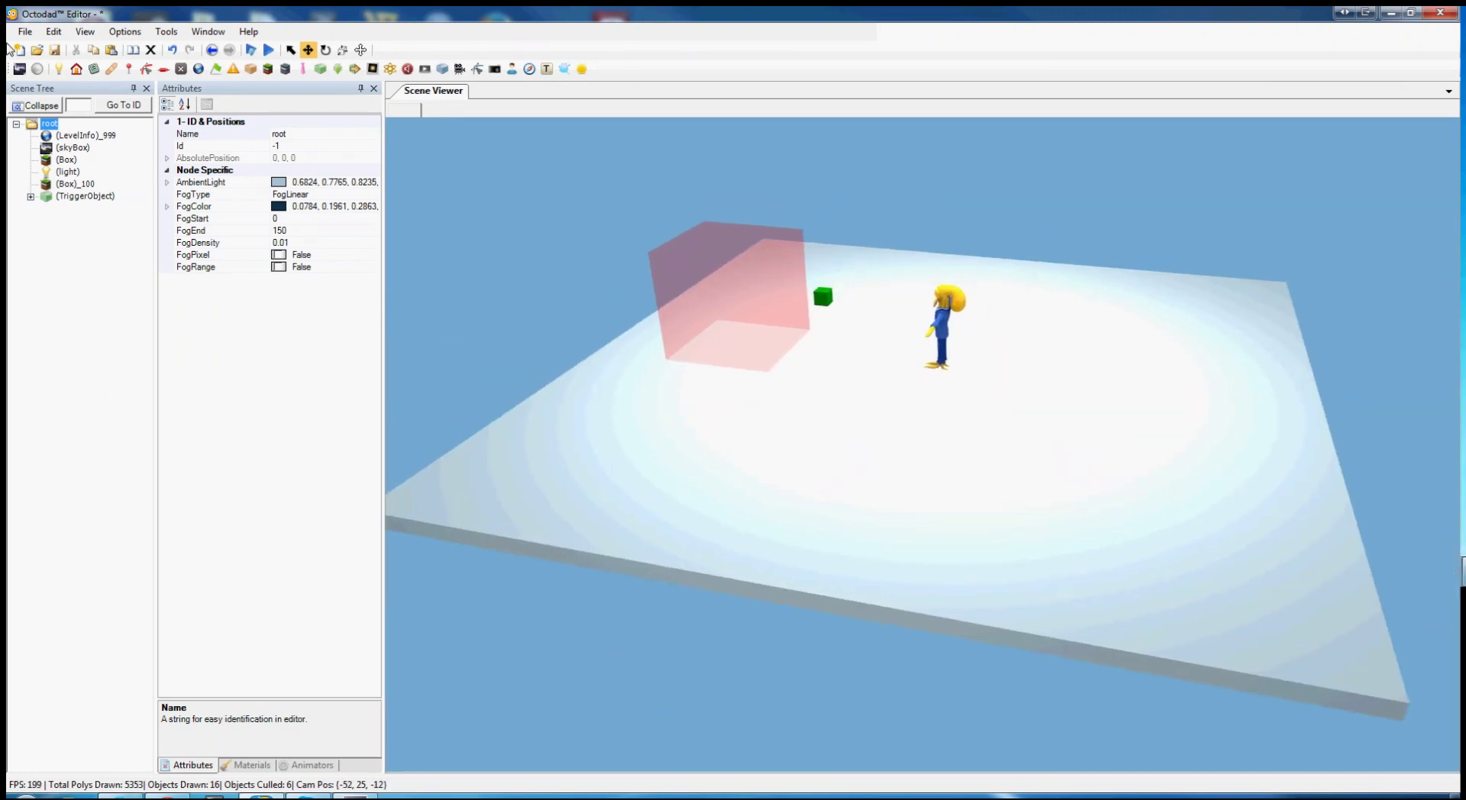
# Add a CameraTriggerVolume as a child of the root node.
pyautogui.rightClick(45, 125)
pyautogui.moveTo(93, 151)
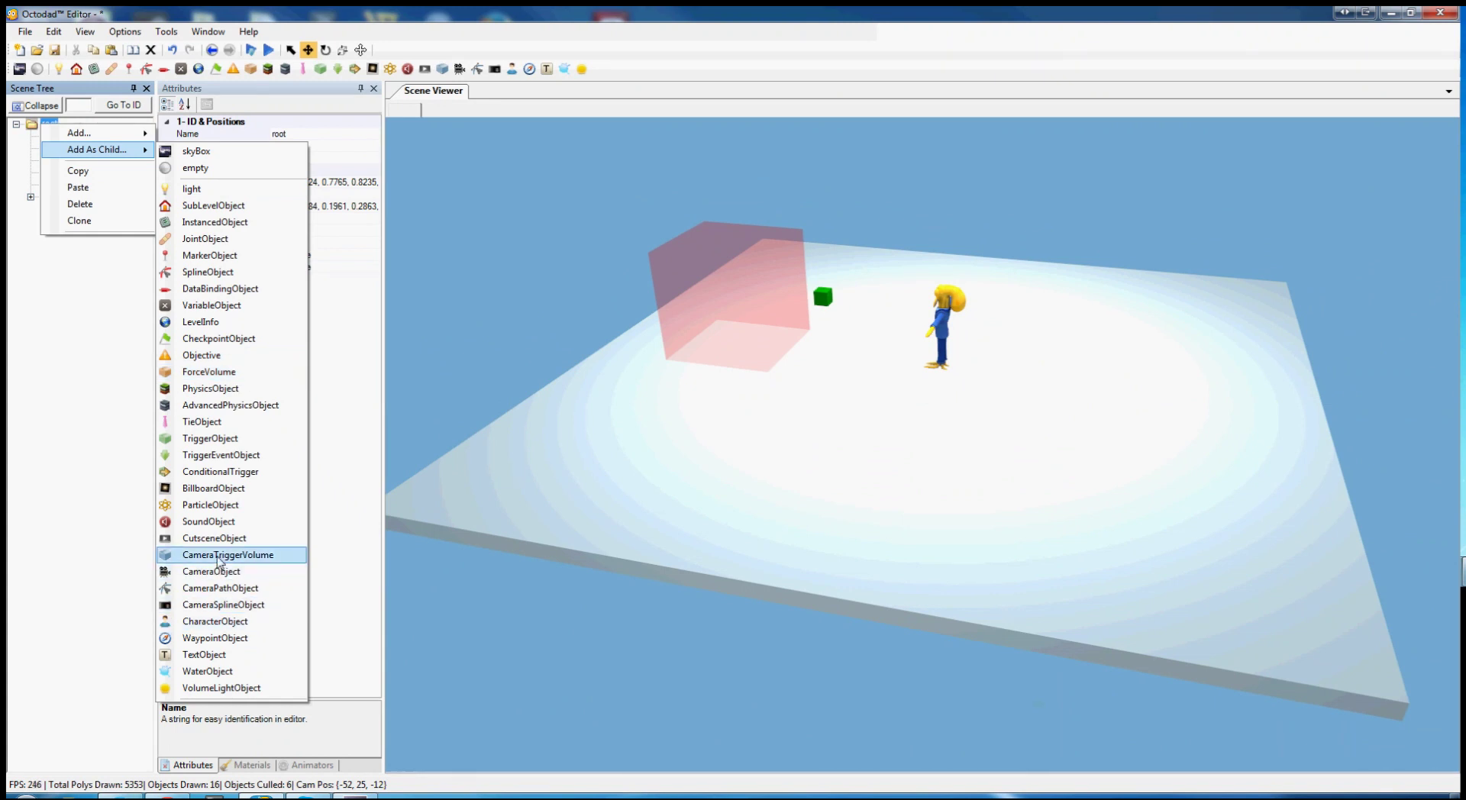
pyautogui.click(219, 556)
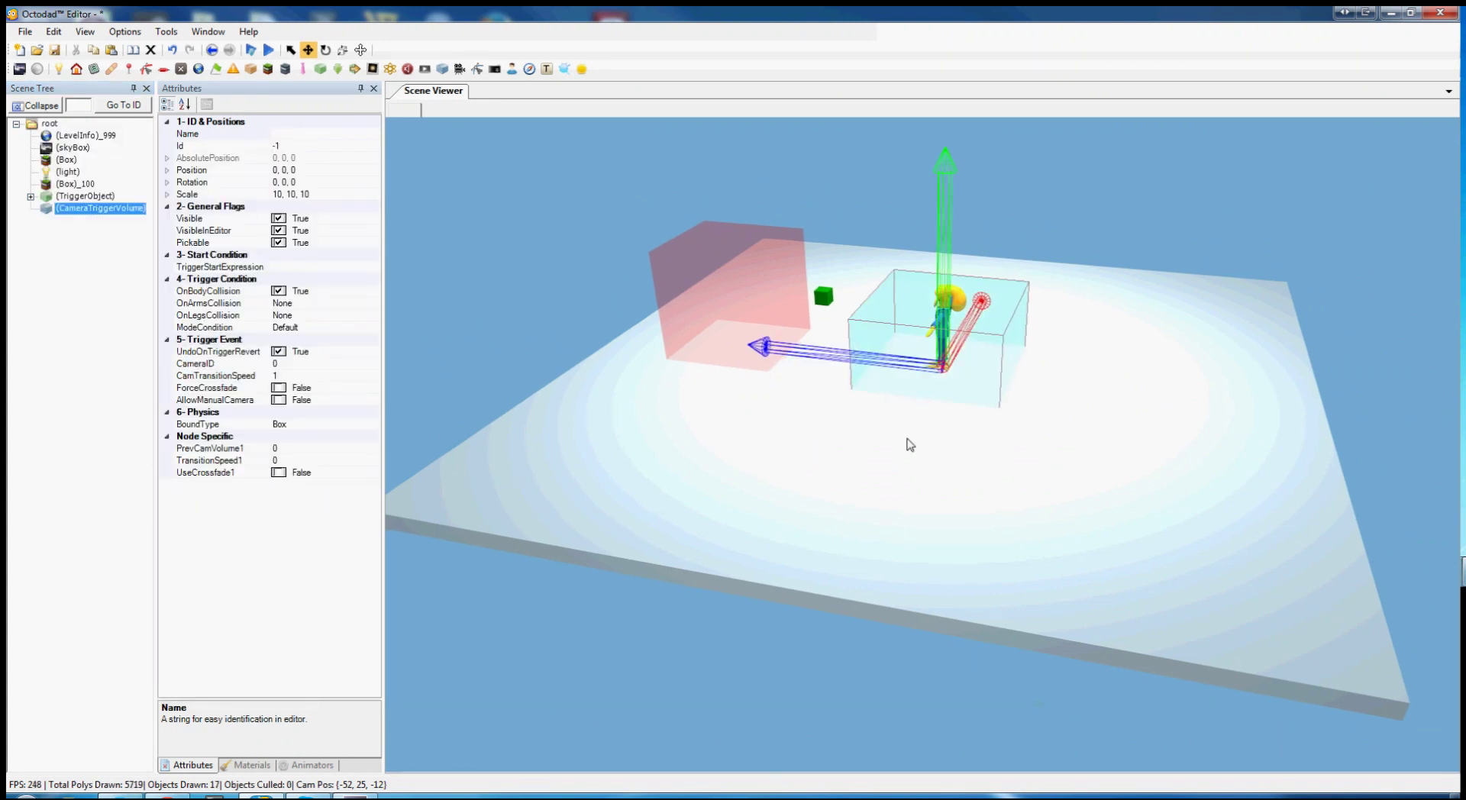
pyautogui.moveTo(909, 444)
pyautogui.mouseDown(button='middle')
pyautogui.moveTo(878, 484)
pyautogui.moveTo(880, 412)
pyautogui.moveTo(891, 432)
pyautogui.mouseUp(button='middle')
pyautogui.scroll(3, 881, 412)
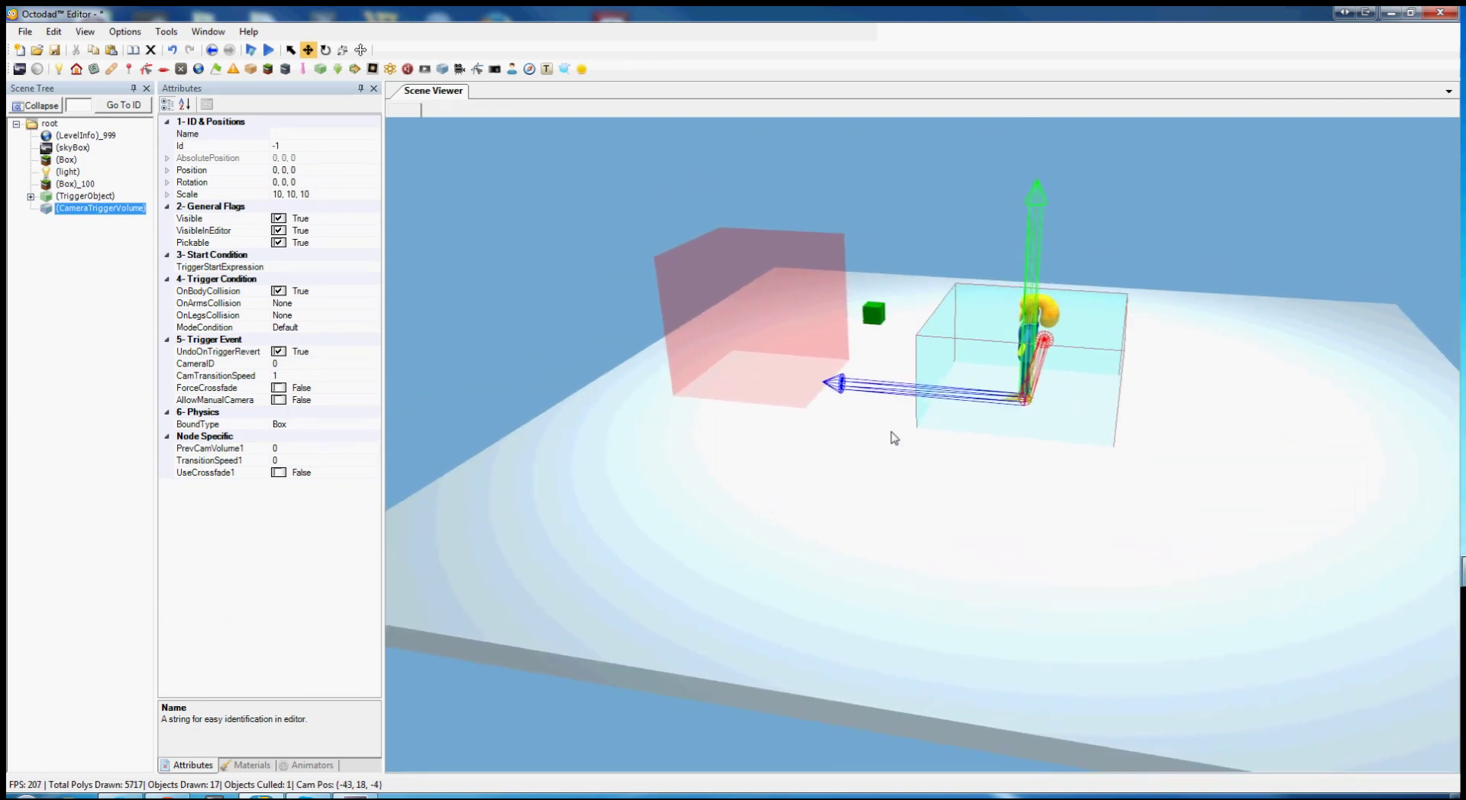
# Raise the camera trigger volume to a height of about 5.1 and scale it uniformly to about 16.7 around Octodad.
pyautogui.click(781, 300)
pyautogui.click(965, 359)
pyautogui.moveTo(1030, 254); pyautogui.dragTo(1015, 215)
pyautogui.moveTo(1083, 413)
pyautogui.mouseDown(button='middle')
pyautogui.moveTo(1115, 397)
pyautogui.moveTo(1099, 327)
pyautogui.moveTo(1093, 399)
pyautogui.mouseUp(button='middle')
pyautogui.scroll(-3, 1089, 431)
pyautogui.press('r')
pyautogui.moveTo(994, 332); pyautogui.dragTo(1158, 217)
pyautogui.moveTo(992, 335); pyautogui.dragTo(931, 356)
pyautogui.moveTo(944, 480); pyautogui.dragTo(979, 464, button='middle')
pyautogui.scroll(3, 980, 464)
pyautogui.scroll(-3, 982, 471)
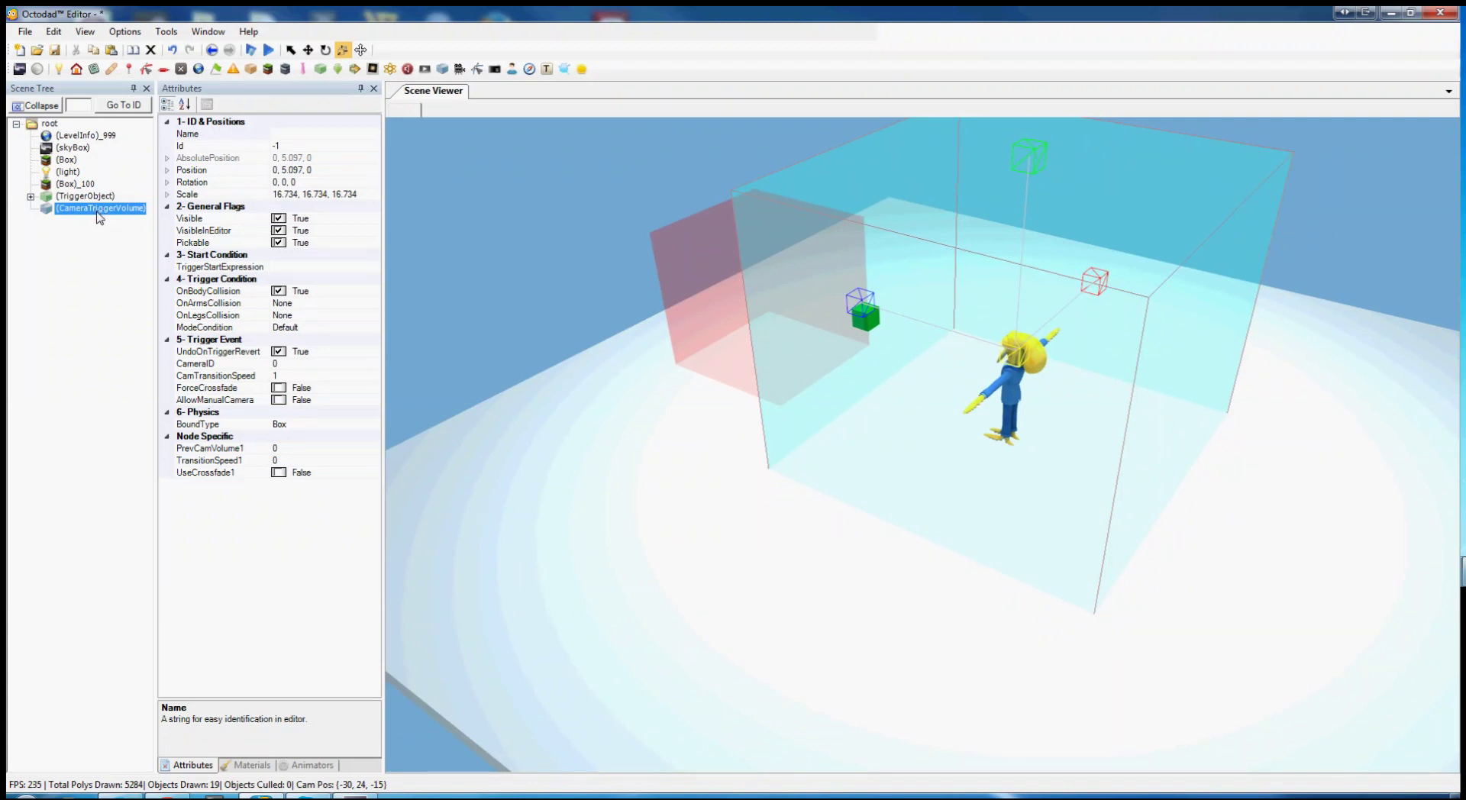
# Add a CameraObject as a child of the root node and set its Id to 200.
pyautogui.rightClick(44, 127)
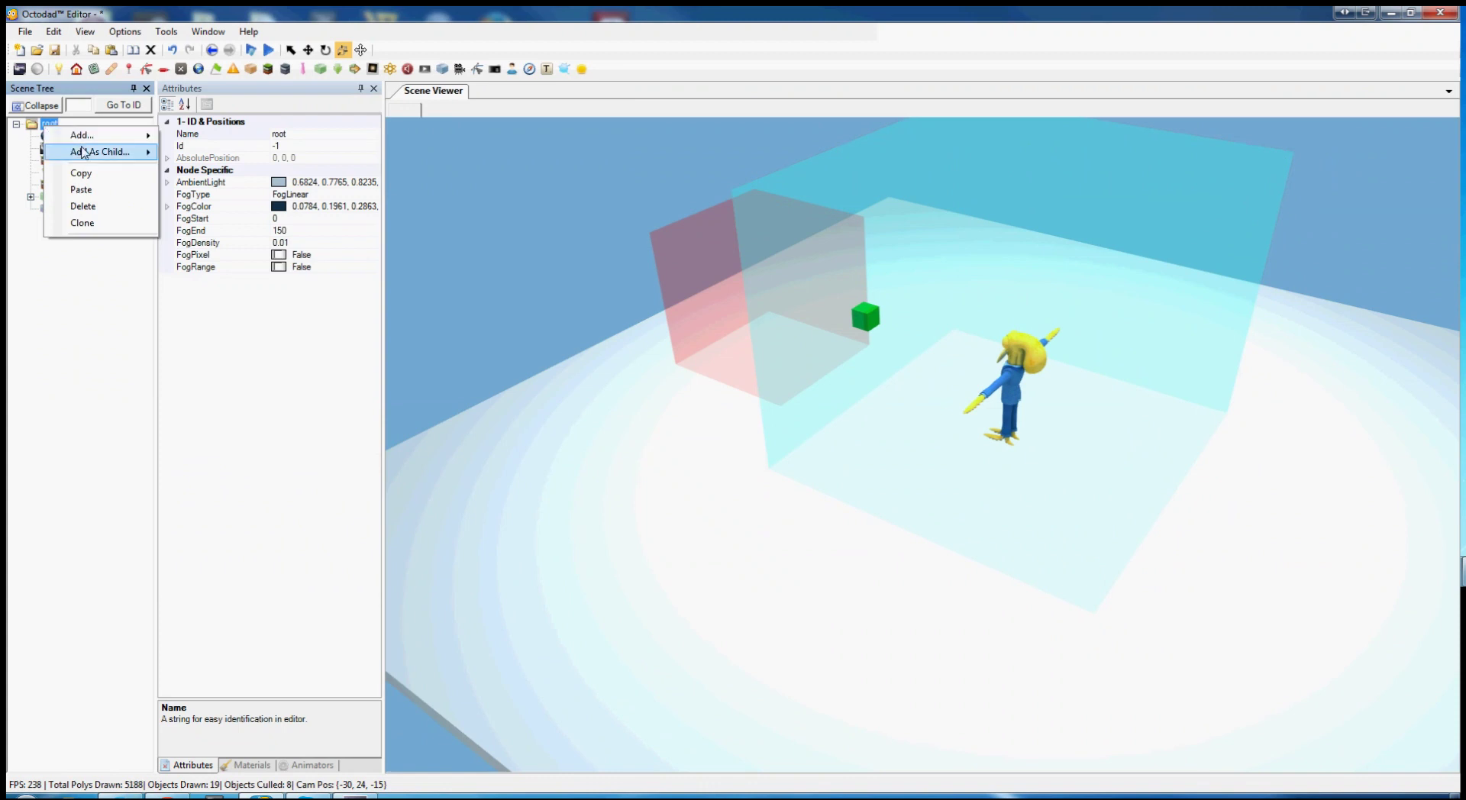
pyautogui.moveTo(84, 152)
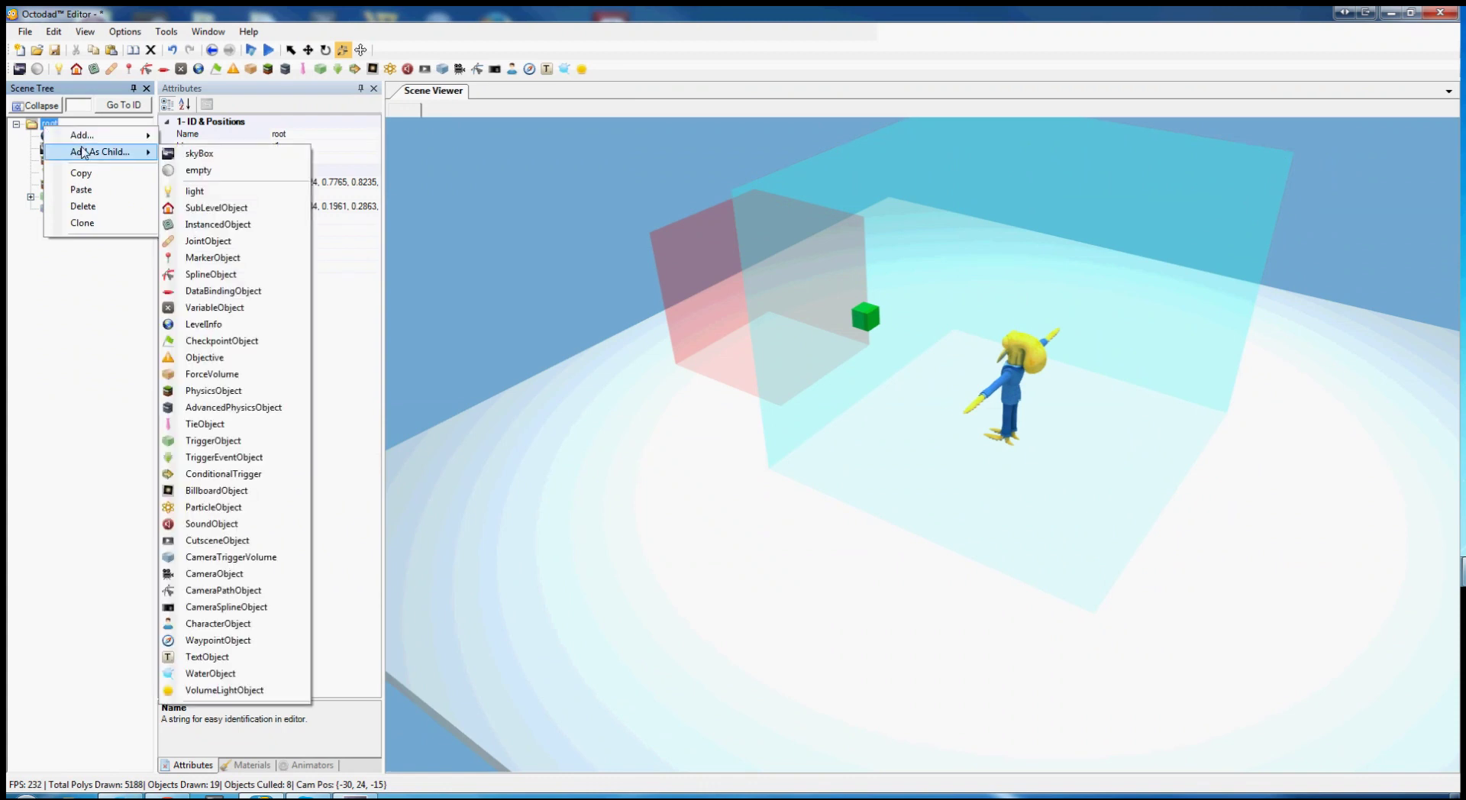
pyautogui.click(219, 575)
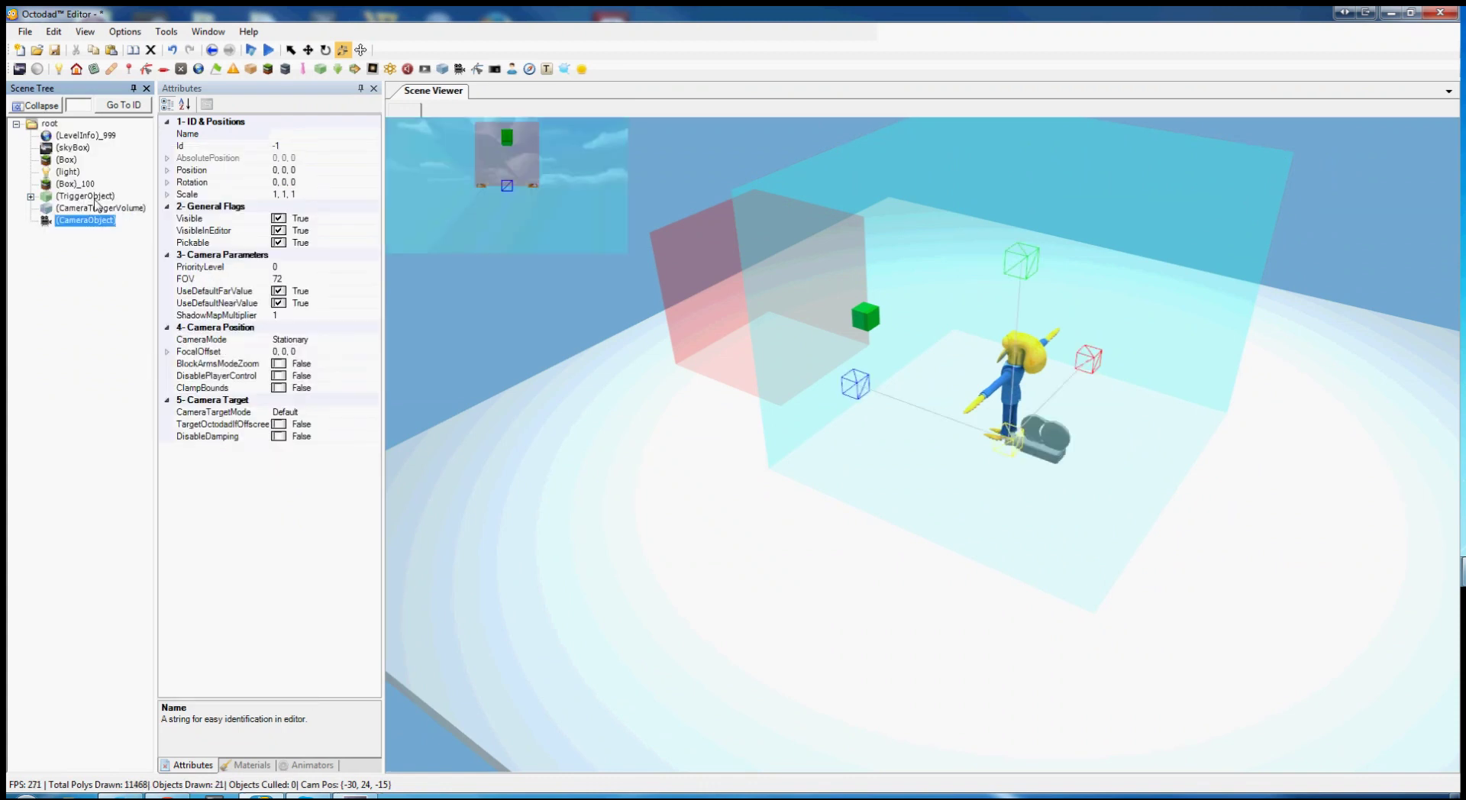
pyautogui.click(289, 148)
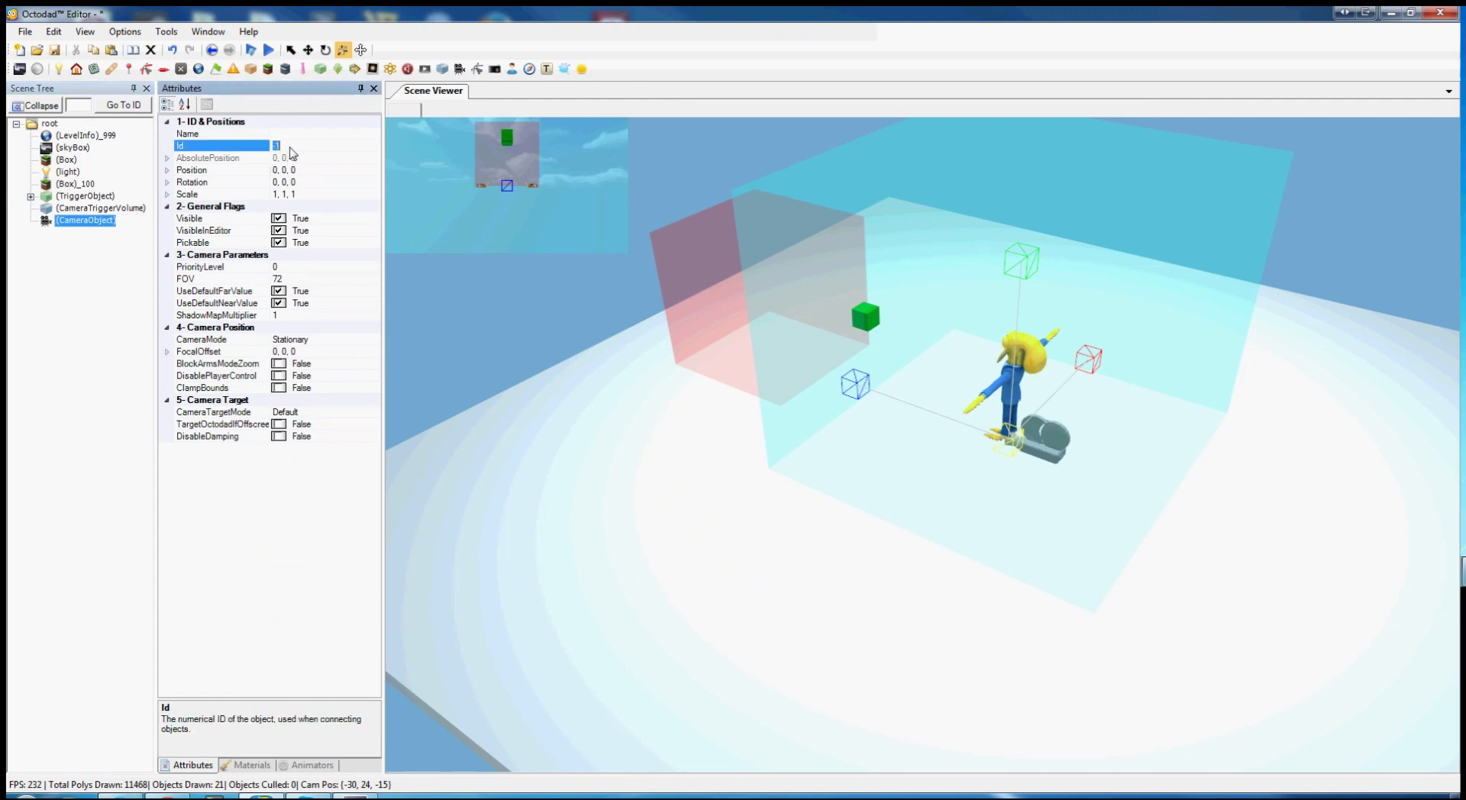
pyautogui.press('Return')
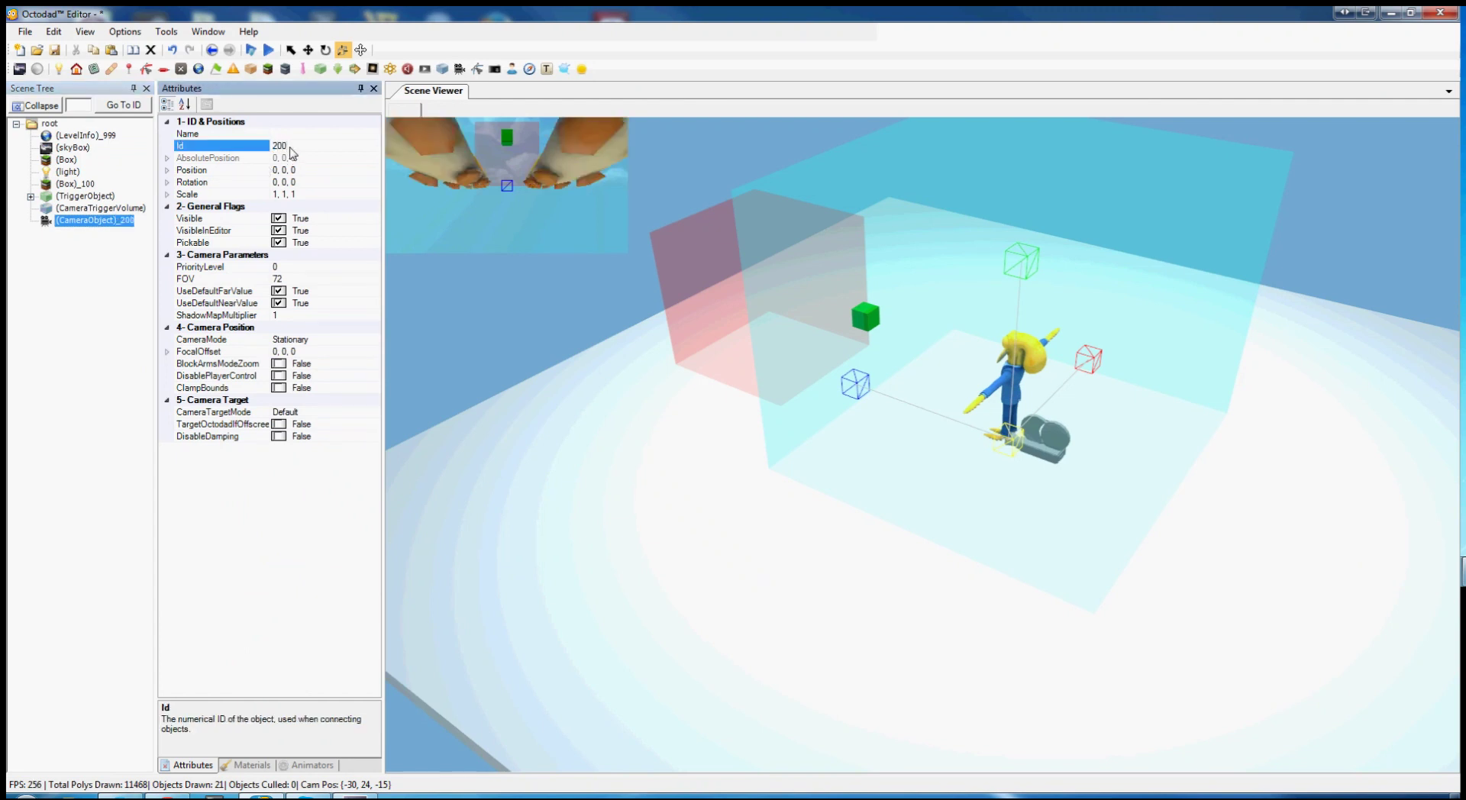
# Move the camera object up to a height of about 6.7 and behind Octodad to a Z position of about -9.1.
pyautogui.moveTo(705, 484); pyautogui.dragTo(787, 530, button='right')
pyautogui.press('w')
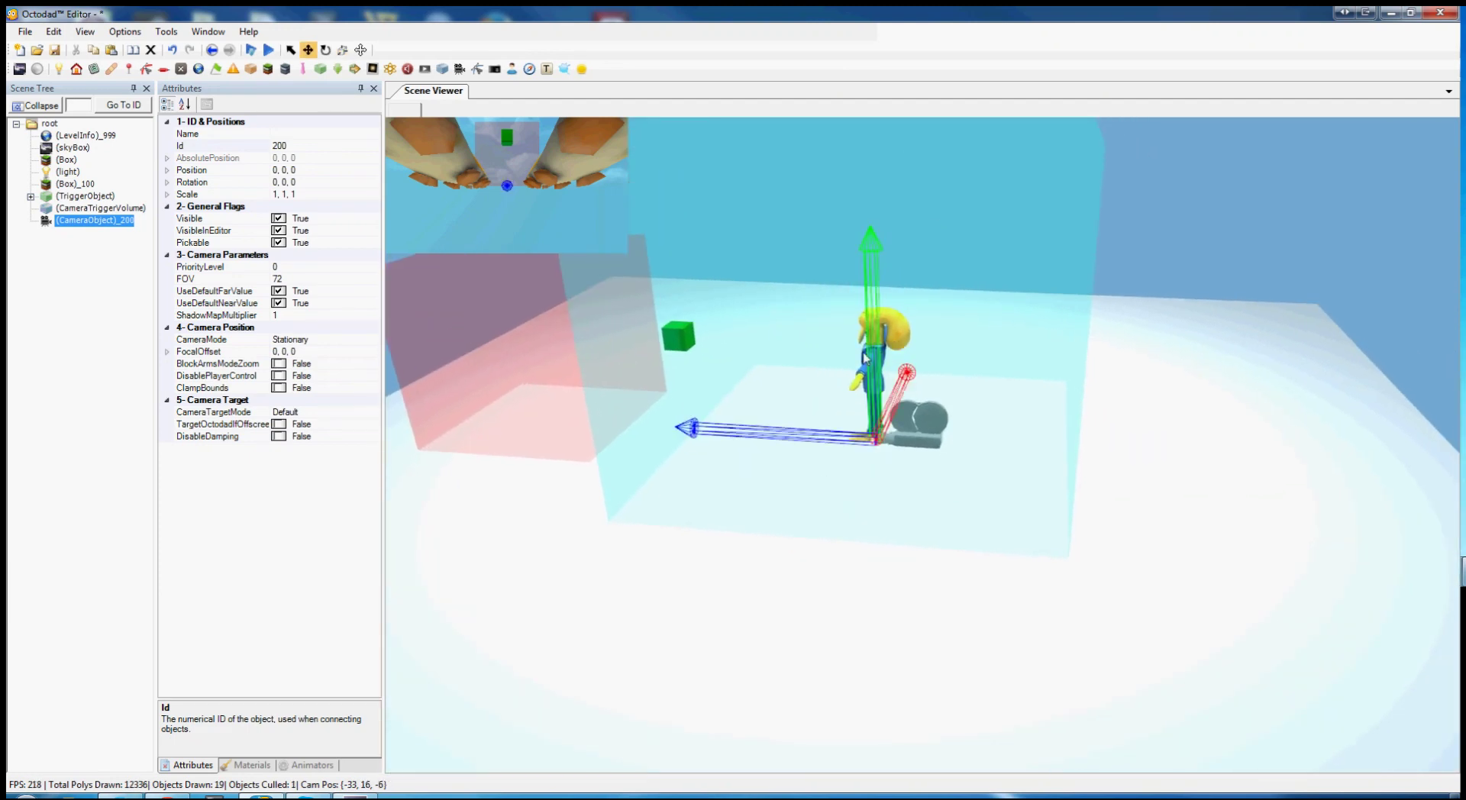
pyautogui.moveTo(865, 359); pyautogui.dragTo(1097, 195)
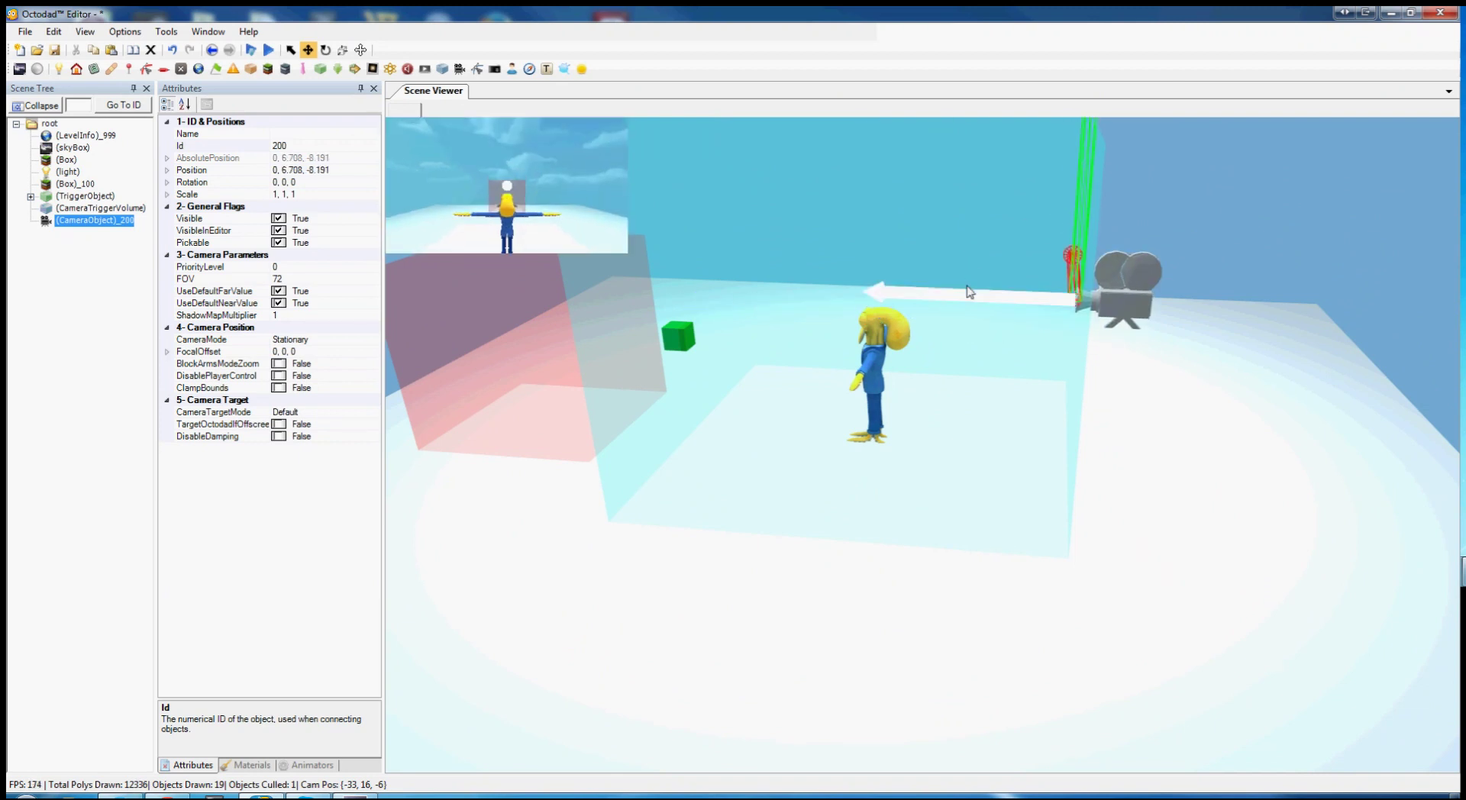
pyautogui.moveTo(967, 292); pyautogui.dragTo(984, 294)
# Set the camera trigger volume's CameraID to 200.
pyautogui.click(80, 210)
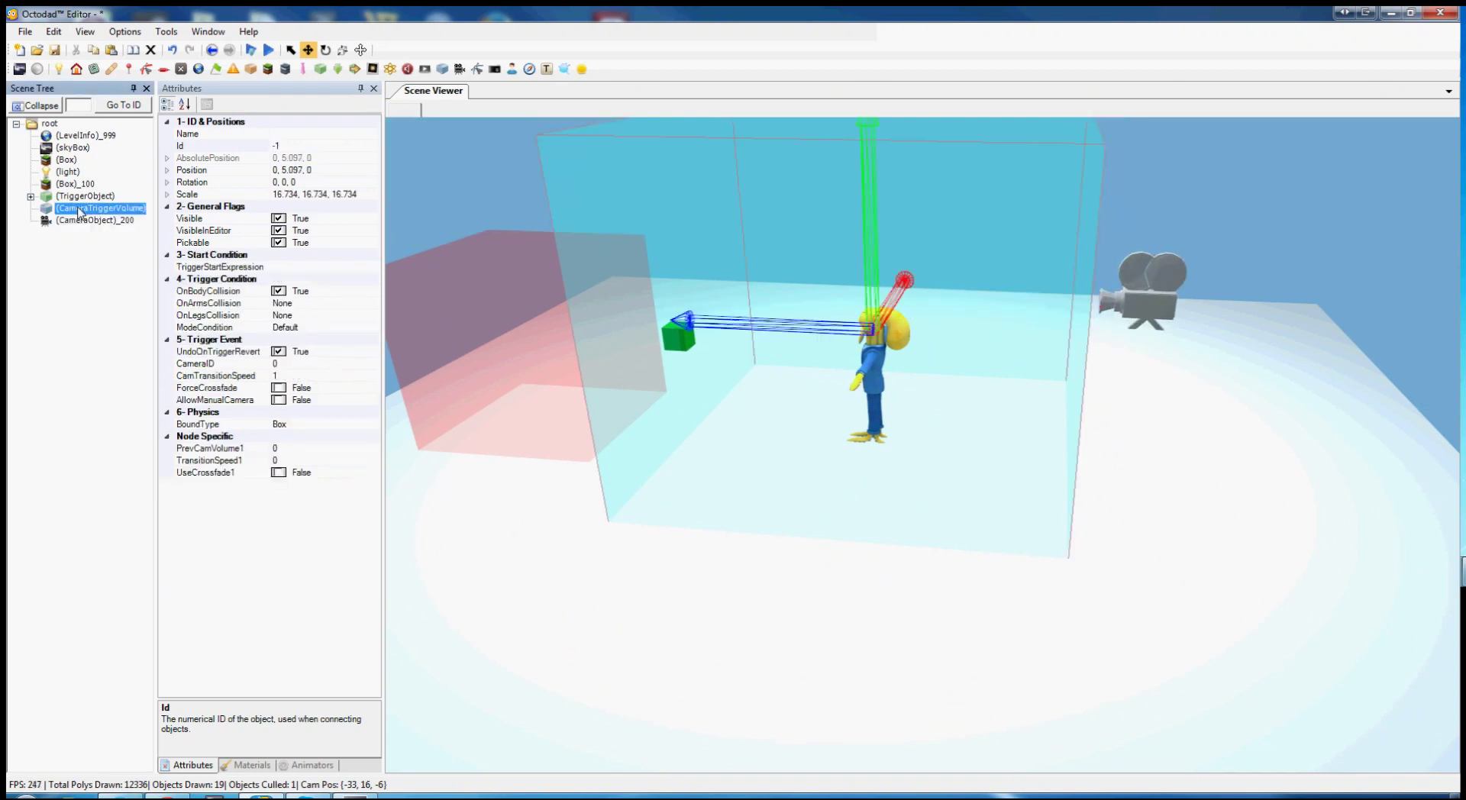
pyautogui.click(293, 363)
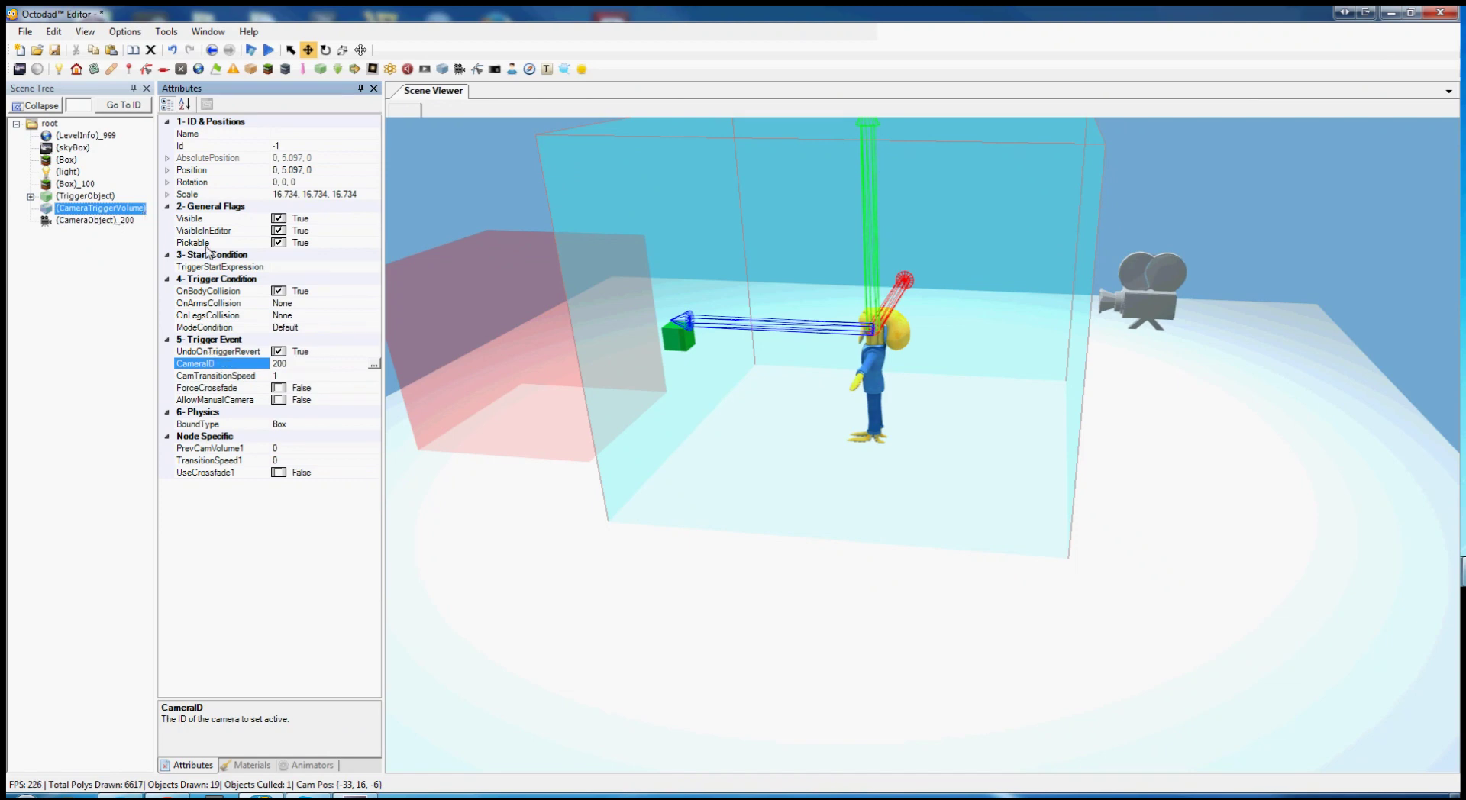
# Play-test the level by walking Octodad out of and back into the camera trigger volume, and return to editing.
pyautogui.click(269, 51)
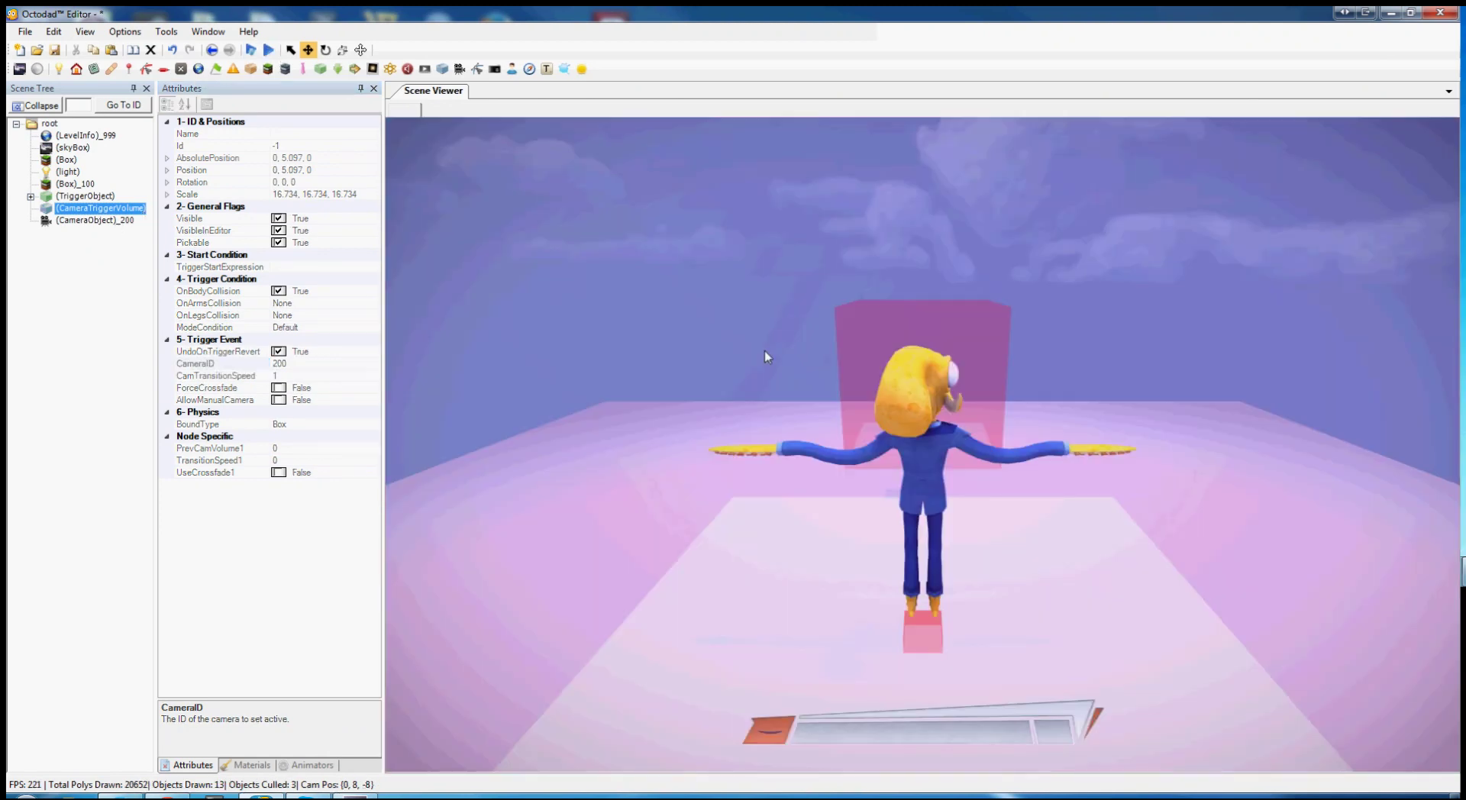
pyautogui.moveTo(939, 433)
pyautogui.mouseDown()
pyautogui.moveTo(817, 420)
pyautogui.moveTo(897, 435)
pyautogui.moveTo(803, 447)
pyautogui.moveTo(930, 448)
pyautogui.mouseUp()
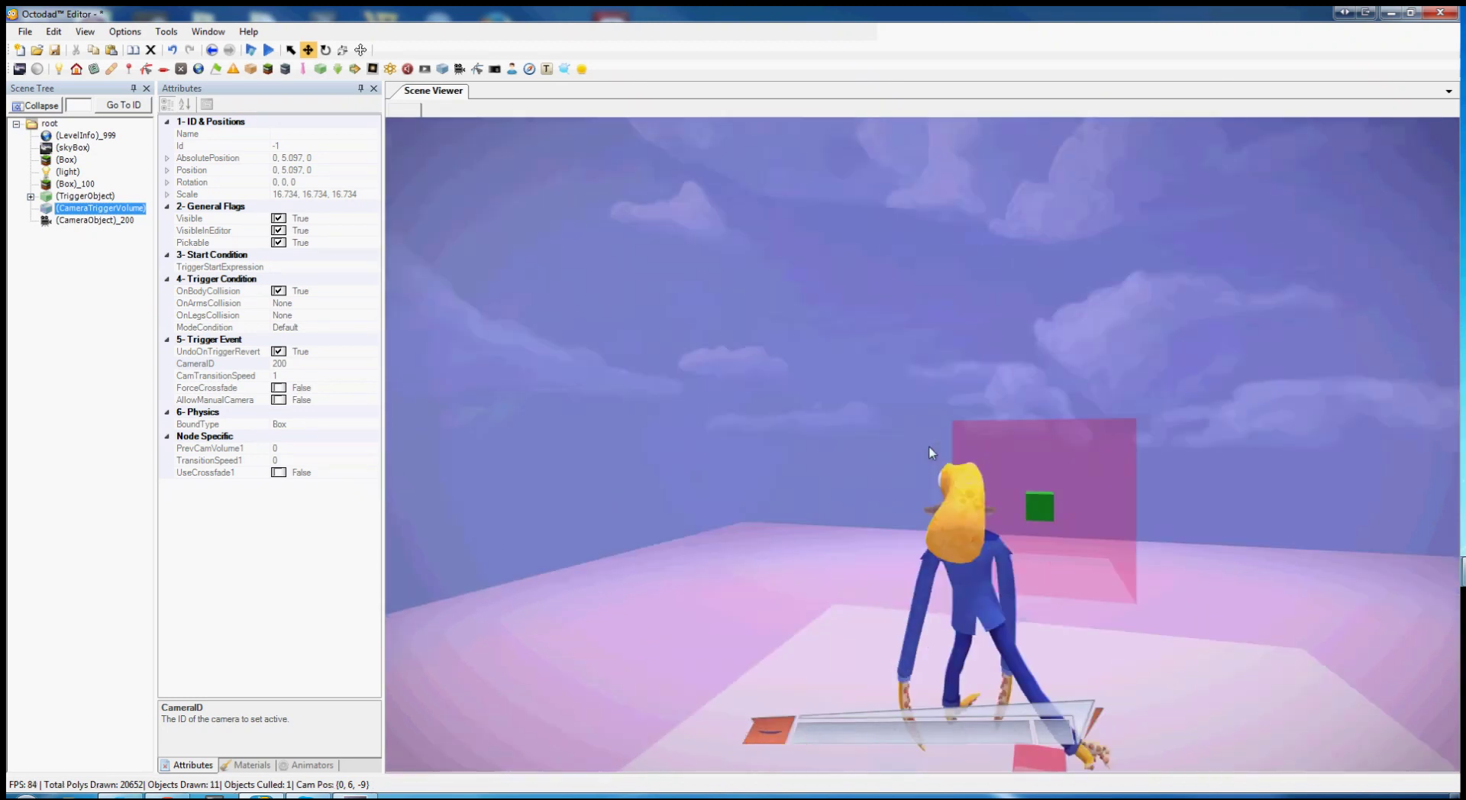
pyautogui.moveTo(936, 449); pyautogui.dragTo(877, 452)
pyautogui.moveTo(878, 452); pyautogui.dragTo(1027, 451, button='right')
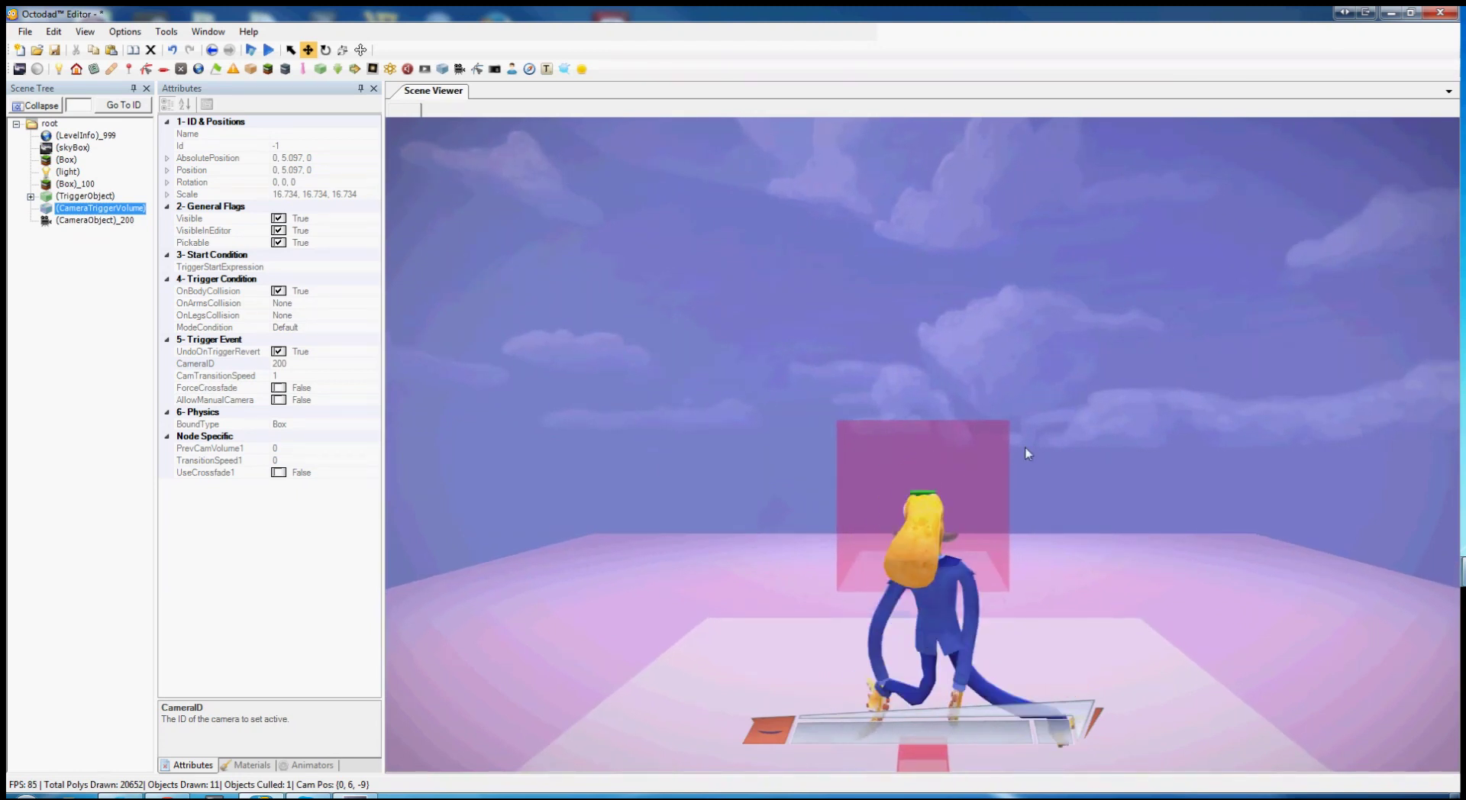
pyautogui.moveTo(933, 455); pyautogui.dragTo(1014, 456)
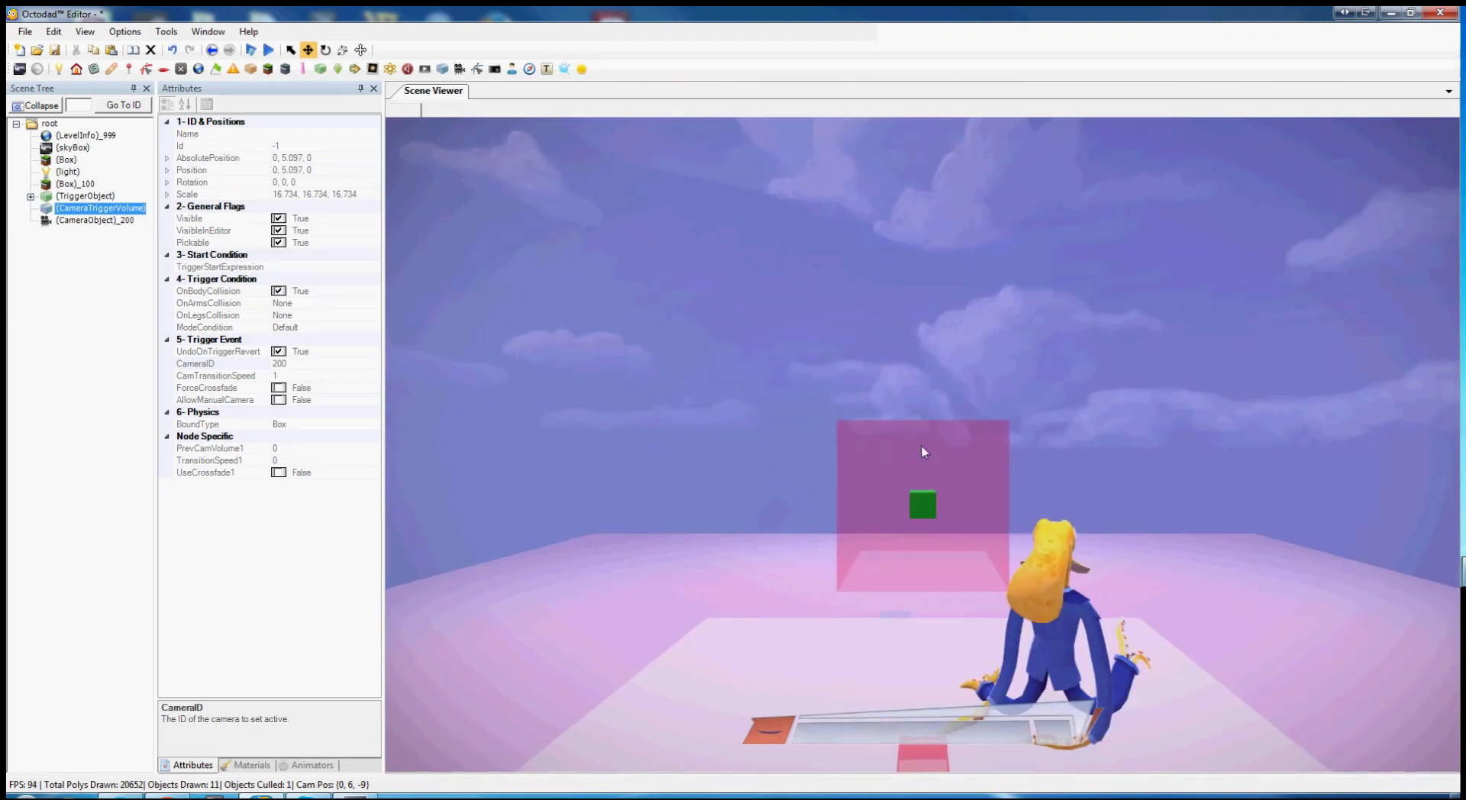
pyautogui.moveTo(916, 463)
pyautogui.mouseDown()
pyautogui.moveTo(848, 474)
pyautogui.moveTo(713, 451)
pyautogui.moveTo(1012, 444)
pyautogui.mouseUp()
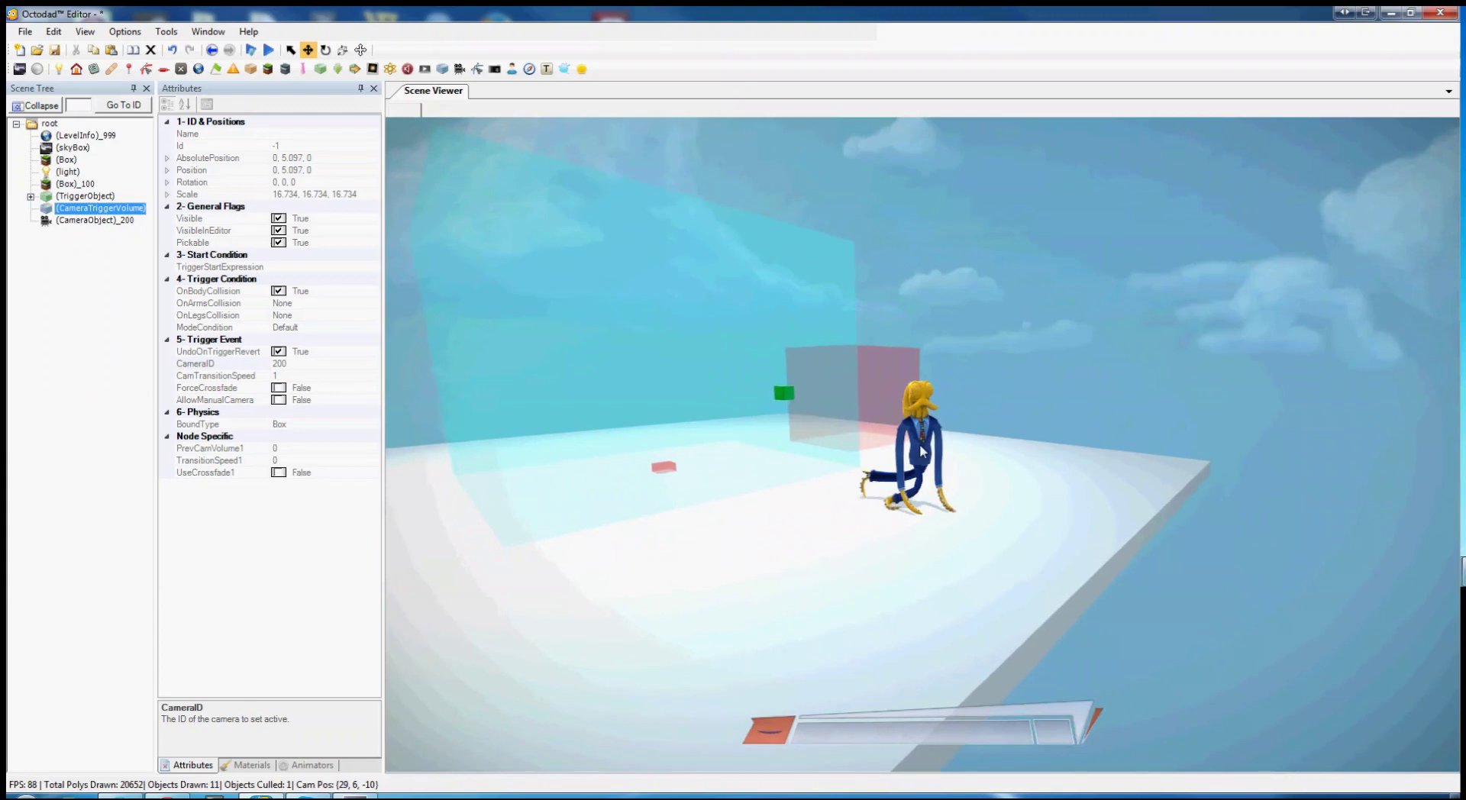
pyautogui.moveTo(920, 451); pyautogui.dragTo(854, 422)
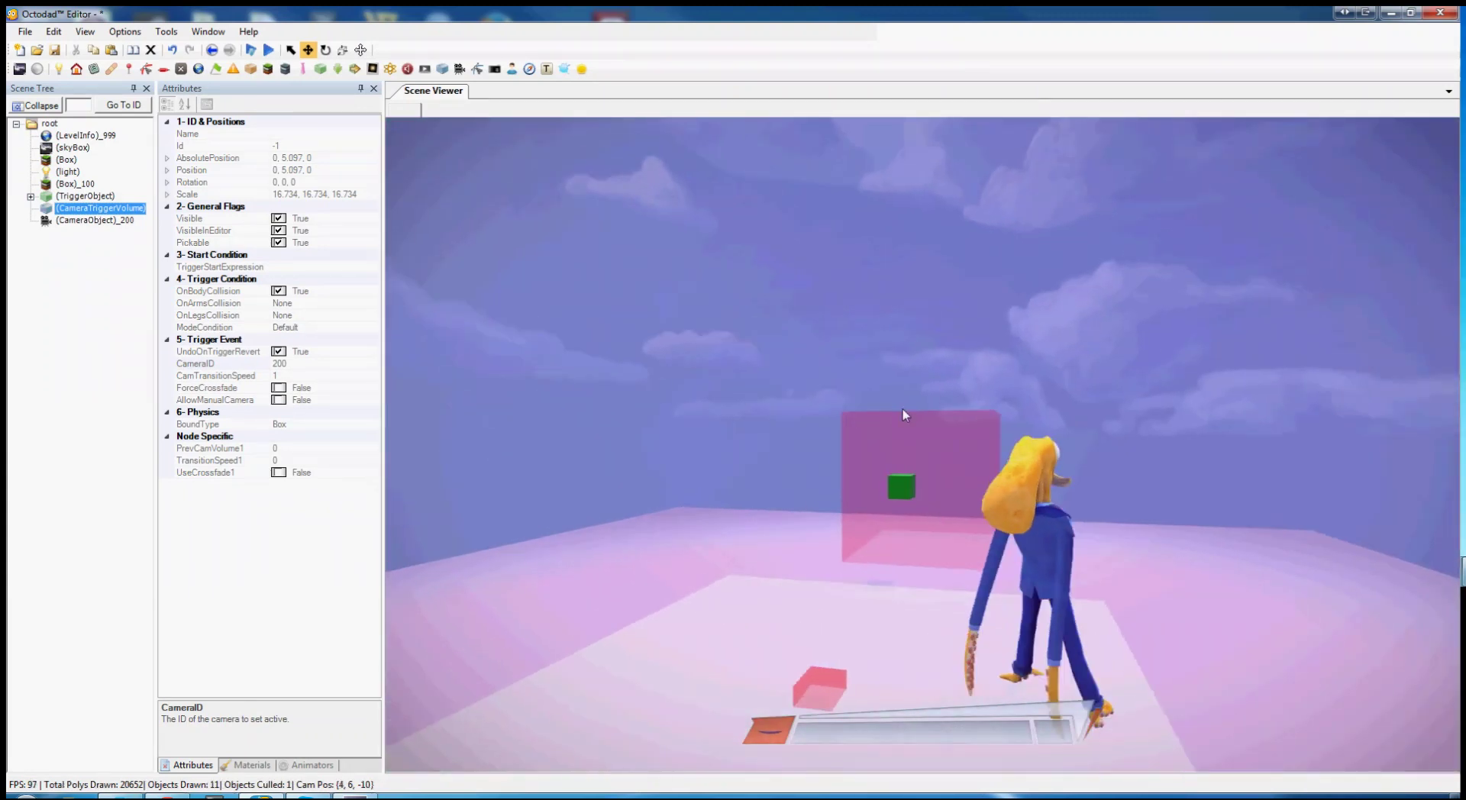
pyautogui.press('Escape')
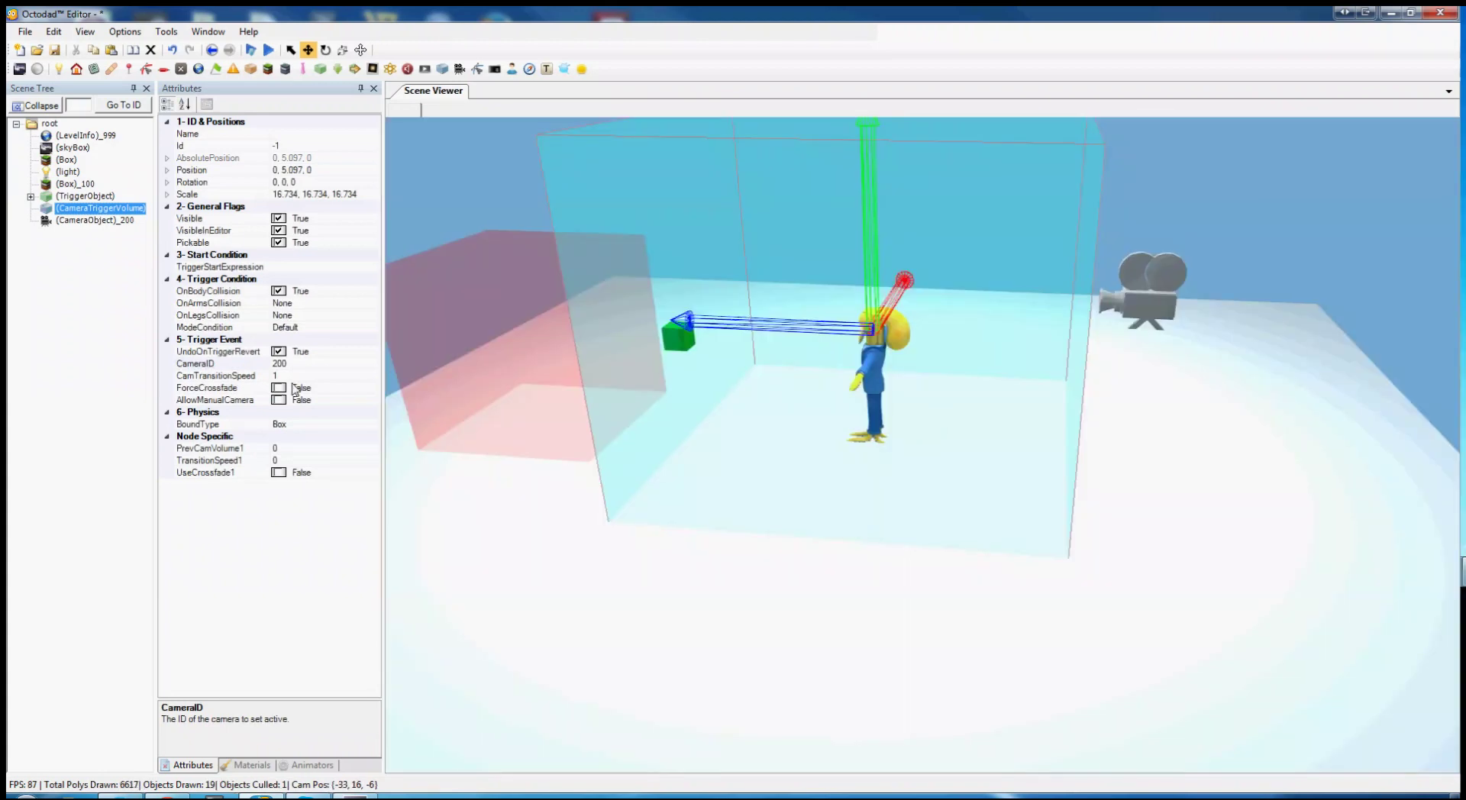
# Set the camera trigger volume's CamTransitionSpeed to 0.5.
pyautogui.click(95, 221)
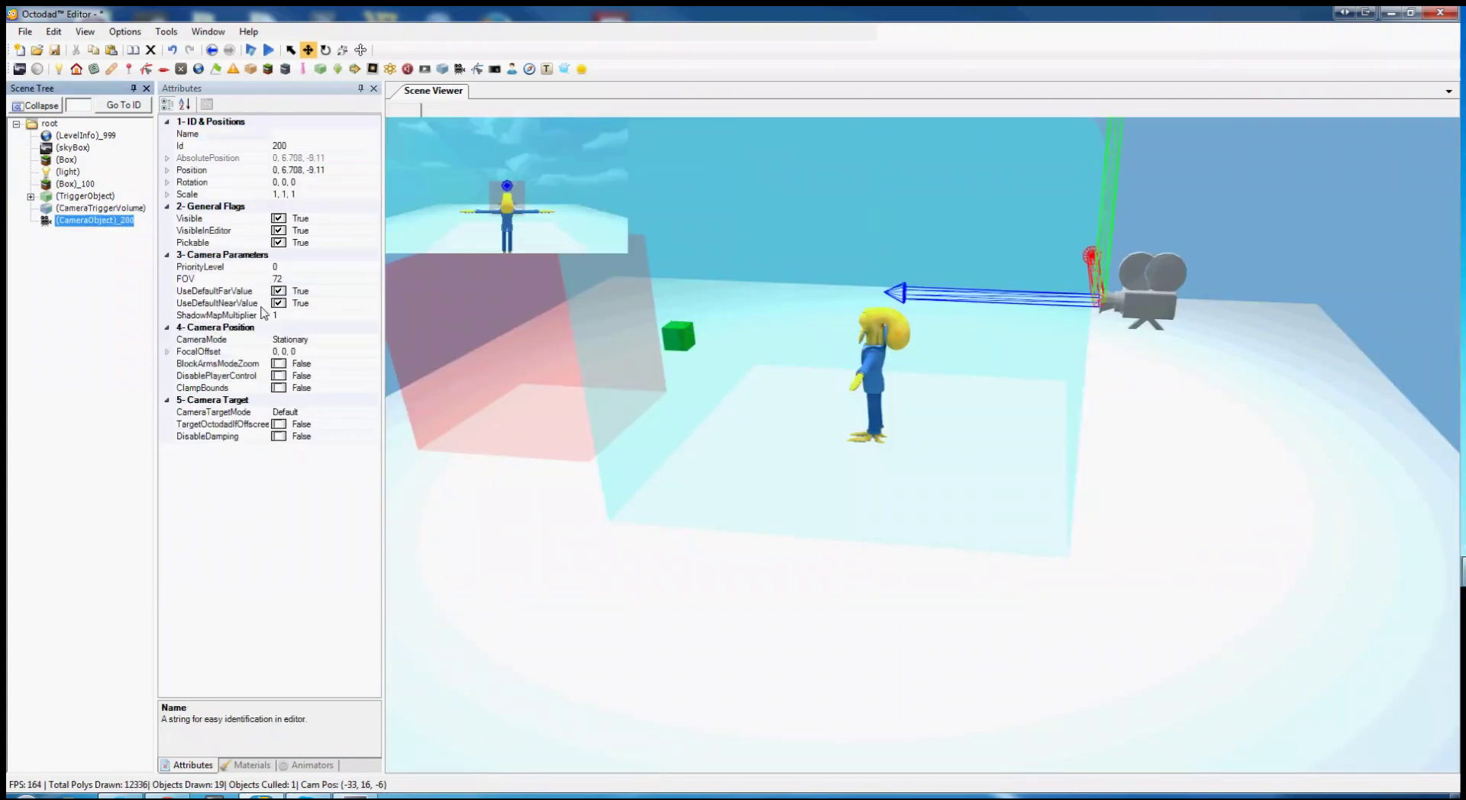
pyautogui.click(308, 316)
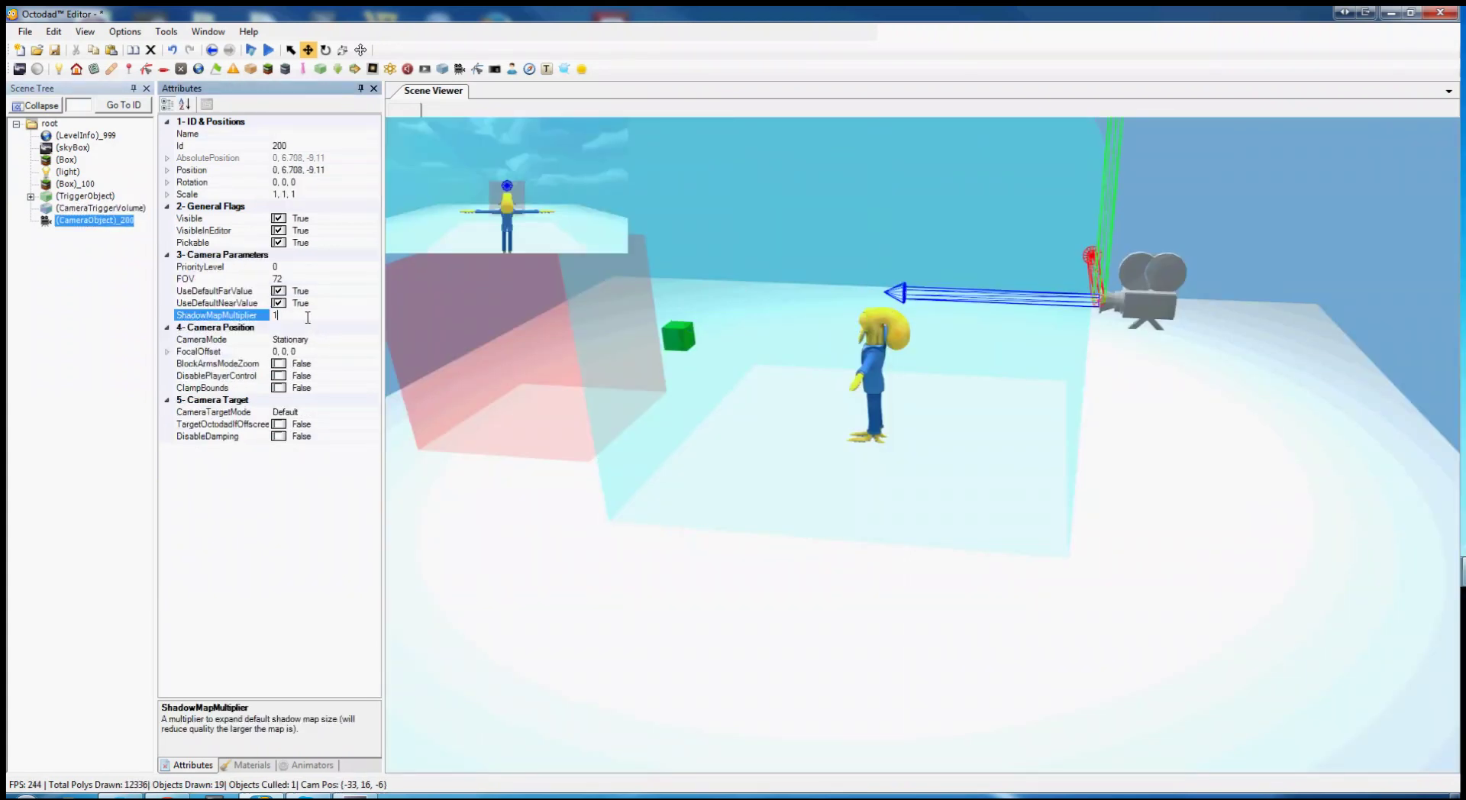
pyautogui.click(99, 209)
pyautogui.click(95, 220)
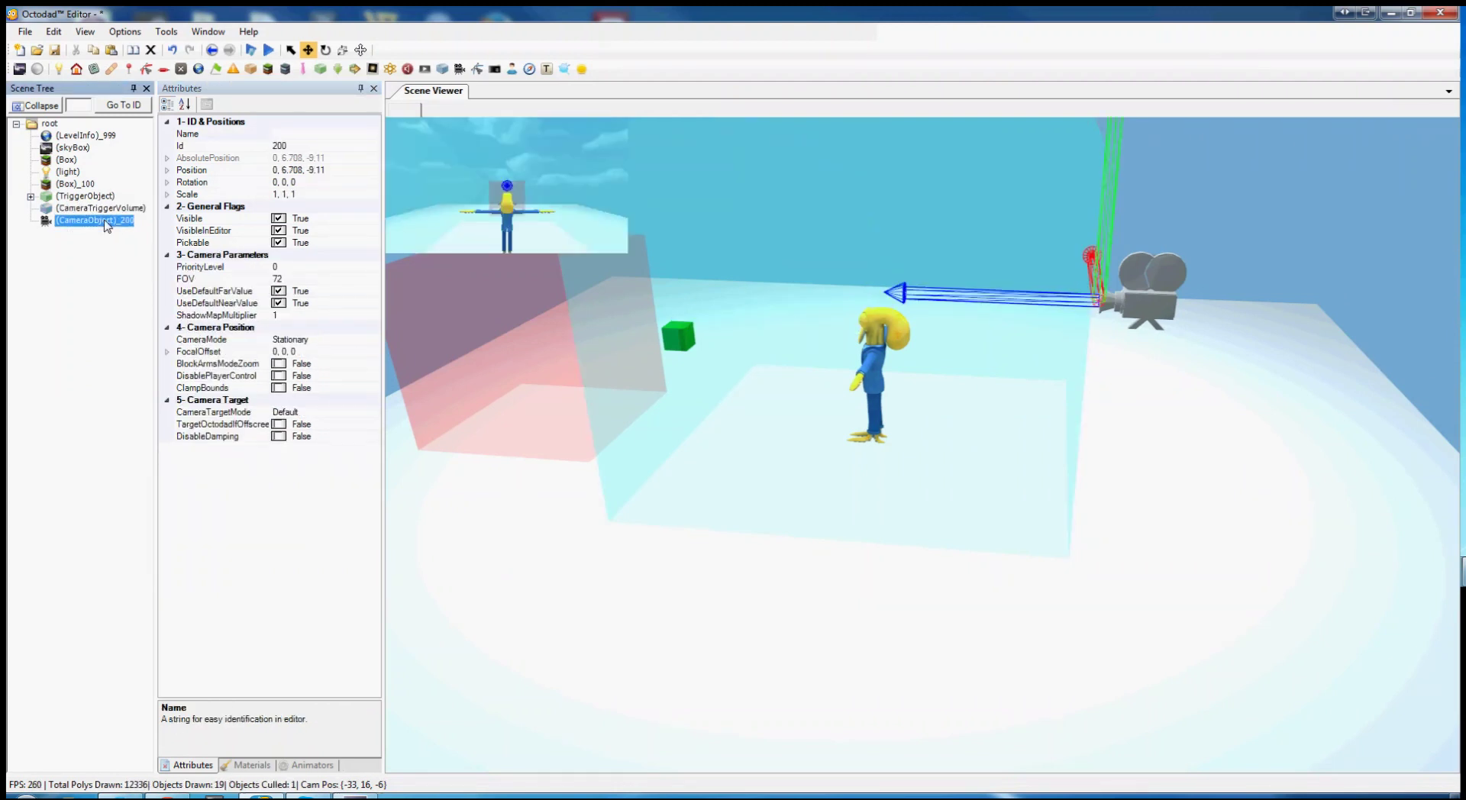
pyautogui.click(105, 208)
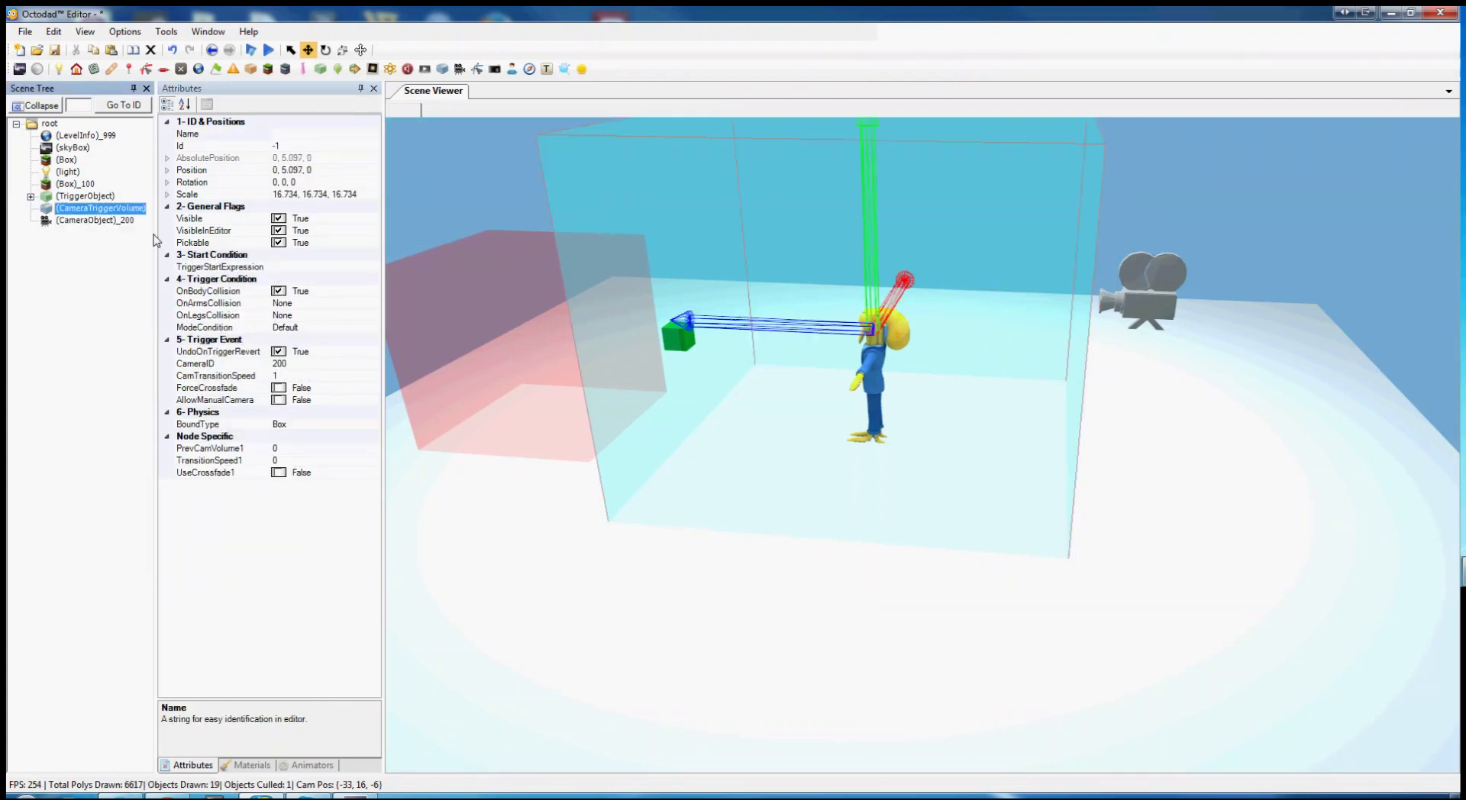
pyautogui.click(298, 377)
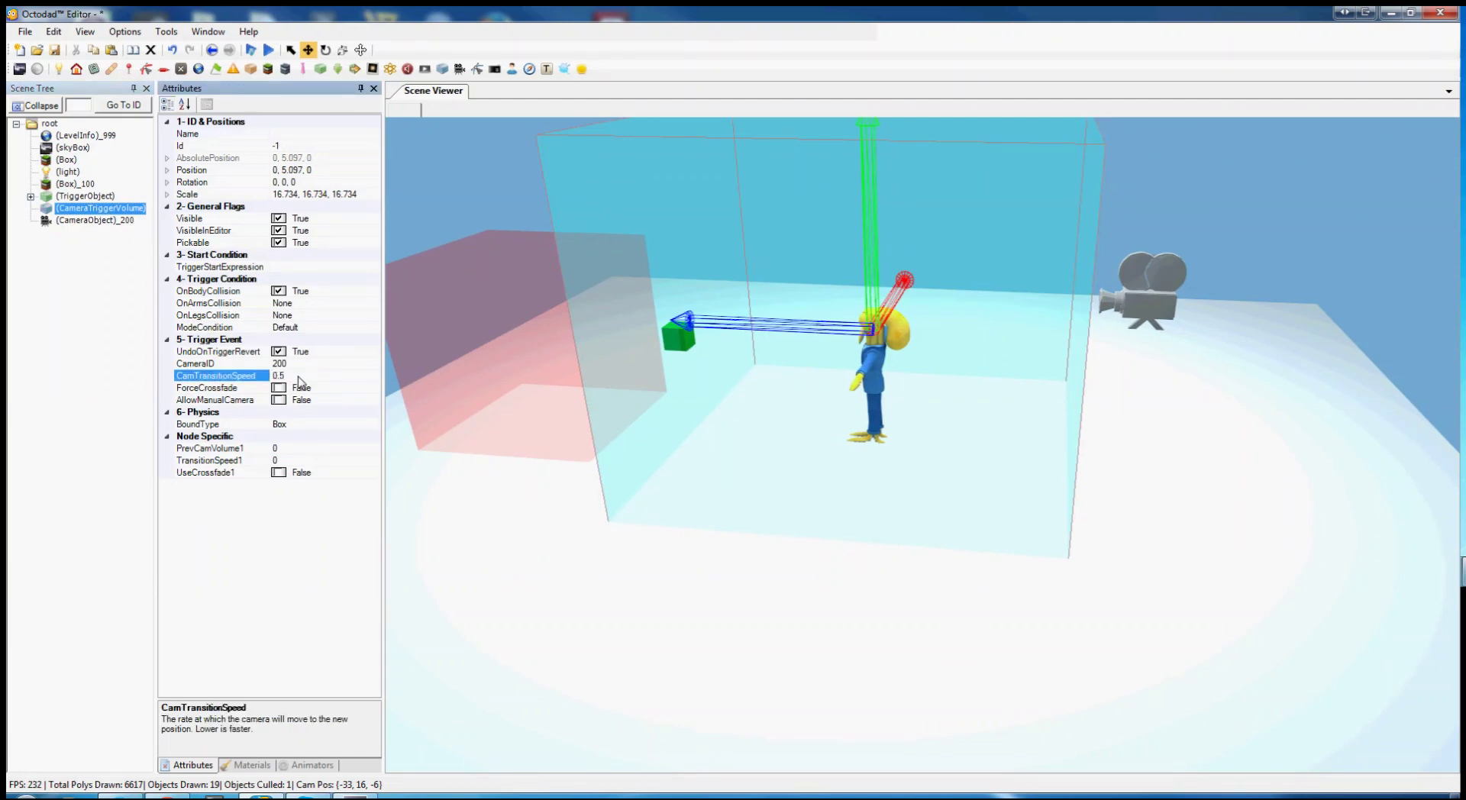
# Play-test the camera transition by walking Octodad across the volume's boundary, and return to editing.
pyautogui.click(270, 50)
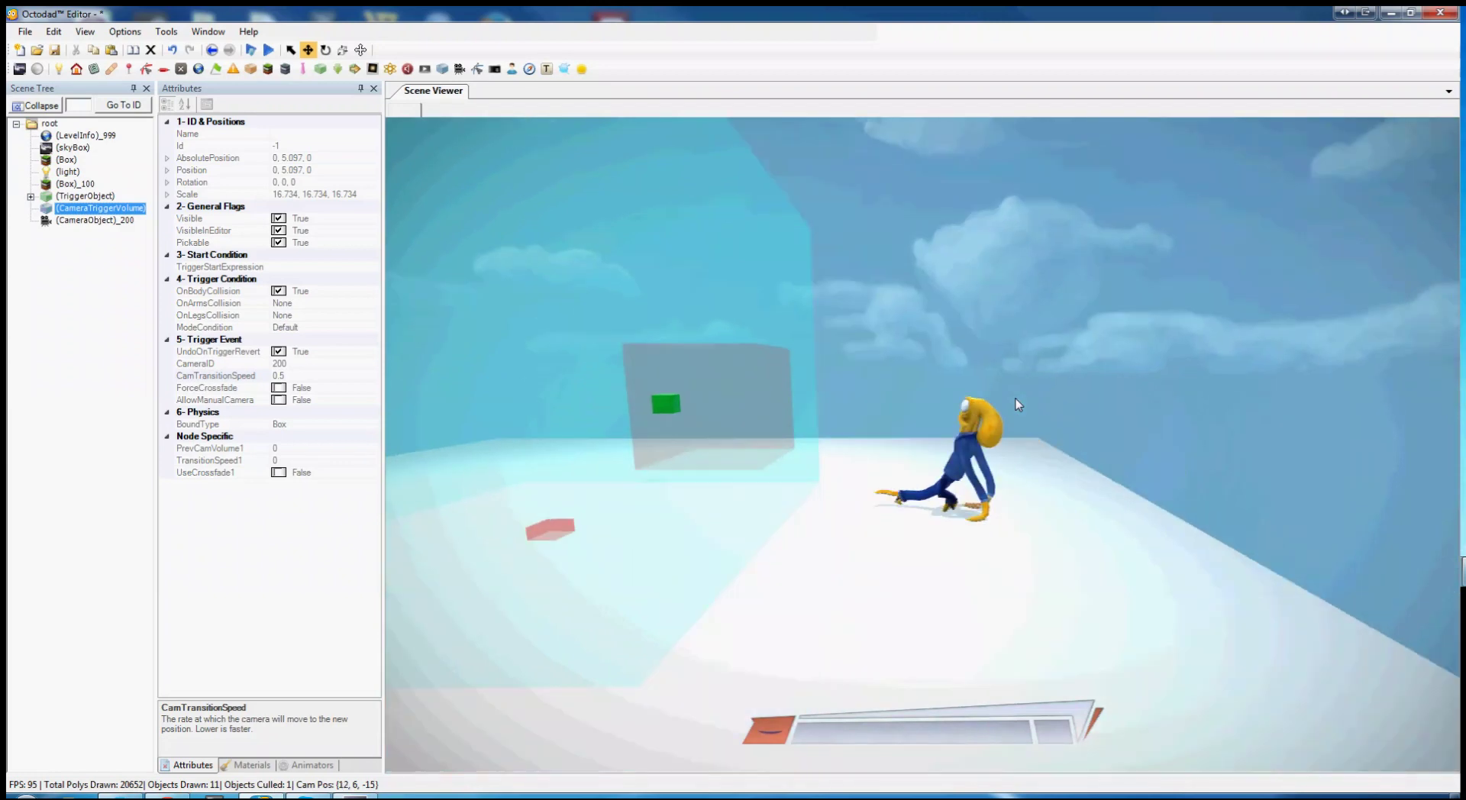
pyautogui.moveTo(1015, 412)
pyautogui.mouseDown()
pyautogui.moveTo(837, 436)
pyautogui.moveTo(850, 423)
pyautogui.mouseUp()
pyautogui.moveTo(851, 423); pyautogui.dragTo(1008, 429, button='right')
pyautogui.moveTo(1008, 429)
pyautogui.mouseDown()
pyautogui.moveTo(850, 409)
pyautogui.moveTo(852, 458)
pyautogui.mouseUp()
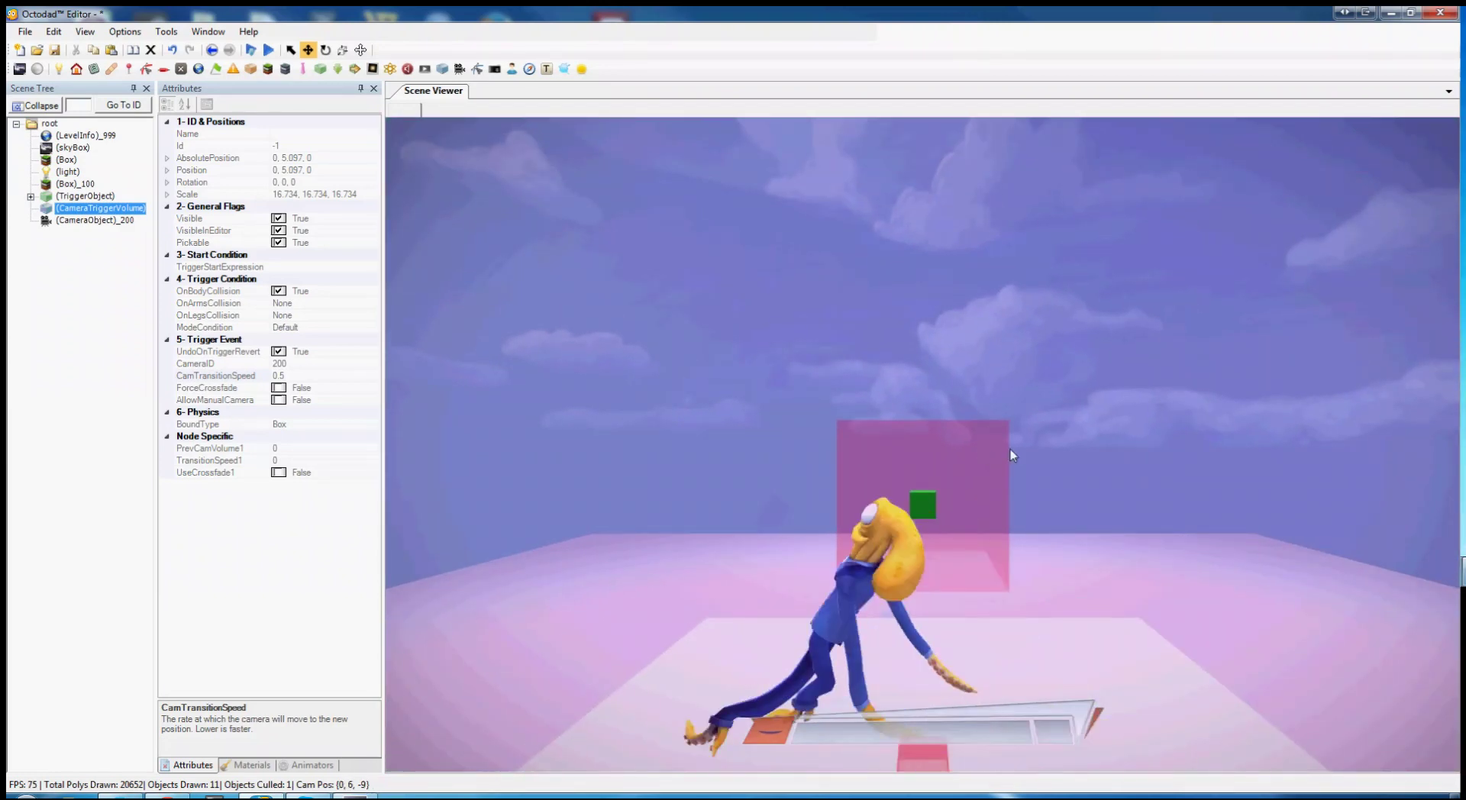
pyautogui.press('Escape')
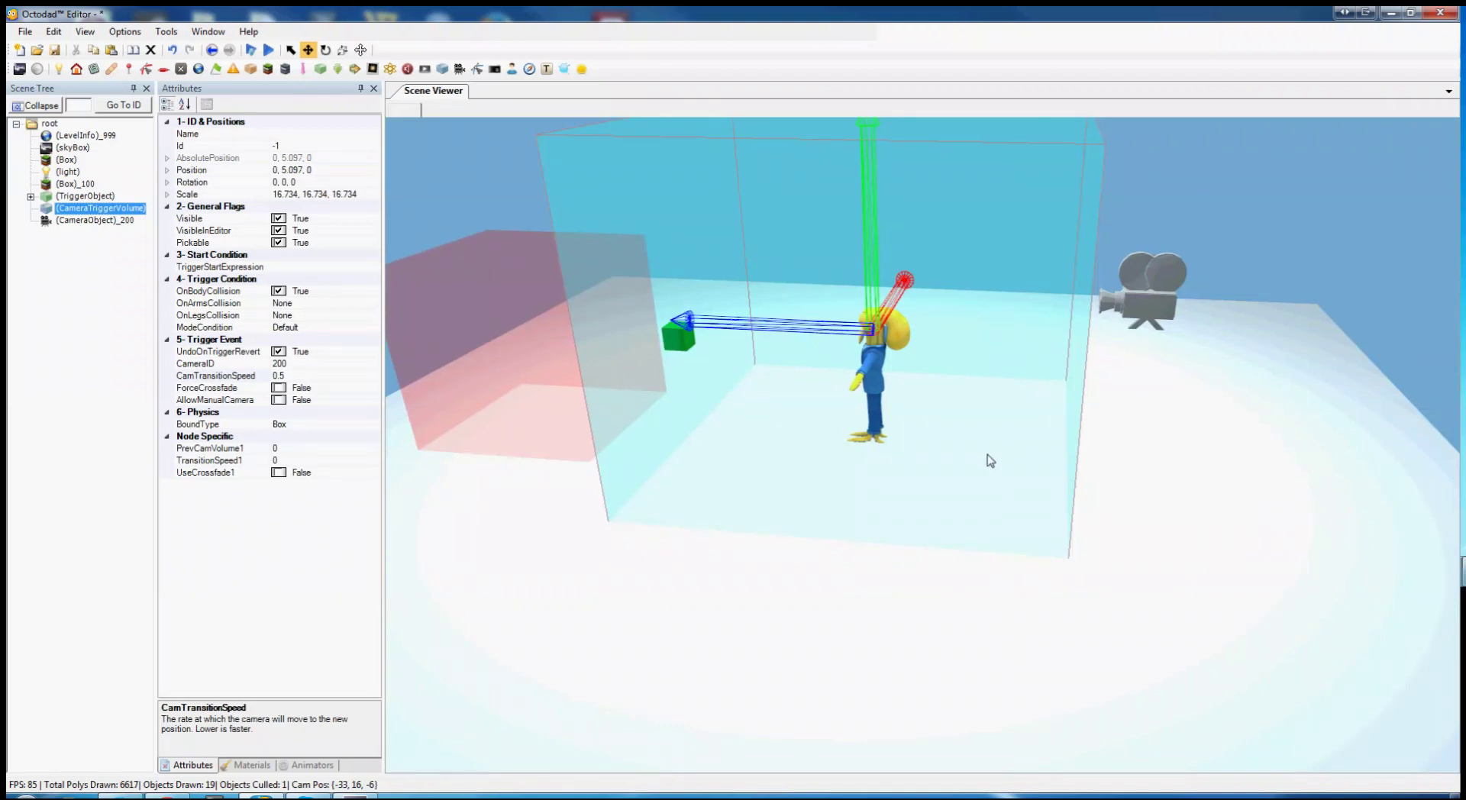
# Set the camera trigger volume's CamTransitionSpeed to 0 and play-test the camera switch.
pyautogui.moveTo(989, 461); pyautogui.dragTo(1014, 450, button='middle')
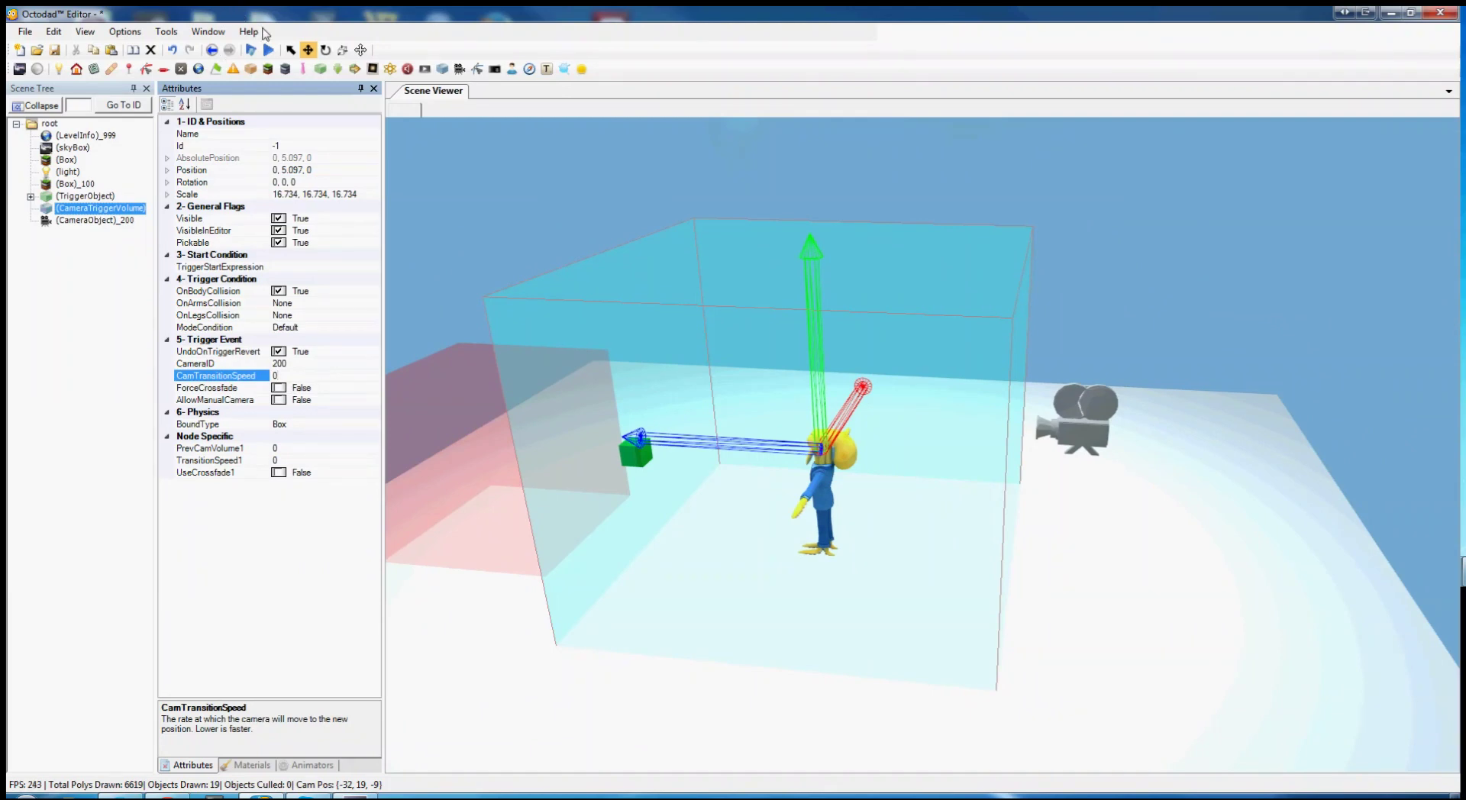
pyautogui.click(269, 50)
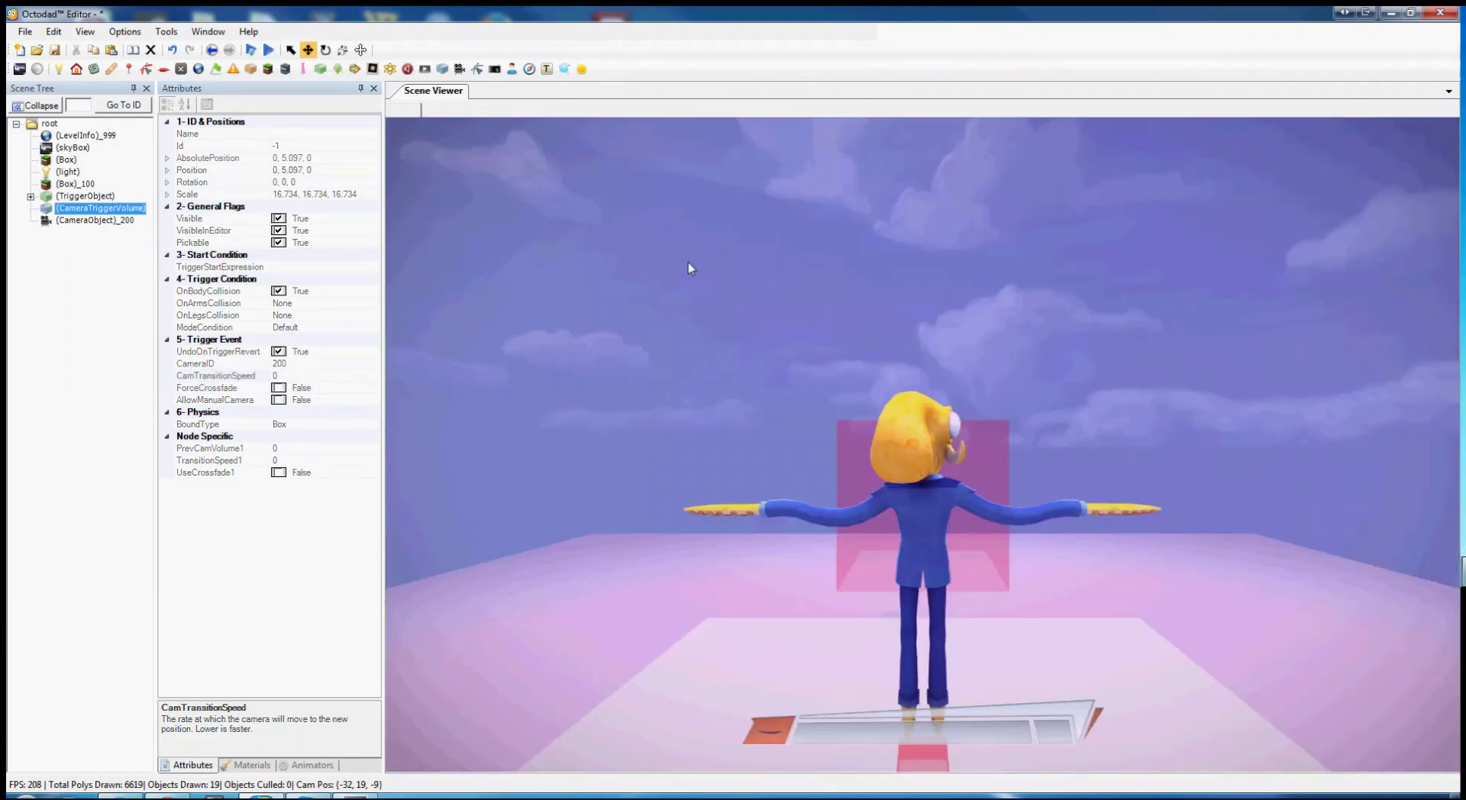
pyautogui.moveTo(795, 469)
pyautogui.mouseDown()
pyautogui.moveTo(1050, 471)
pyautogui.moveTo(900, 442)
pyautogui.moveTo(1021, 461)
pyautogui.moveTo(988, 471)
pyautogui.moveTo(922, 443)
pyautogui.moveTo(977, 473)
pyautogui.moveTo(971, 449)
pyautogui.moveTo(1019, 450)
pyautogui.moveTo(940, 450)
pyautogui.moveTo(983, 447)
pyautogui.mouseUp()
pyautogui.press('Escape')
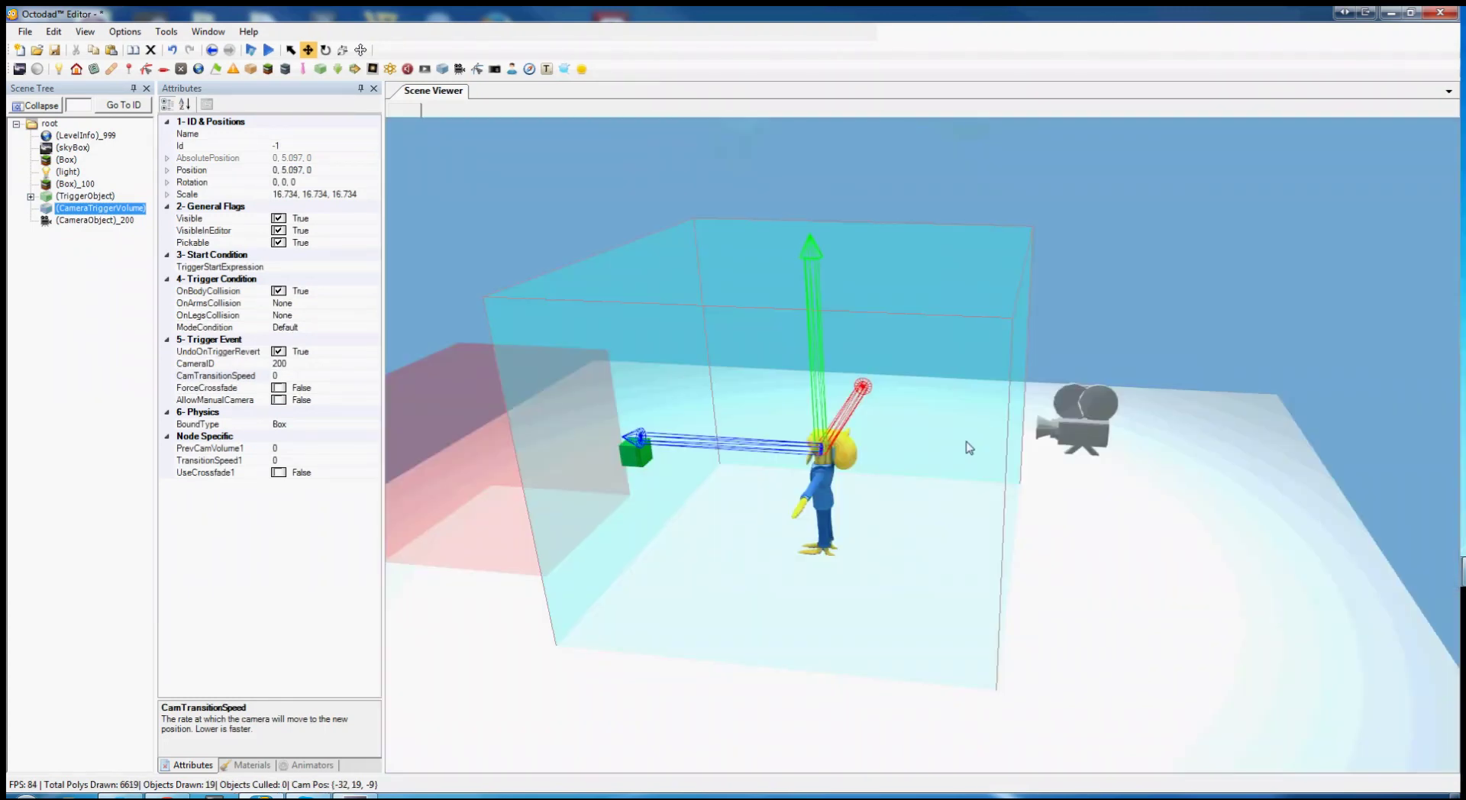
# Set the camera object's CameraTargetMode to Octodad.
pyautogui.click(86, 221)
pyautogui.click(91, 211)
pyautogui.scroll(-5, 697, 329)
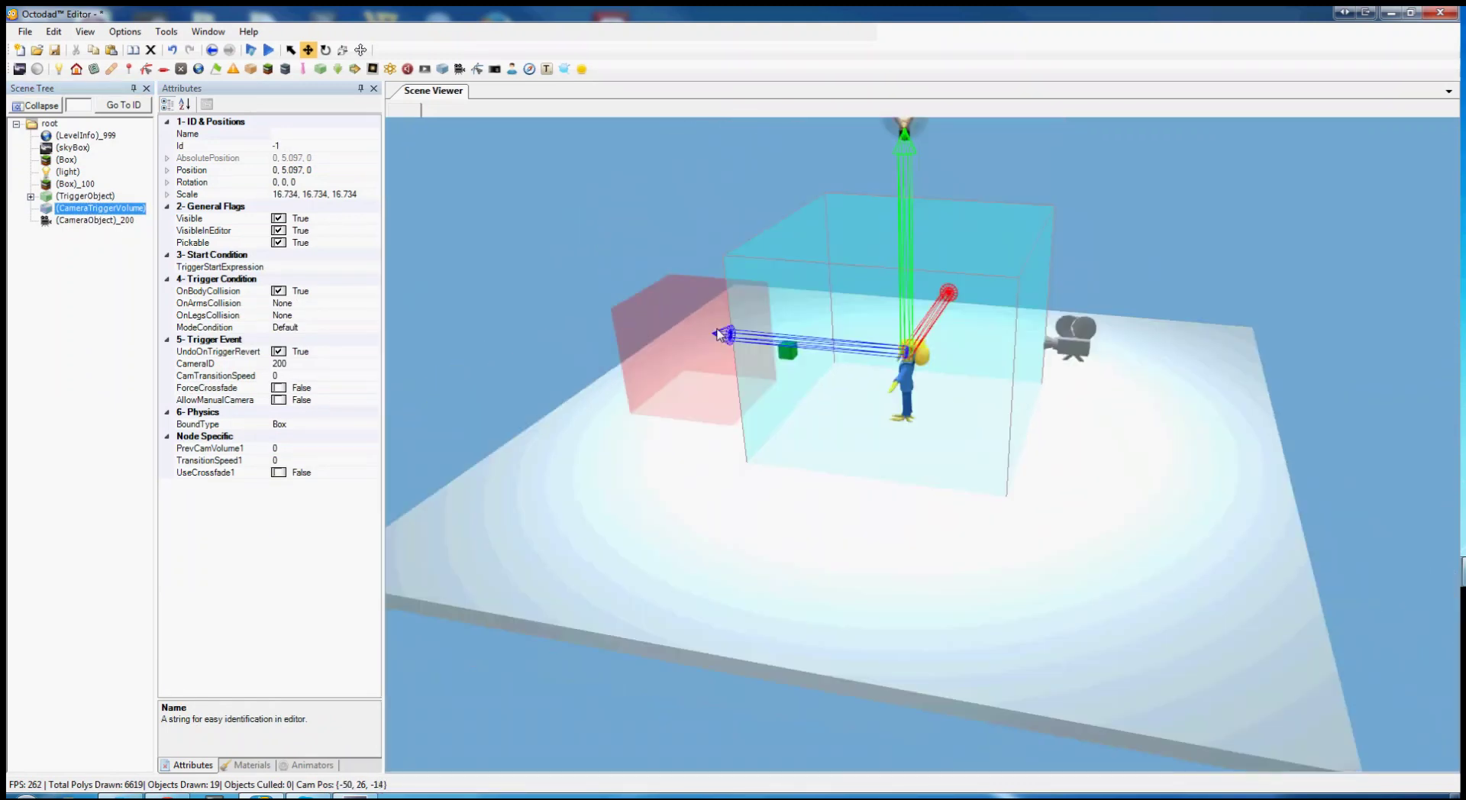
pyautogui.click(89, 221)
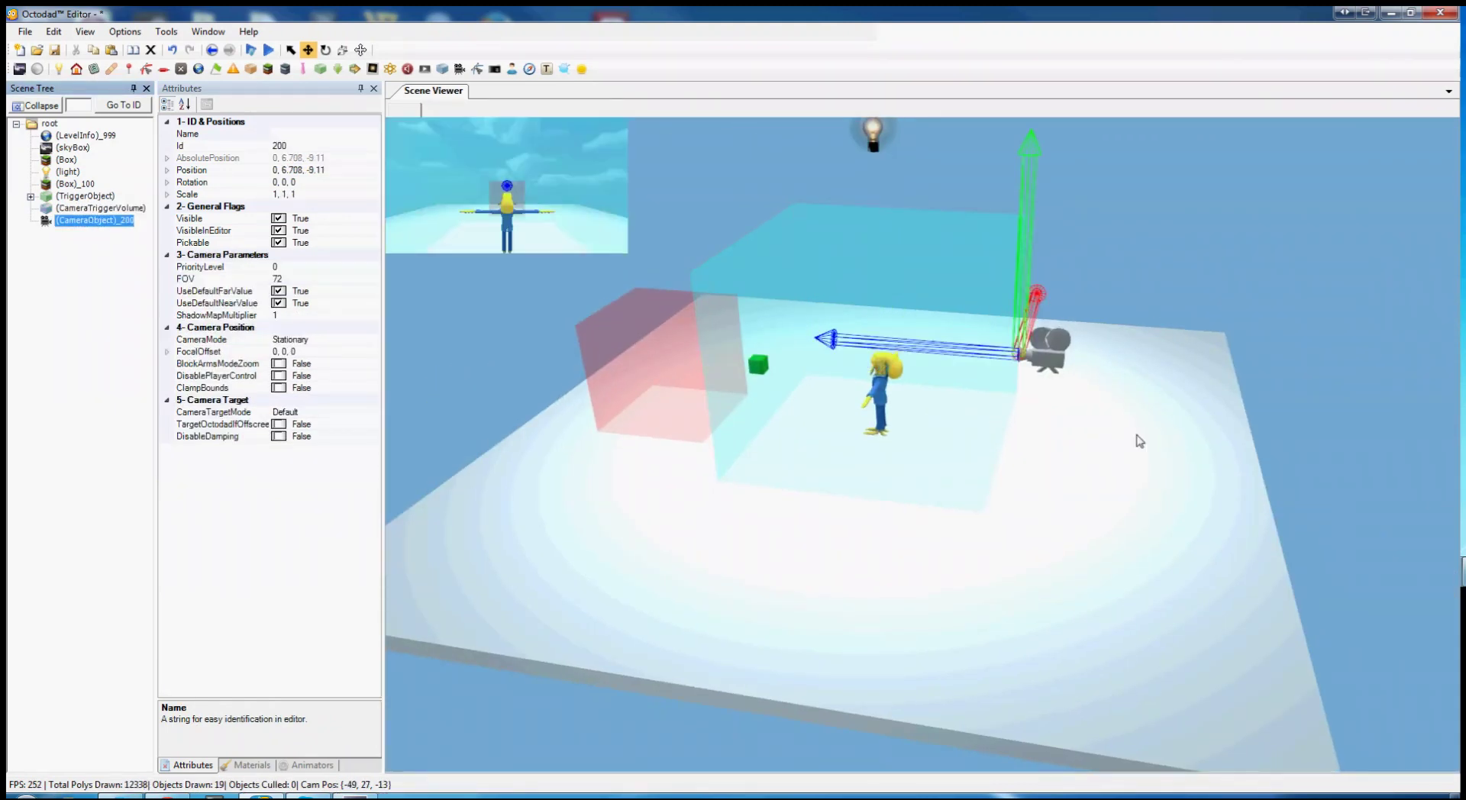
pyautogui.click(321, 341)
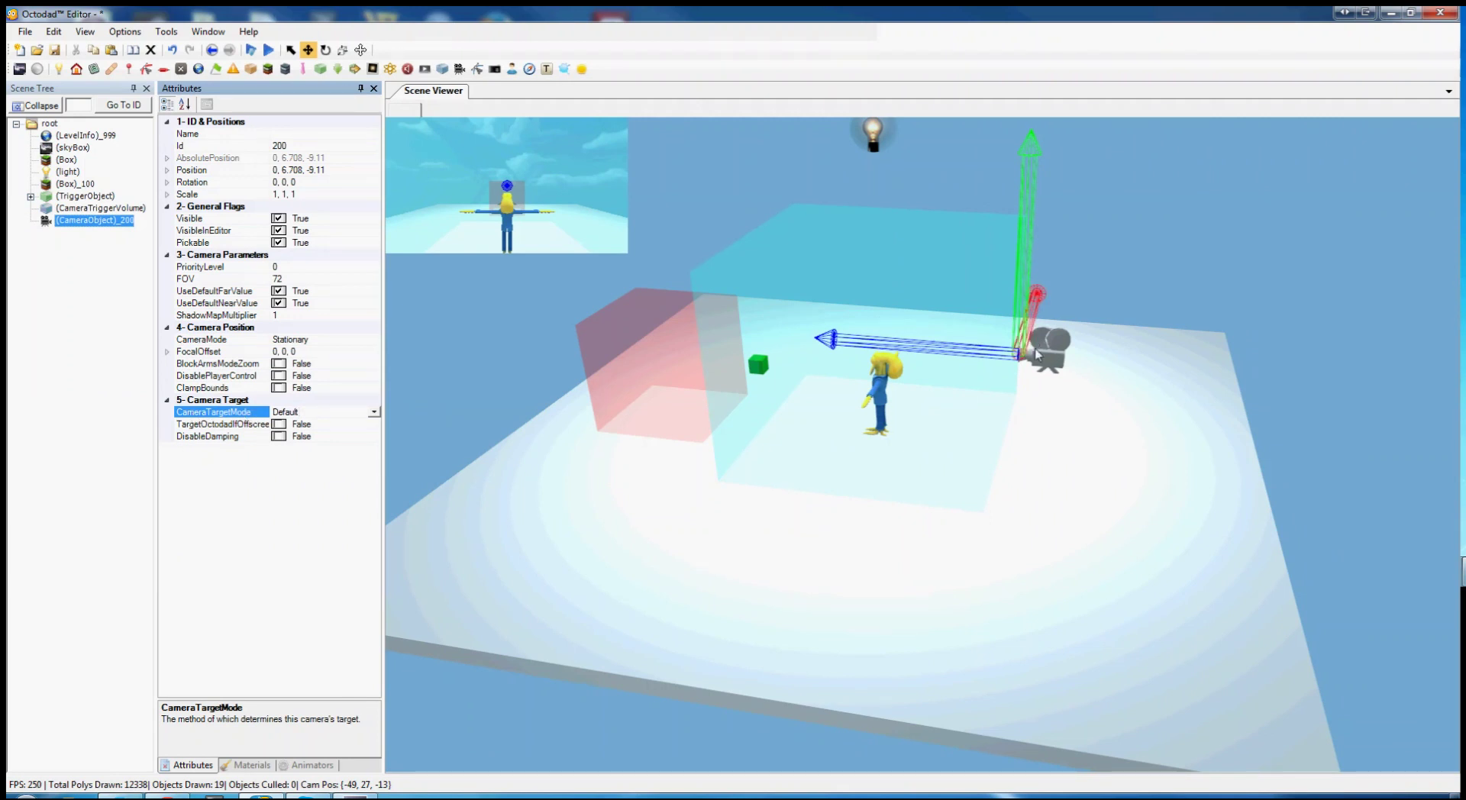
pyautogui.click(375, 411)
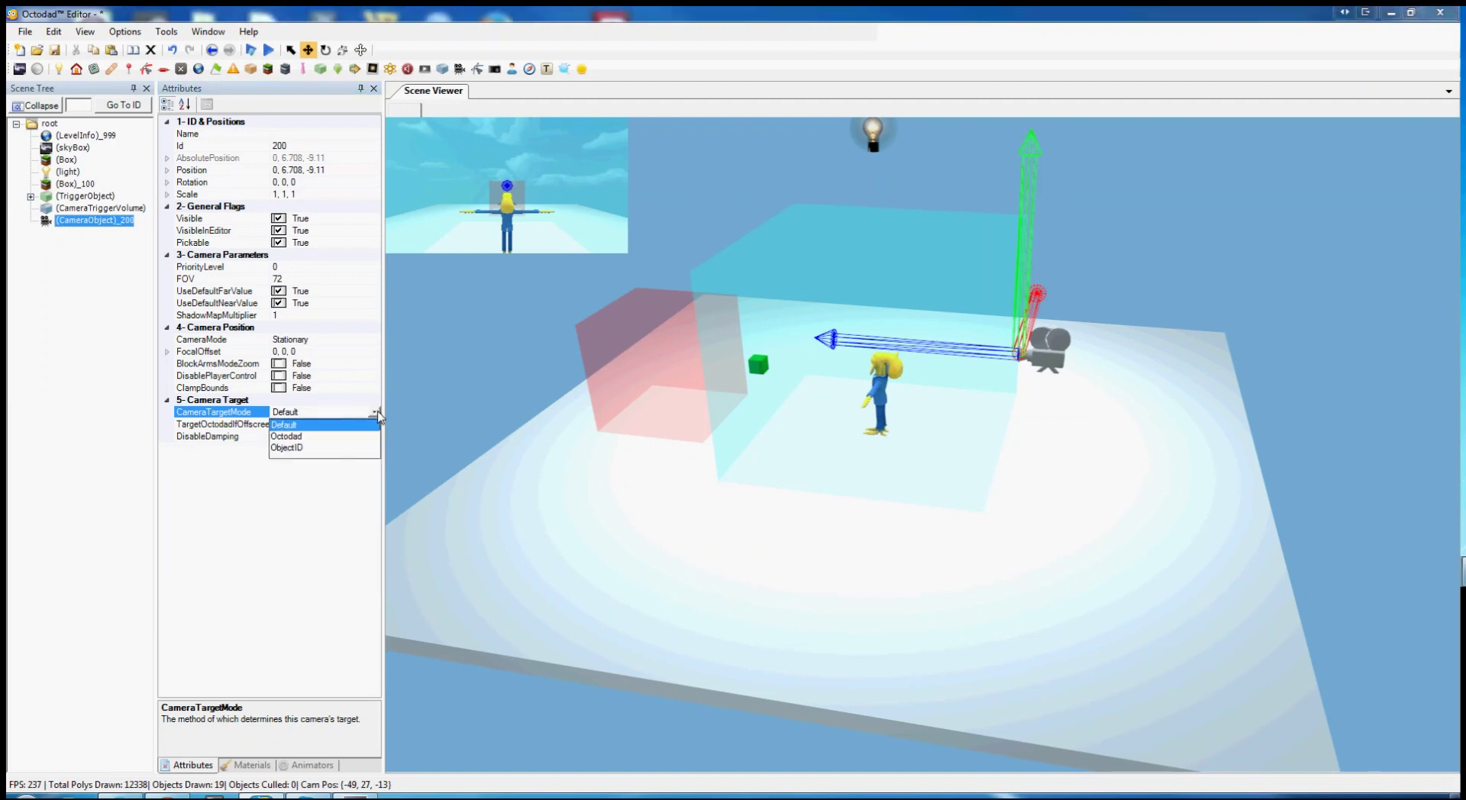
pyautogui.click(302, 436)
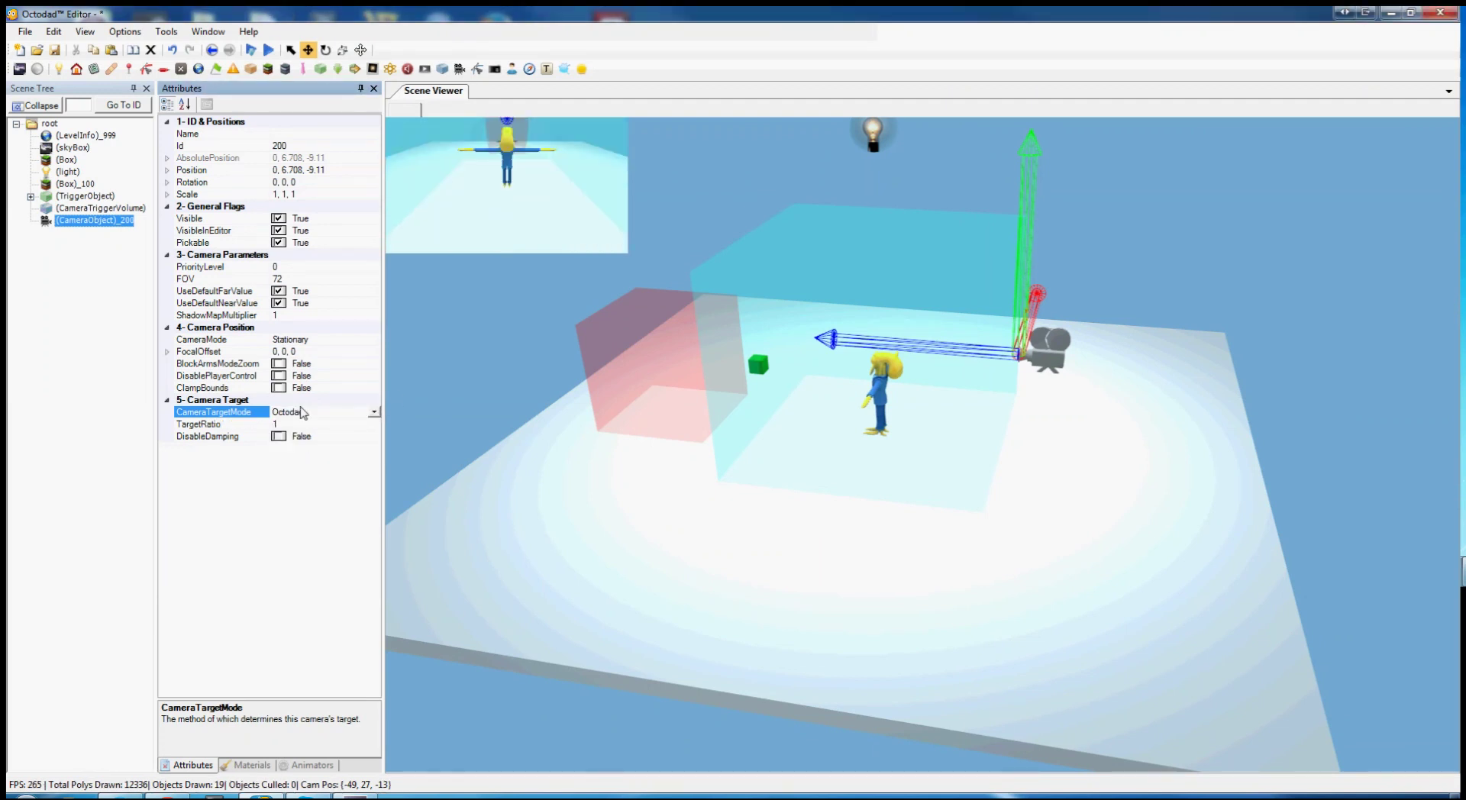
# Change the camera object's CameraTargetMode to ObjectID and set its ObjectID to 100.
pyautogui.click(374, 413)
pyautogui.click(305, 449)
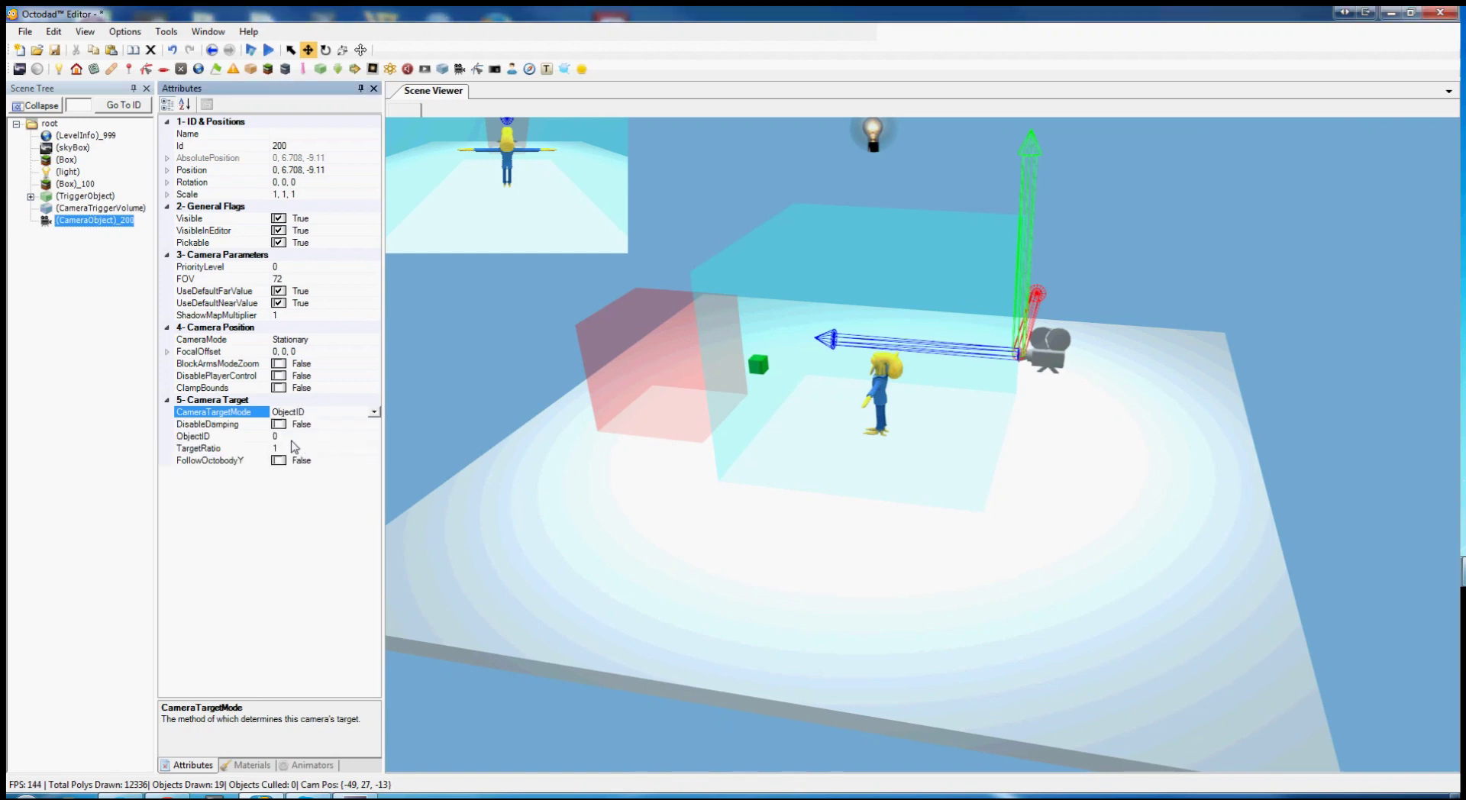
pyautogui.write('100')
pyautogui.press('Return')
# Switch the camera object's CameraTargetMode back to Octodad.
pyautogui.click(365, 413)
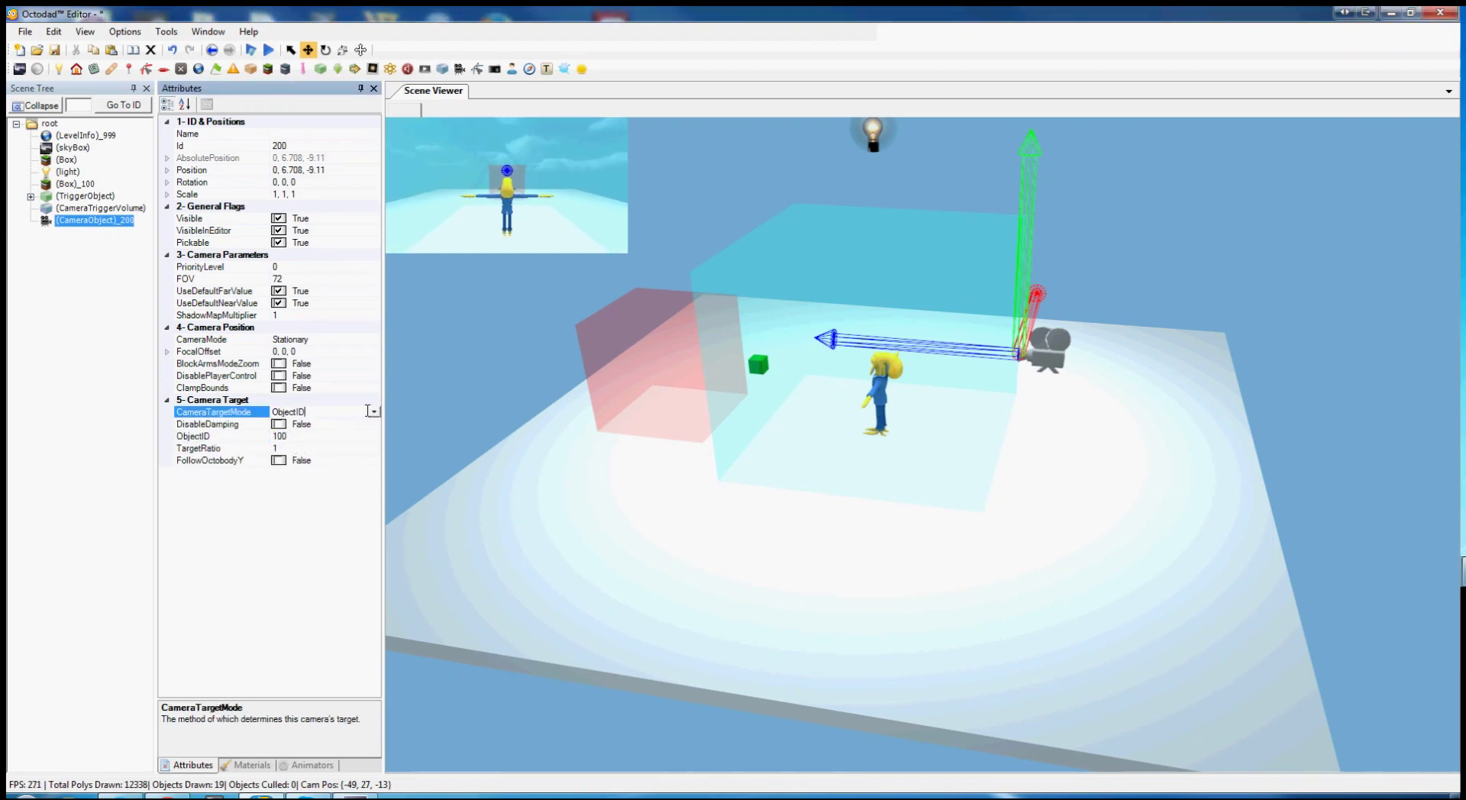
pyautogui.click(374, 413)
pyautogui.click(321, 437)
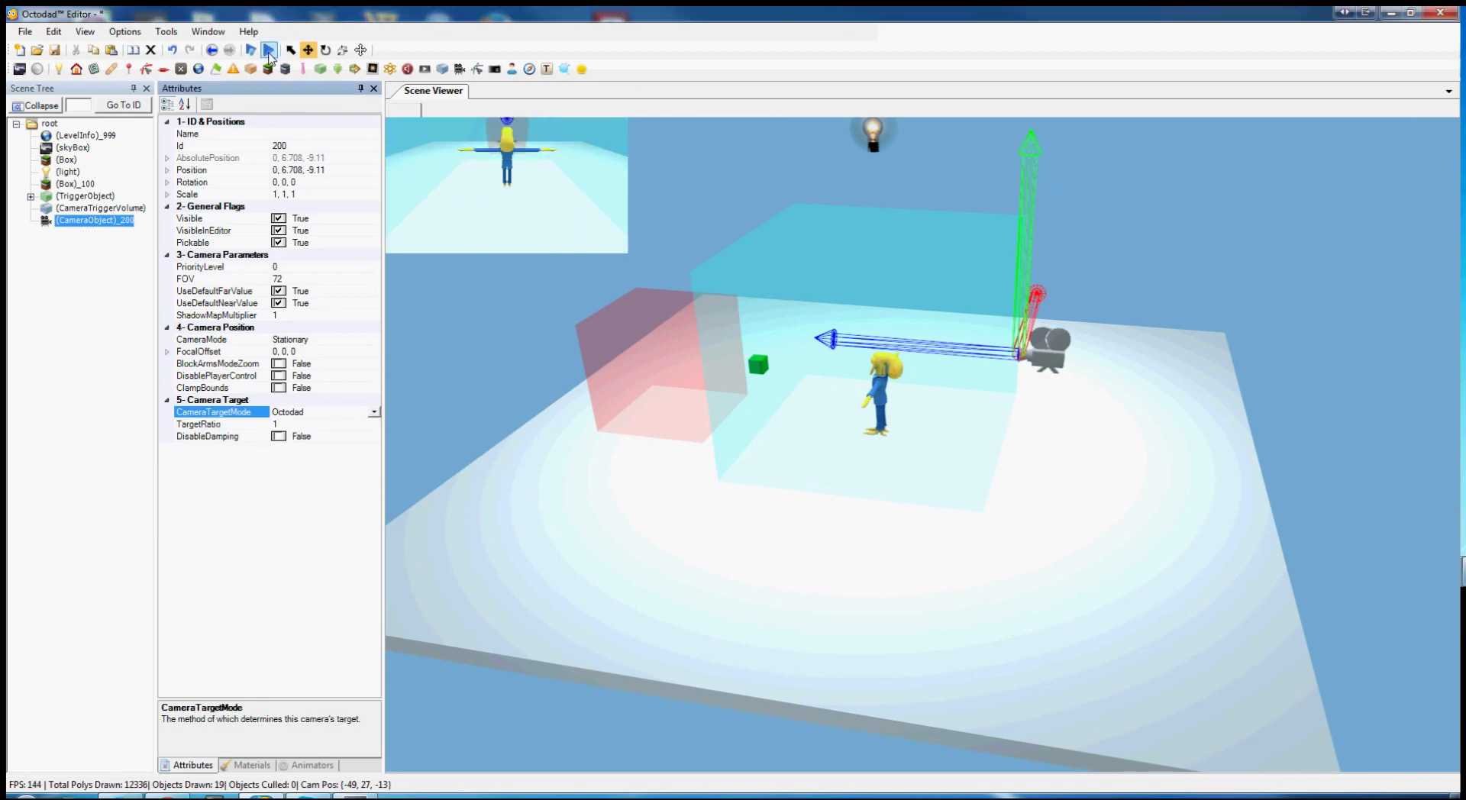
# Play-test the level with the stationary camera targeting Octodad, walking him out of the camera trigger volume.
pyautogui.click(268, 51)
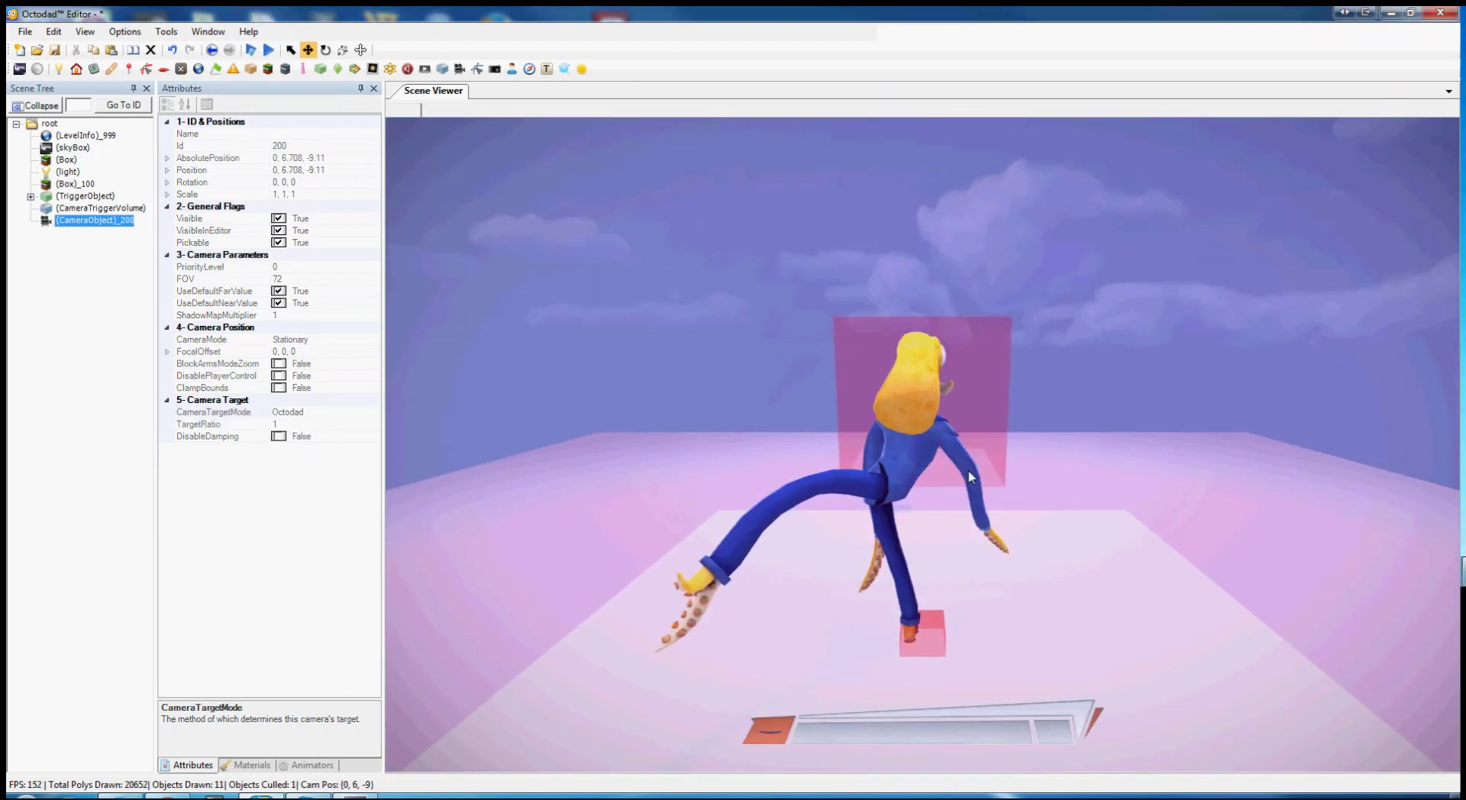
pyautogui.moveTo(968, 477); pyautogui.dragTo(906, 455)
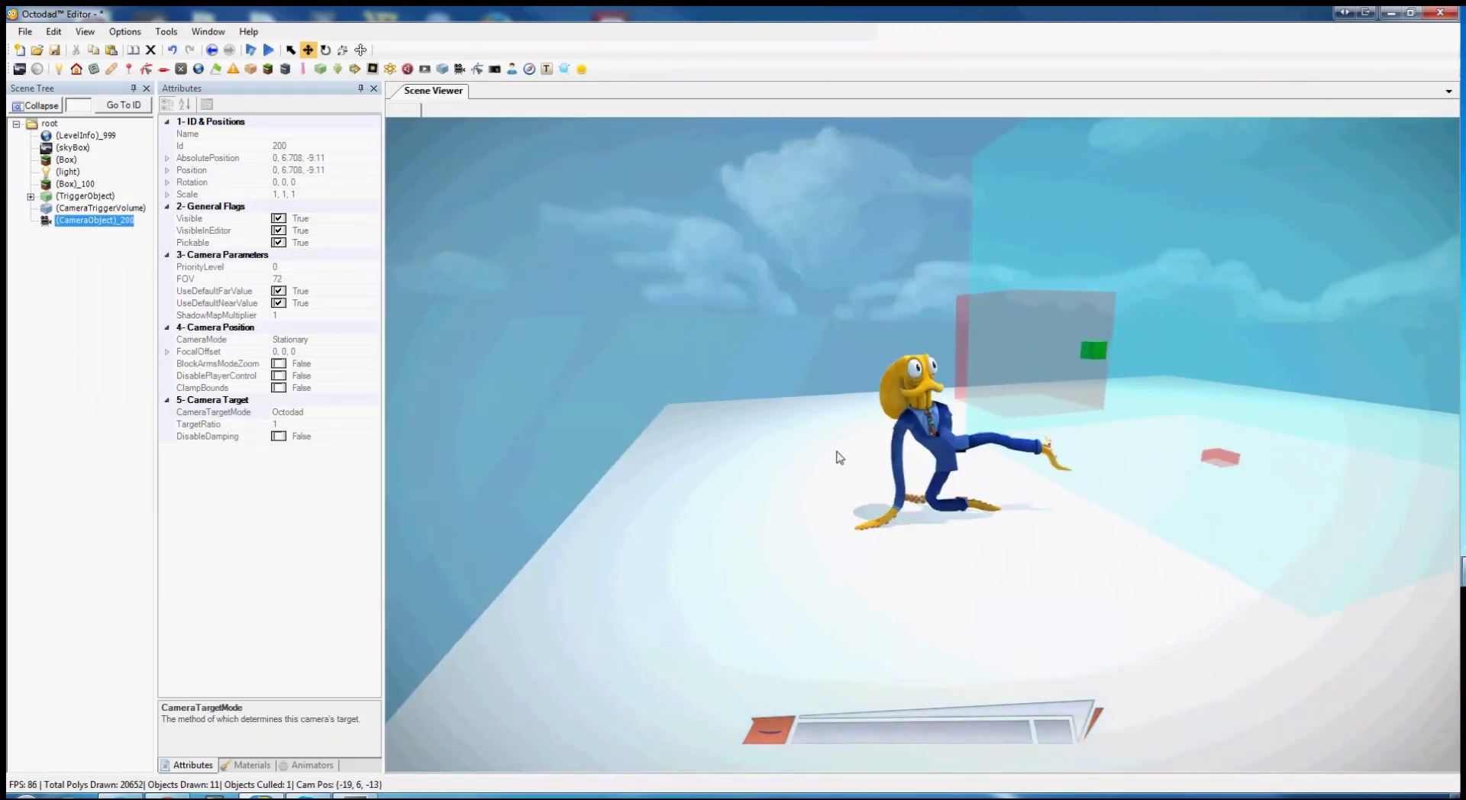
pyautogui.press('Escape')
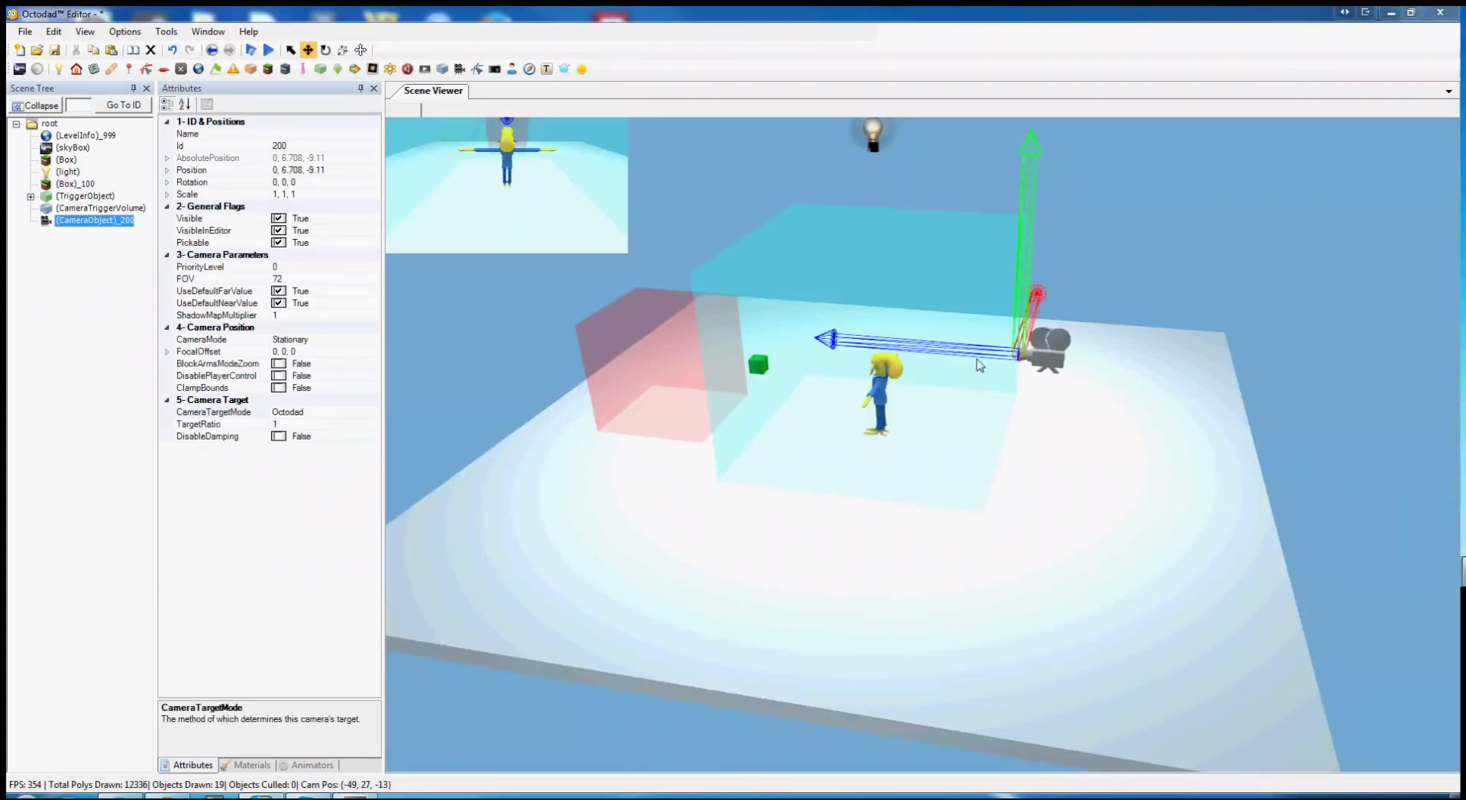
# Set the camera object's CameraMode to FixedAngle.
pyautogui.moveTo(1007, 415)
pyautogui.mouseDown(button='middle')
pyautogui.moveTo(1005, 461)
pyautogui.moveTo(1024, 415)
pyautogui.mouseUp(button='middle')
pyautogui.moveTo(1036, 355); pyautogui.dragTo(1032, 367, button='middle')
pyautogui.moveTo(1031, 407); pyautogui.dragTo(1039, 347)
pyautogui.click(348, 330)
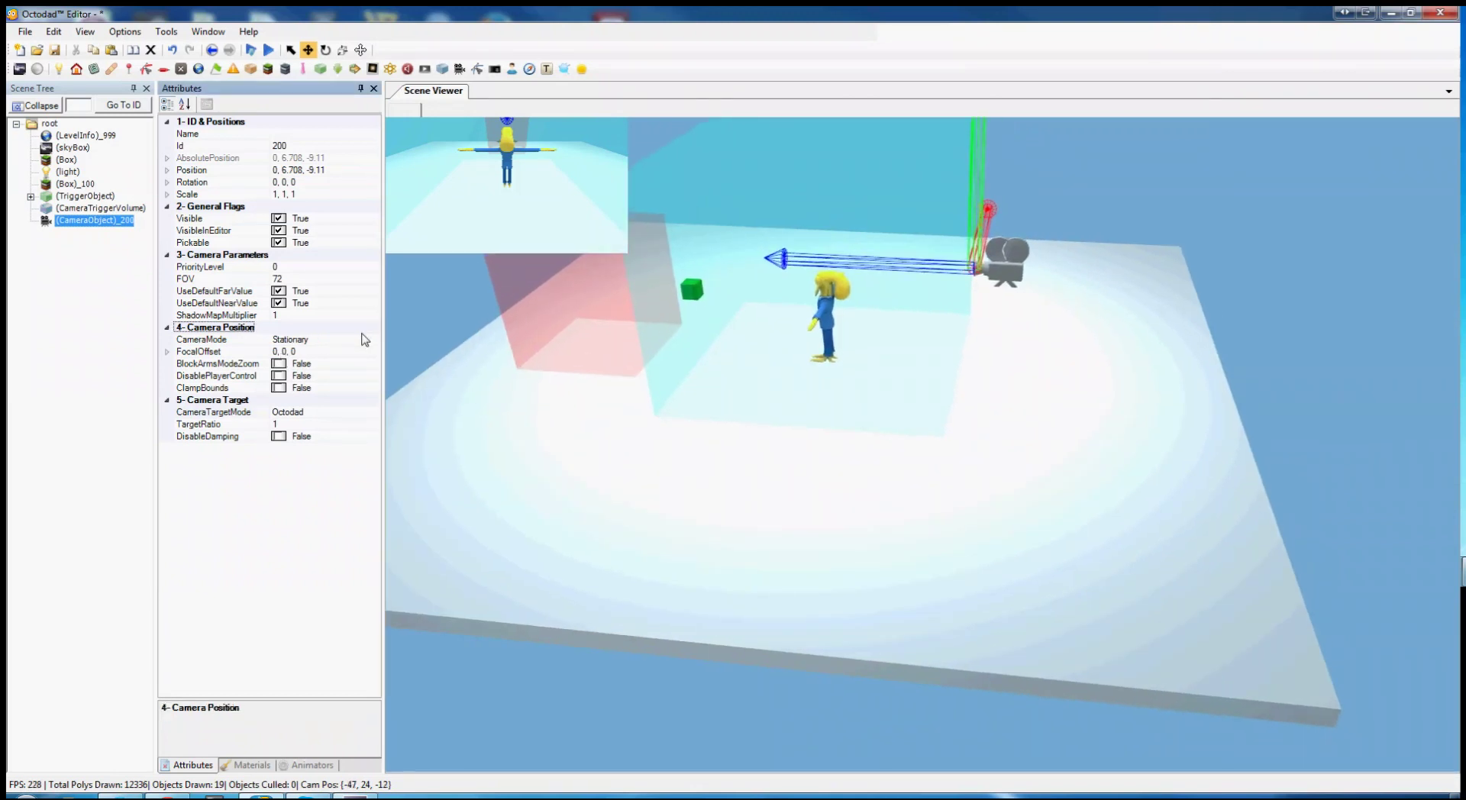
pyautogui.click(374, 340)
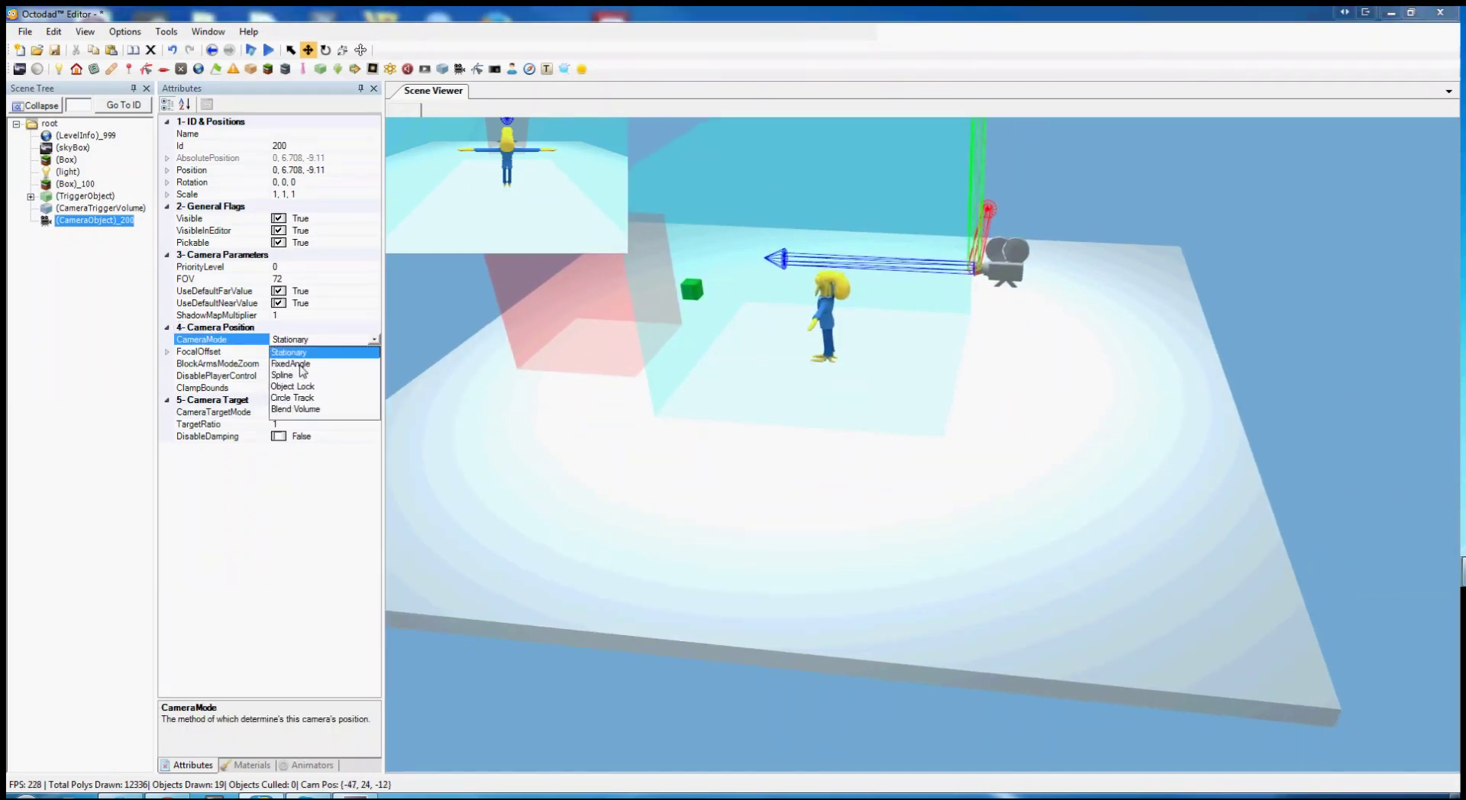
pyautogui.click(301, 365)
# Scale the camera trigger volume up uniformly to about 46.7 so it covers the whole floor.
pyautogui.moveTo(746, 455); pyautogui.dragTo(857, 491, button='middle')
pyautogui.click(815, 365)
pyautogui.press('r')
pyautogui.moveTo(873, 370); pyautogui.dragTo(973, 297)
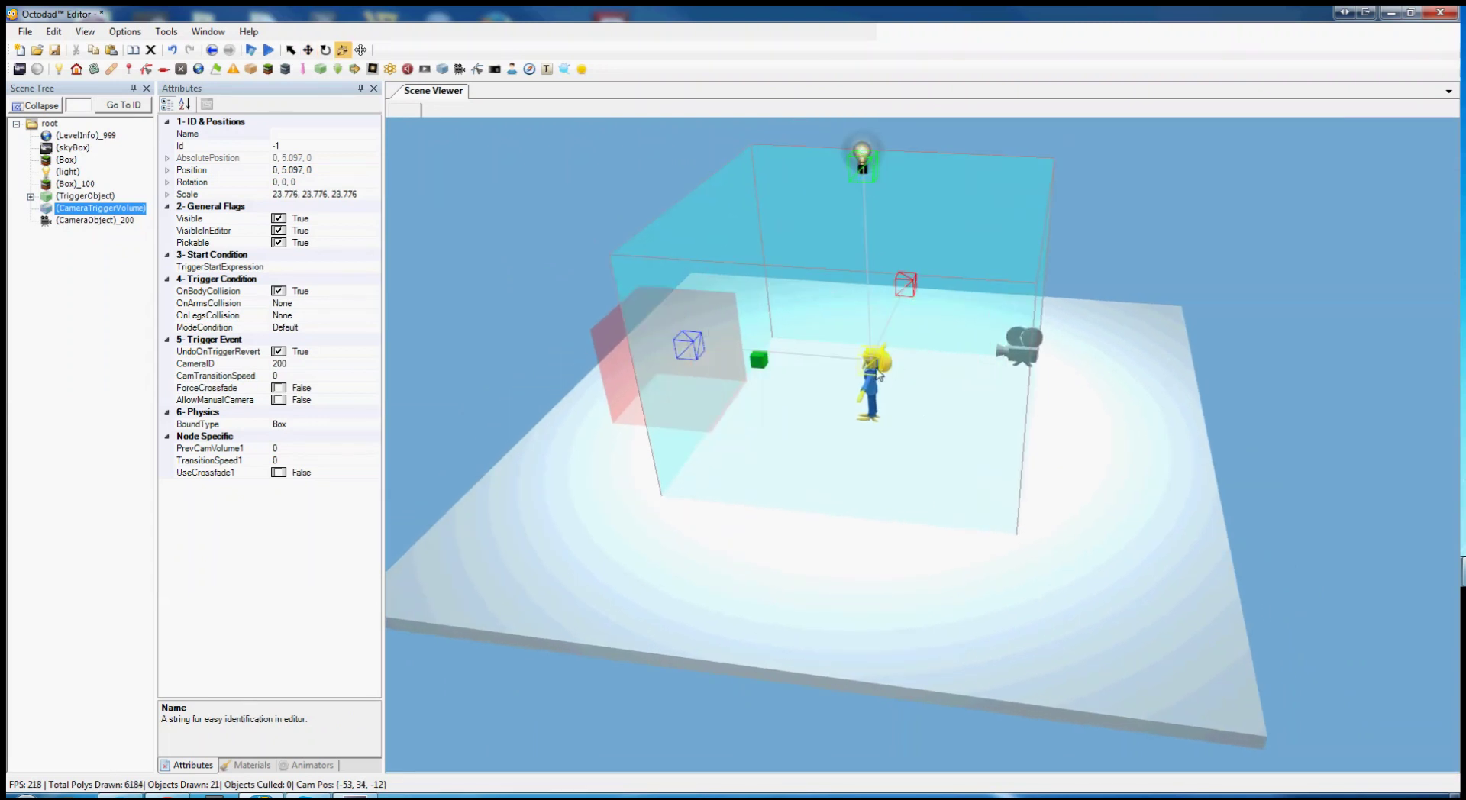
pyautogui.moveTo(878, 374); pyautogui.dragTo(995, 275)
pyautogui.moveTo(876, 363); pyautogui.dragTo(974, 272)
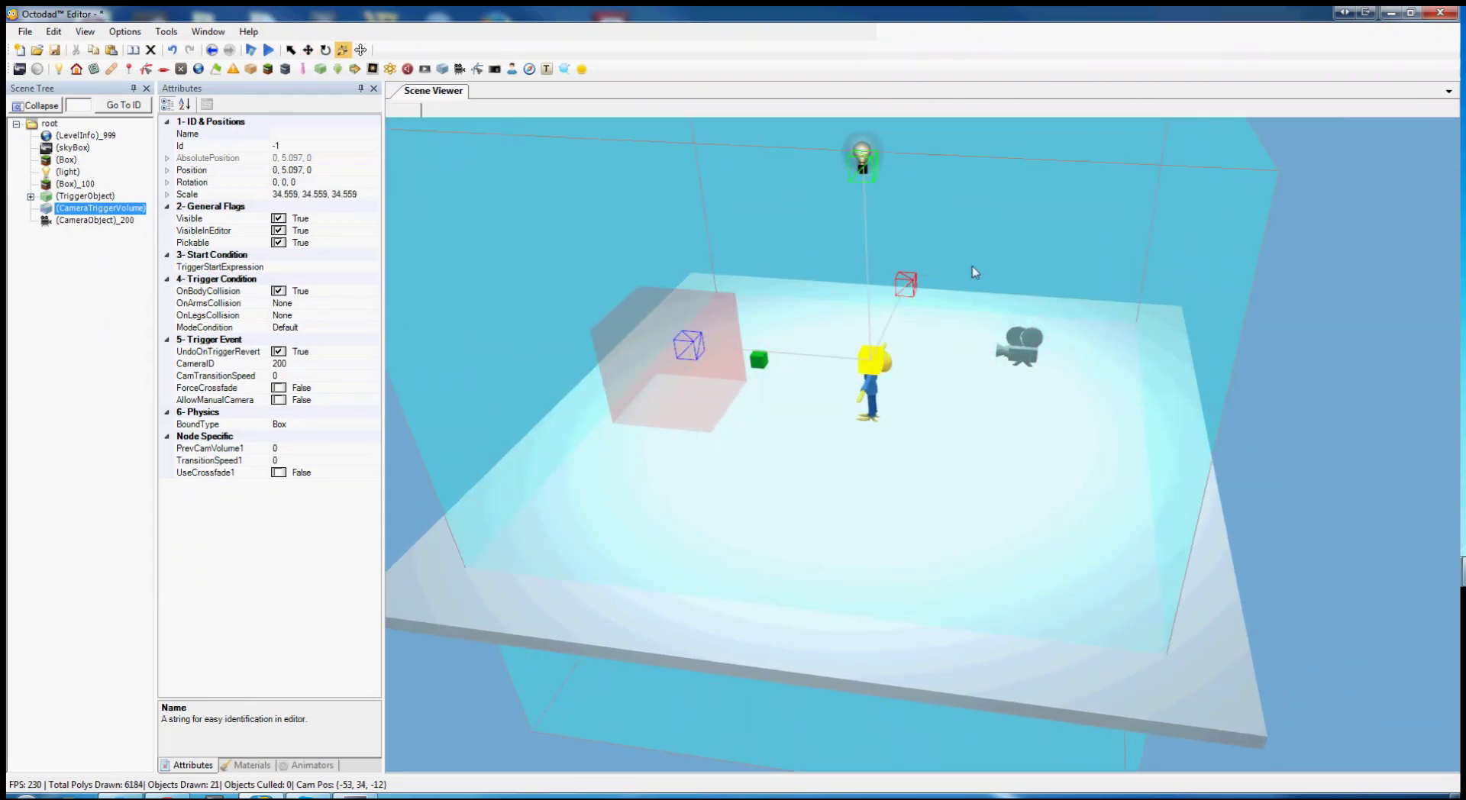
pyautogui.moveTo(1155, 158); pyautogui.dragTo(1233, 185)
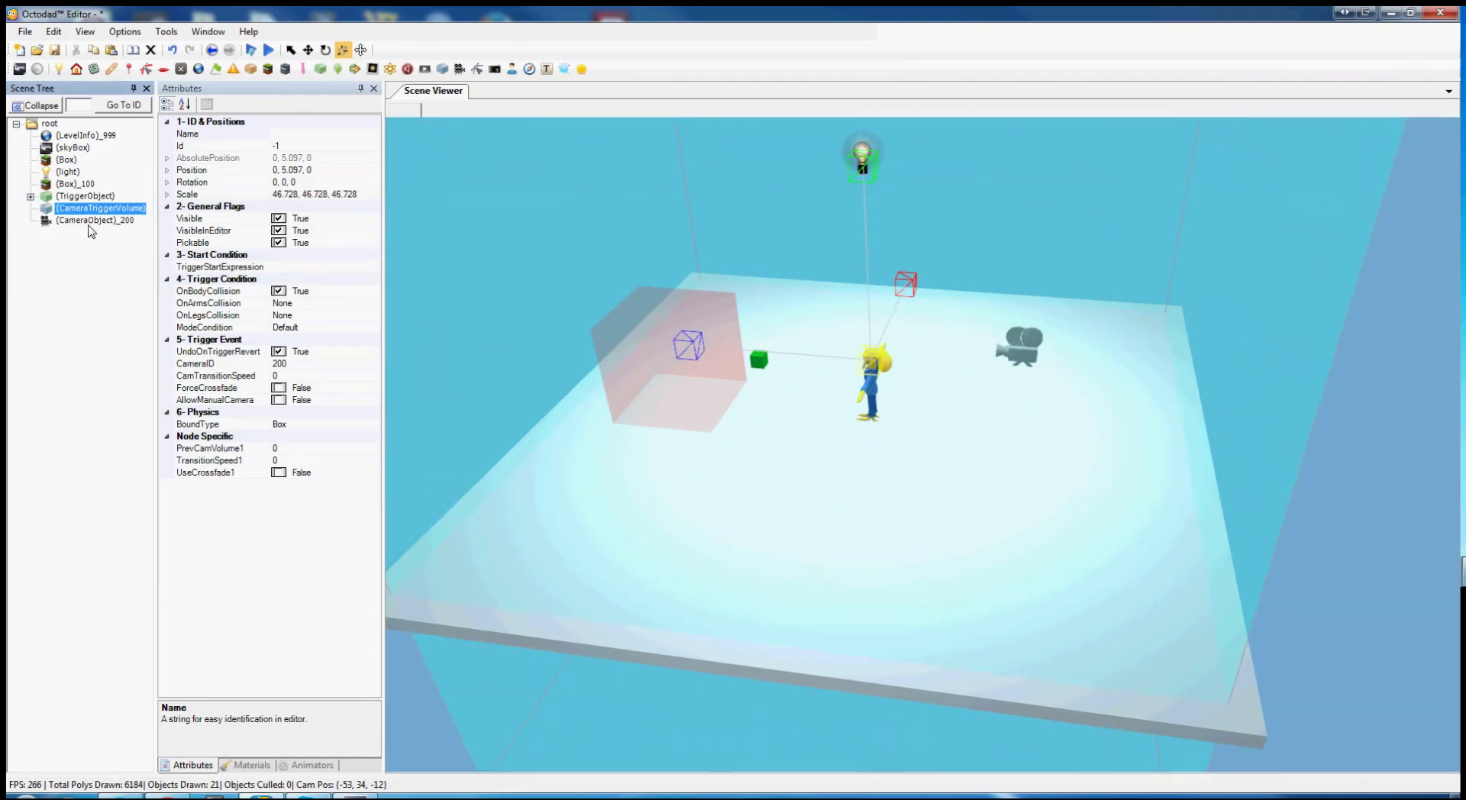
# Select the camera object and play-test the fixed-angle camera while walking Octodad around.
pyautogui.click(92, 220)
pyautogui.scroll(5, 664, 366)
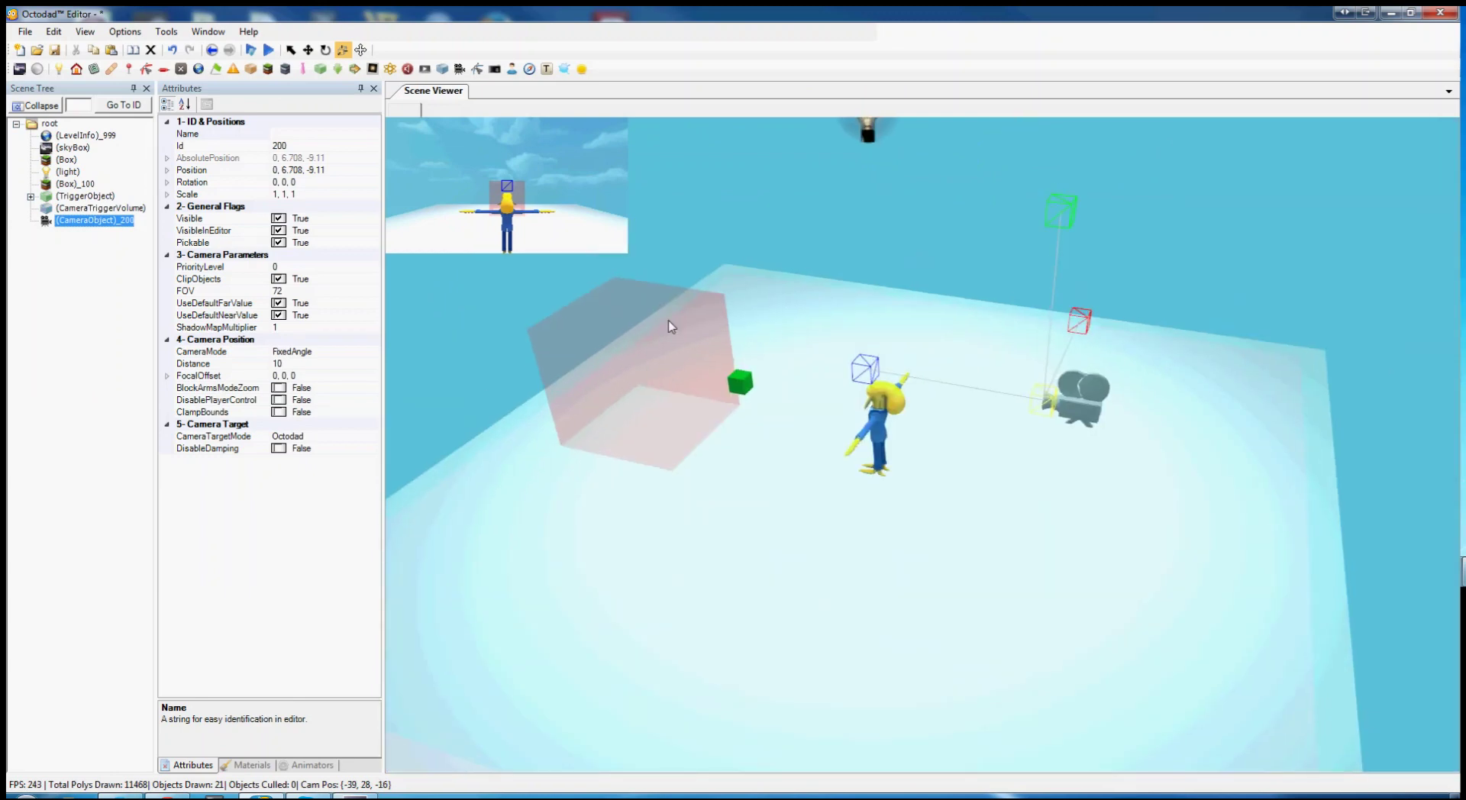
pyautogui.moveTo(671, 331); pyautogui.dragTo(668, 325, button='middle')
pyautogui.click(268, 50)
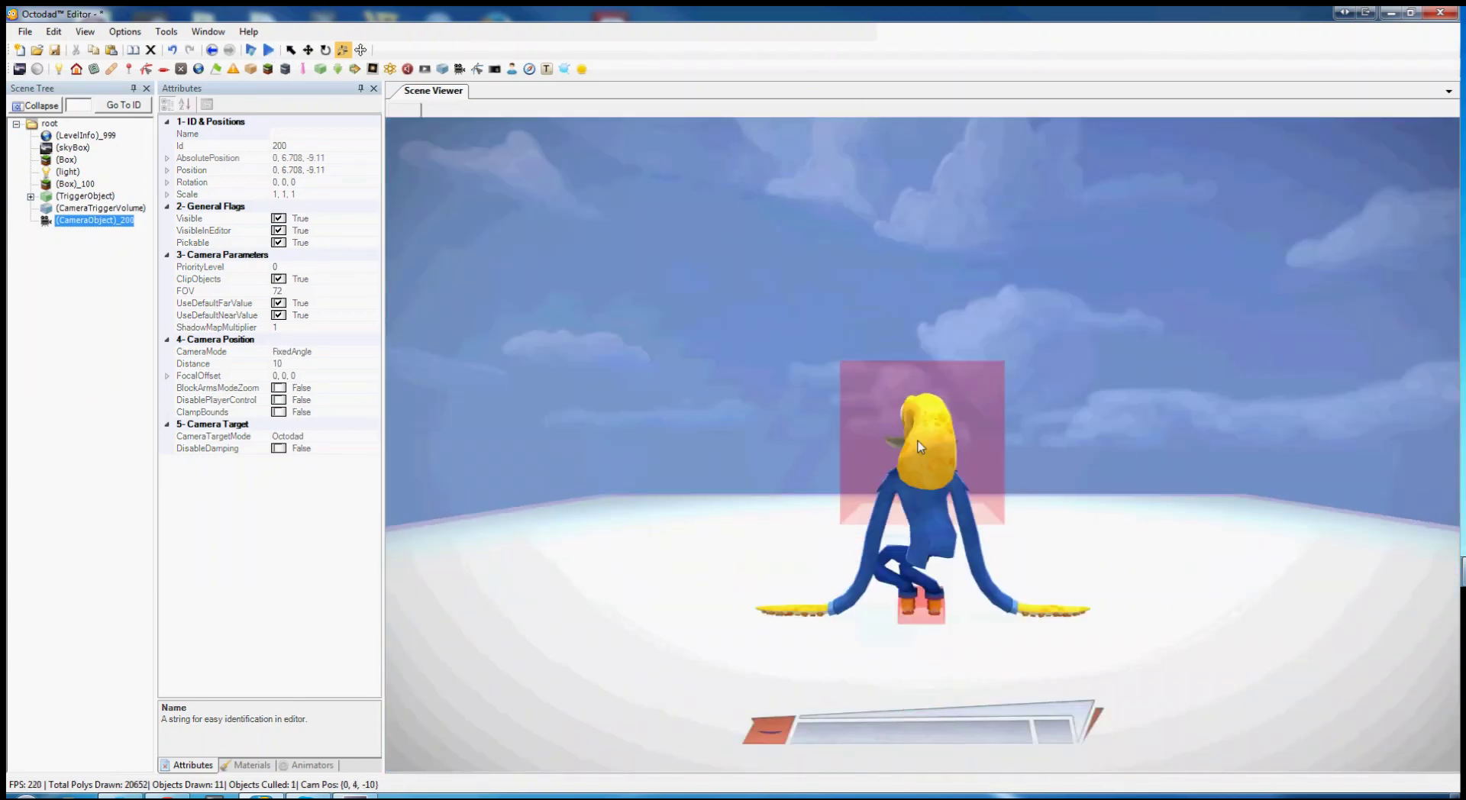
pyautogui.moveTo(1050, 451)
pyautogui.mouseDown()
pyautogui.moveTo(885, 442)
pyautogui.moveTo(918, 470)
pyautogui.moveTo(828, 462)
pyautogui.moveTo(1121, 452)
pyautogui.moveTo(890, 450)
pyautogui.moveTo(800, 493)
pyautogui.moveTo(925, 470)
pyautogui.mouseUp()
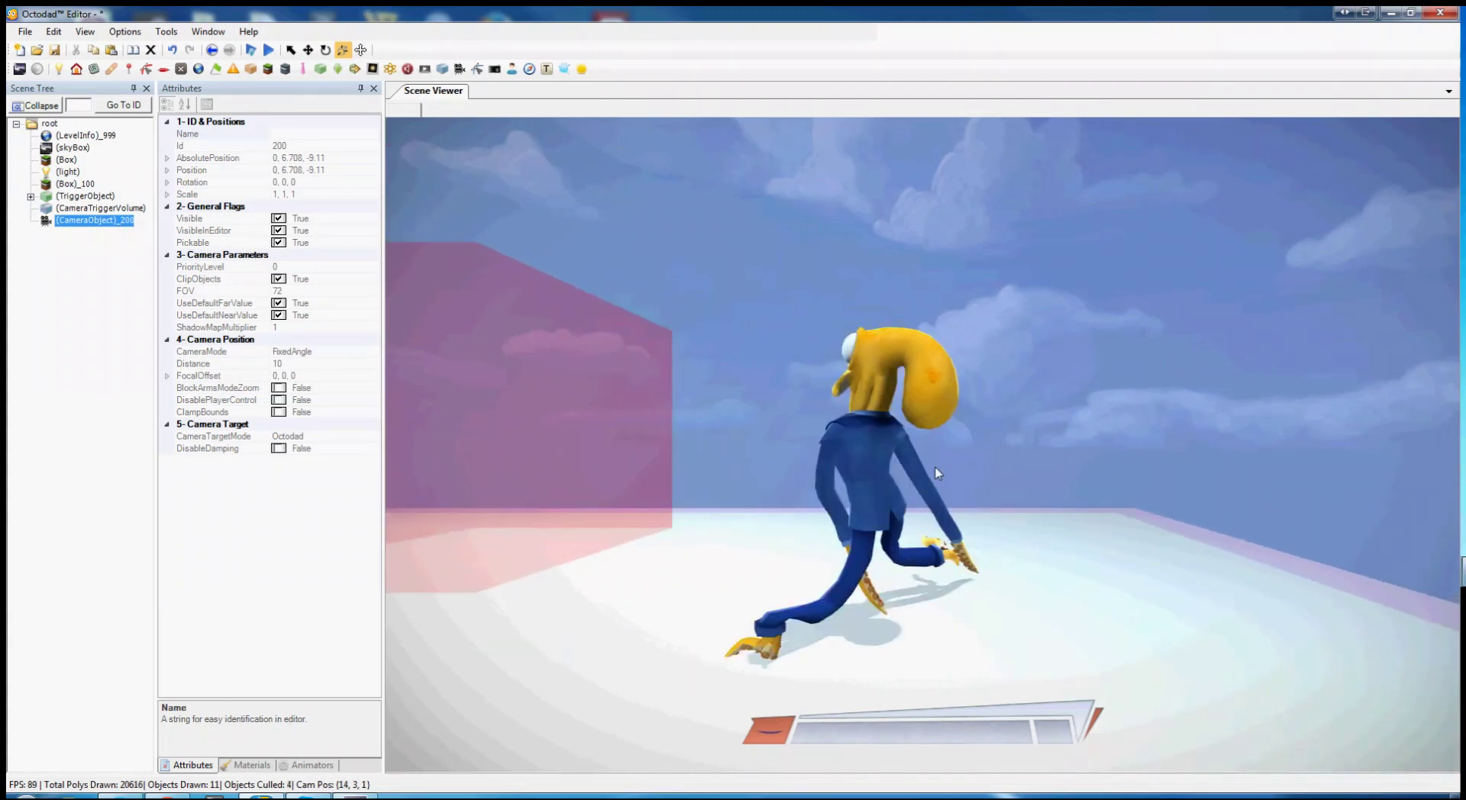
pyautogui.press('Escape')
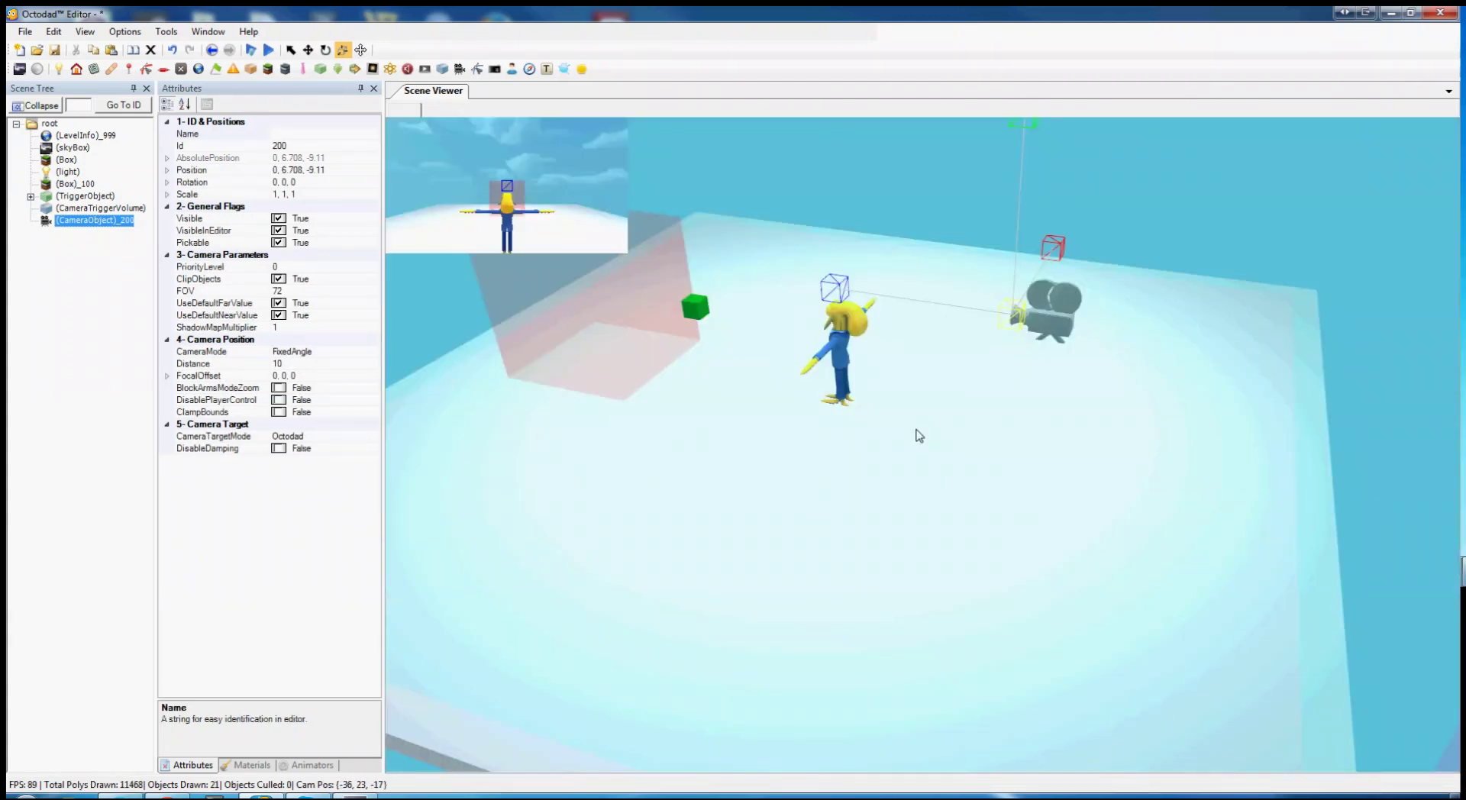
# Raise the camera object to a height of about 7.3 and tilt it about 29.5 degrees around X.
pyautogui.click(110, 211)
pyautogui.click(100, 223)
pyautogui.moveTo(762, 460); pyautogui.dragTo(1029, 454, button='right')
pyautogui.press('e')
pyautogui.moveTo(1086, 268)
pyautogui.mouseDown()
pyautogui.moveTo(1044, 248)
pyautogui.moveTo(1035, 284)
pyautogui.moveTo(1024, 276)
pyautogui.moveTo(1026, 258)
pyautogui.moveTo(1087, 269)
pyautogui.mouseUp()
pyautogui.press('w')
pyautogui.press('e')
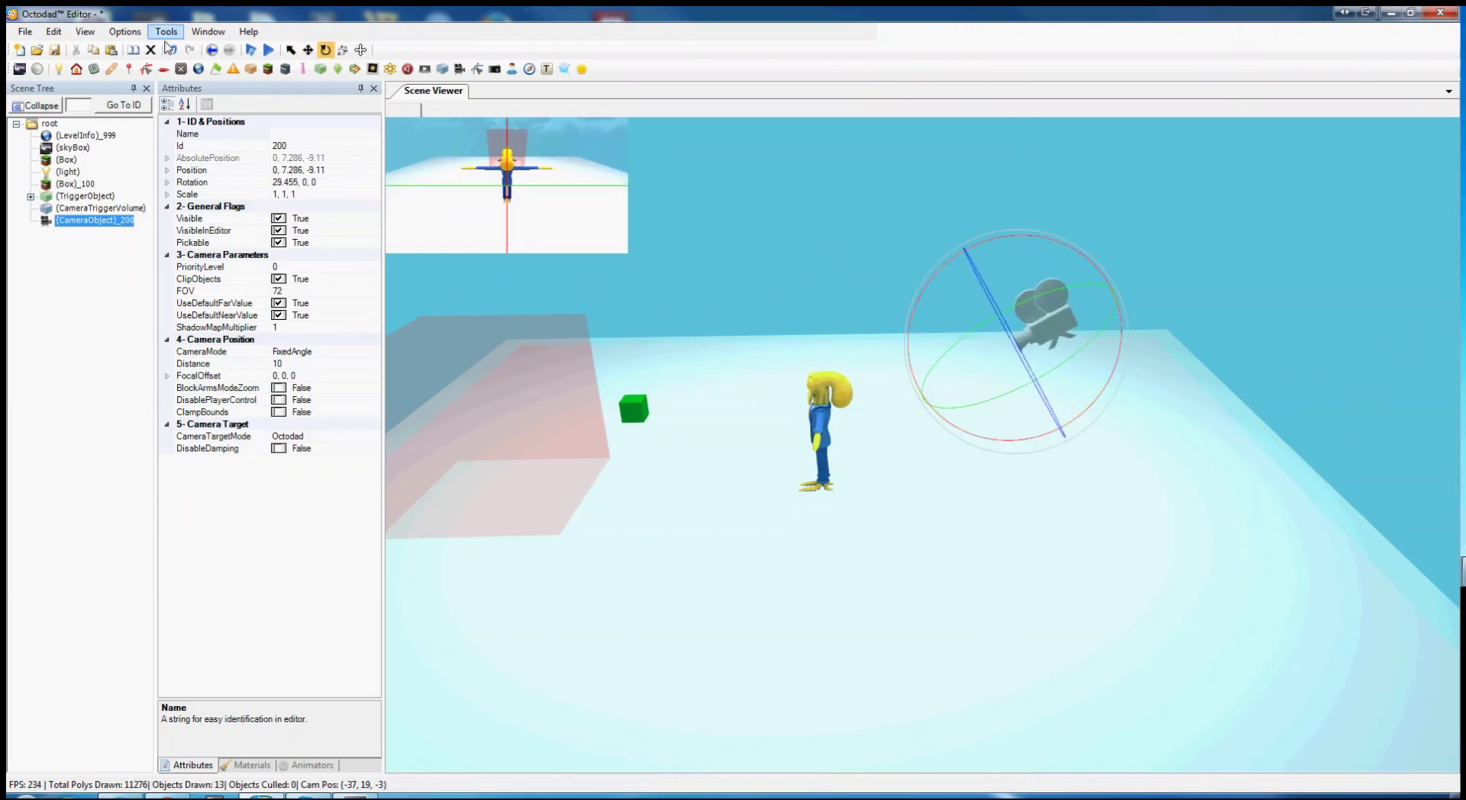
# Play-test the level with the tilted fixed-angle camera following Octodad.
pyautogui.click(269, 51)
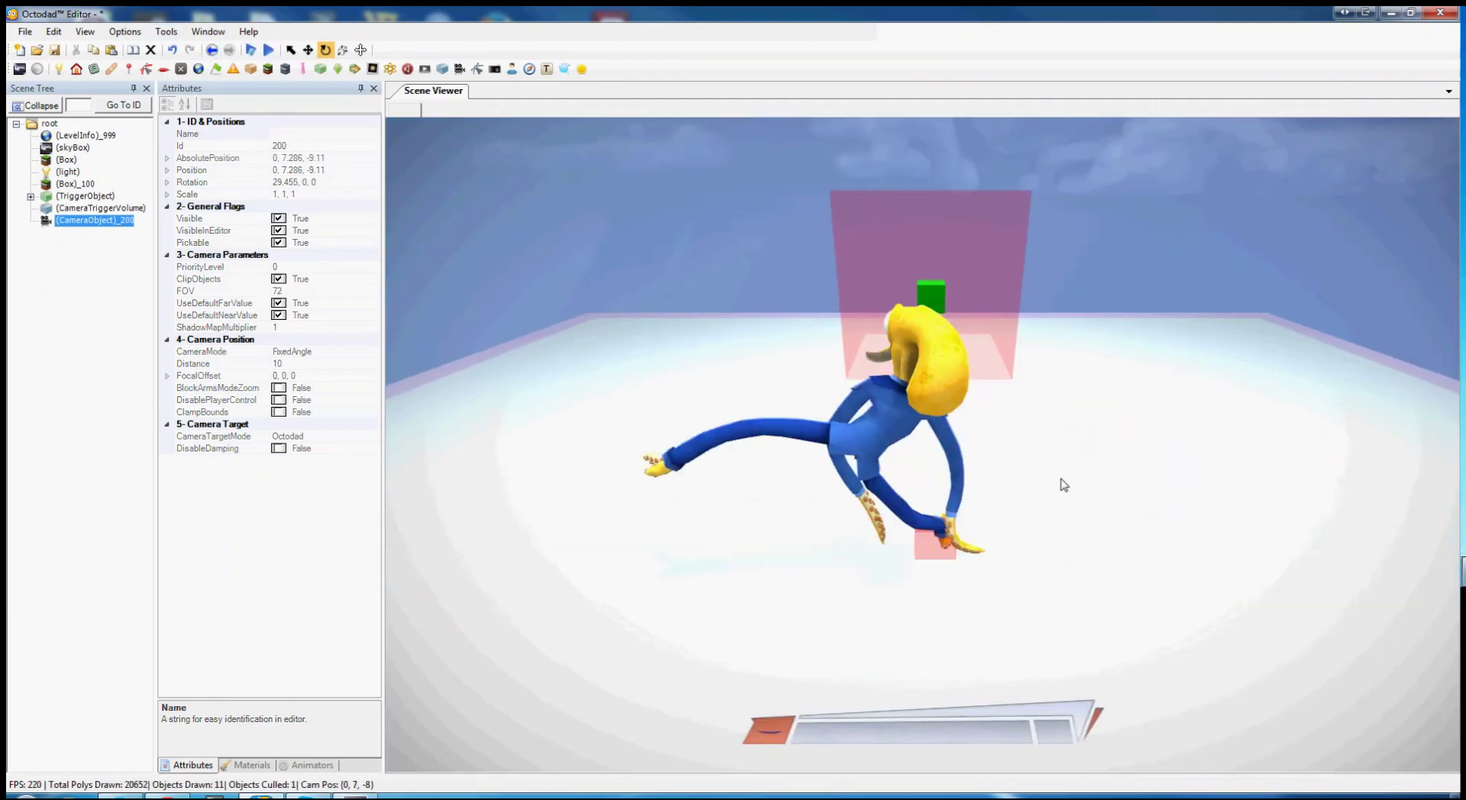
pyautogui.moveTo(1037, 467)
pyautogui.mouseDown()
pyautogui.moveTo(923, 451)
pyautogui.moveTo(1051, 483)
pyautogui.moveTo(854, 451)
pyautogui.moveTo(1015, 458)
pyautogui.moveTo(962, 466)
pyautogui.moveTo(862, 409)
pyautogui.moveTo(972, 428)
pyautogui.moveTo(859, 464)
pyautogui.mouseUp()
pyautogui.press('Escape')
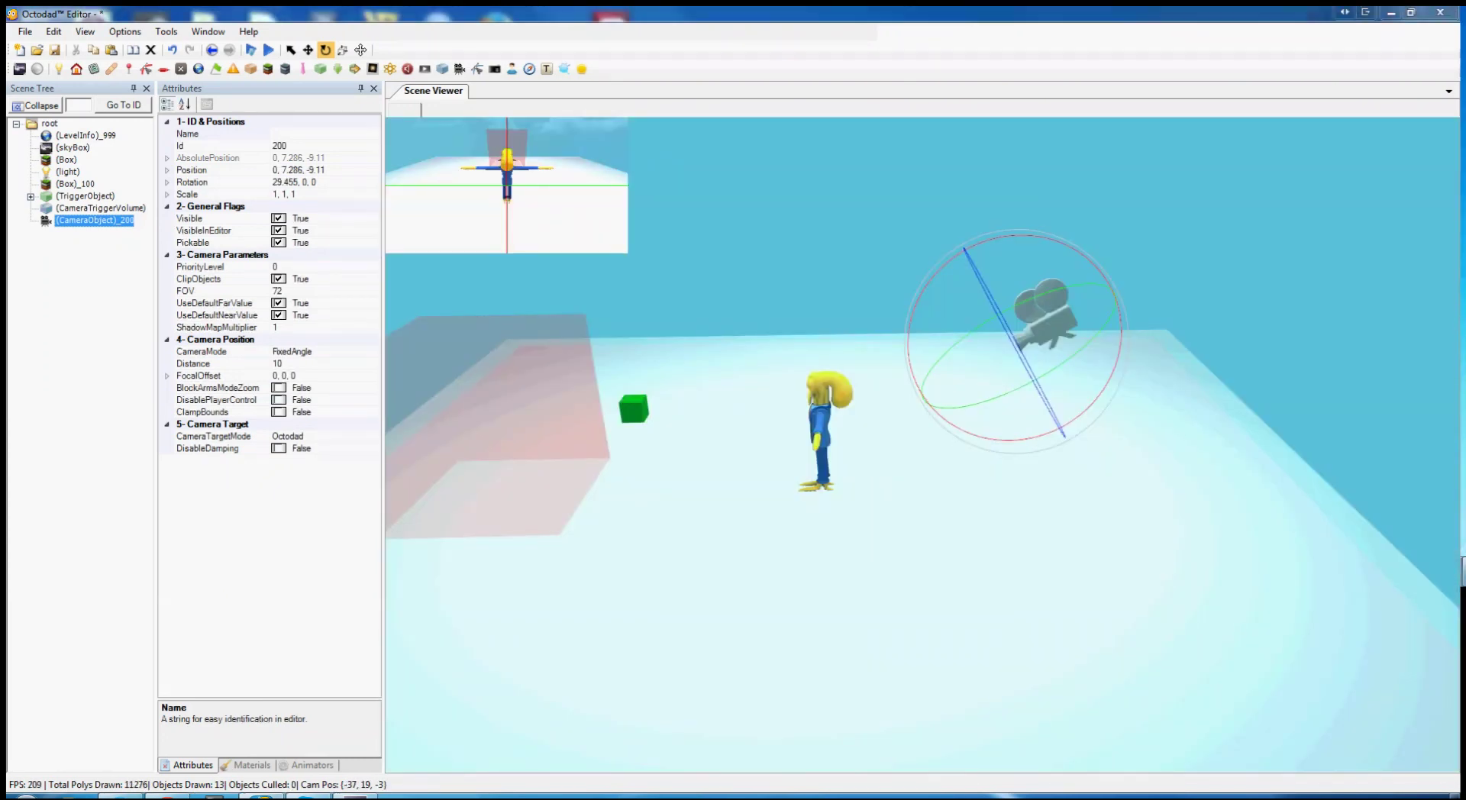
pyautogui.moveTo(1140, 453); pyautogui.dragTo(1086, 498, button='right')
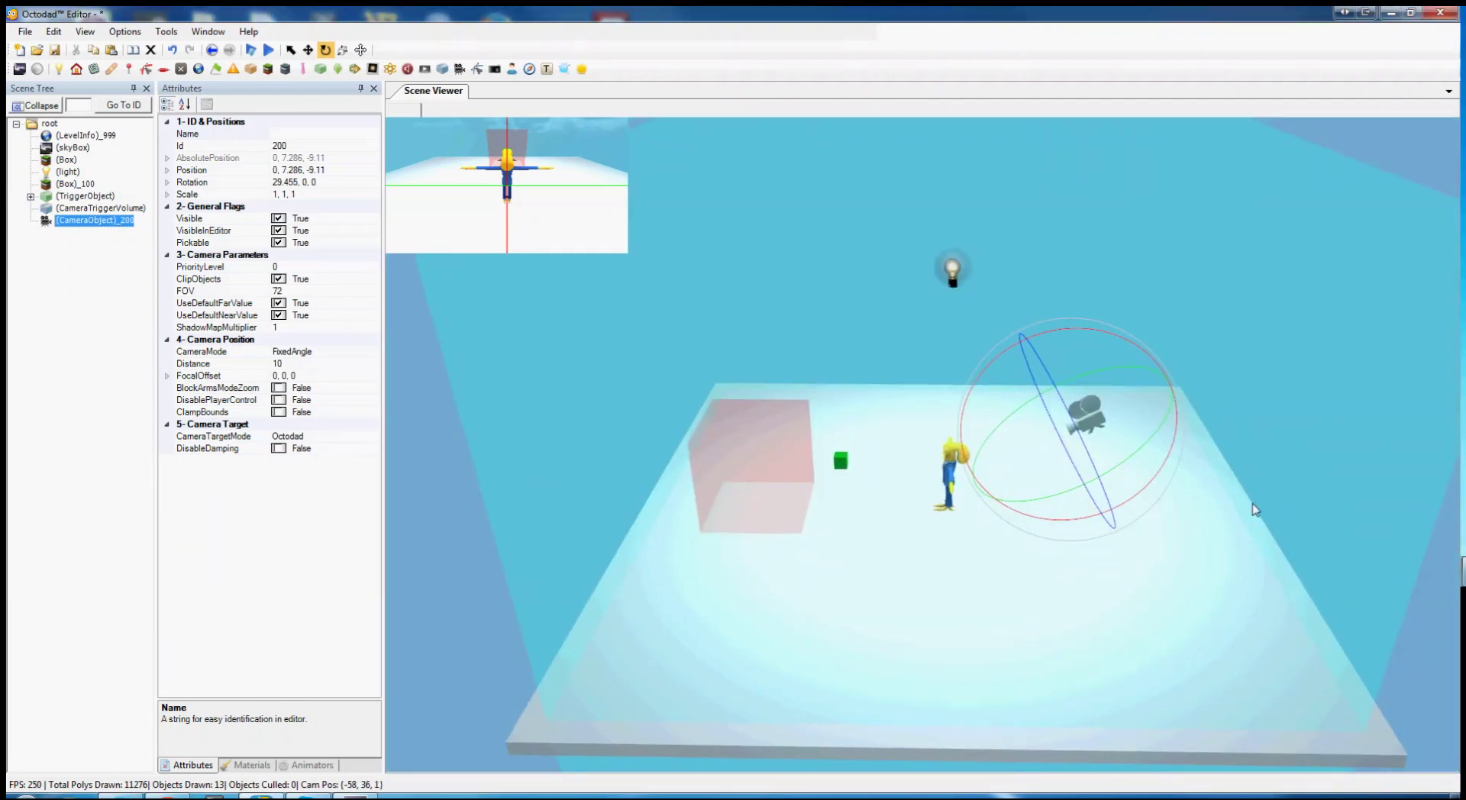
pyautogui.moveTo(1253, 509); pyautogui.dragTo(1096, 434, button='right')
pyautogui.press('w')
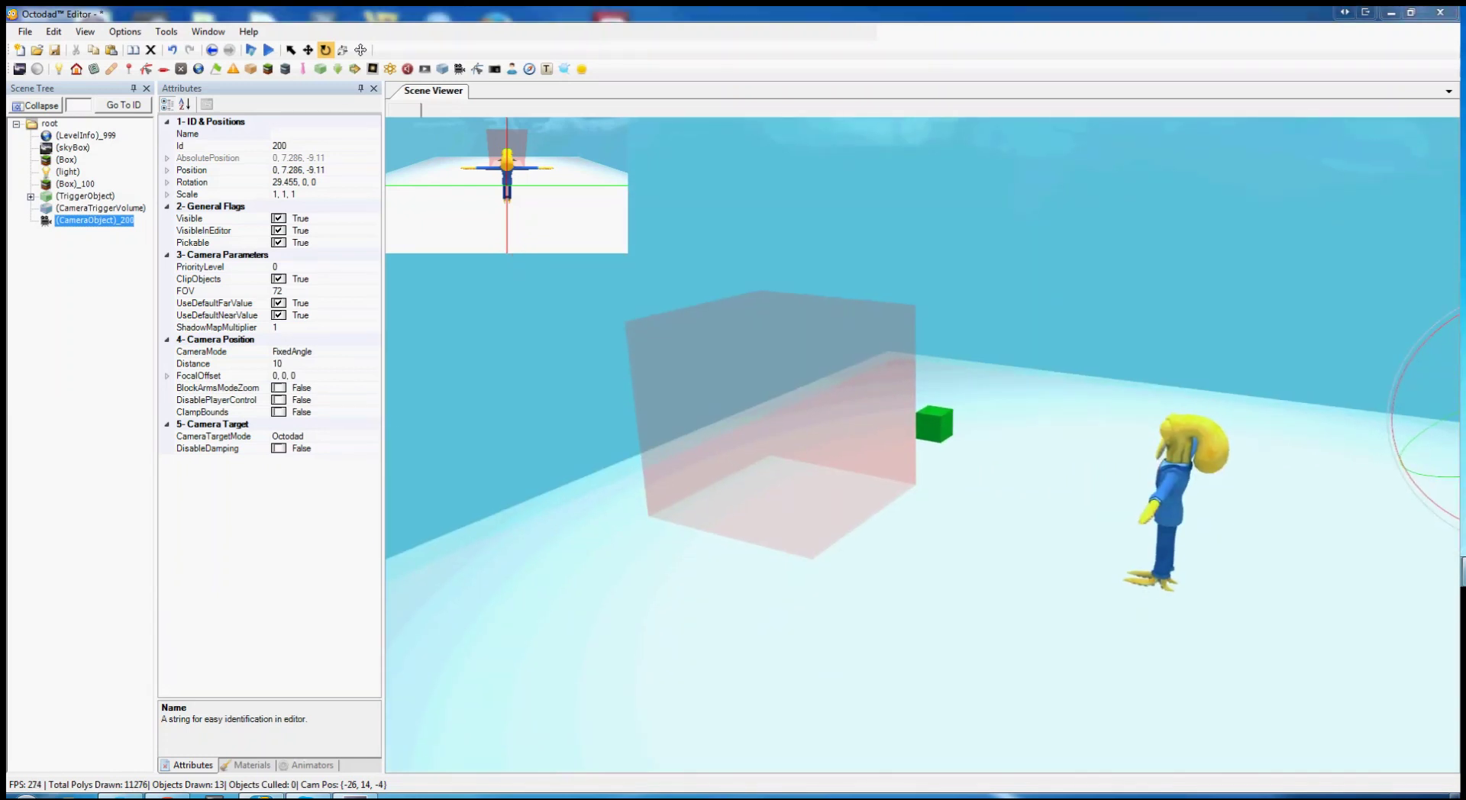
pyautogui.moveTo(1046, 351); pyautogui.dragTo(1084, 365, button='right')
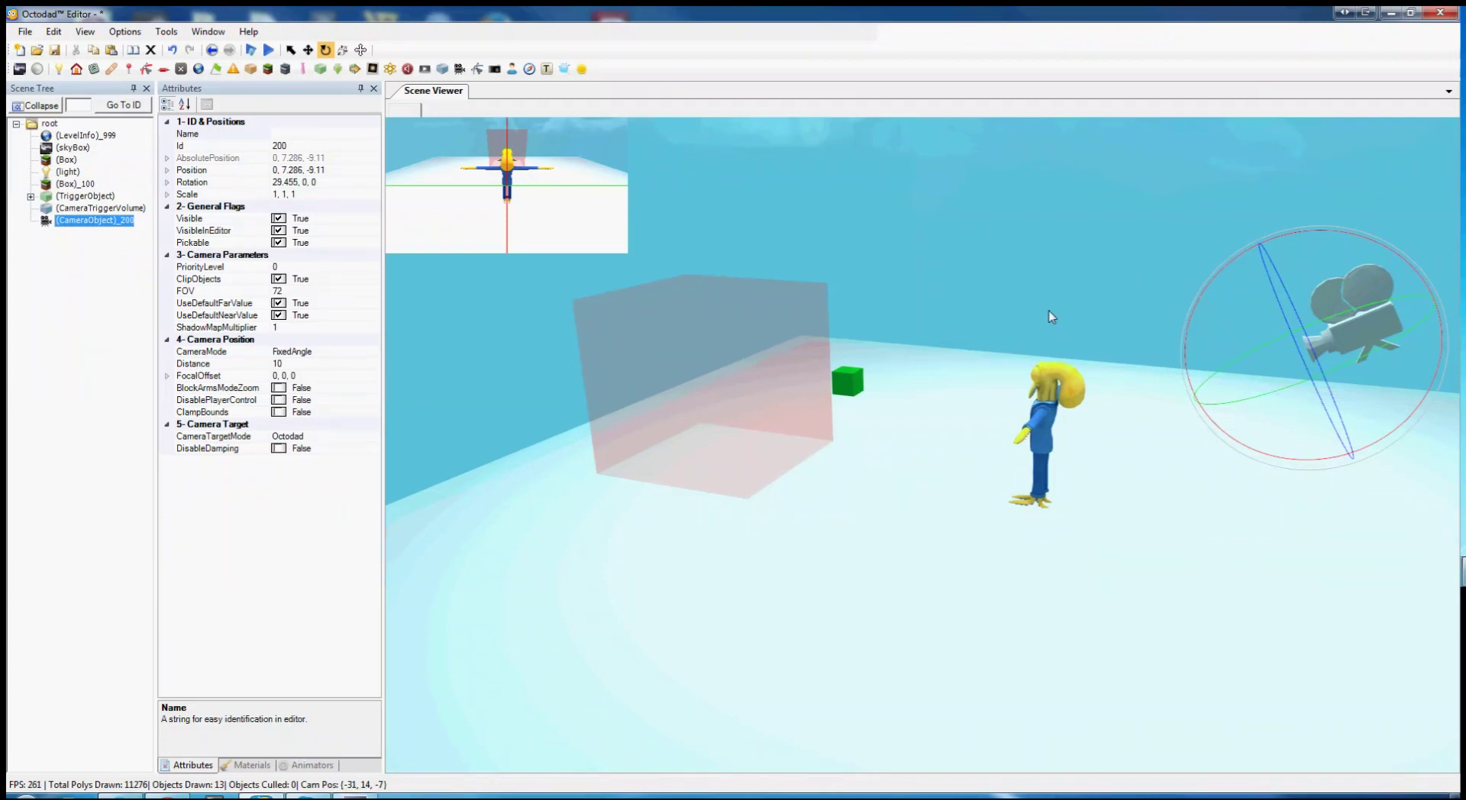
pyautogui.moveTo(1048, 311); pyautogui.dragTo(1011, 284, button='right')
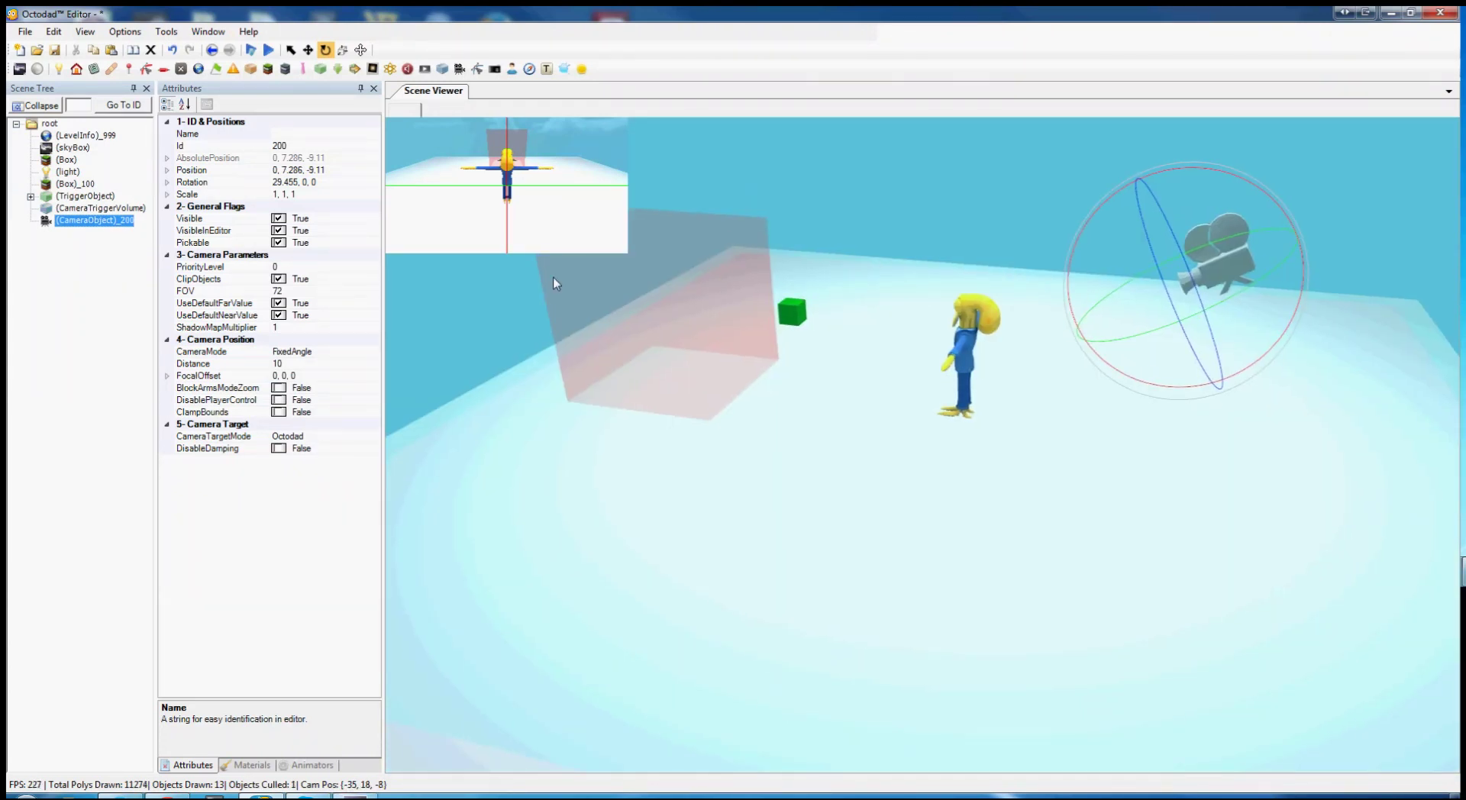
# Add a second TriggerObject as a child of the root node.
pyautogui.click(47, 125)
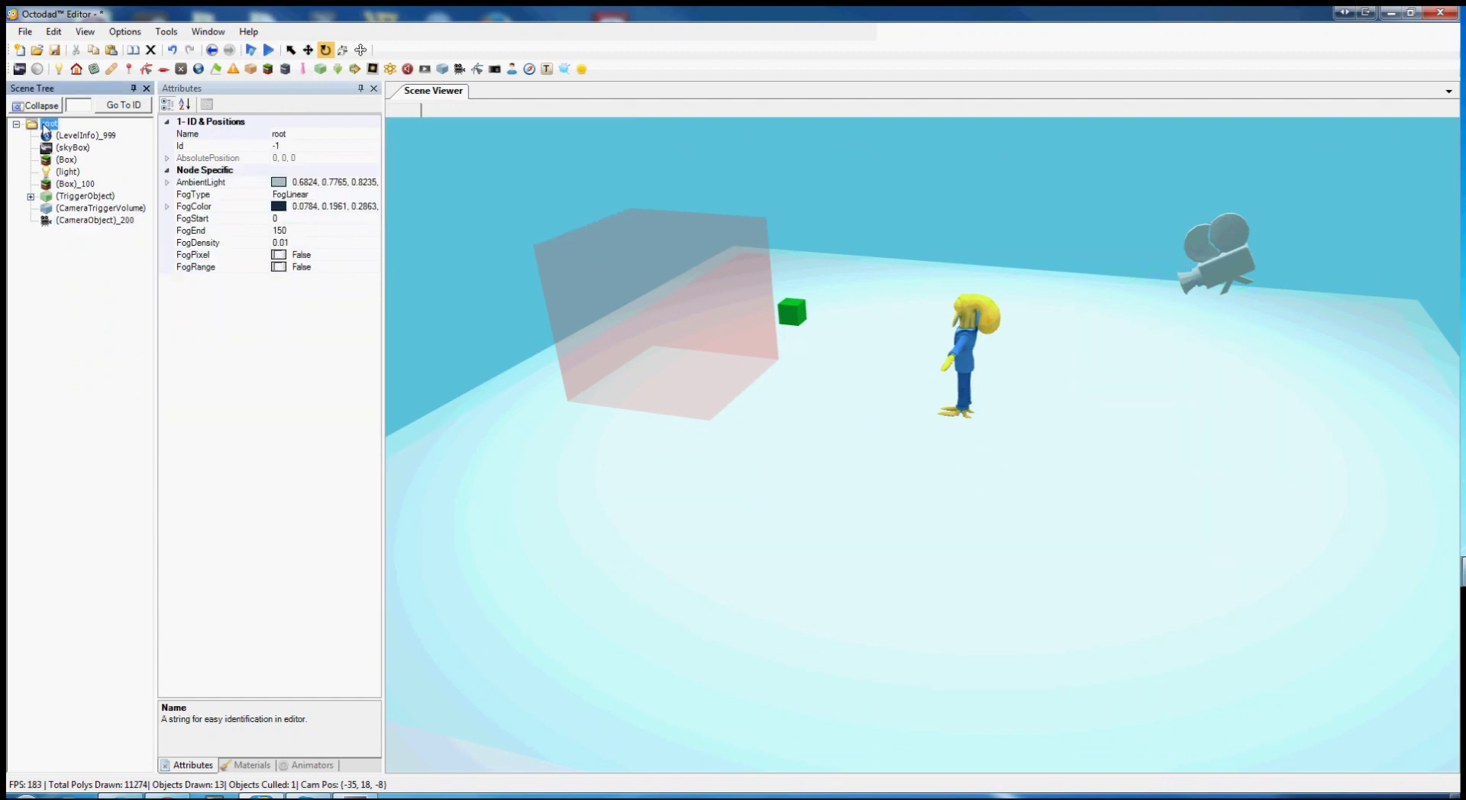
pyautogui.rightClick(47, 125)
pyautogui.moveTo(115, 150)
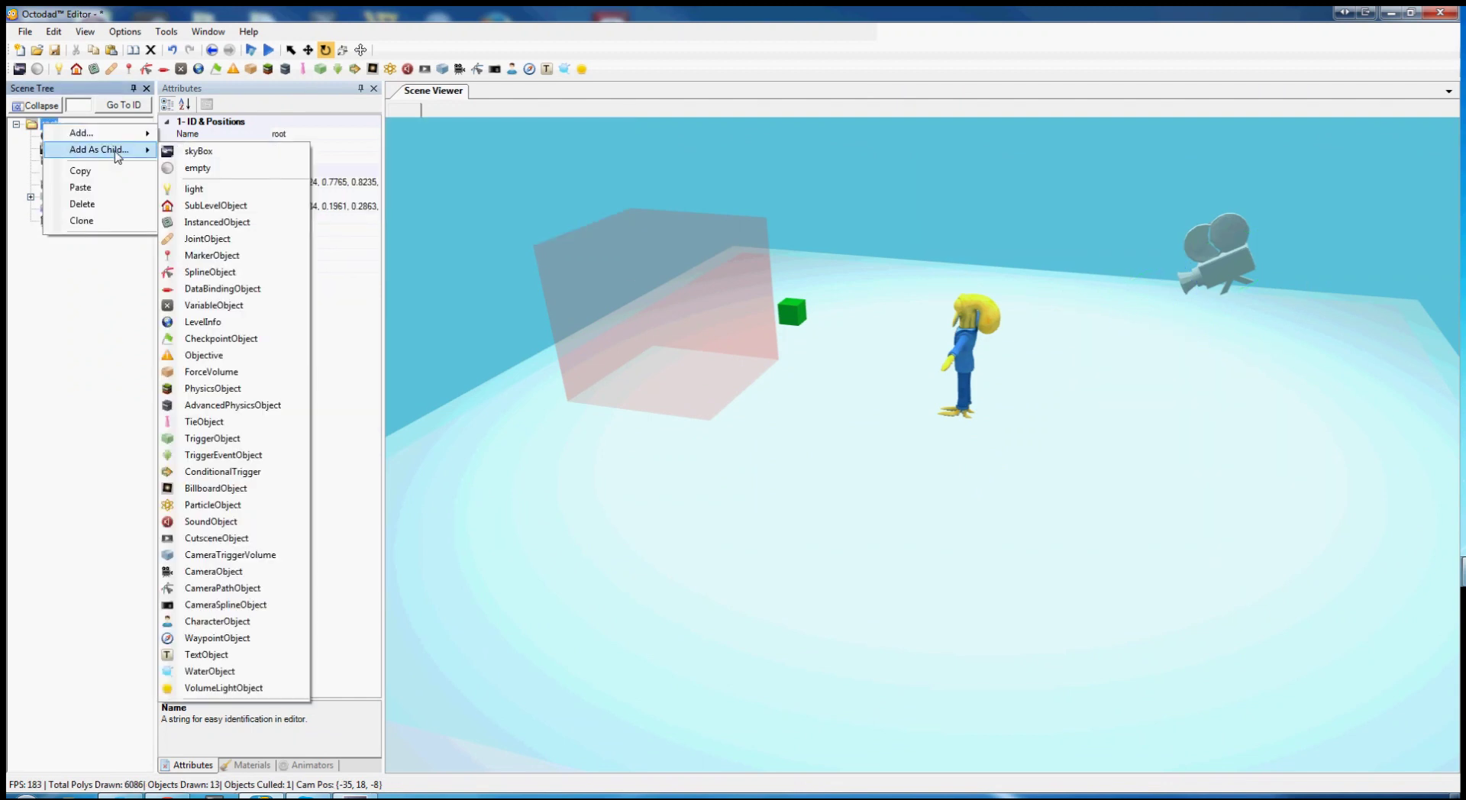
pyautogui.click(219, 440)
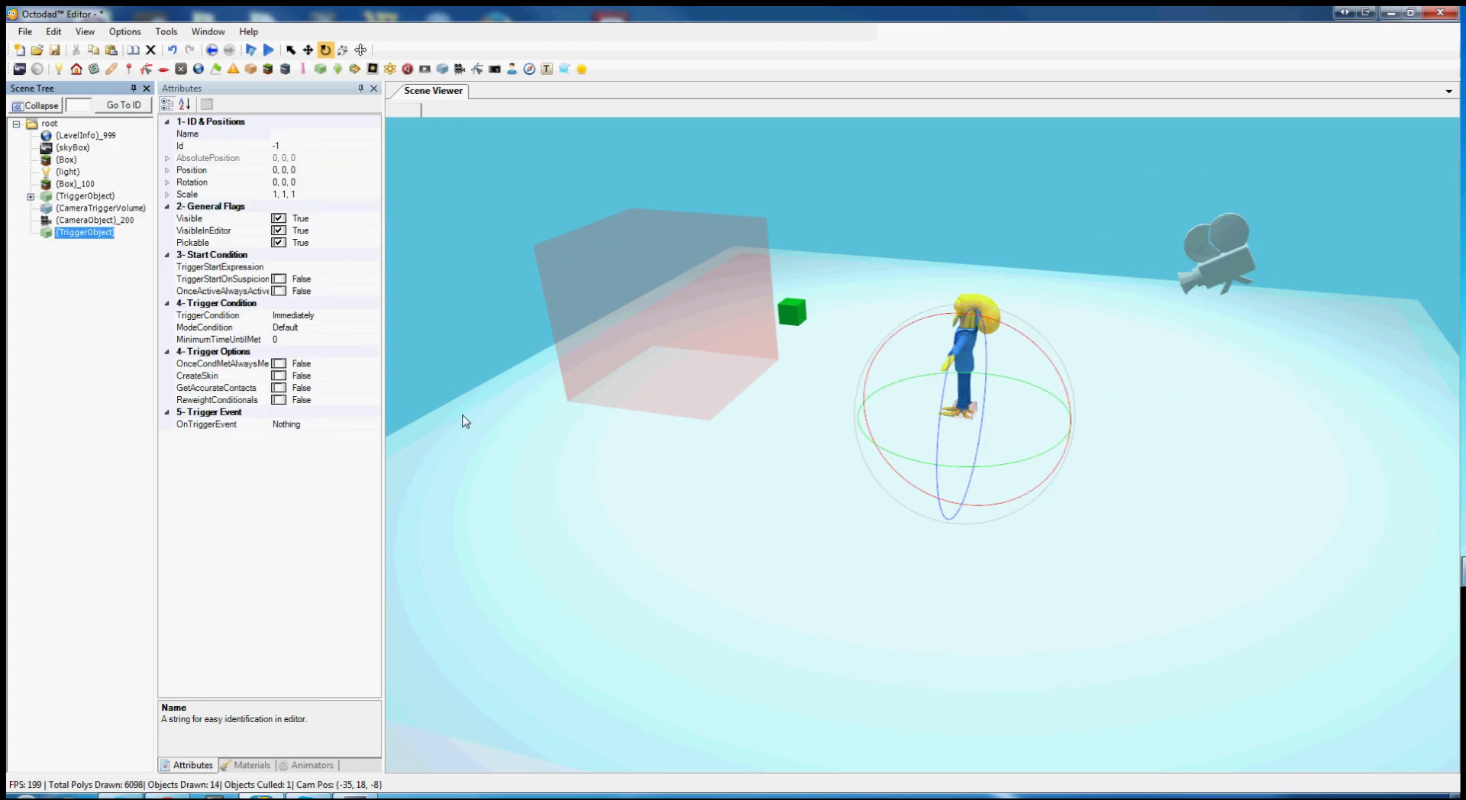
# Move the new trigger to about 0, 2.4, 19.6 and scale it to about 49.5, 10.9, 10.9 across the floor's far end.
pyautogui.moveTo(645, 450); pyautogui.dragTo(625, 428, button='right')
pyautogui.press('w')
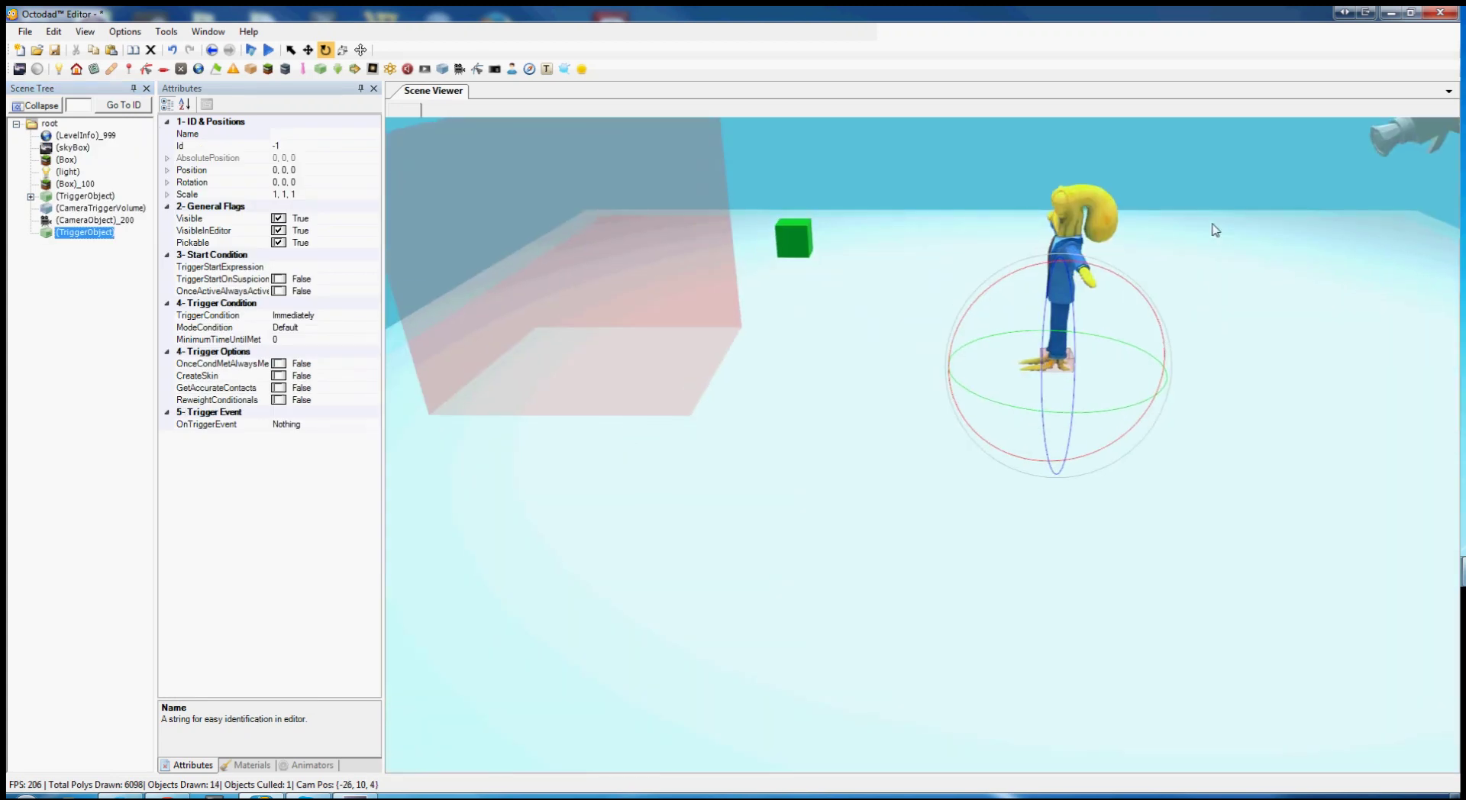
pyautogui.moveTo(1046, 294); pyautogui.dragTo(828, 394, button='right')
pyautogui.press('w')
pyautogui.moveTo(1038, 336); pyautogui.dragTo(1038, 287)
pyautogui.moveTo(901, 394); pyautogui.dragTo(468, 387)
pyautogui.press('r')
pyautogui.moveTo(581, 374); pyautogui.dragTo(810, 337)
pyautogui.moveTo(812, 333); pyautogui.dragTo(786, 303, button='right')
pyautogui.moveTo(1139, 269)
pyautogui.mouseDown()
pyautogui.moveTo(1295, 188)
pyautogui.moveTo(1115, 267)
pyautogui.mouseUp()
pyautogui.moveTo(1114, 267); pyautogui.dragTo(1047, 467, button='right')
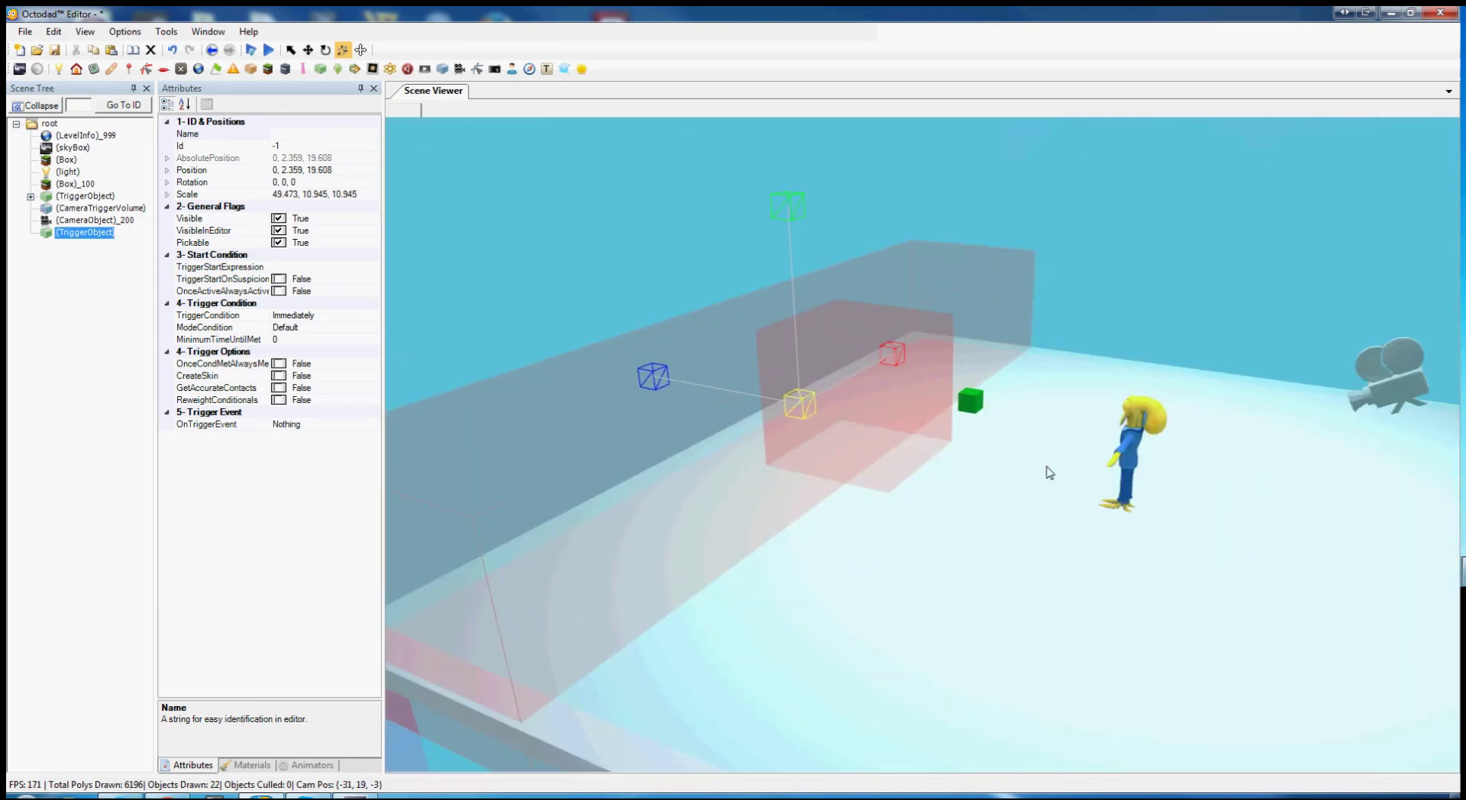
# Set the new trigger's TriggerCondition to On Object Inside and its PhysicsObjectIDs to 100.
pyautogui.click(62, 185)
pyautogui.moveTo(883, 490); pyautogui.dragTo(964, 478, button='right')
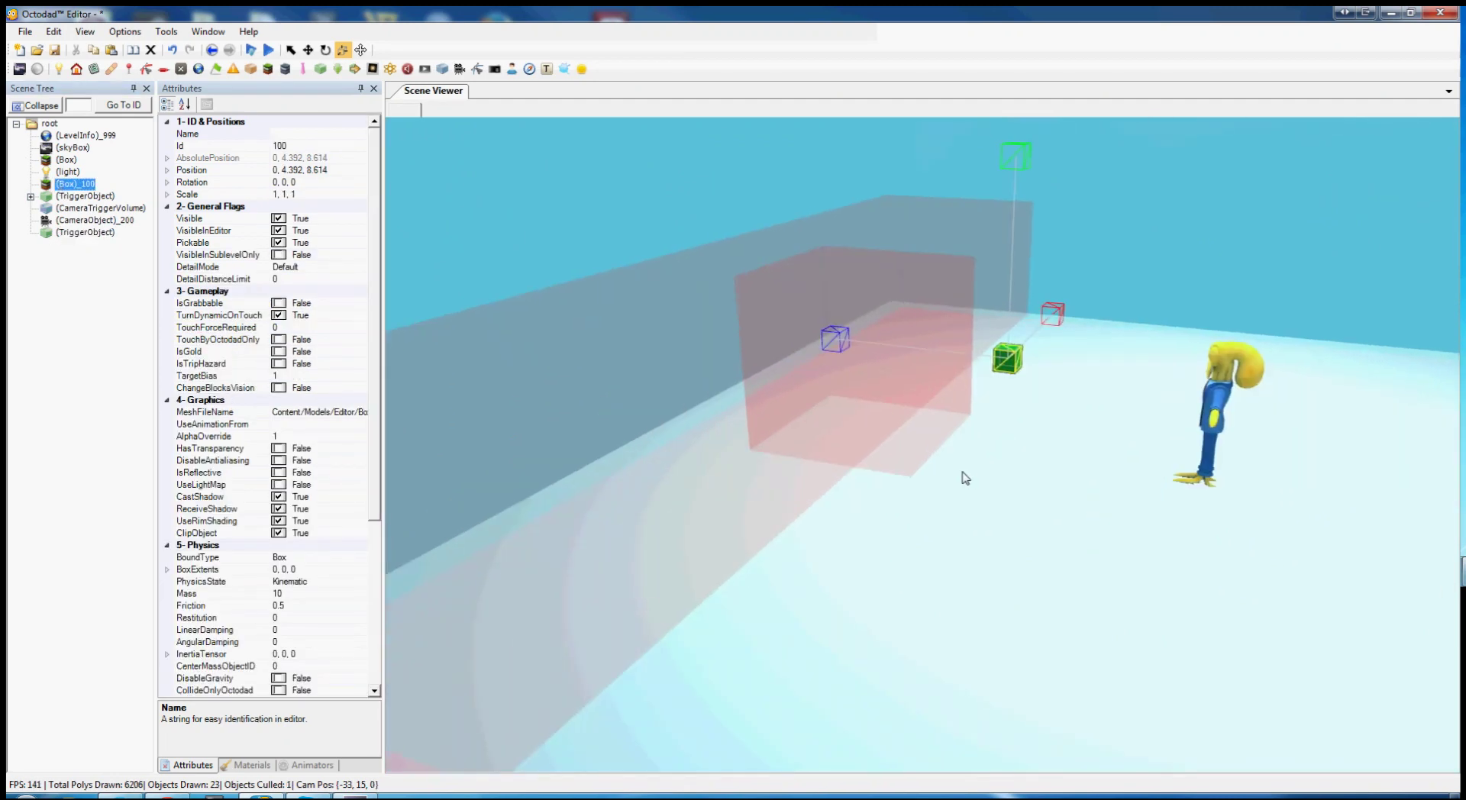
pyautogui.click(86, 233)
pyautogui.click(359, 315)
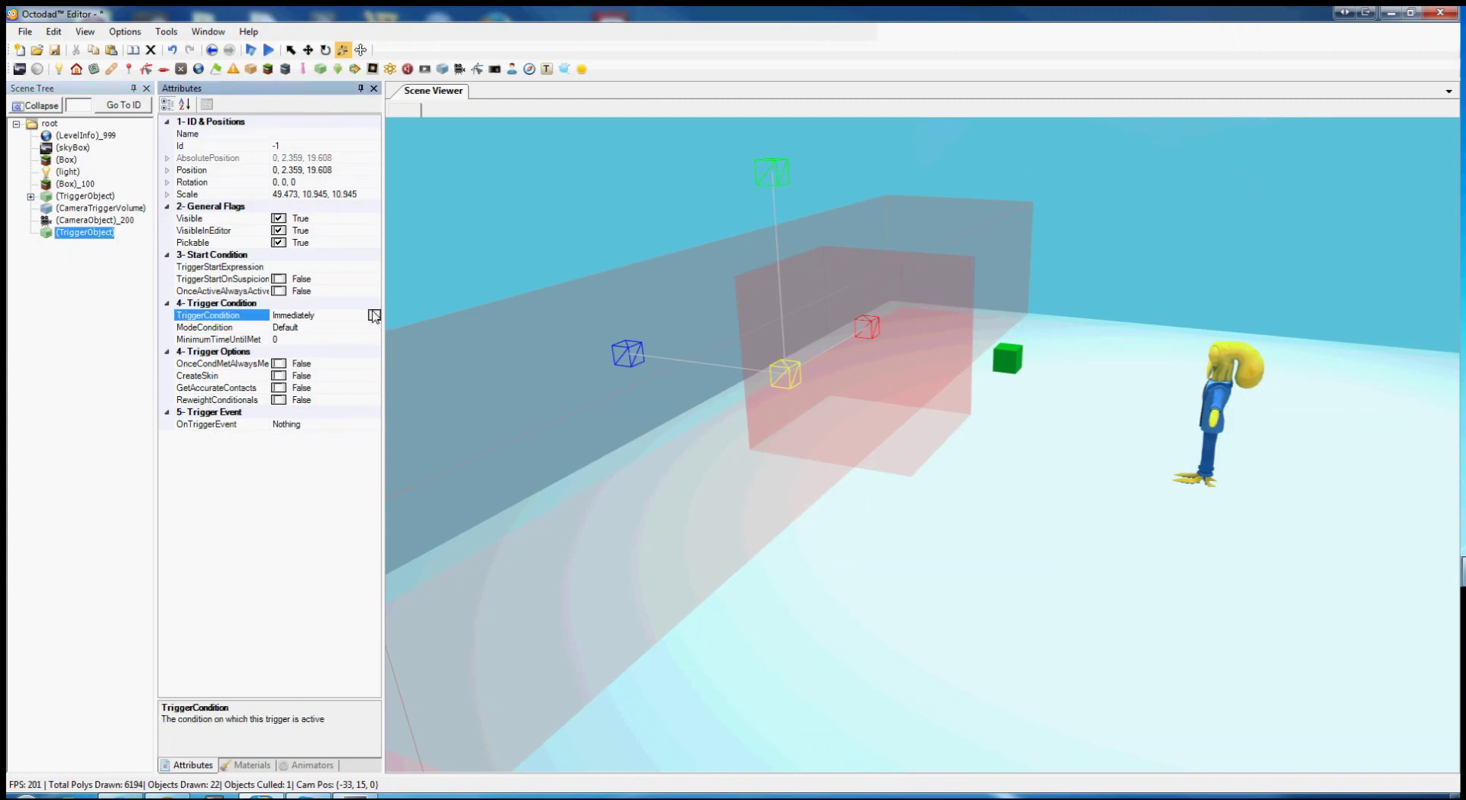
pyautogui.click(374, 314)
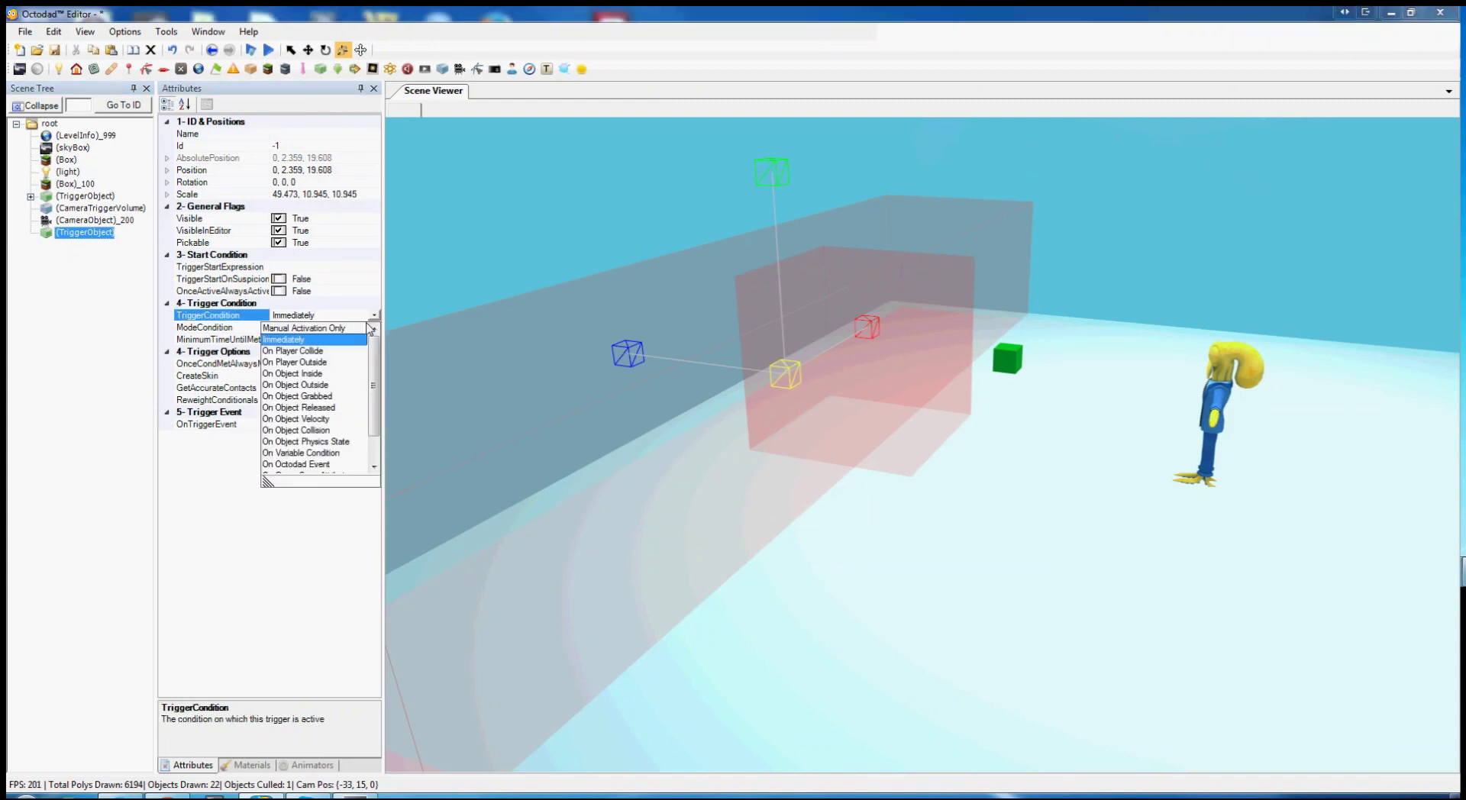
pyautogui.click(319, 374)
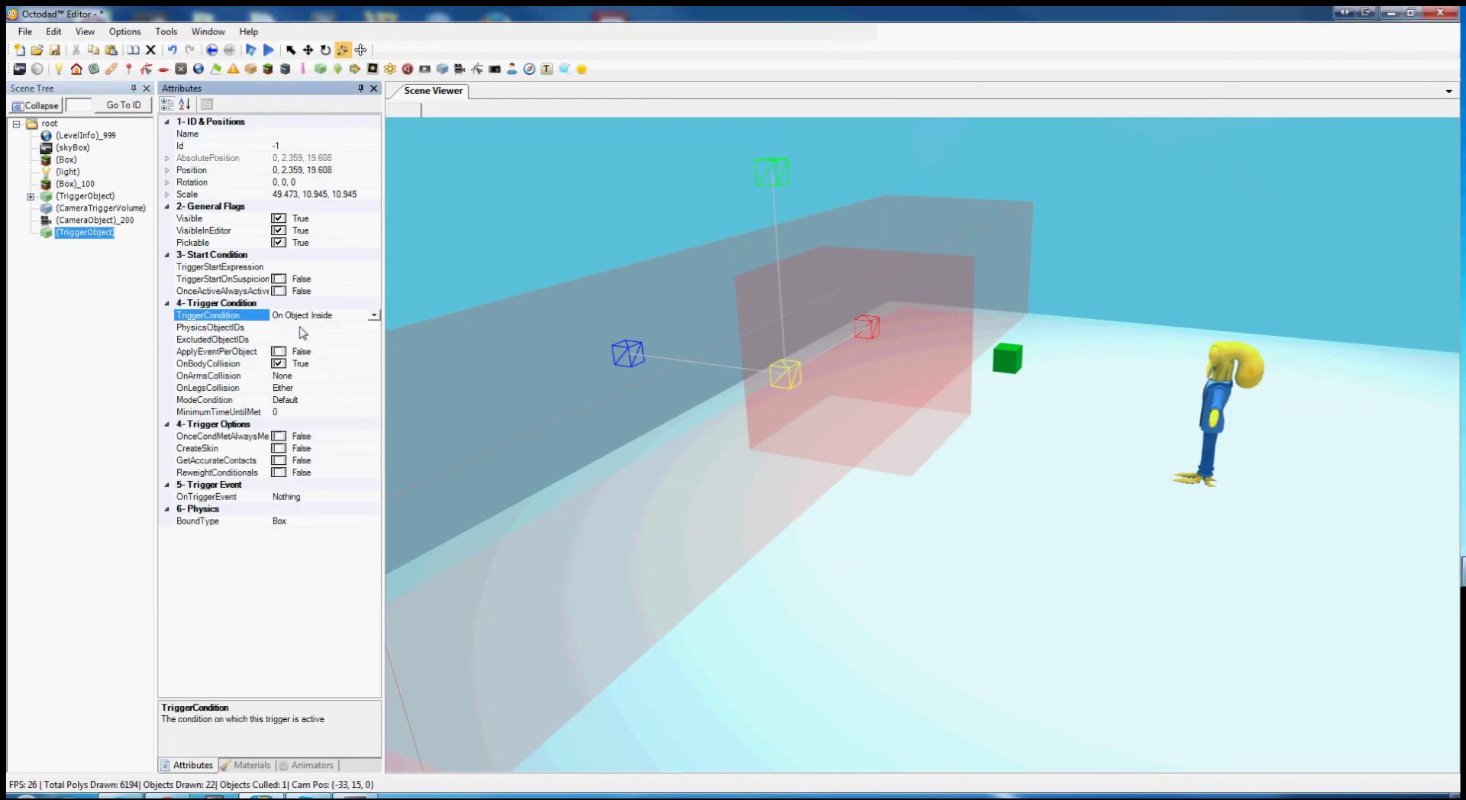
pyautogui.click(300, 329)
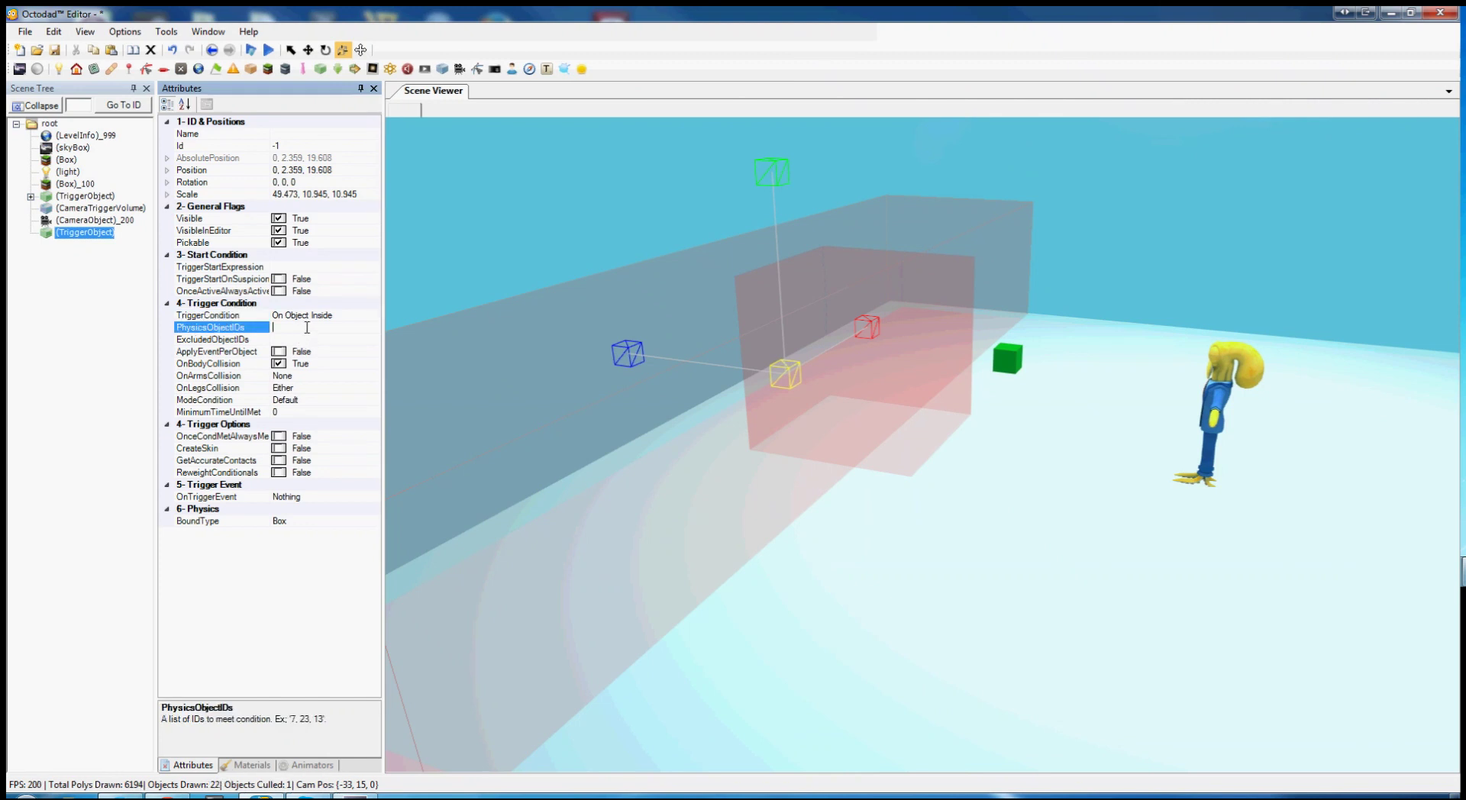
pyautogui.press('Return')
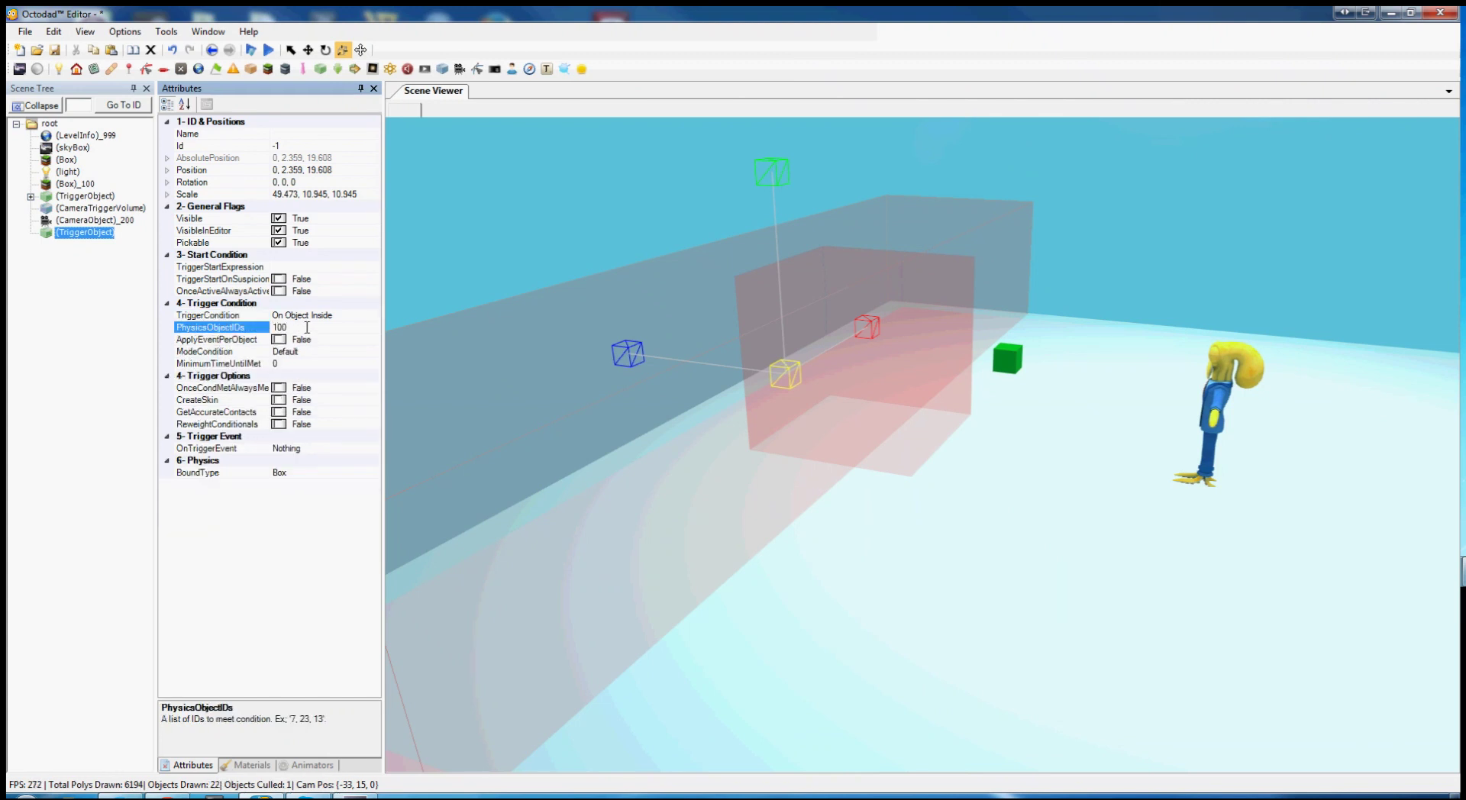
# Add a TriggerEventObject as a child of the new trigger and select it.
pyautogui.click(78, 188)
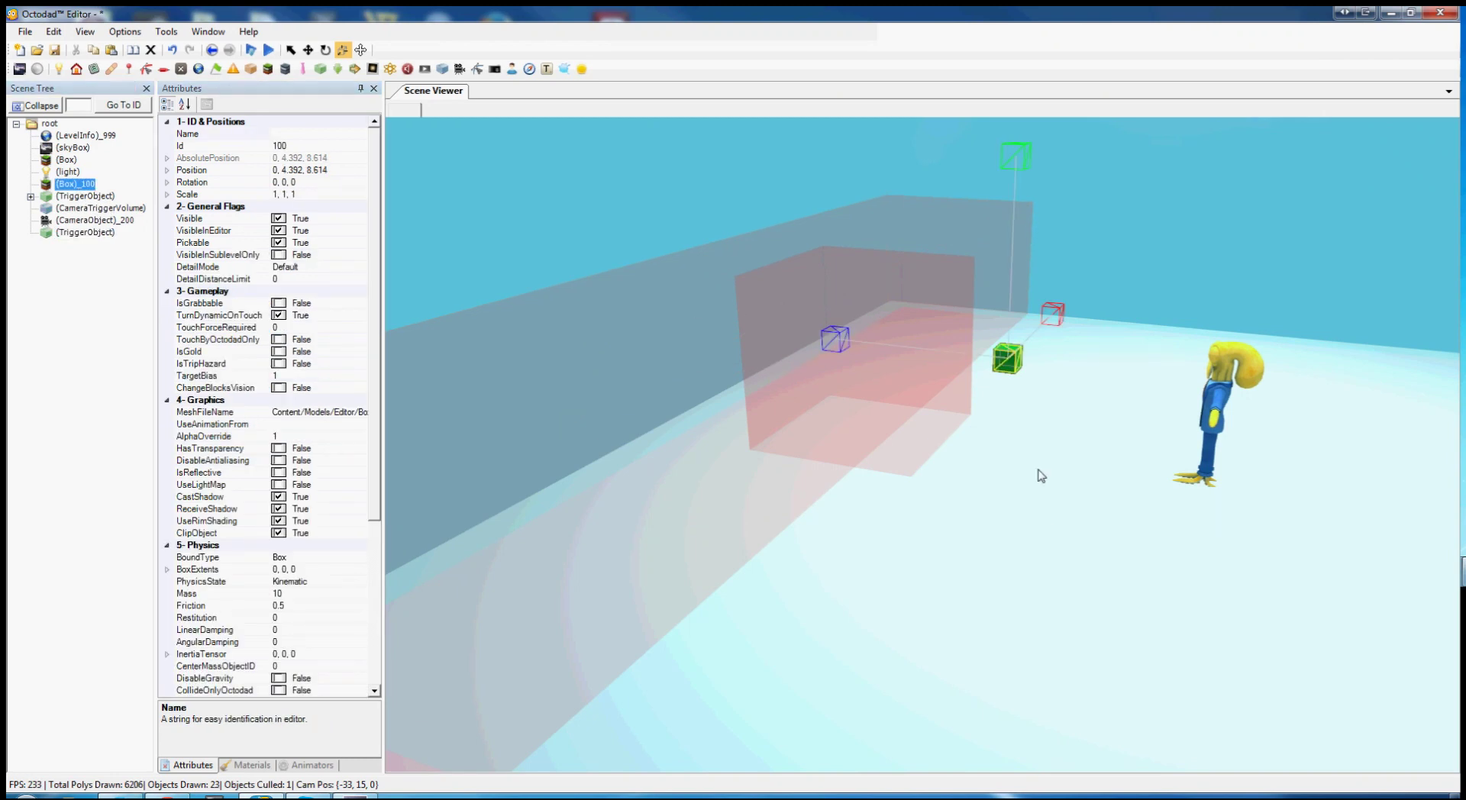
pyautogui.press('w')
pyautogui.moveTo(1039, 478); pyautogui.dragTo(992, 481, button='right')
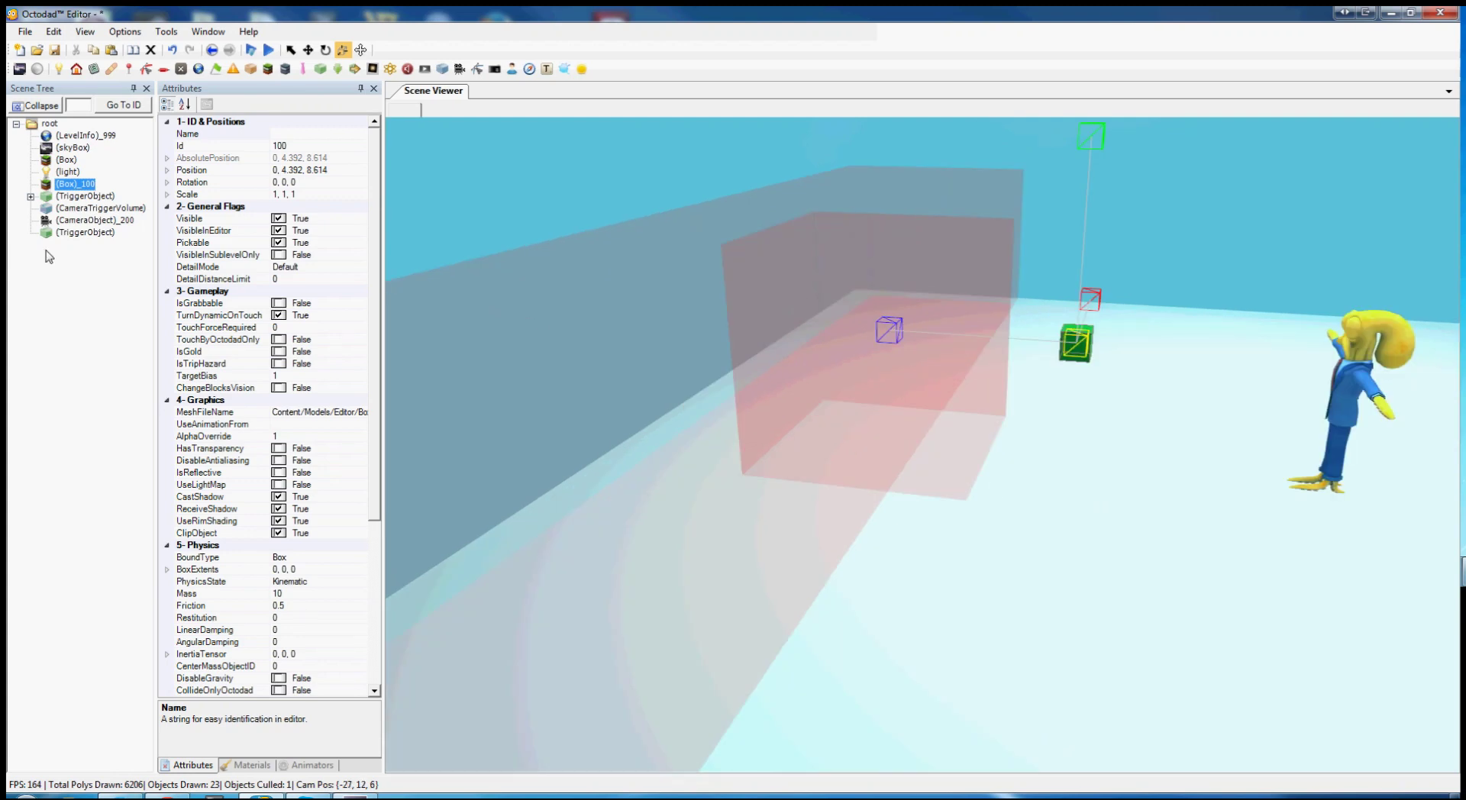
pyautogui.click(83, 233)
pyautogui.rightClick(82, 233)
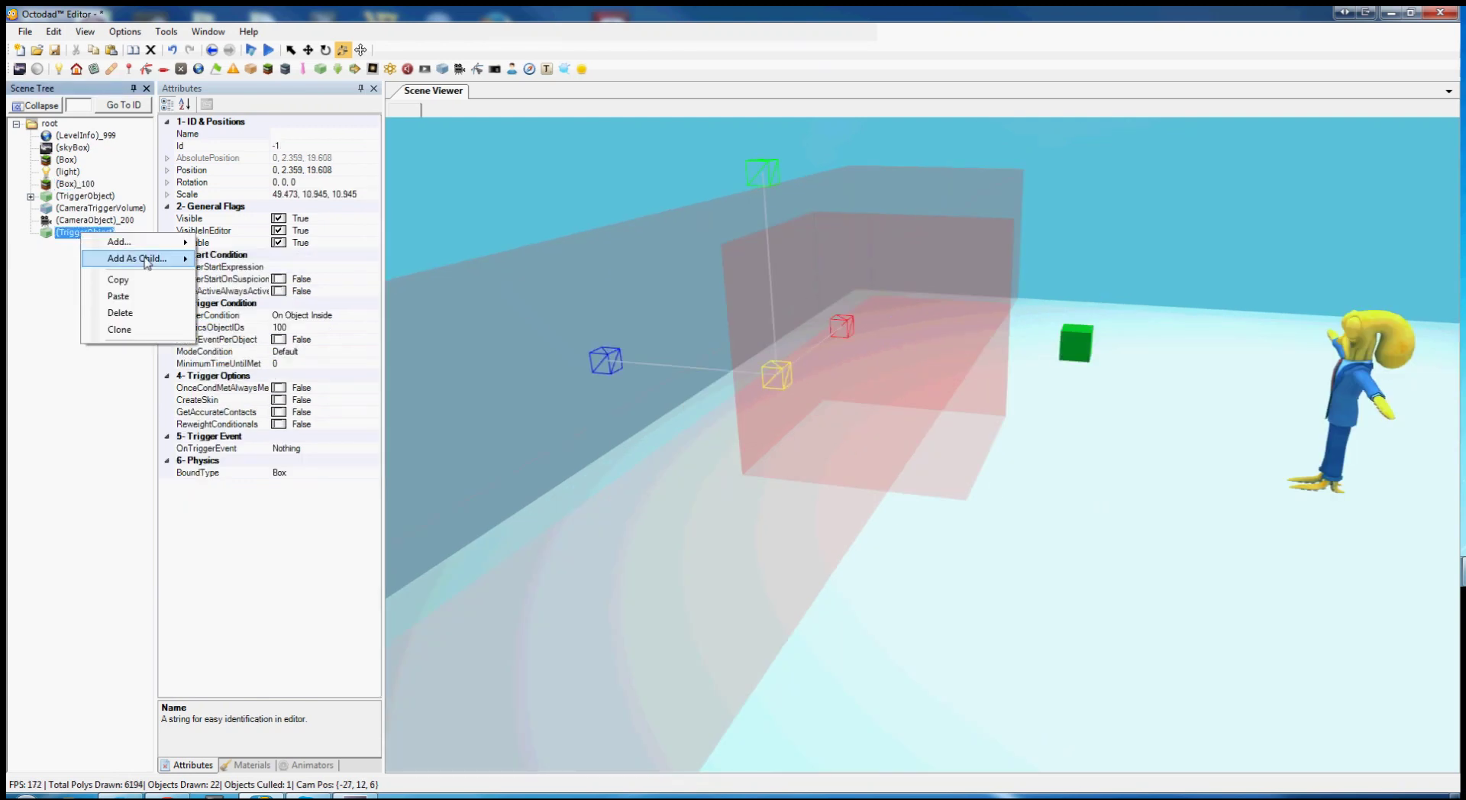
pyautogui.moveTo(146, 262)
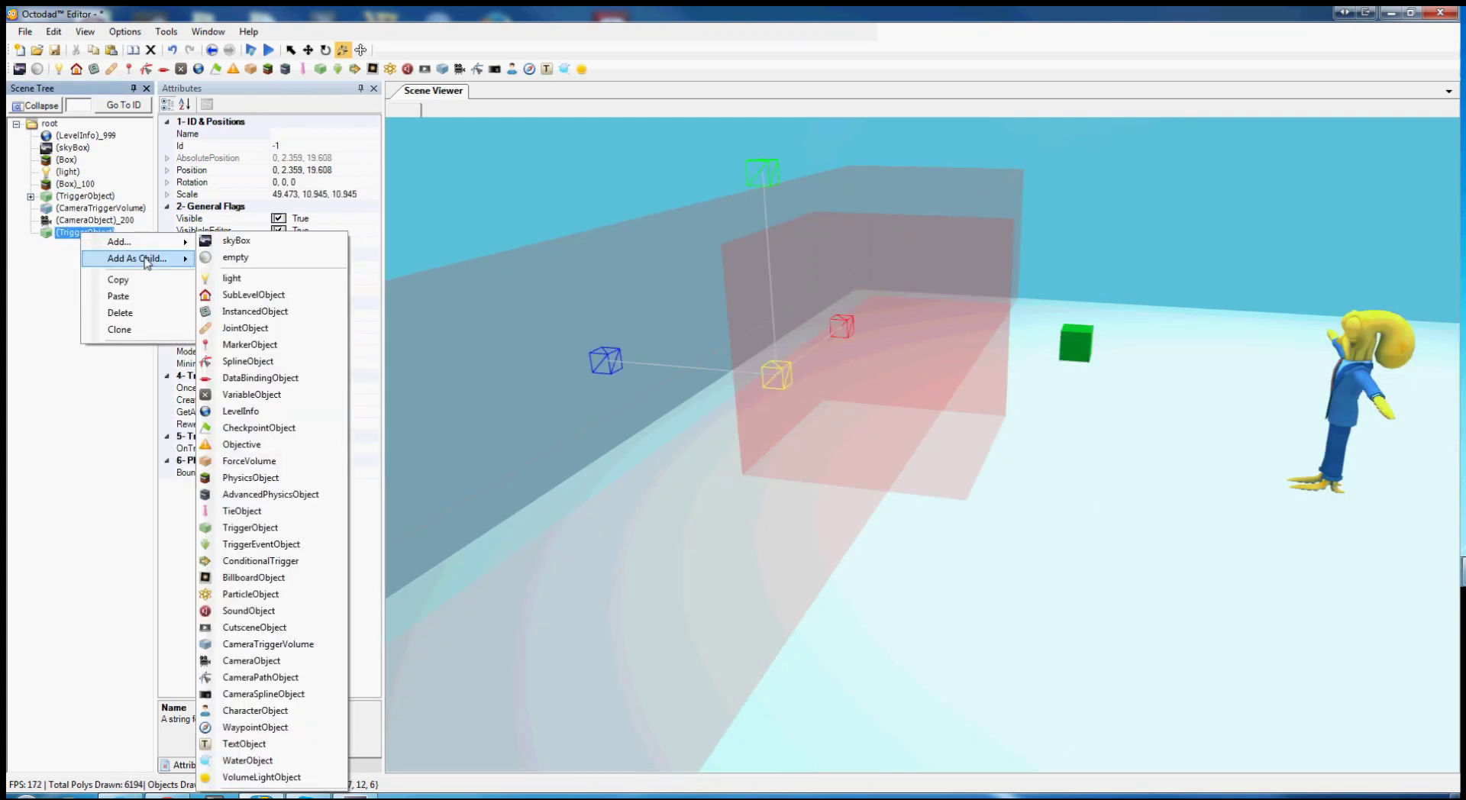
pyautogui.click(280, 548)
pyautogui.click(92, 234)
pyautogui.click(92, 247)
# Set the OnTriggerEvent of the new trigger's child event to End Level.
pyautogui.click(362, 279)
pyautogui.click(374, 279)
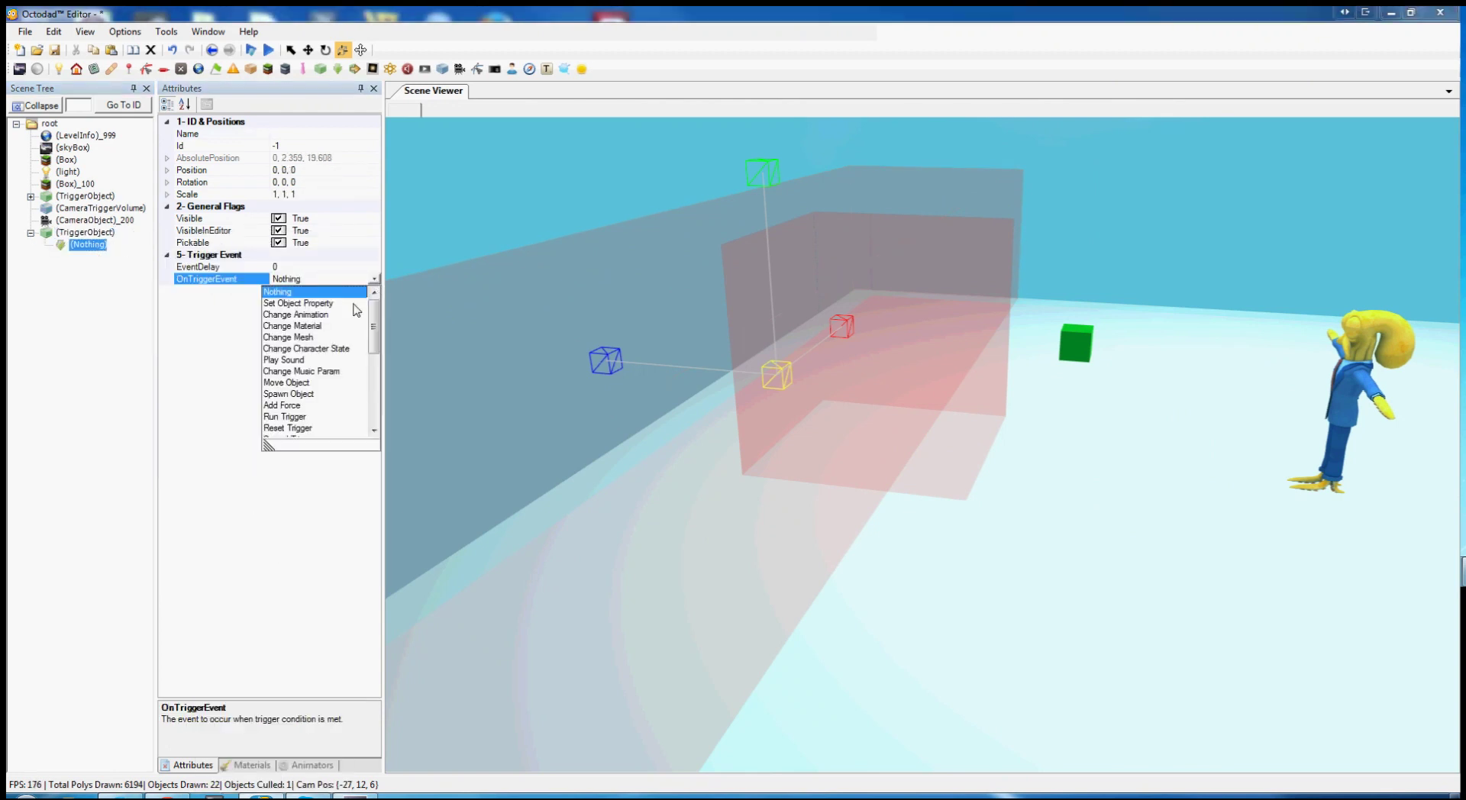
pyautogui.scroll(-3, 341, 346)
pyautogui.scroll(-4, 341, 345)
pyautogui.click(294, 417)
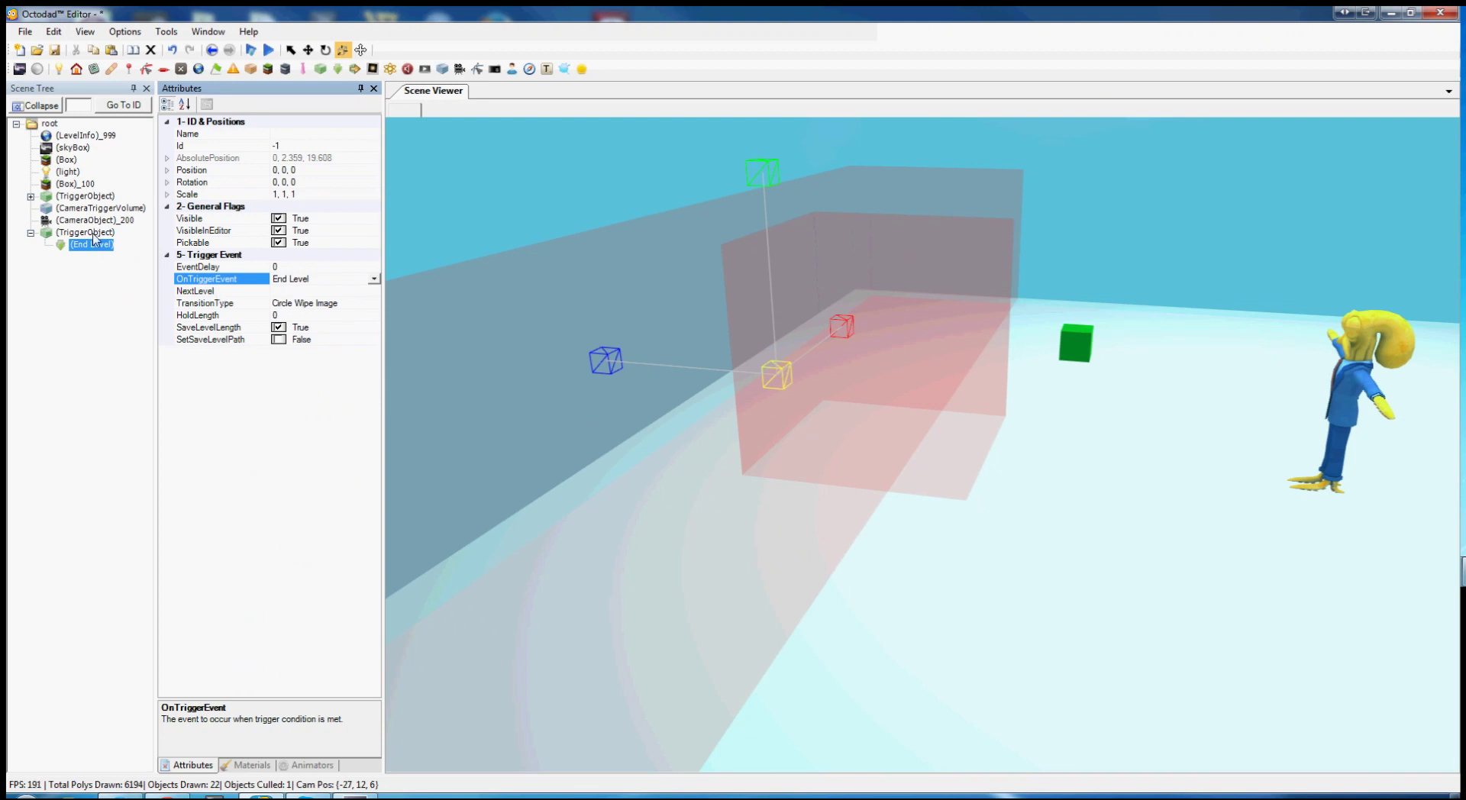
# Review the settings of the second trigger, the camera object and the camera trigger volume, and inspect the trigger areas in the scene.
pyautogui.click(90, 232)
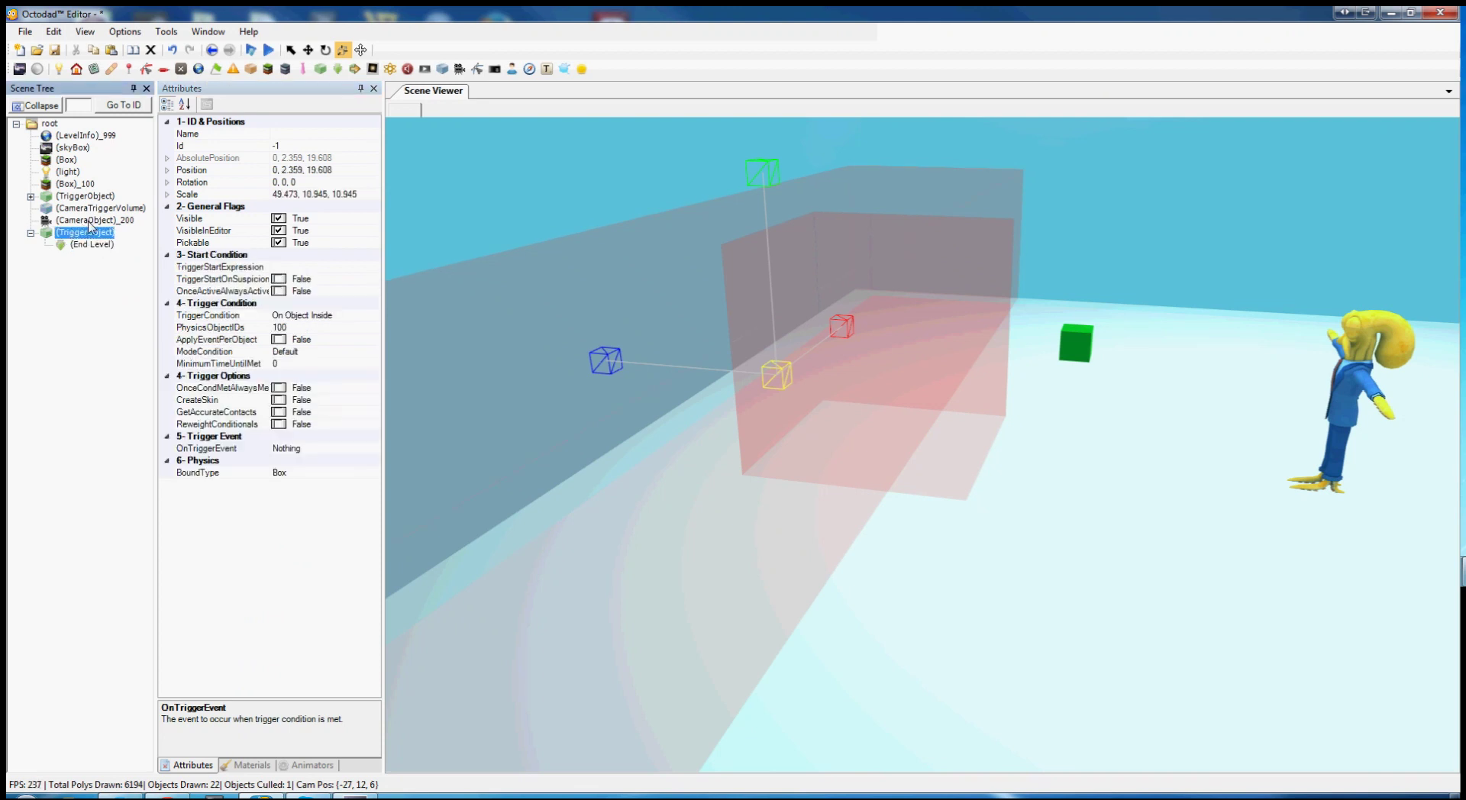
pyautogui.click(90, 220)
pyautogui.click(99, 209)
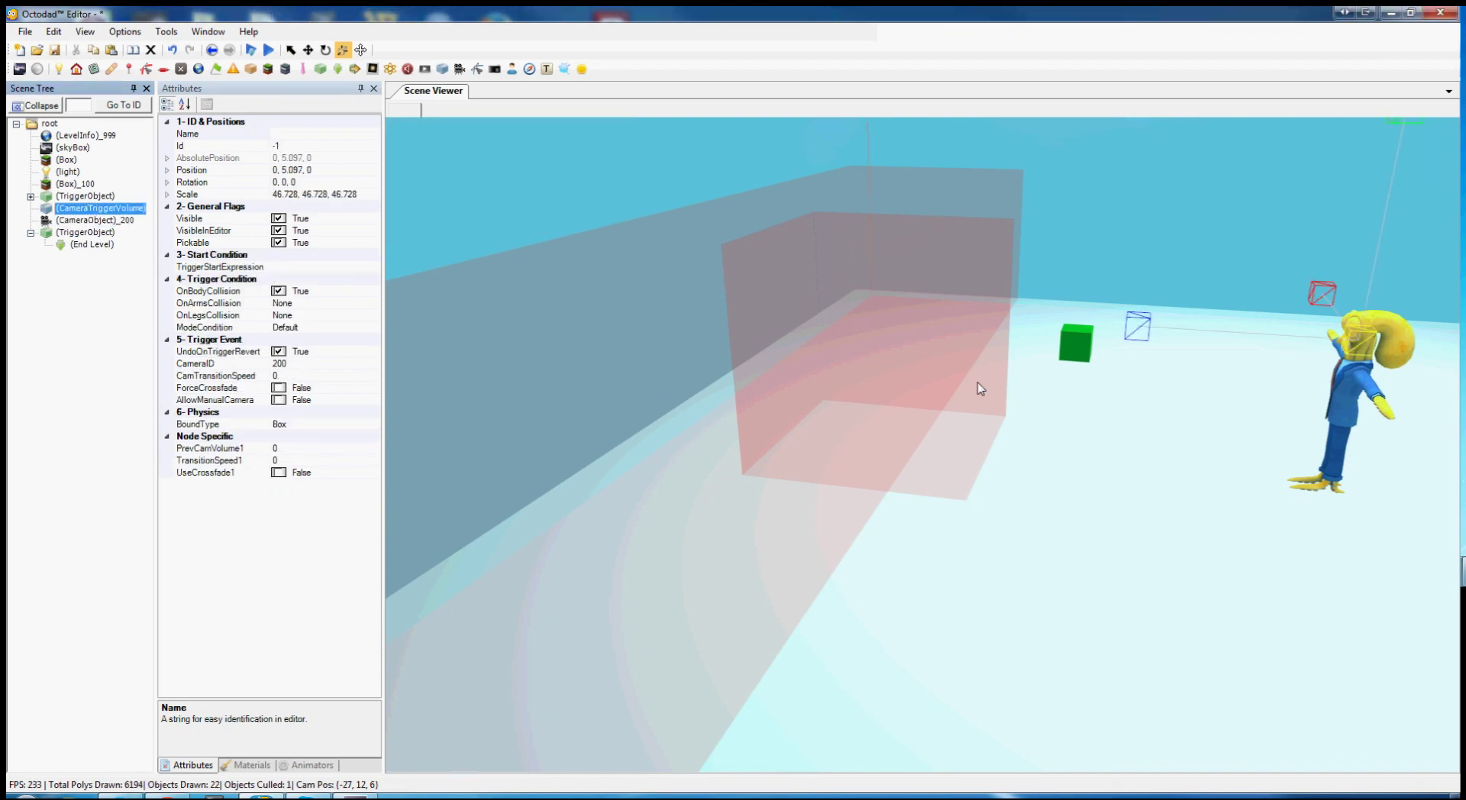
pyautogui.scroll(-3, 973, 354)
pyautogui.moveTo(972, 354); pyautogui.dragTo(988, 386, button='middle')
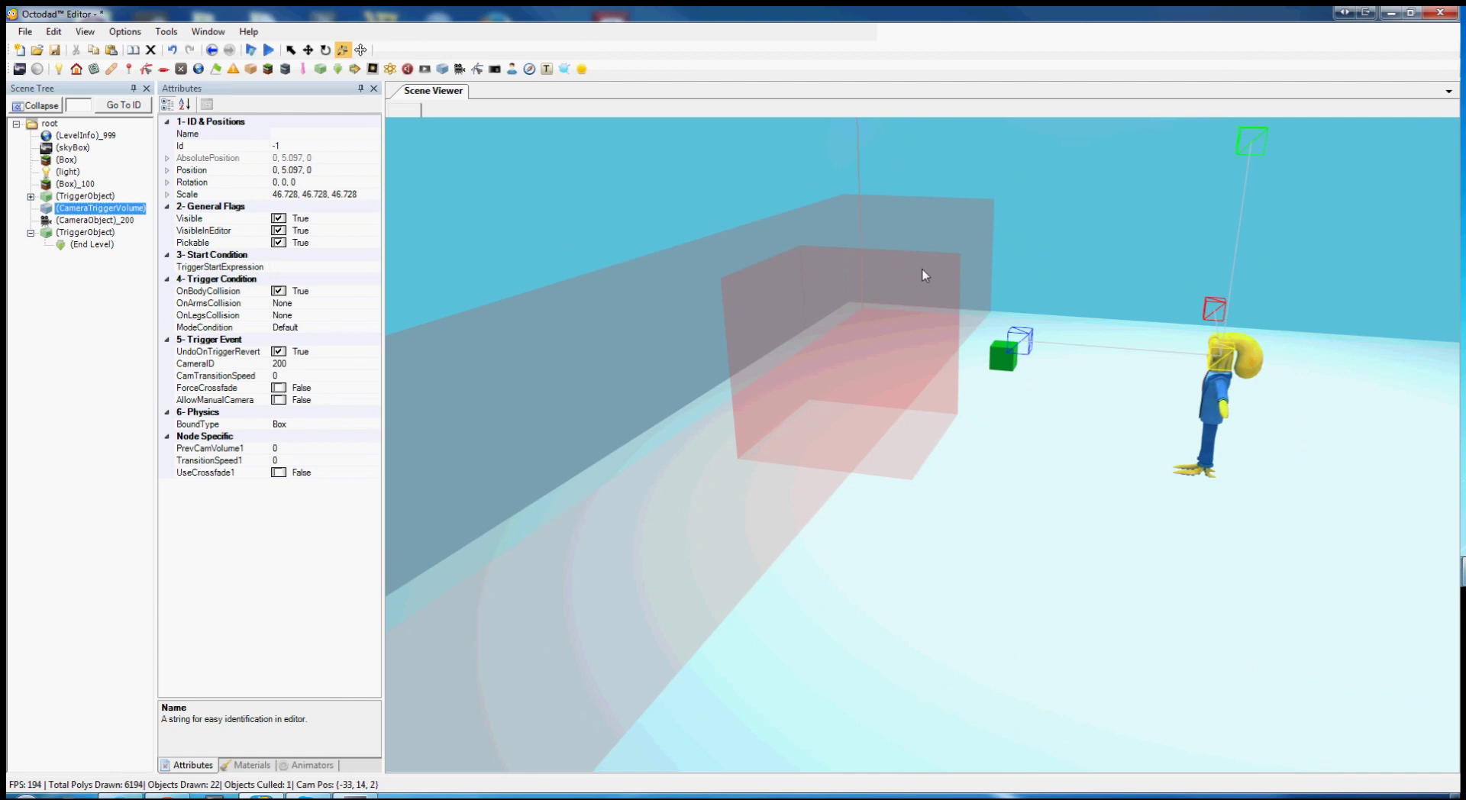
pyautogui.moveTo(924, 276); pyautogui.dragTo(986, 298, button='middle')
pyautogui.scroll(-1, 978, 326)
pyautogui.scroll(-1, 978, 332)
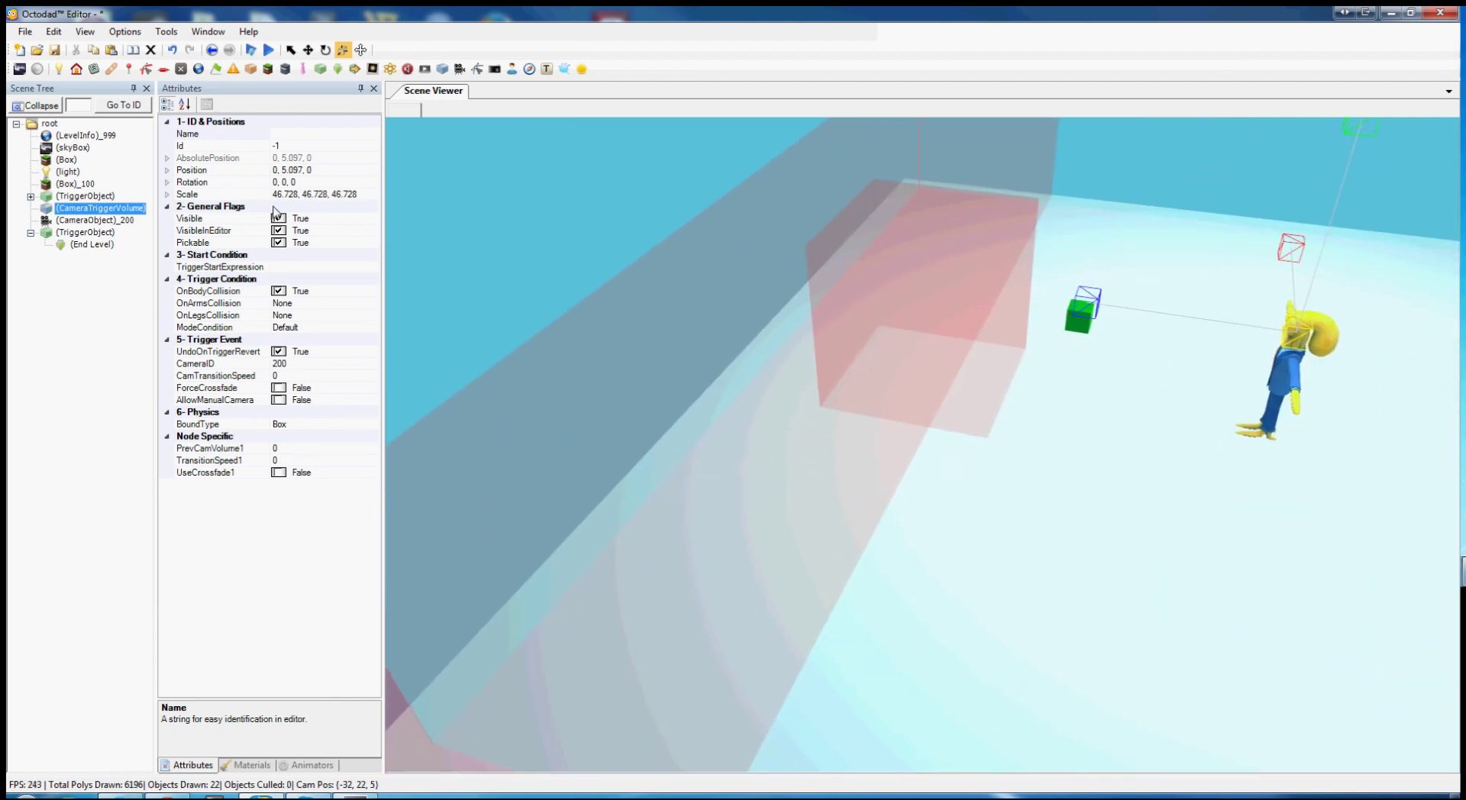
# Add a SoundObject as a child of the root node and select it.
pyautogui.click(31, 234)
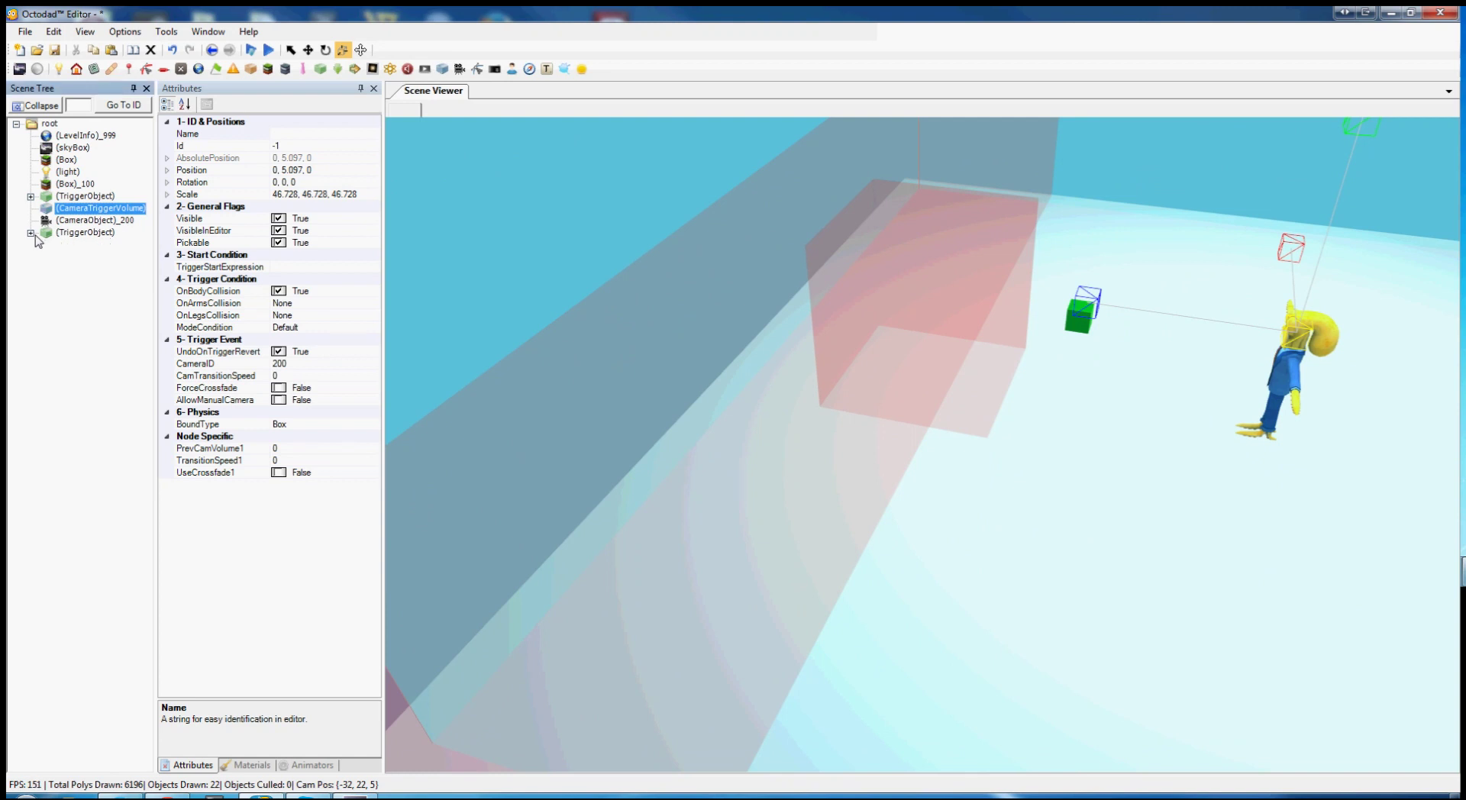
pyautogui.rightClick(42, 125)
pyautogui.moveTo(99, 155)
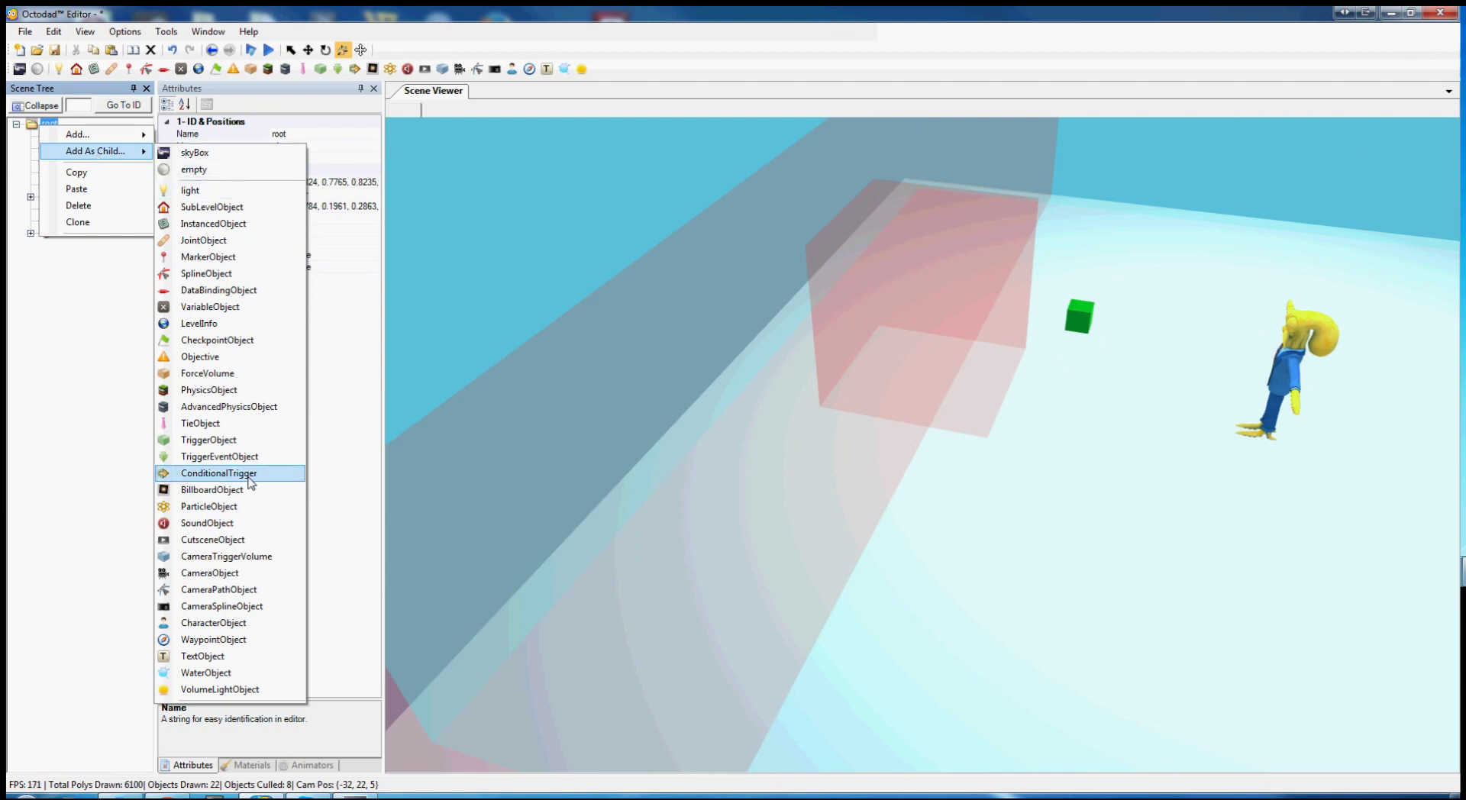
pyautogui.click(240, 532)
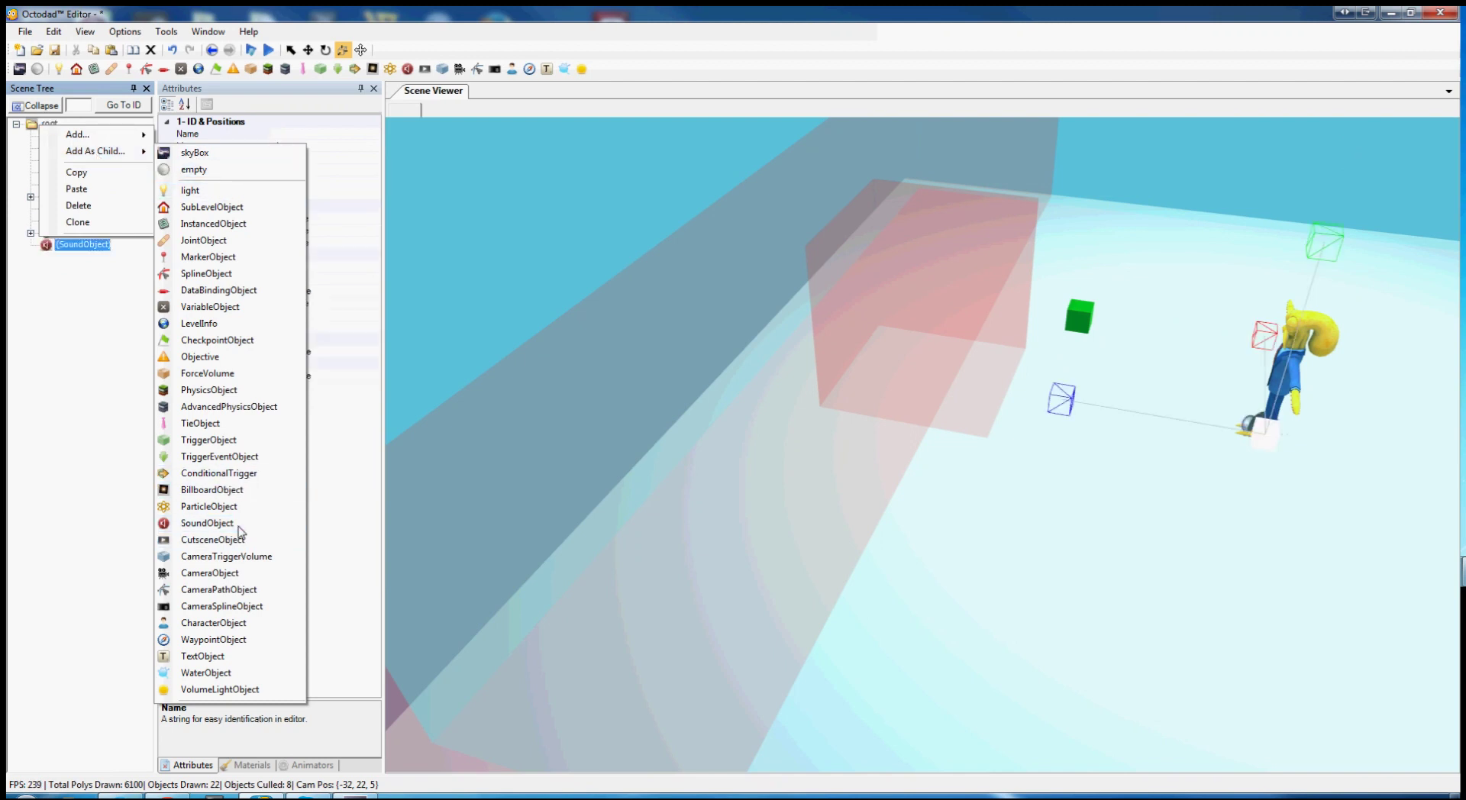
pyautogui.click(84, 235)
pyautogui.click(84, 245)
# Open the Asset Library and list its Sounds assets.
pyautogui.click(200, 34)
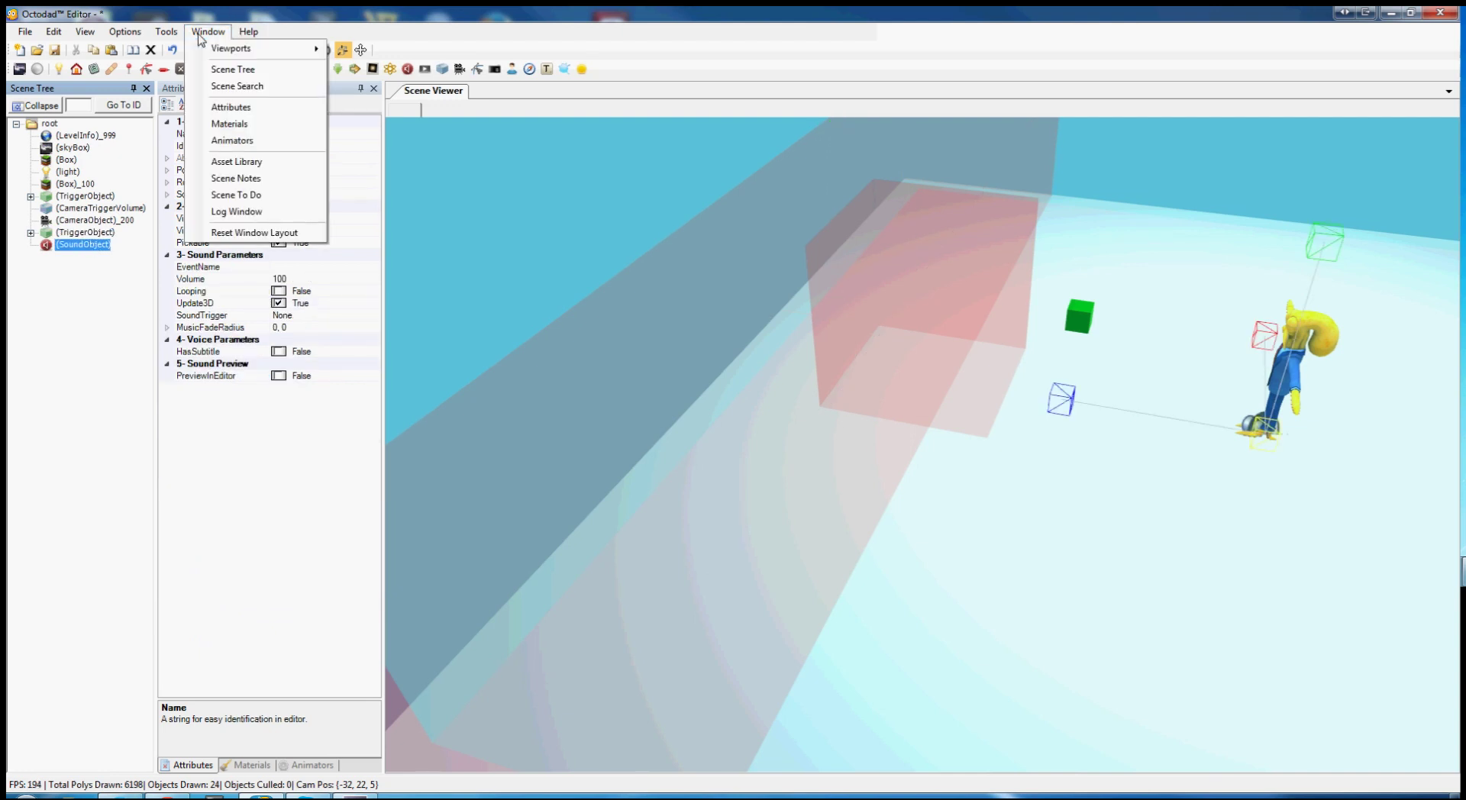
pyautogui.click(244, 162)
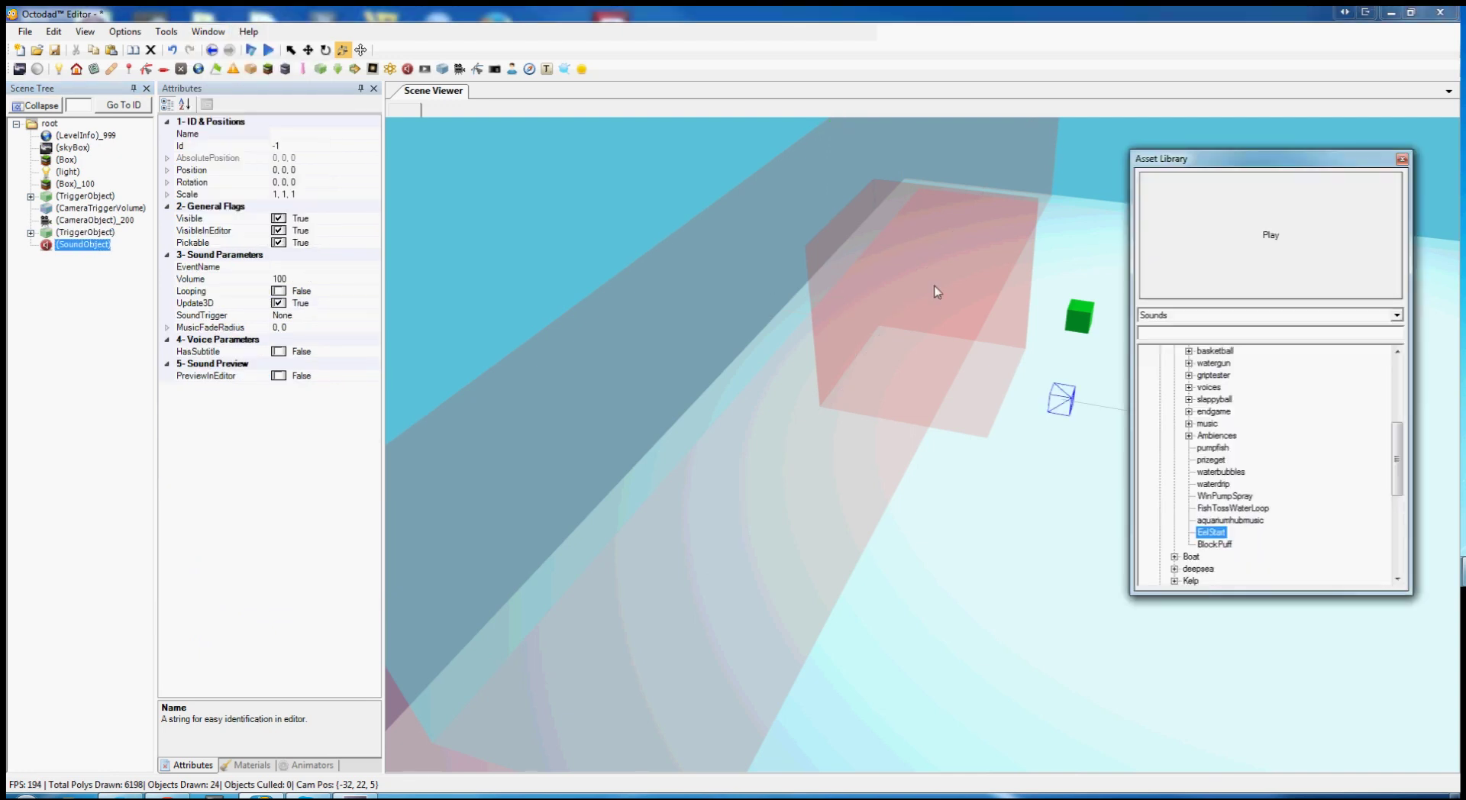
pyautogui.click(1397, 316)
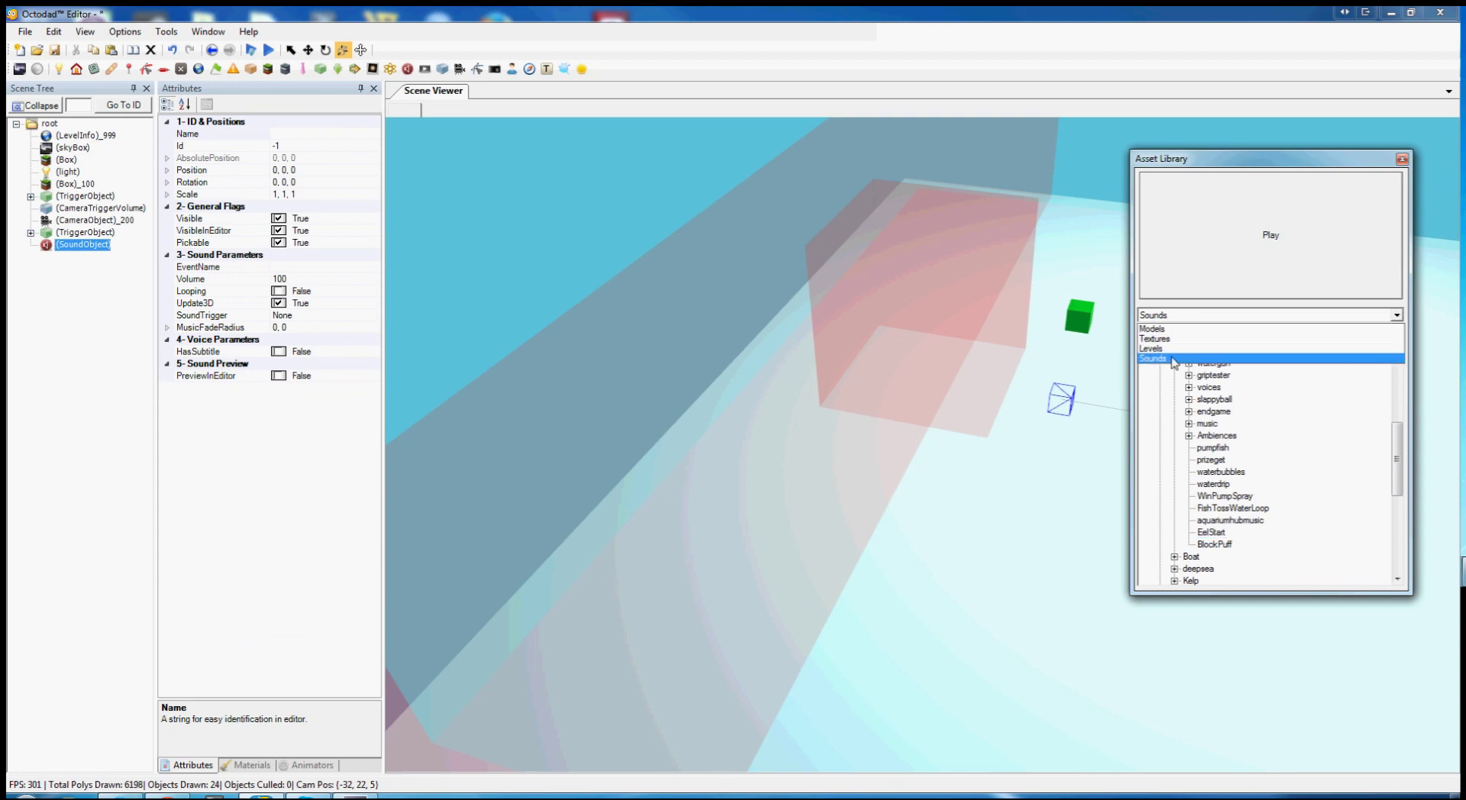
pyautogui.click(1168, 329)
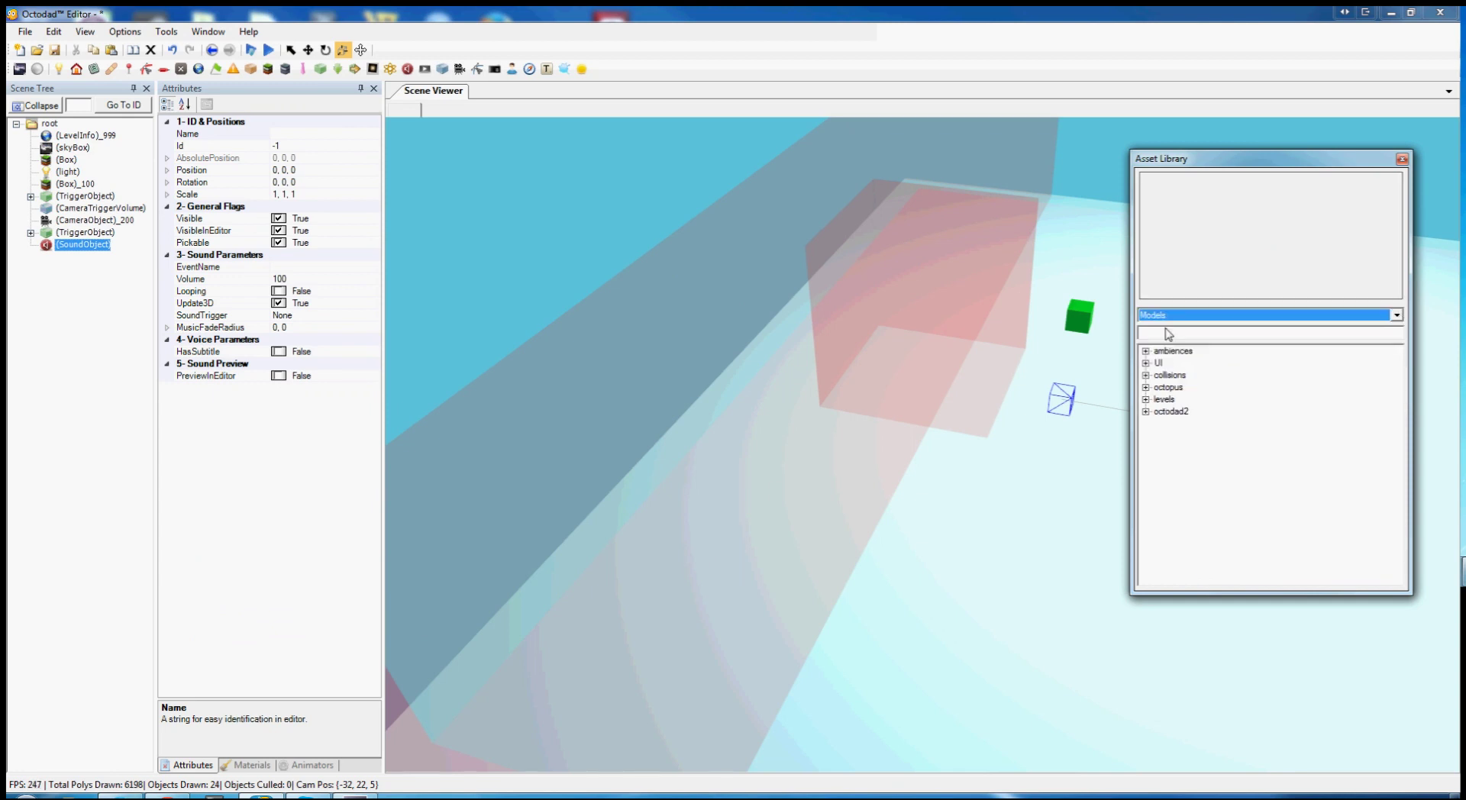
pyautogui.click(1260, 316)
pyautogui.click(1191, 360)
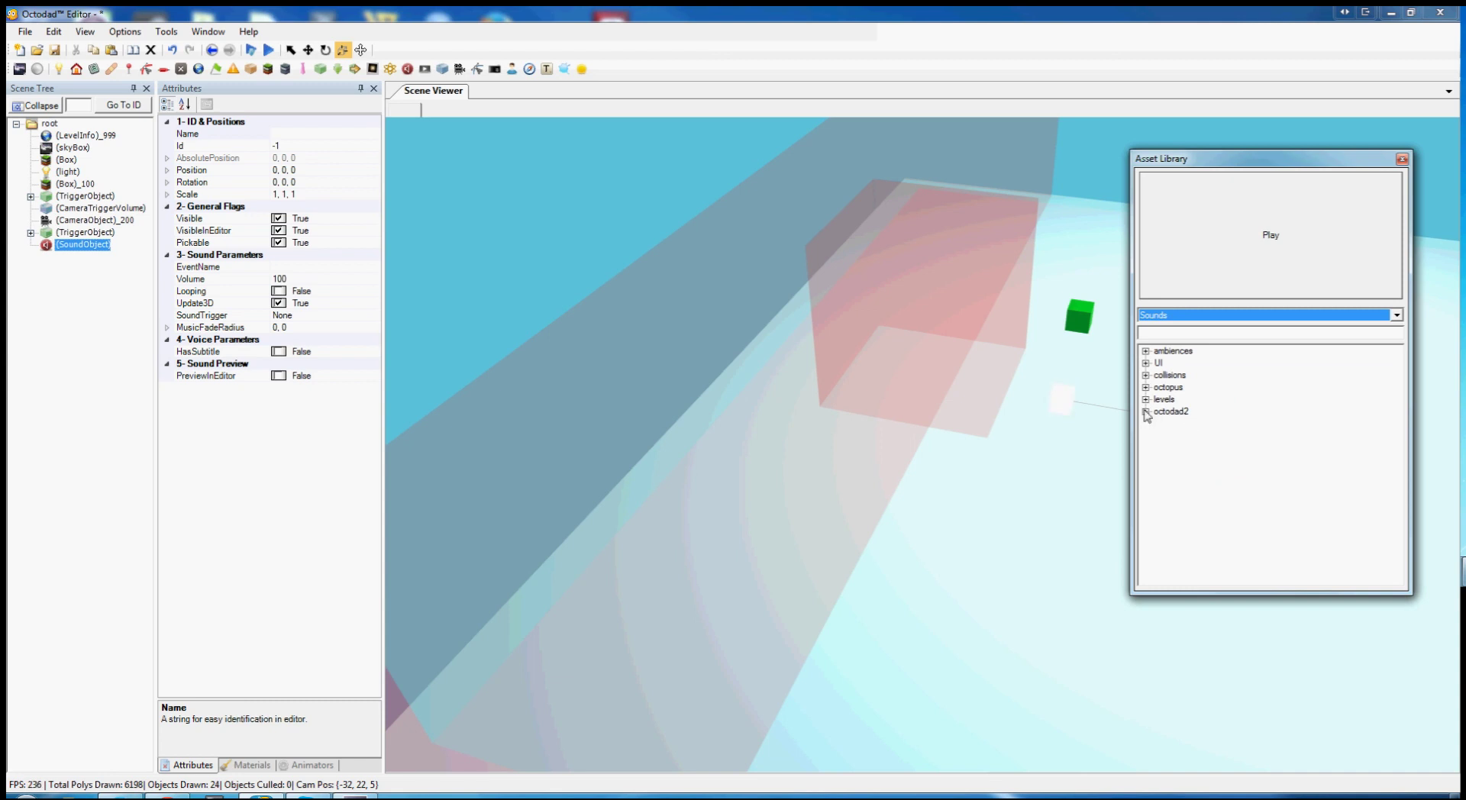
# Locate the EelStart sound under octodad2, levels, amazon in the Asset Library and play a preview of it.
pyautogui.click(1145, 413)
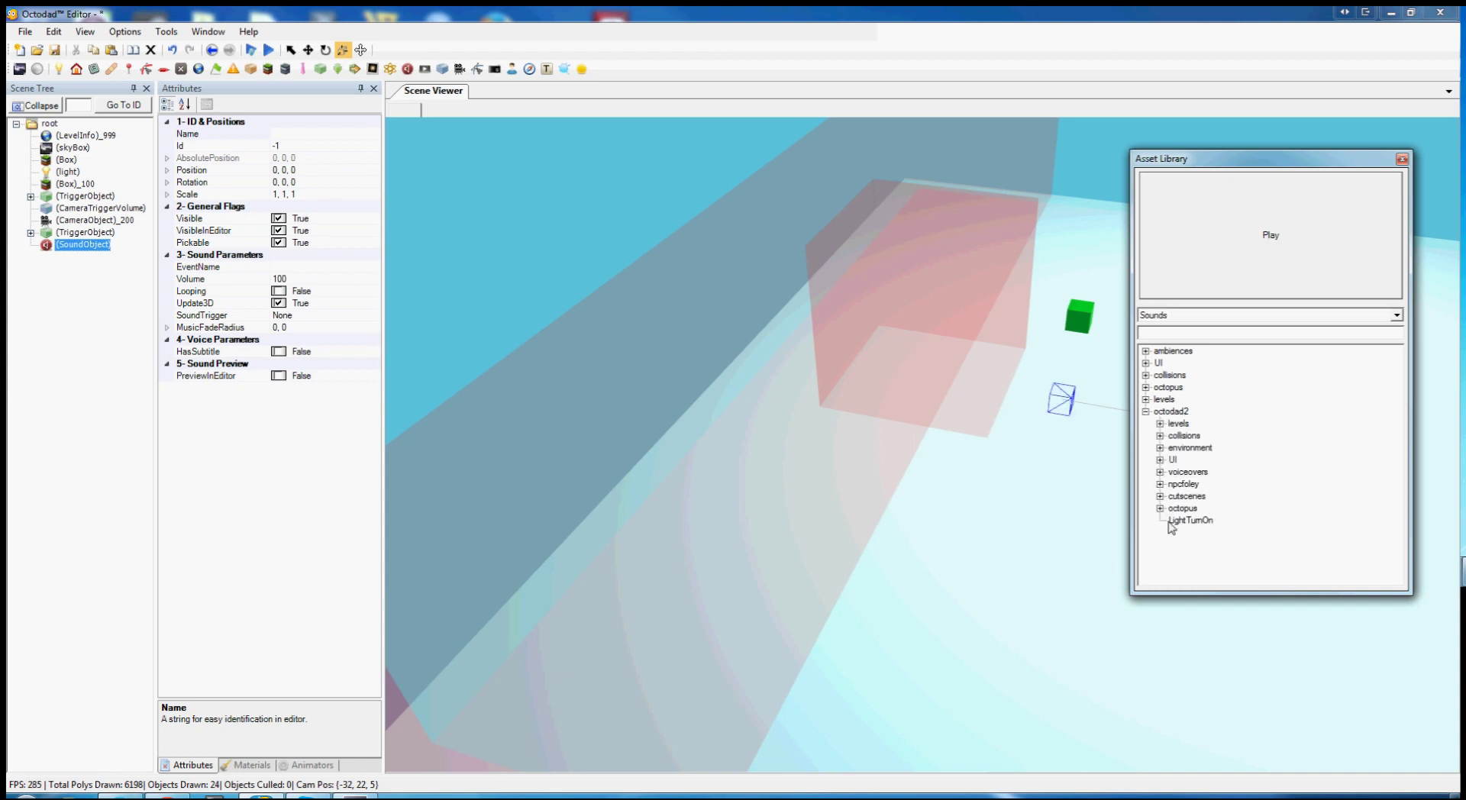
pyautogui.click(1160, 424)
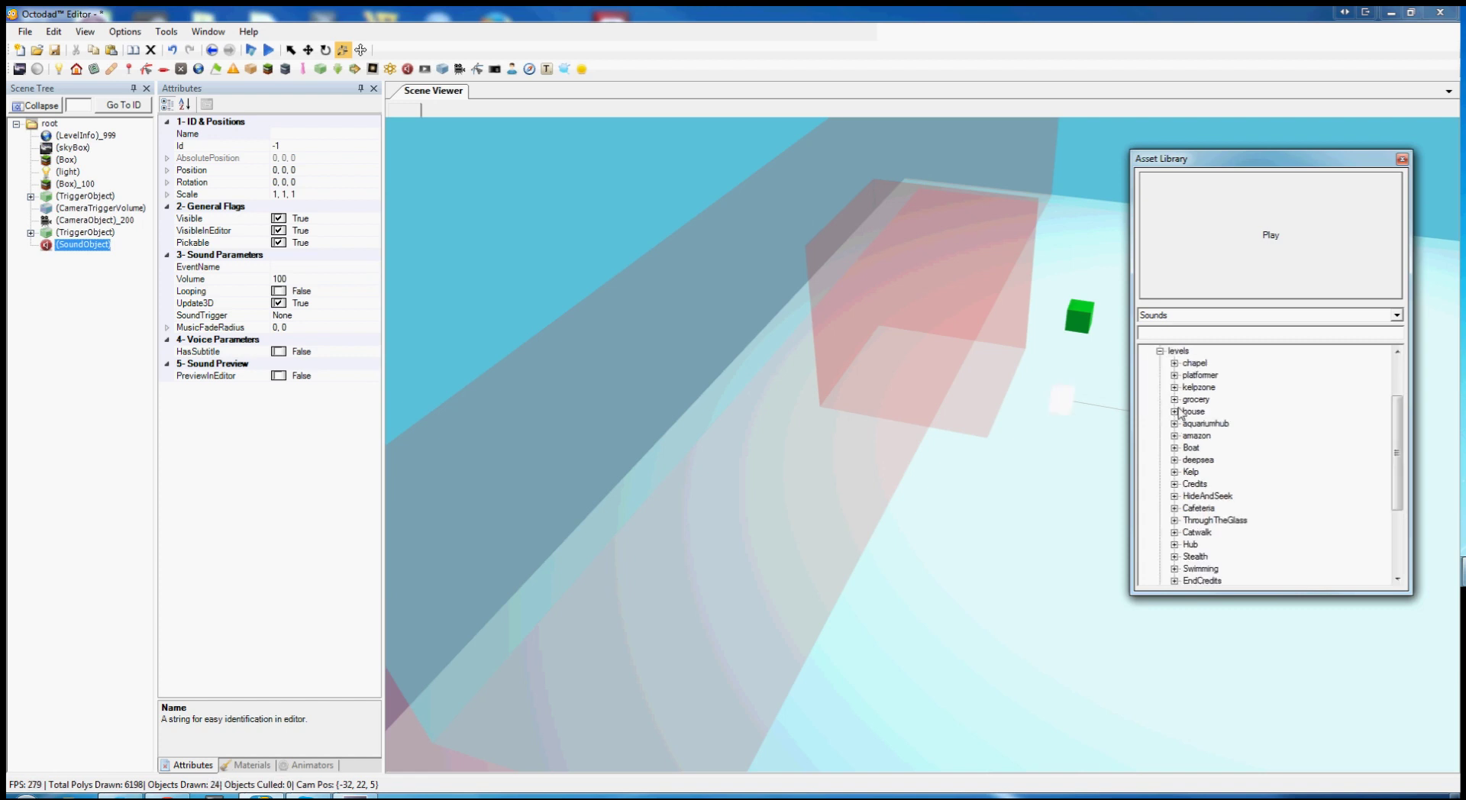
pyautogui.scroll(-2, 1162, 473)
pyautogui.scroll(3, 1168, 488)
pyautogui.scroll(-2, 1175, 392)
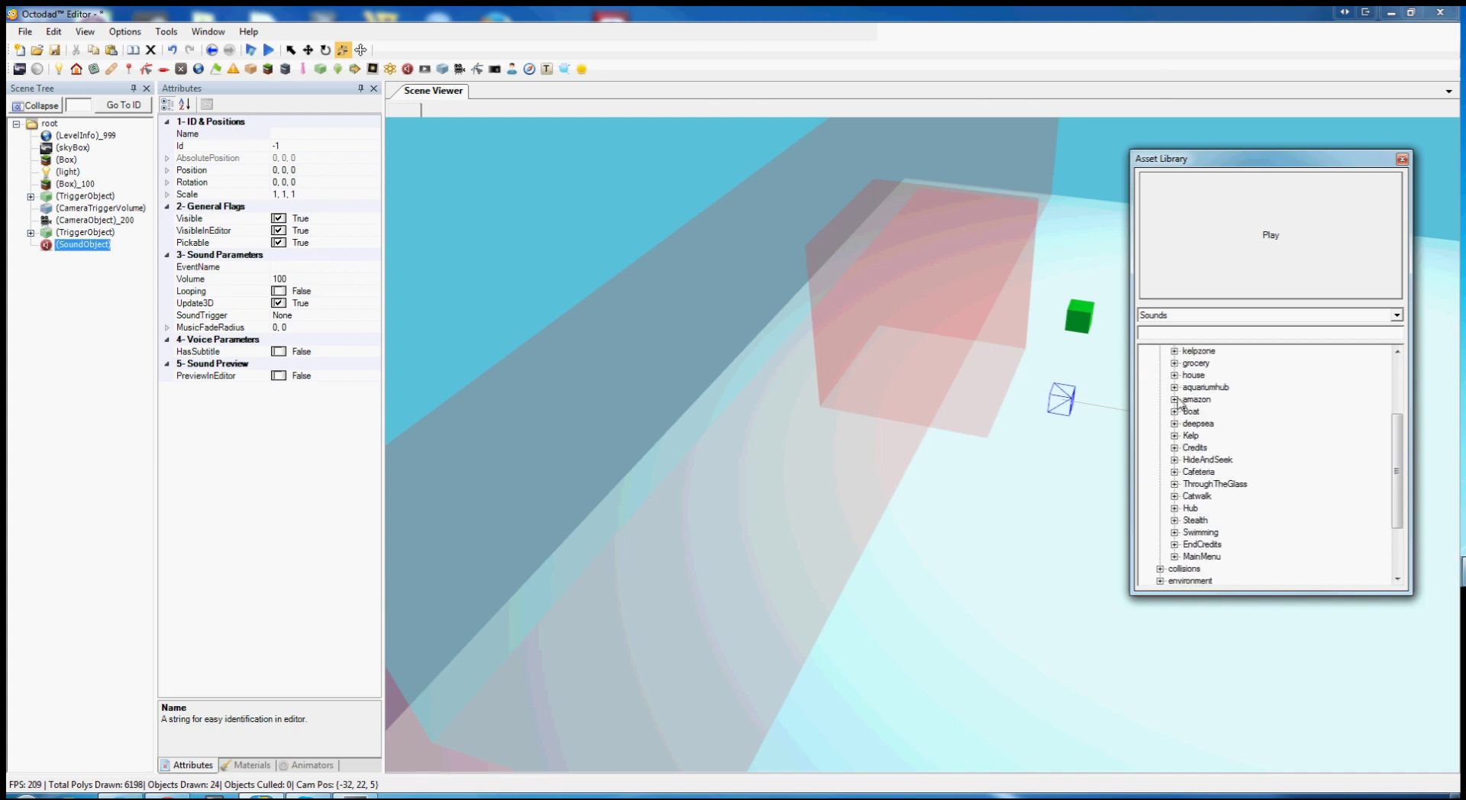
pyautogui.click(1175, 399)
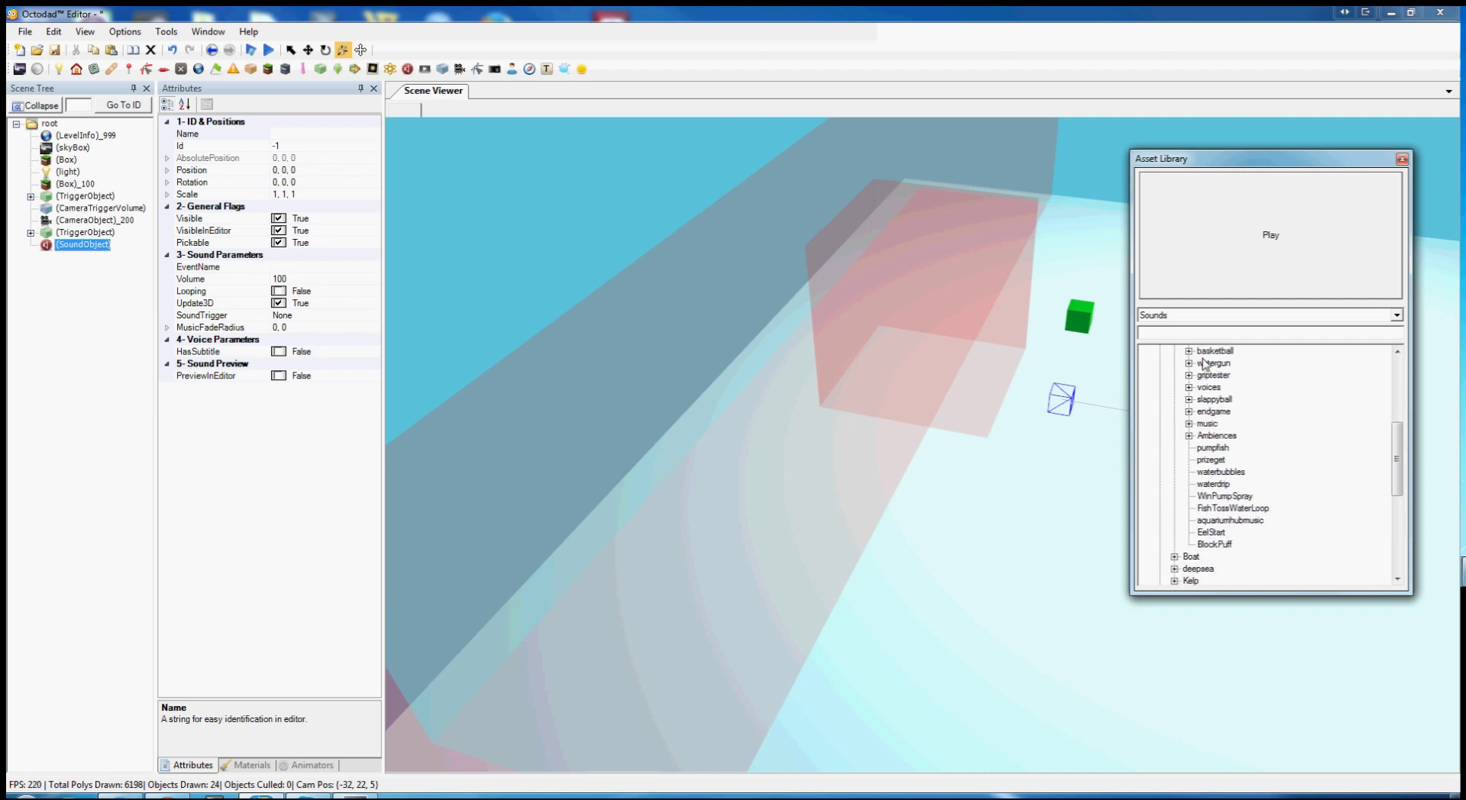
pyautogui.click(1214, 533)
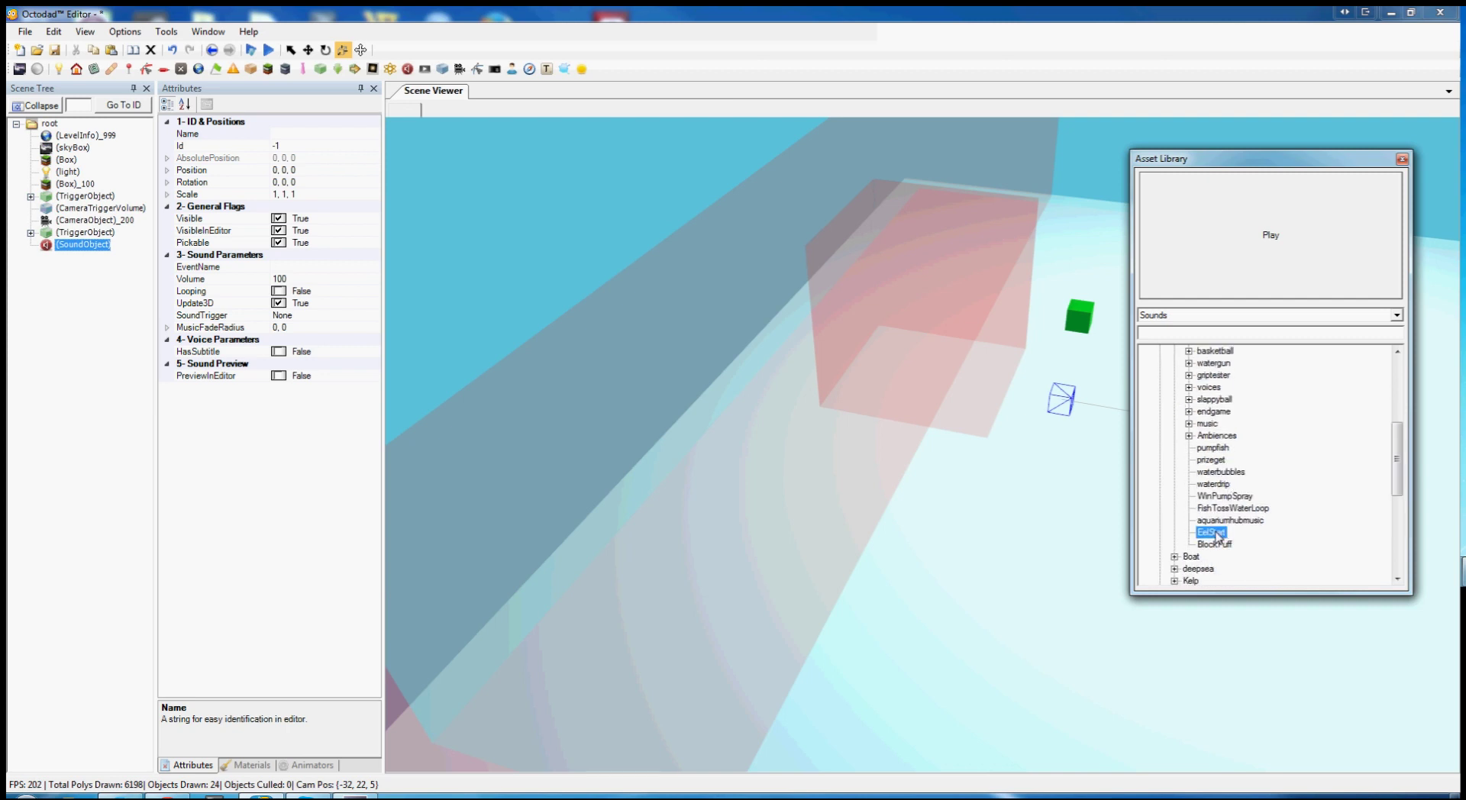
pyautogui.click(1237, 267)
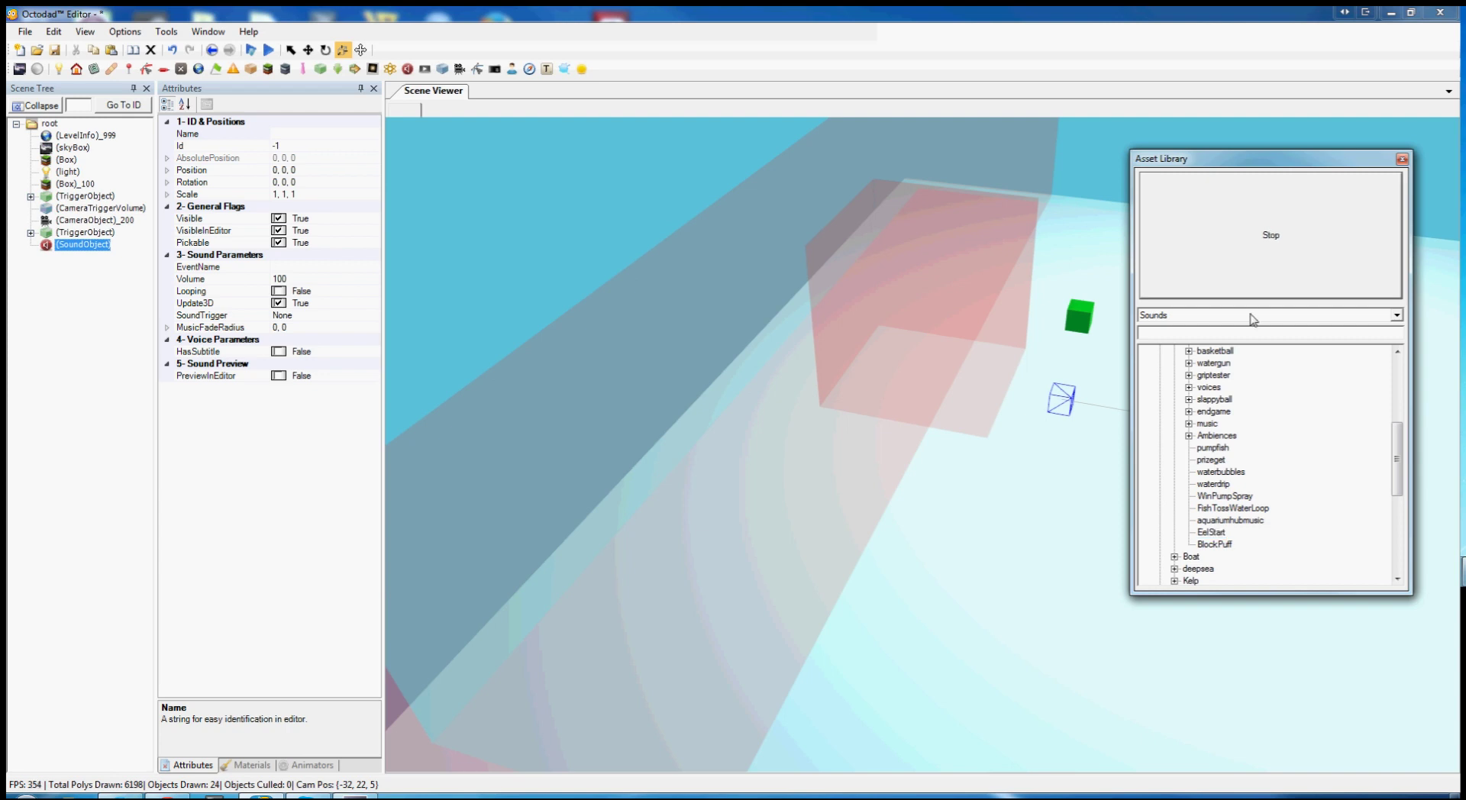
# Assign the EelStart asset to the sound object's EventName and set the object's Id to 300.
pyautogui.click(1215, 532)
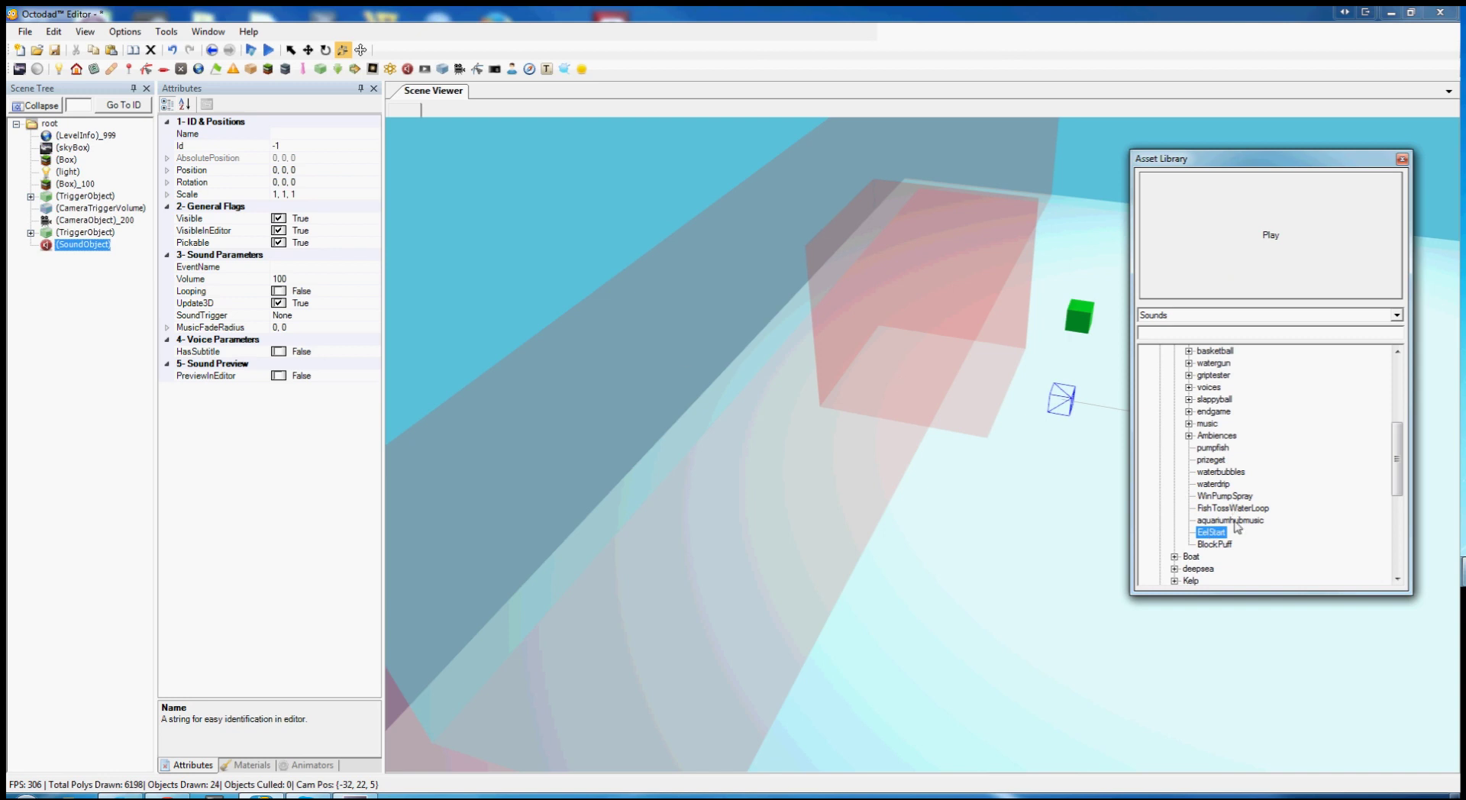
pyautogui.moveTo(1214, 534); pyautogui.dragTo(303, 269)
pyautogui.click(203, 269)
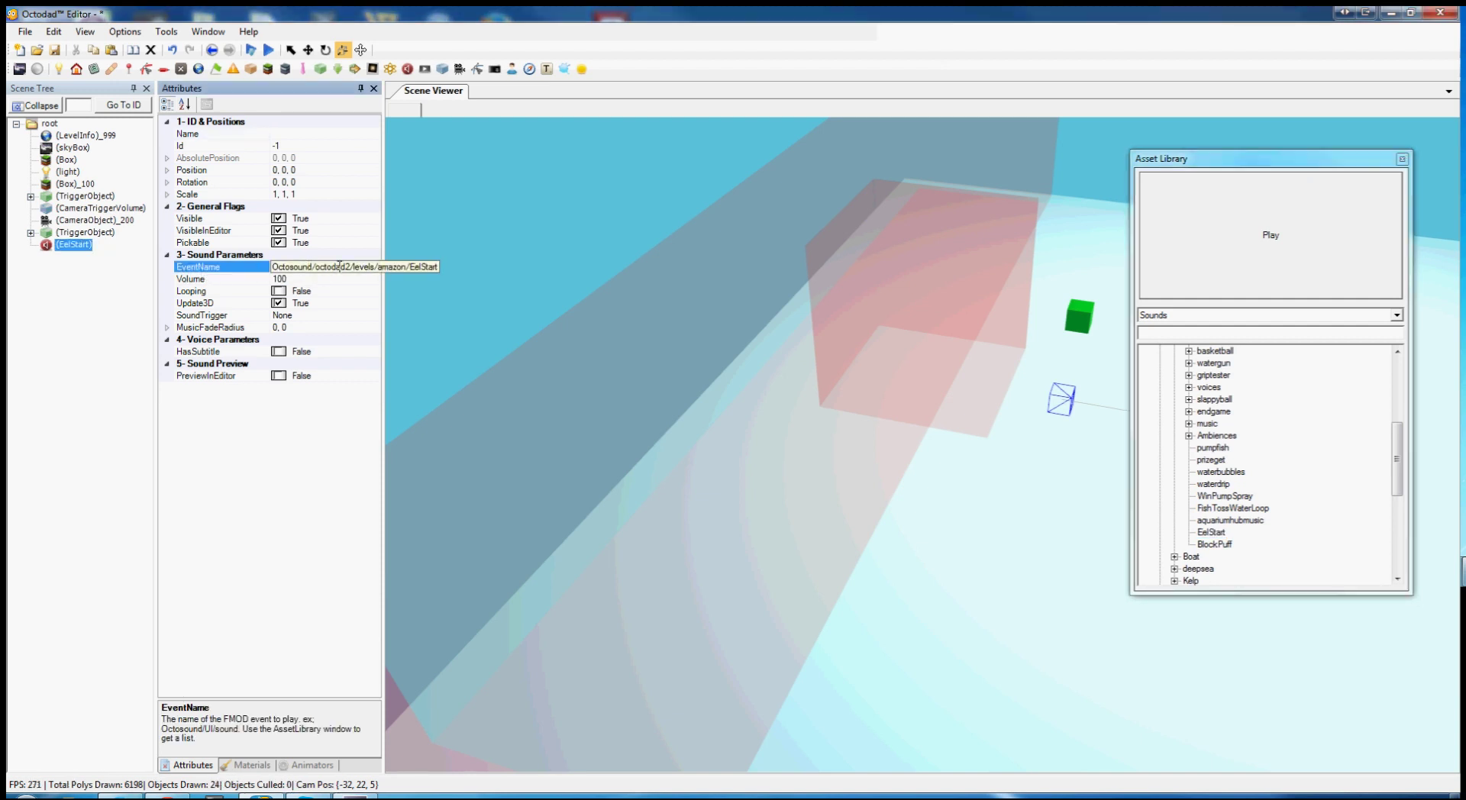
pyautogui.click(303, 146)
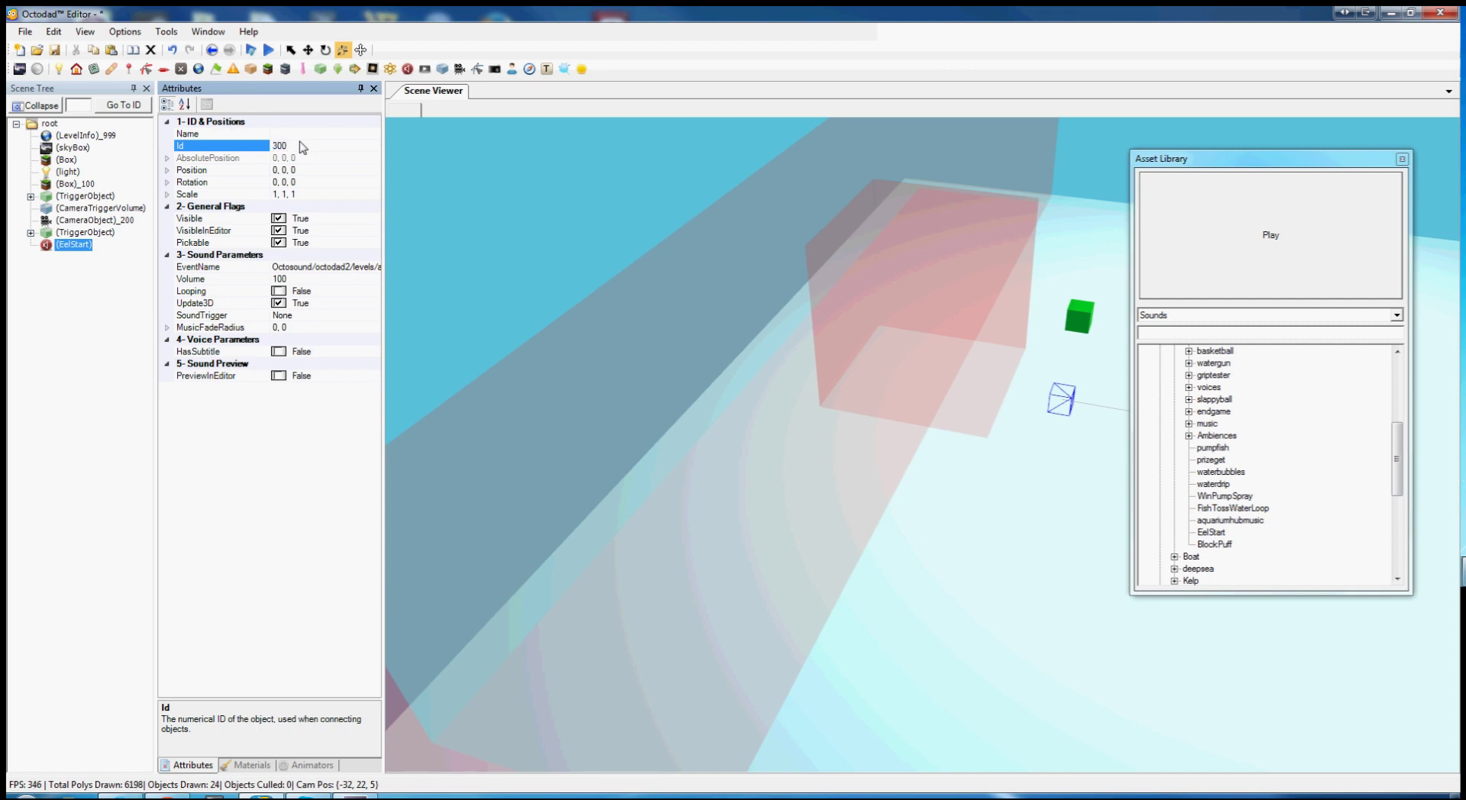
pyautogui.write('300')
pyautogui.press('Return')
# Add another TriggerEventObject as a child of the second trigger, alongside its End Level event.
pyautogui.click(31, 233)
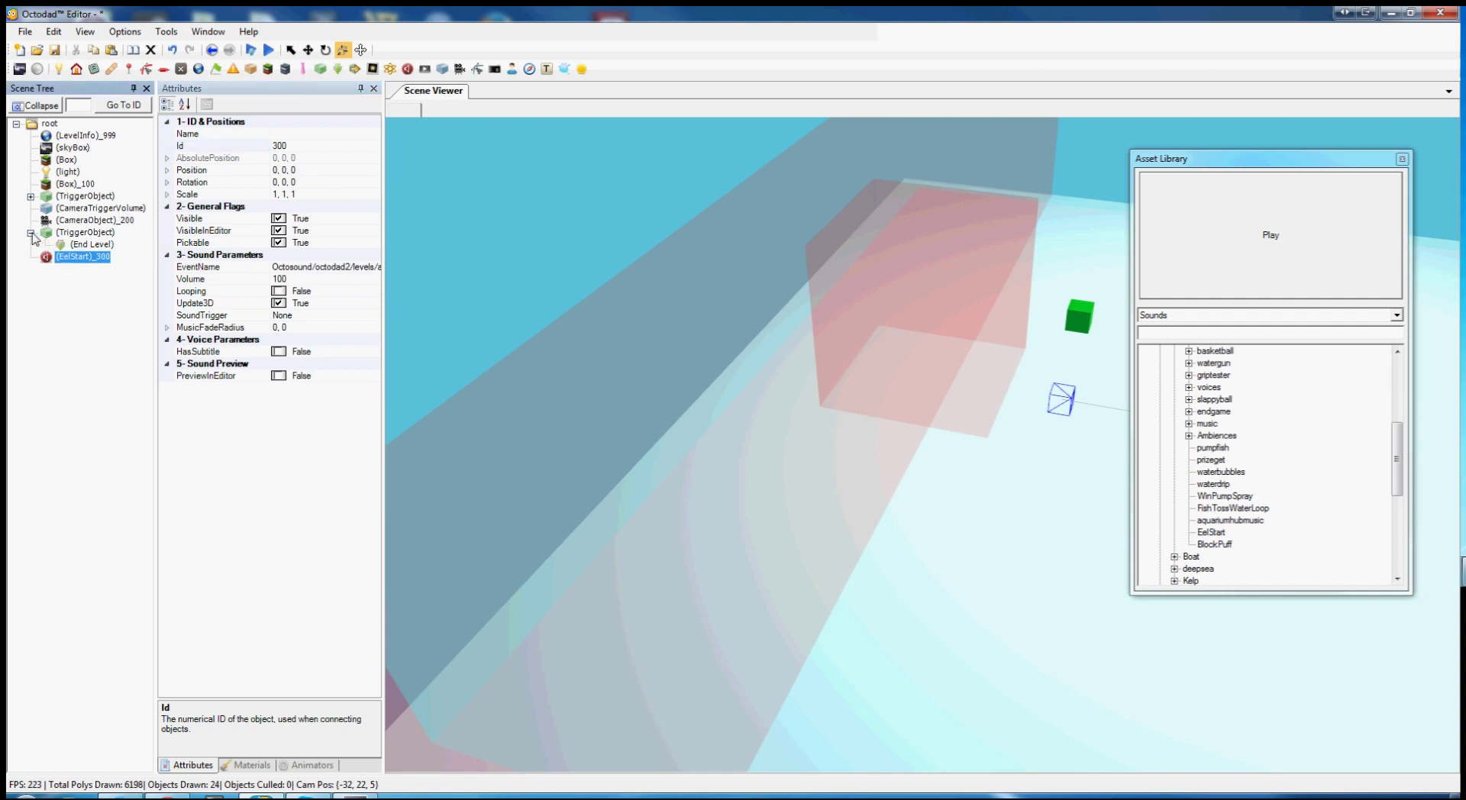
pyautogui.click(98, 244)
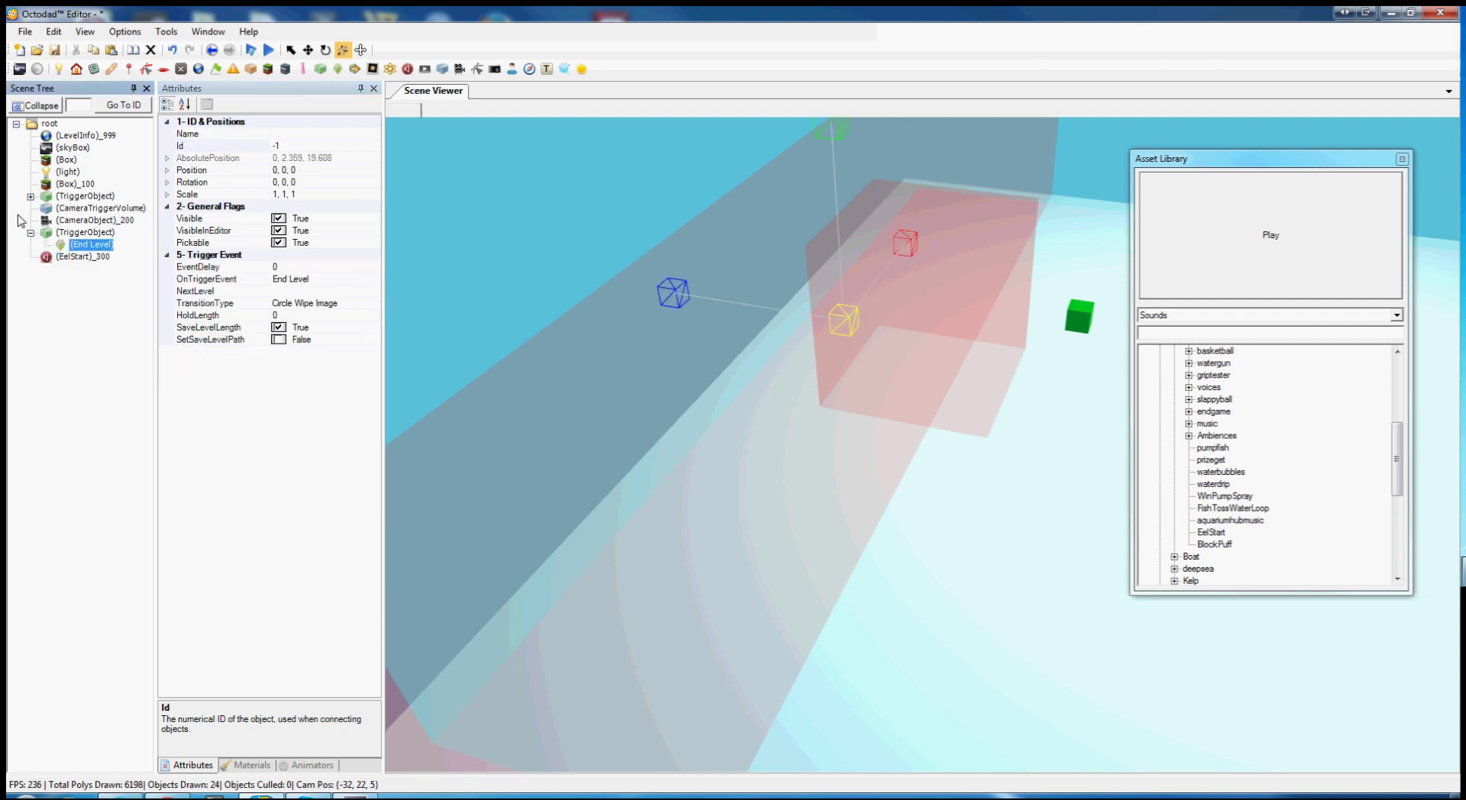
pyautogui.rightClick(85, 233)
pyautogui.moveTo(151, 263)
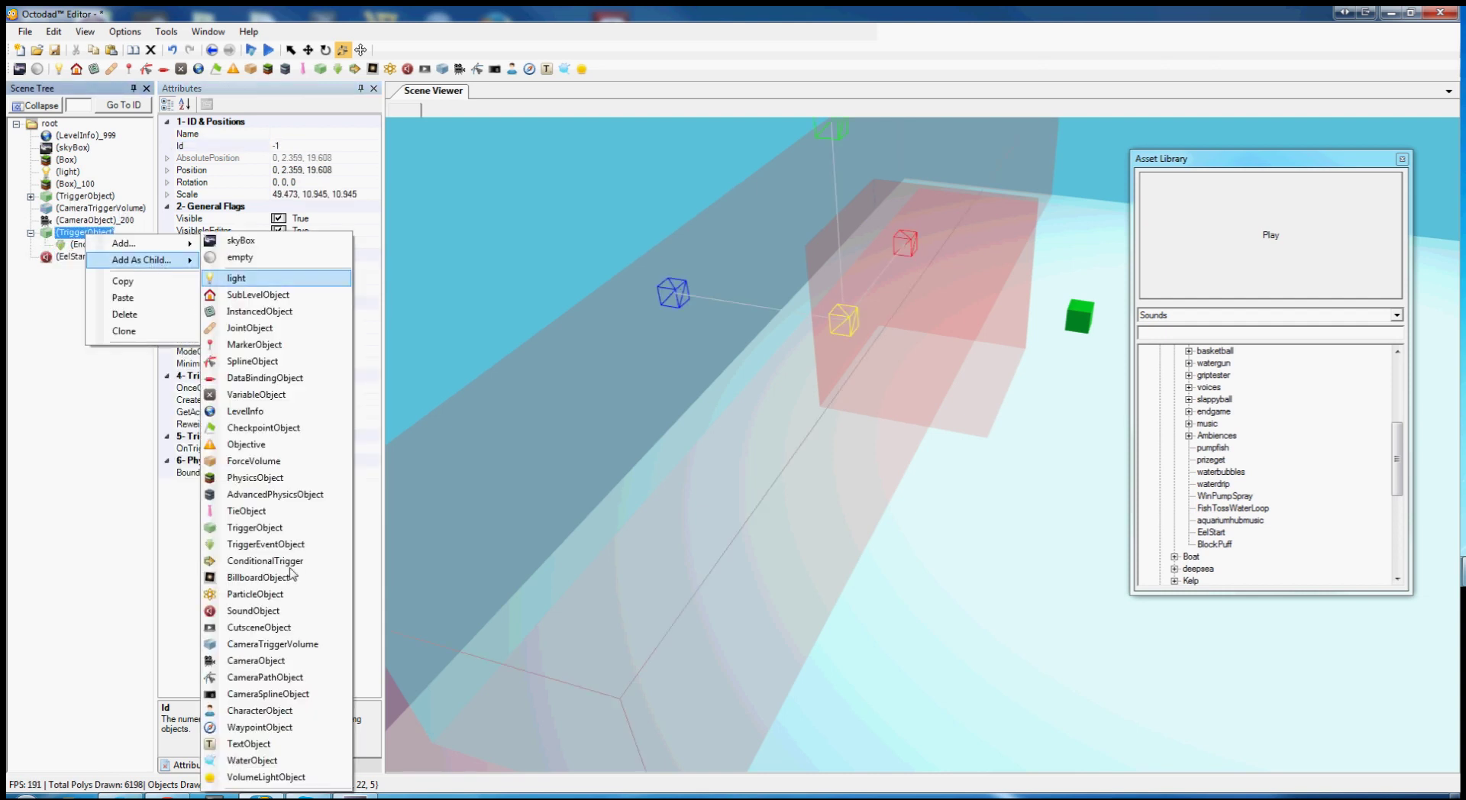
pyautogui.click(286, 545)
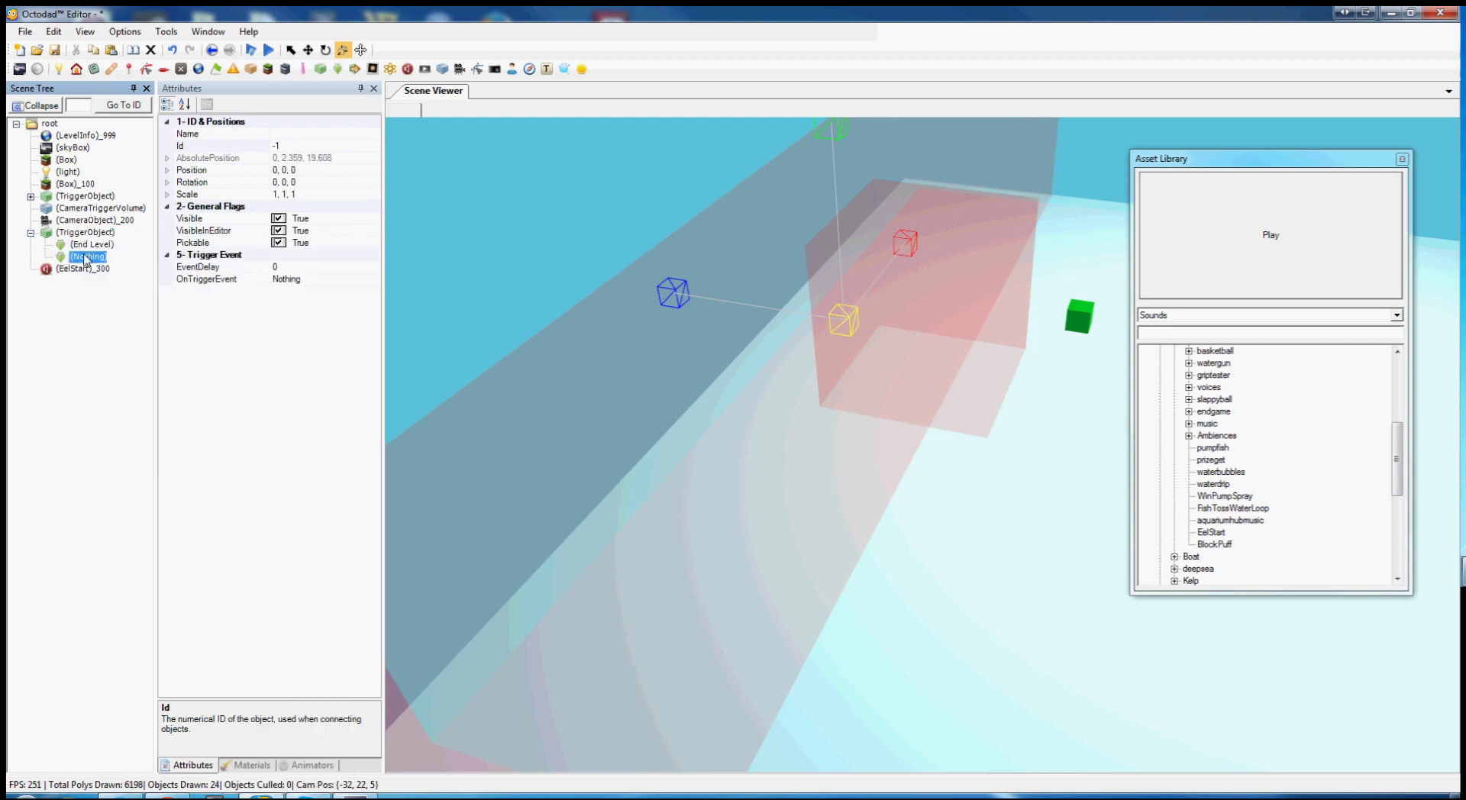
# Set the new event's OnTriggerEvent to Play Sound and its ObjectID to 300.
pyautogui.click(364, 280)
pyautogui.click(374, 279)
pyautogui.scroll(-1, 334, 351)
pyautogui.click(284, 327)
pyautogui.click(298, 304)
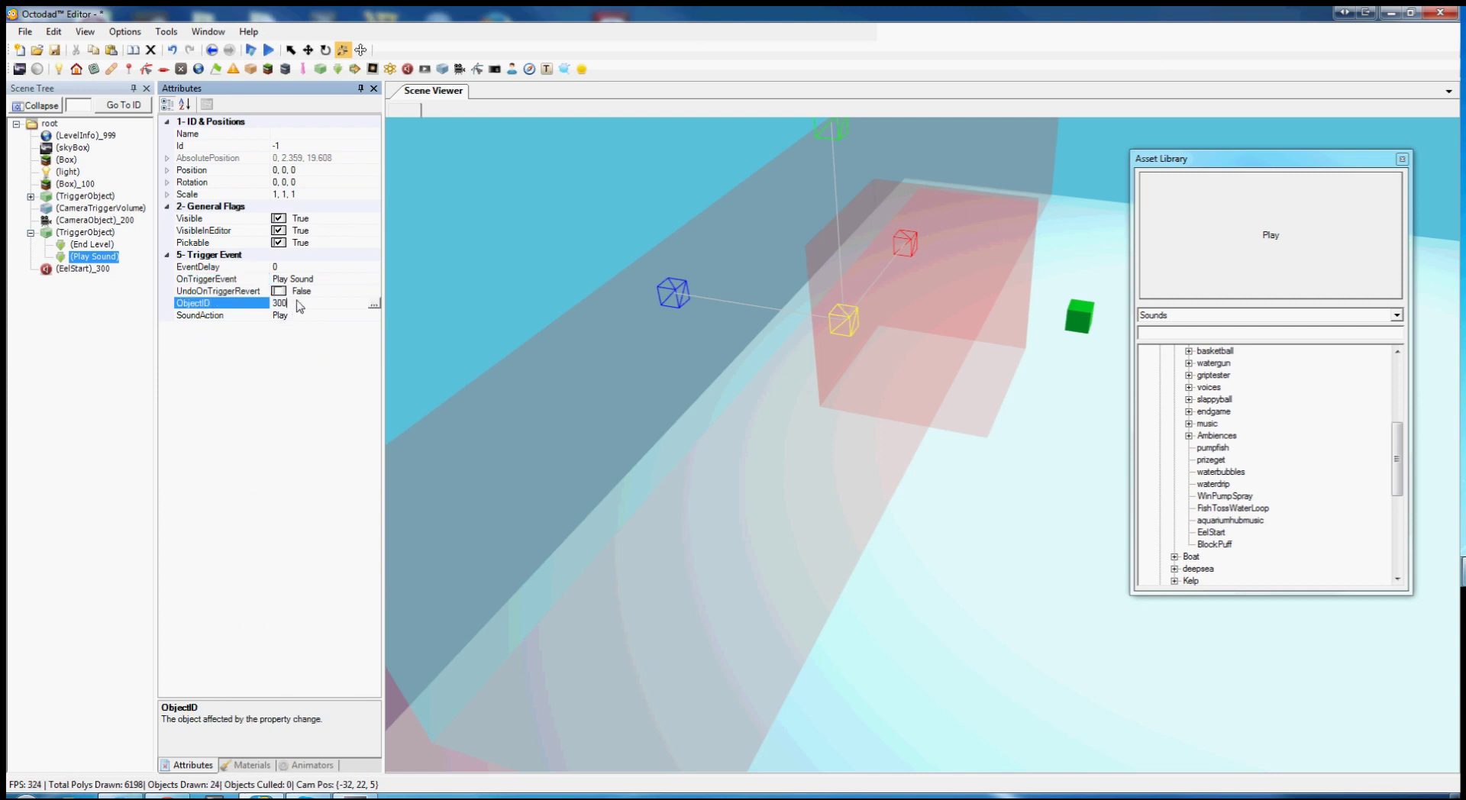
pyautogui.click(86, 269)
# Move the Play Sound event above the End Level event under the second trigger.
pyautogui.moveTo(89, 258); pyautogui.dragTo(91, 240)
pyautogui.click(91, 235)
pyautogui.moveTo(739, 477)
pyautogui.mouseDown(button='right')
pyautogui.moveTo(763, 494)
pyautogui.moveTo(758, 516)
pyautogui.moveTo(762, 493)
pyautogui.mouseUp(button='right')
pyautogui.press('s')
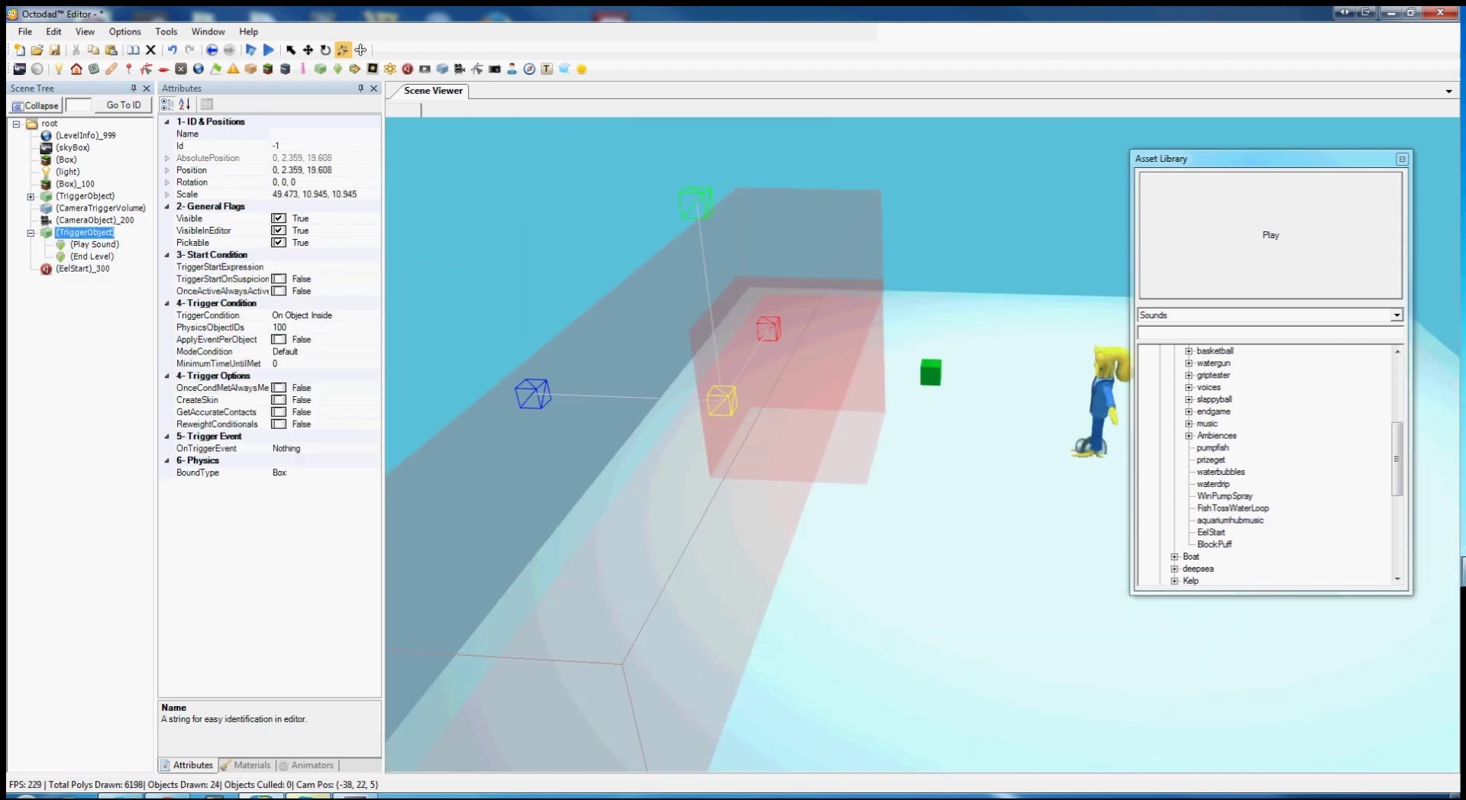
pyautogui.press('w')
pyautogui.moveTo(936, 428); pyautogui.dragTo(950, 466, button='right')
# Set the End Level event's EventDelay to 3 seconds.
pyautogui.click(89, 257)
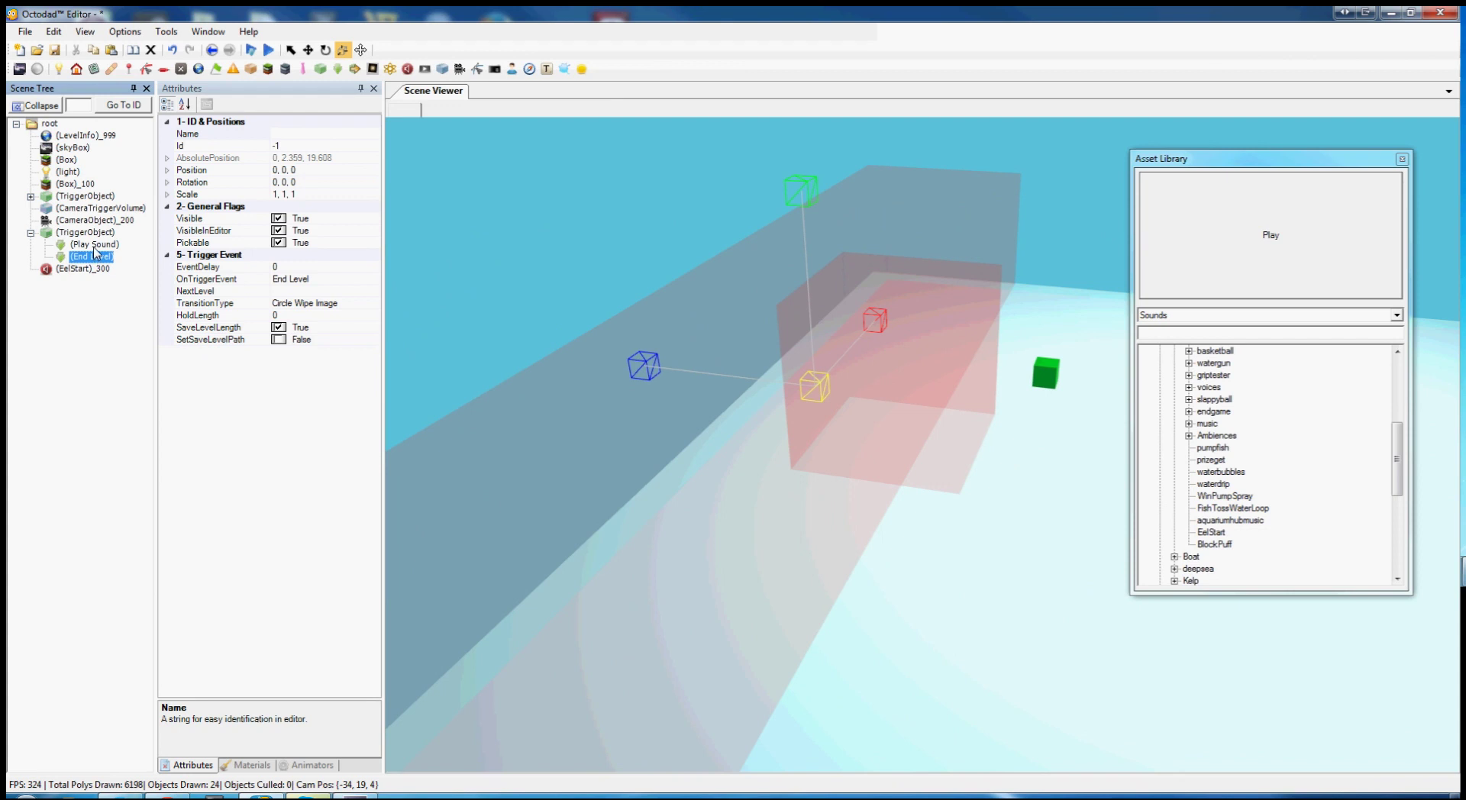
pyautogui.press('Up')
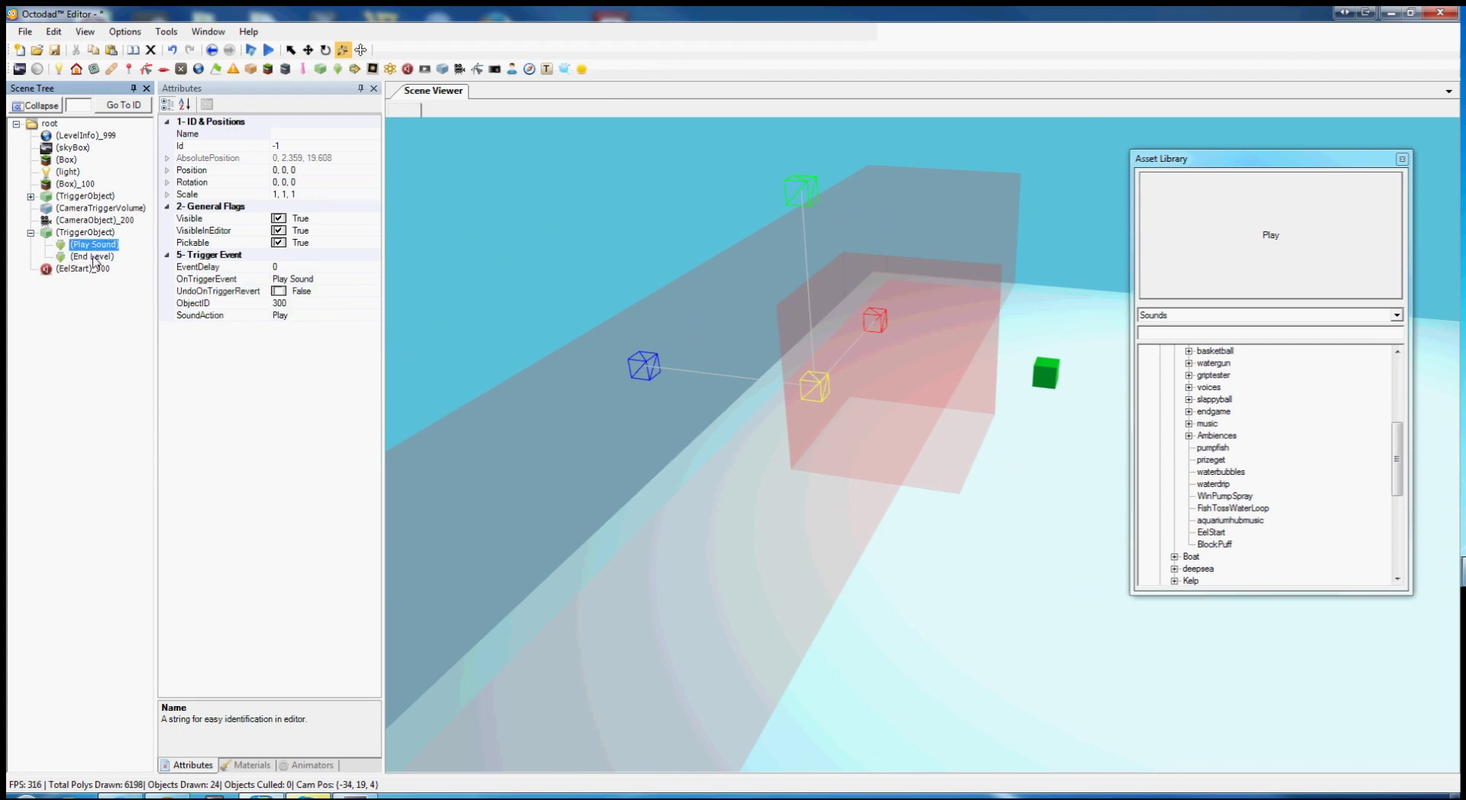
pyautogui.press('Down')
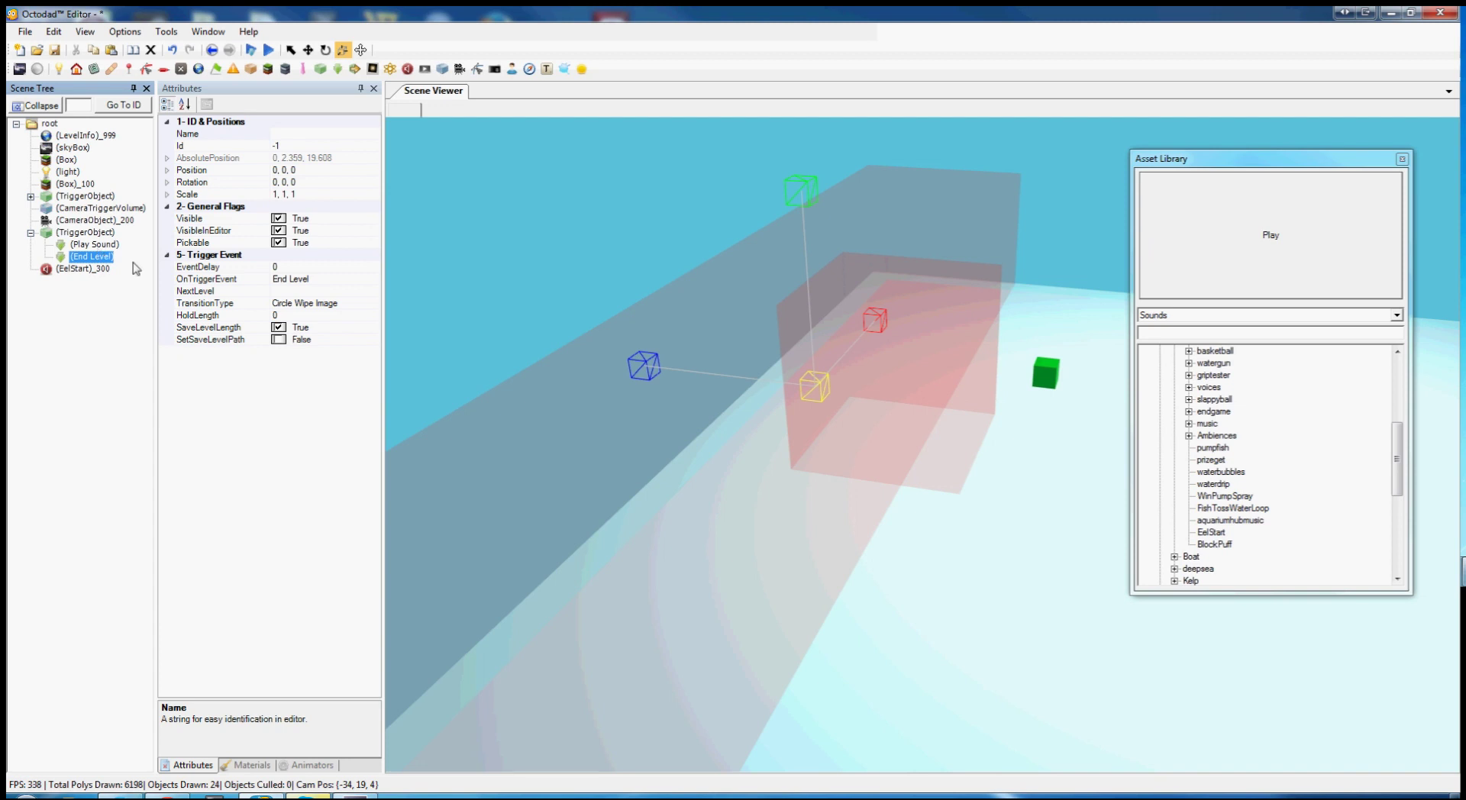
pyautogui.click(215, 268)
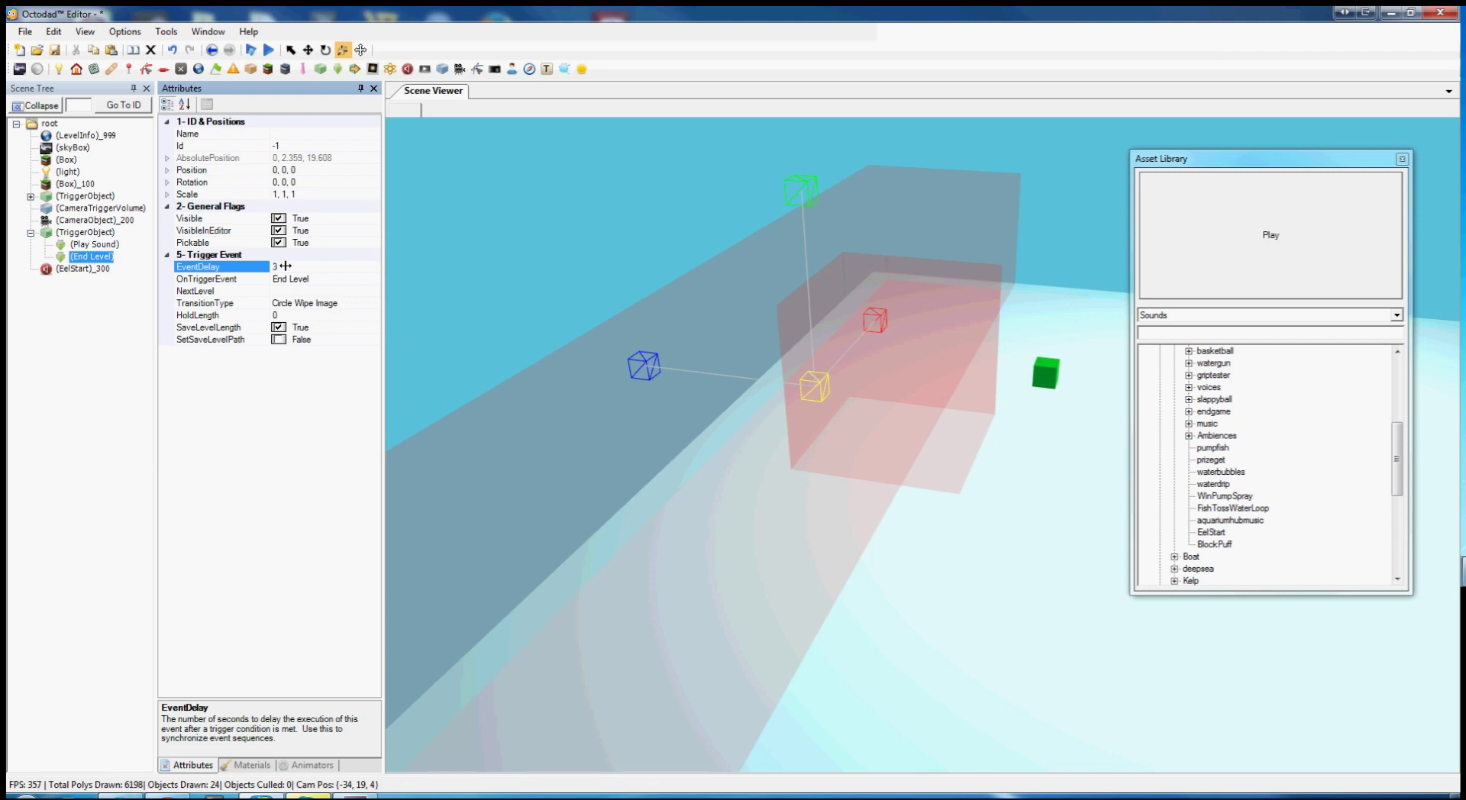
pyautogui.click(74, 234)
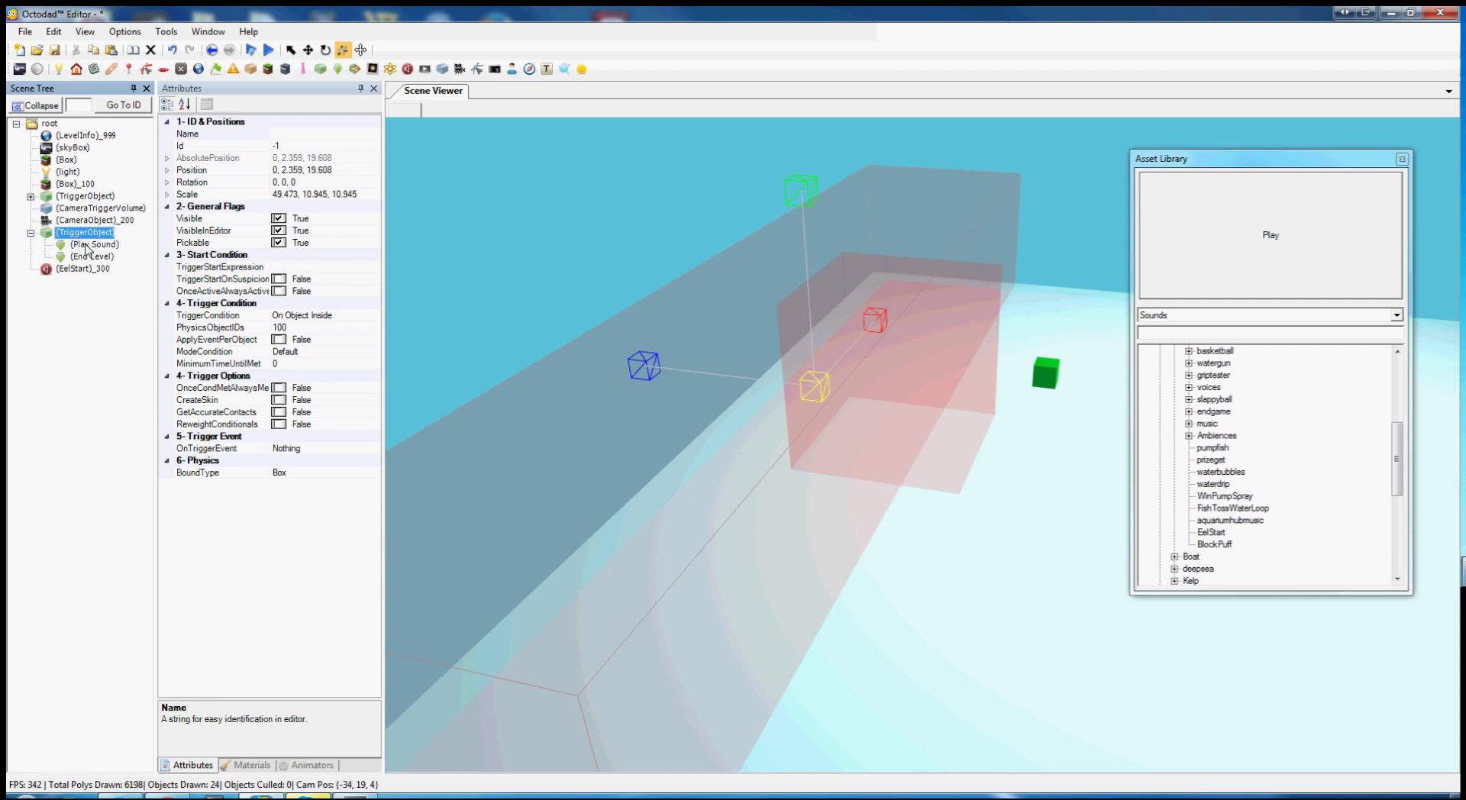
pyautogui.click(90, 245)
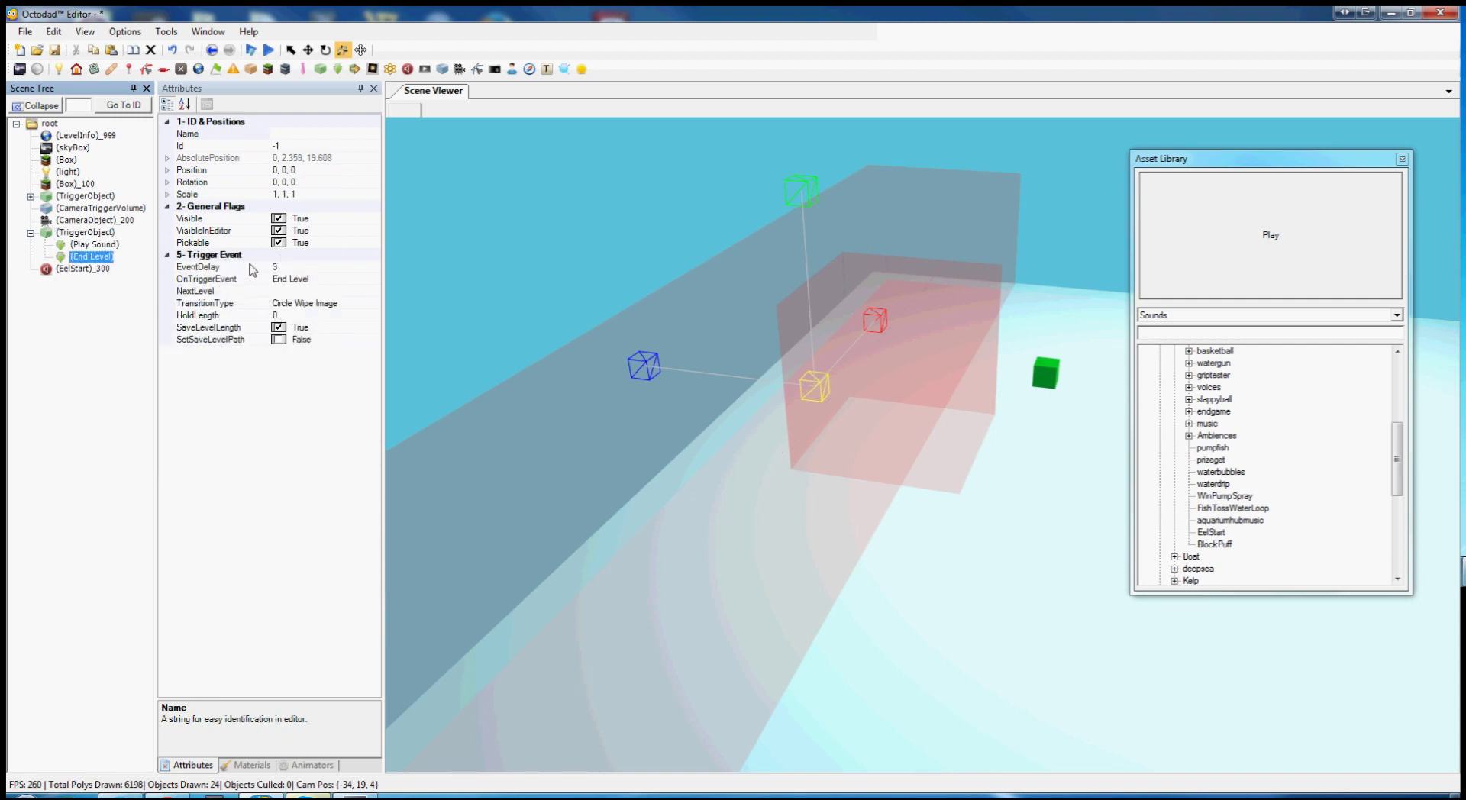
# Collapse the second trigger in the scene tree and add an Objective as a child of root.
pyautogui.click(30, 233)
pyautogui.click(76, 244)
pyautogui.click(49, 123)
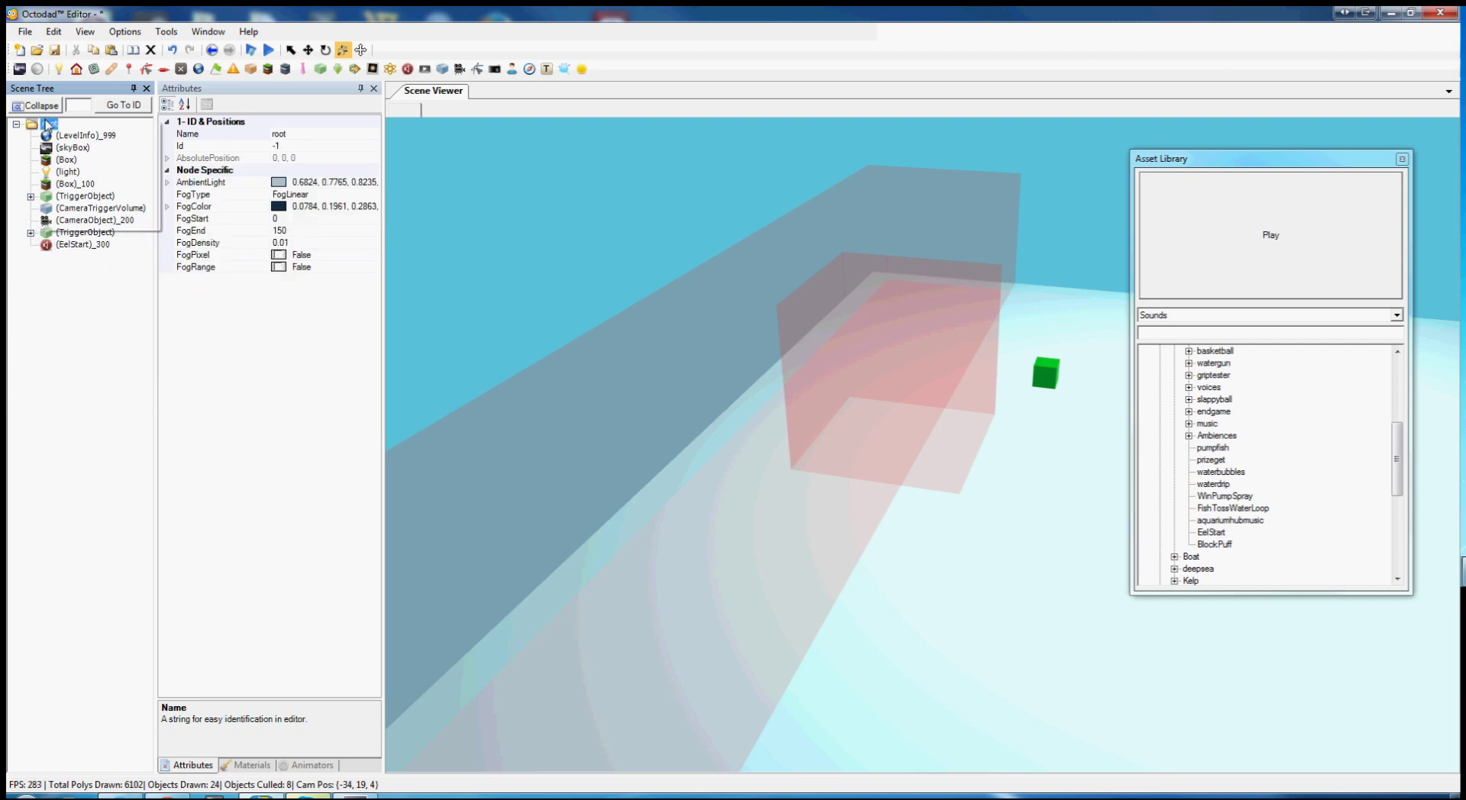
pyautogui.rightClick(48, 122)
pyautogui.moveTo(116, 152)
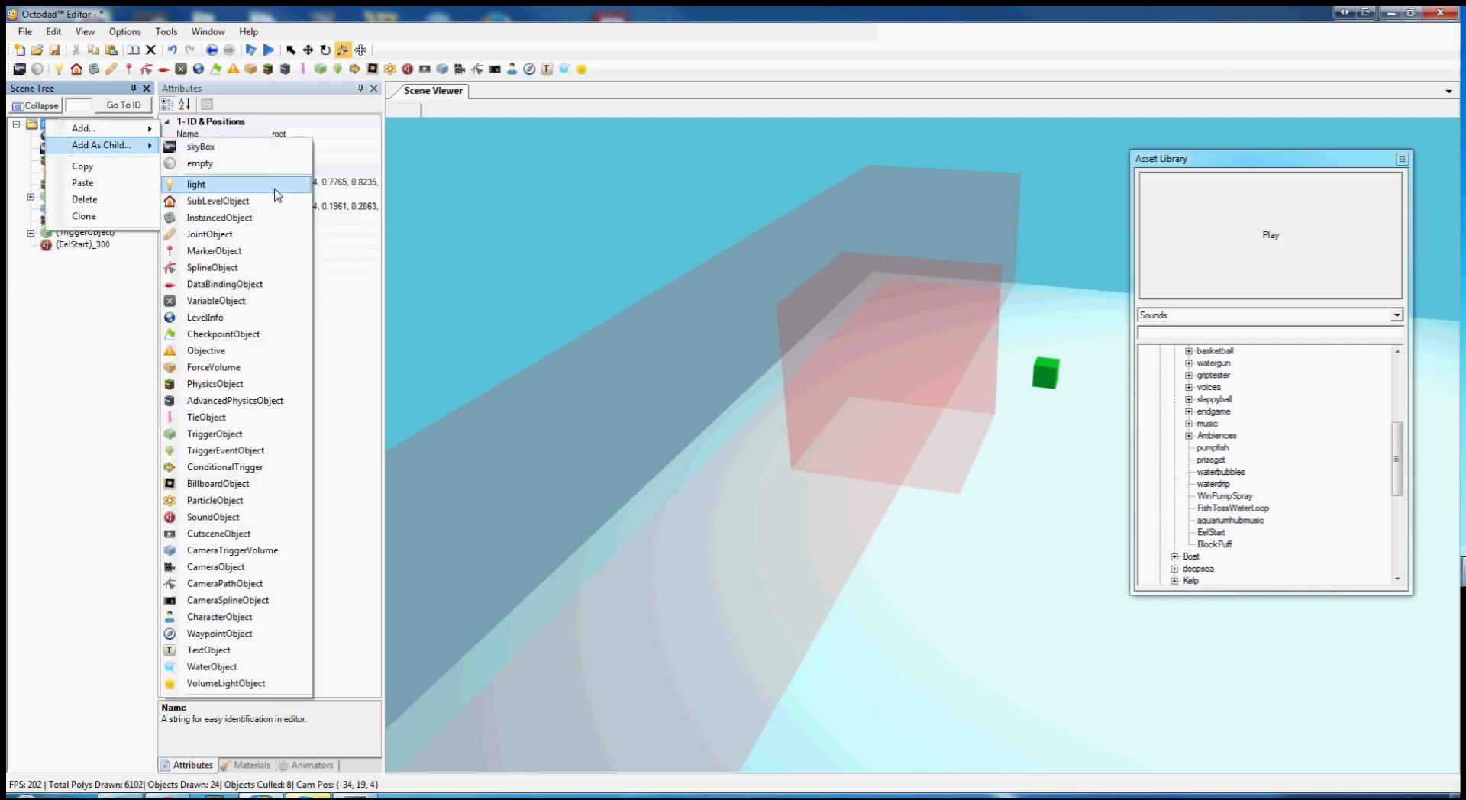
pyautogui.click(204, 351)
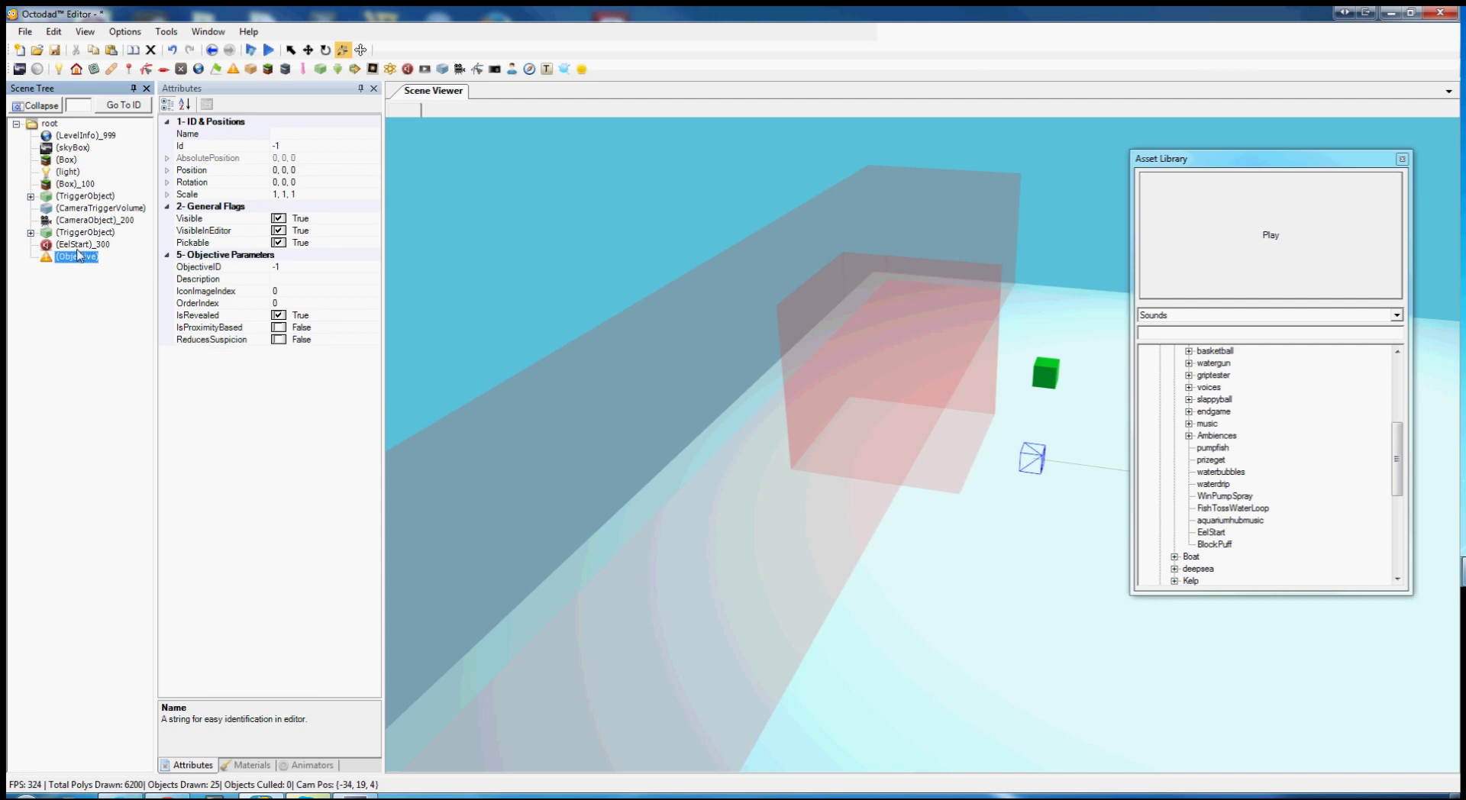
# Set the objective's Description to "Bring box to the front." and its Id to 400.
pyautogui.click(310, 280)
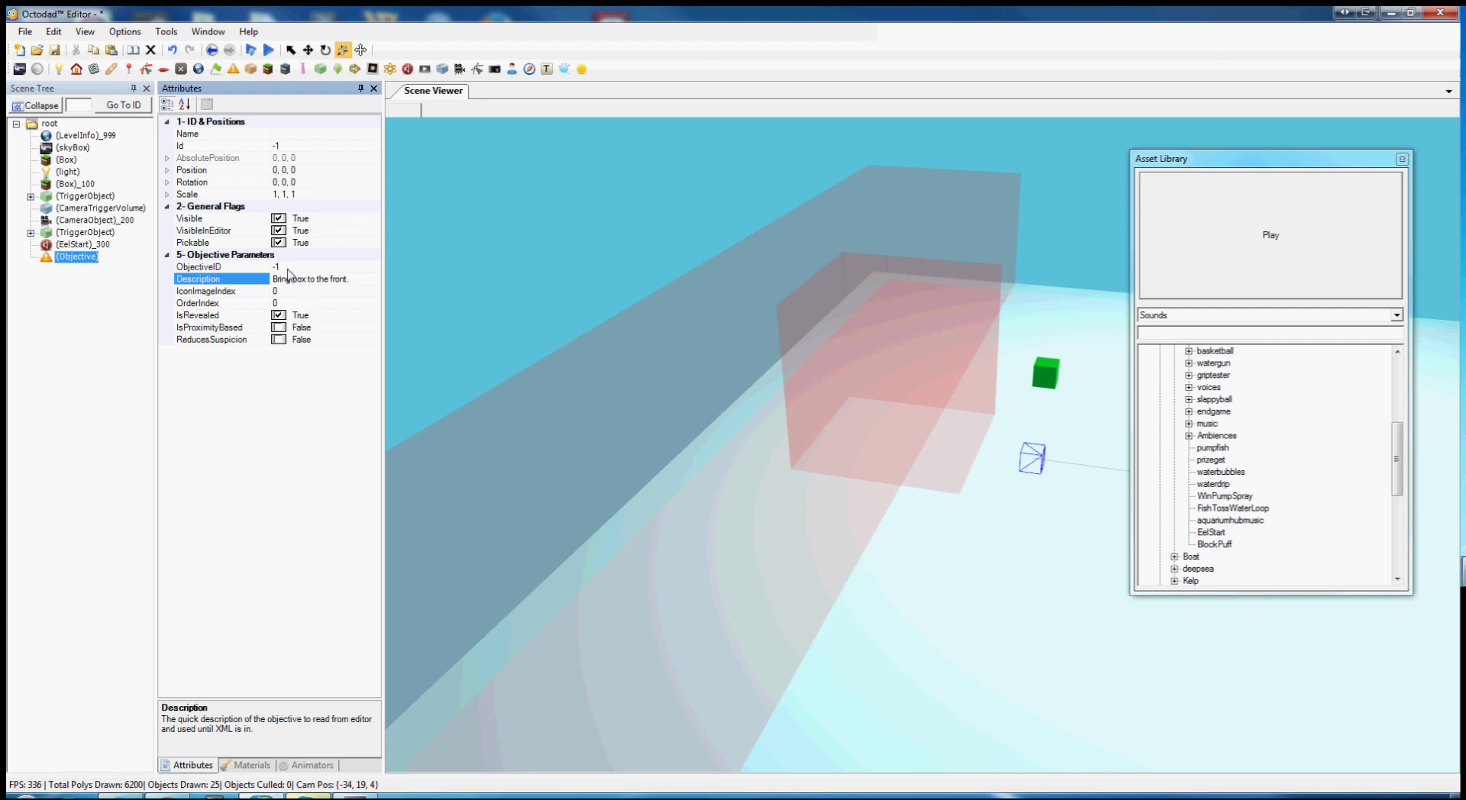
pyautogui.click(288, 268)
pyautogui.click(306, 145)
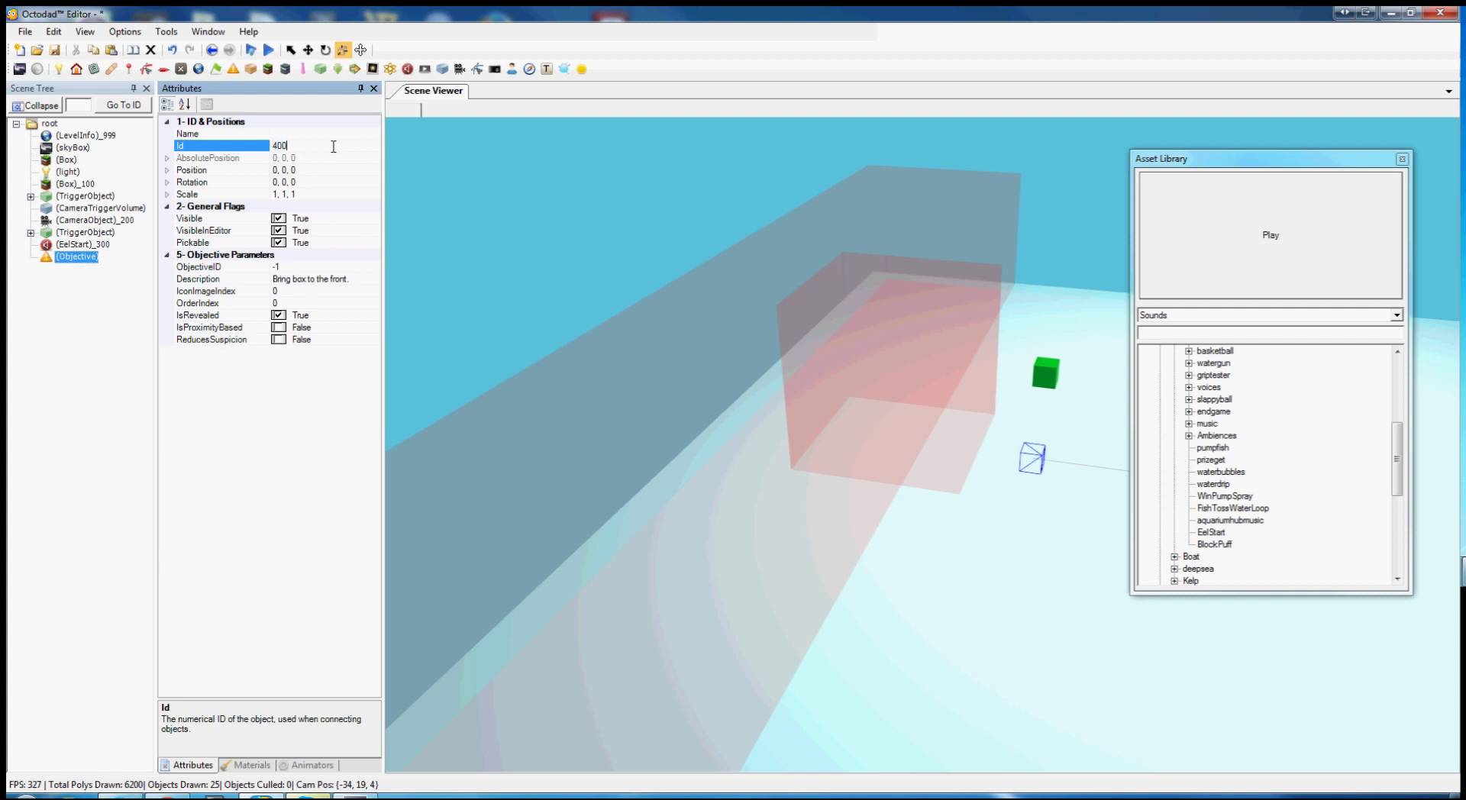
pyautogui.press('Return')
# Playtest the level with the objective's IsRevealed option enabled to check the on-screen objective text, and exit the playtest.
pyautogui.click(221, 318)
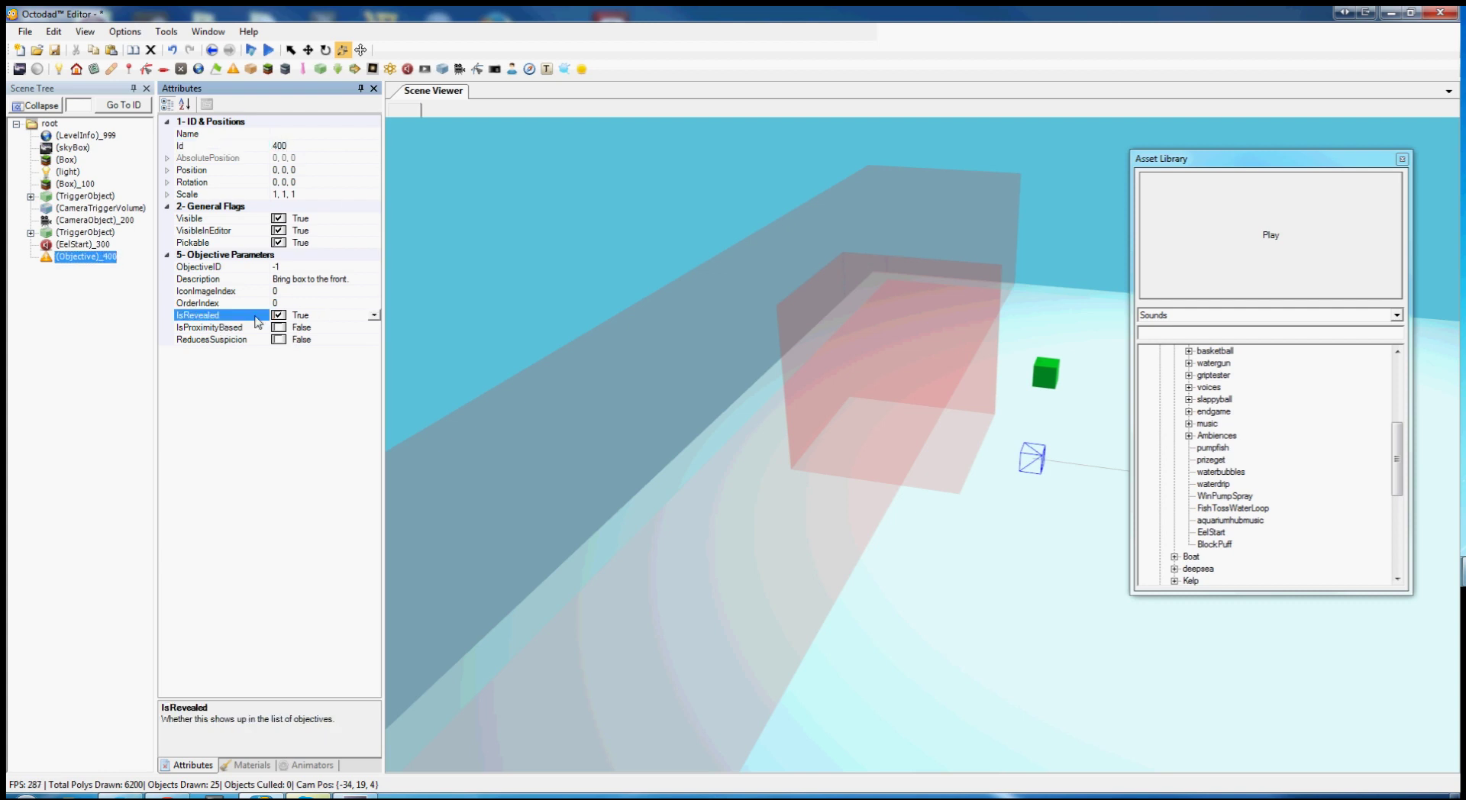
pyautogui.click(1371, 184)
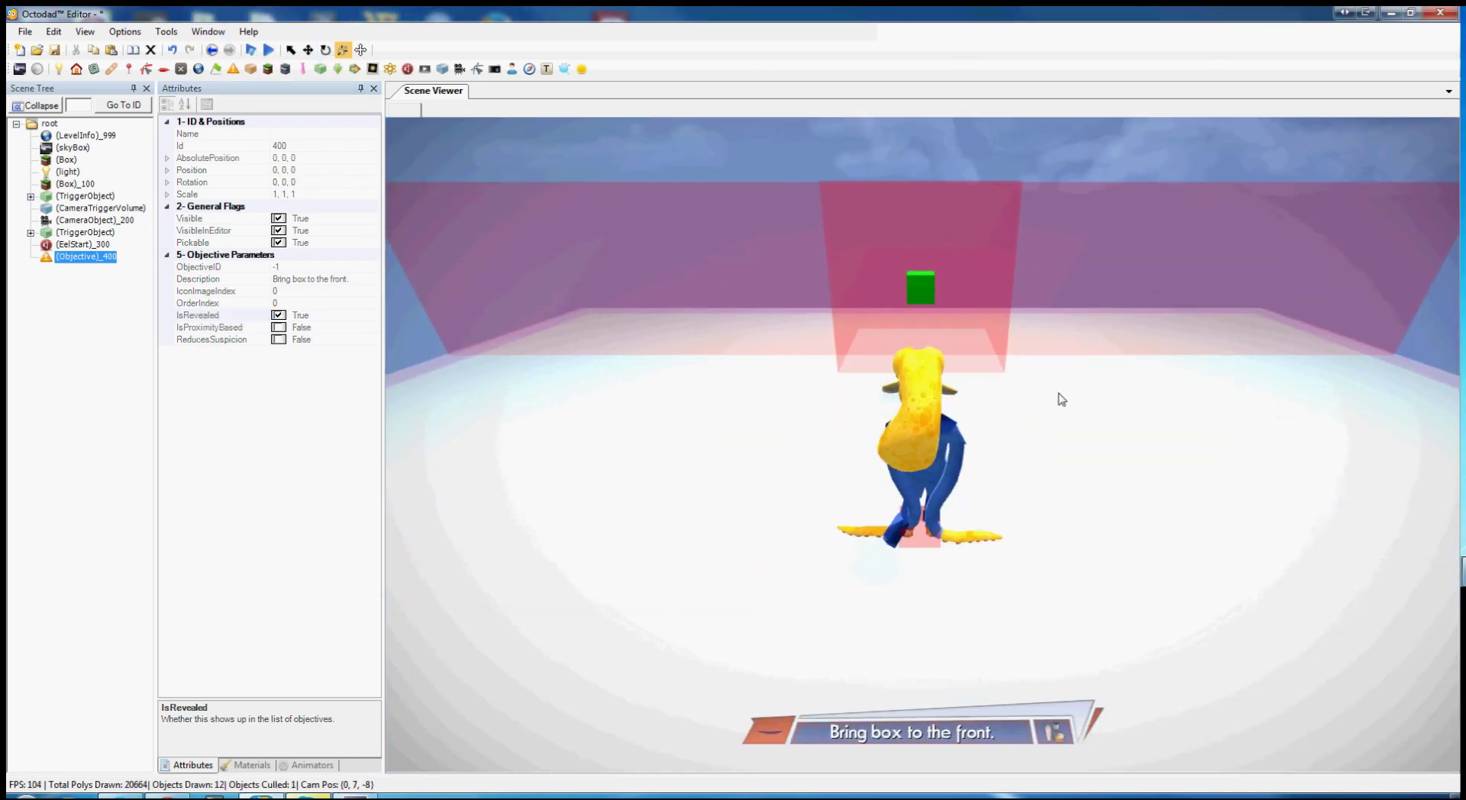
pyautogui.moveTo(881, 461); pyautogui.dragTo(1012, 611, button='right')
pyautogui.moveTo(1012, 610)
pyautogui.mouseDown()
pyautogui.moveTo(826, 460)
pyautogui.moveTo(778, 511)
pyautogui.mouseUp()
pyautogui.moveTo(778, 511)
pyautogui.mouseDown(button='right')
pyautogui.moveTo(946, 432)
pyautogui.moveTo(946, 412)
pyautogui.mouseUp(button='right')
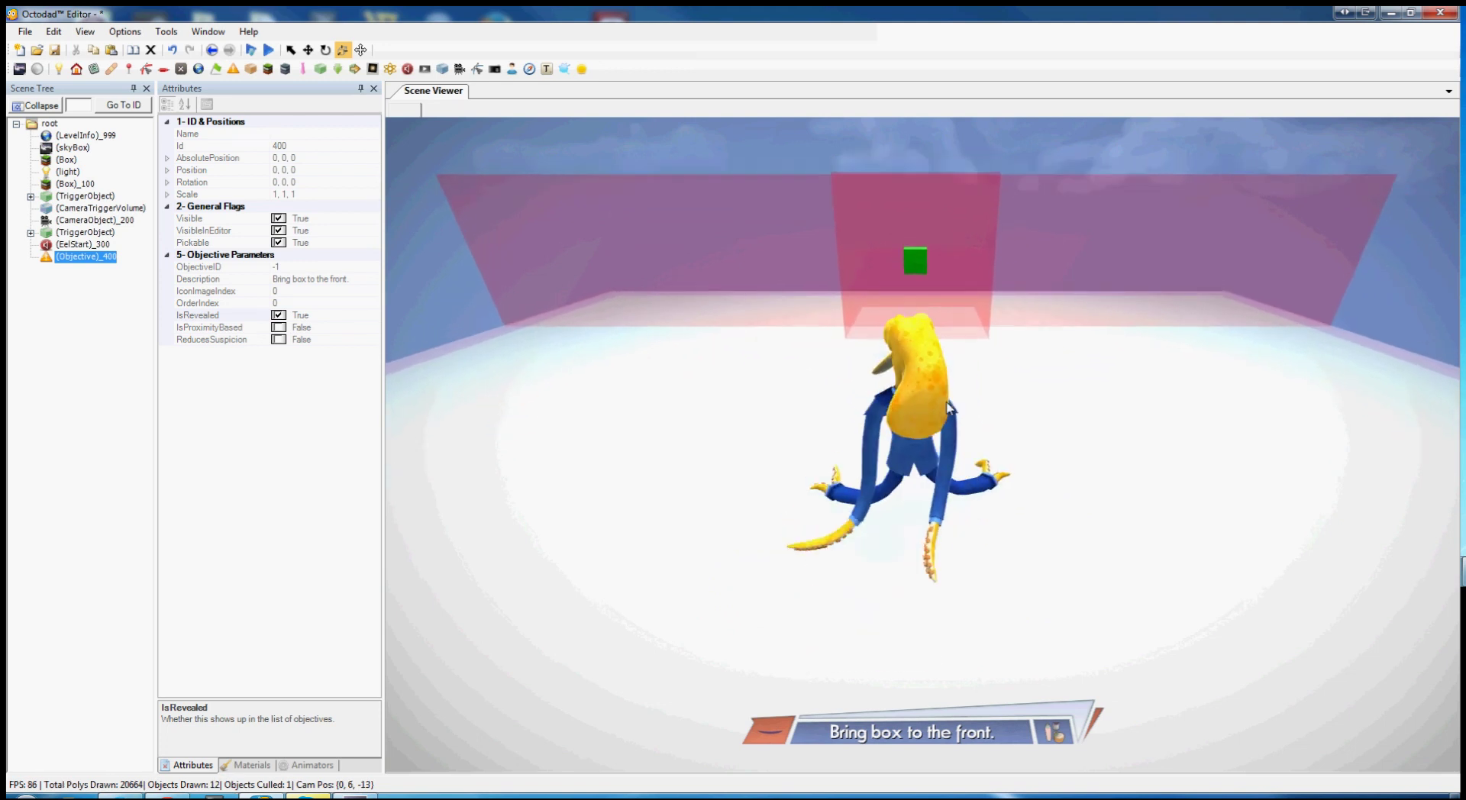
pyautogui.press('Escape')
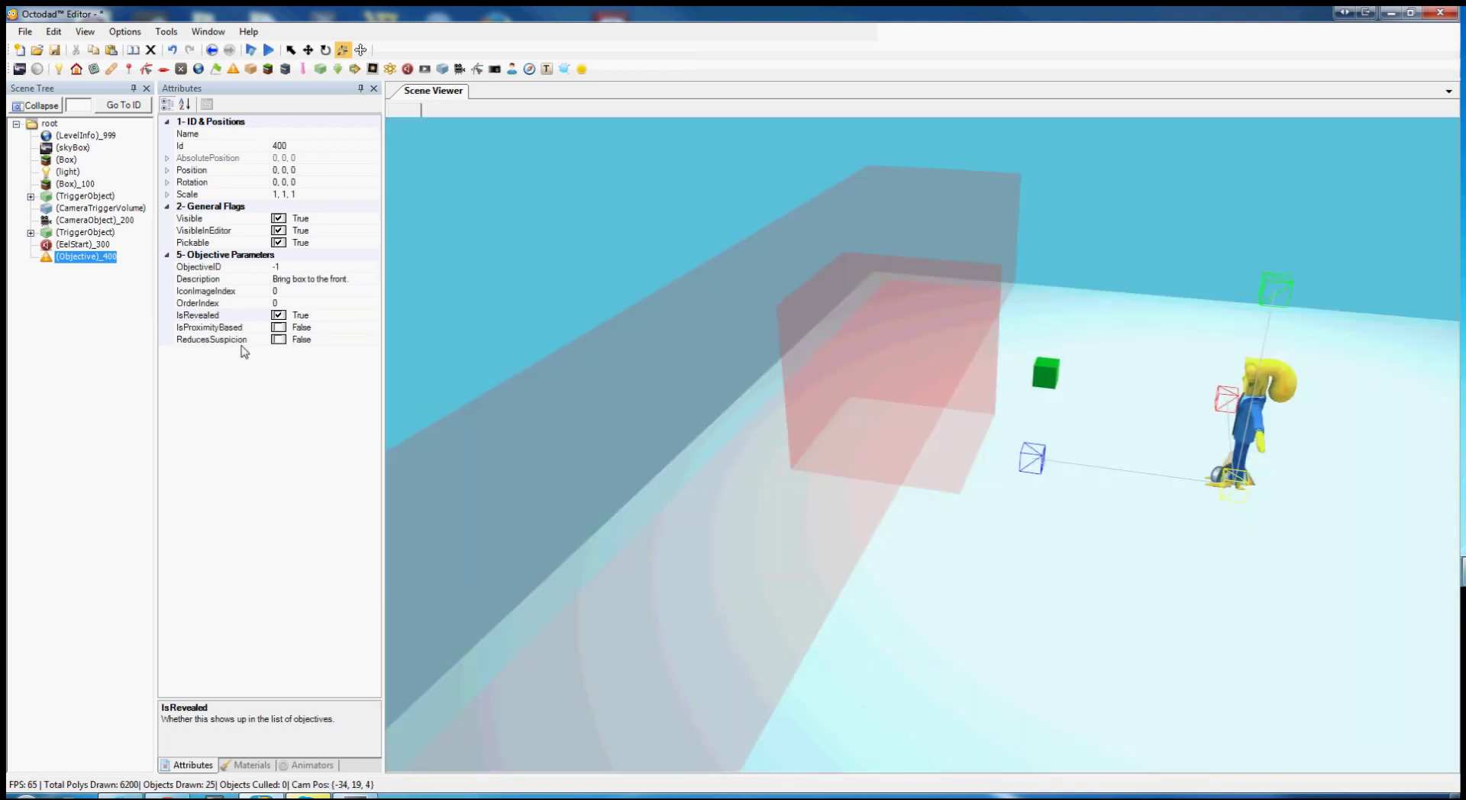
# Playtest the level with the objective's IsRevealed option turned off, and turn the option back on.
pyautogui.click(277, 315)
pyautogui.click(268, 50)
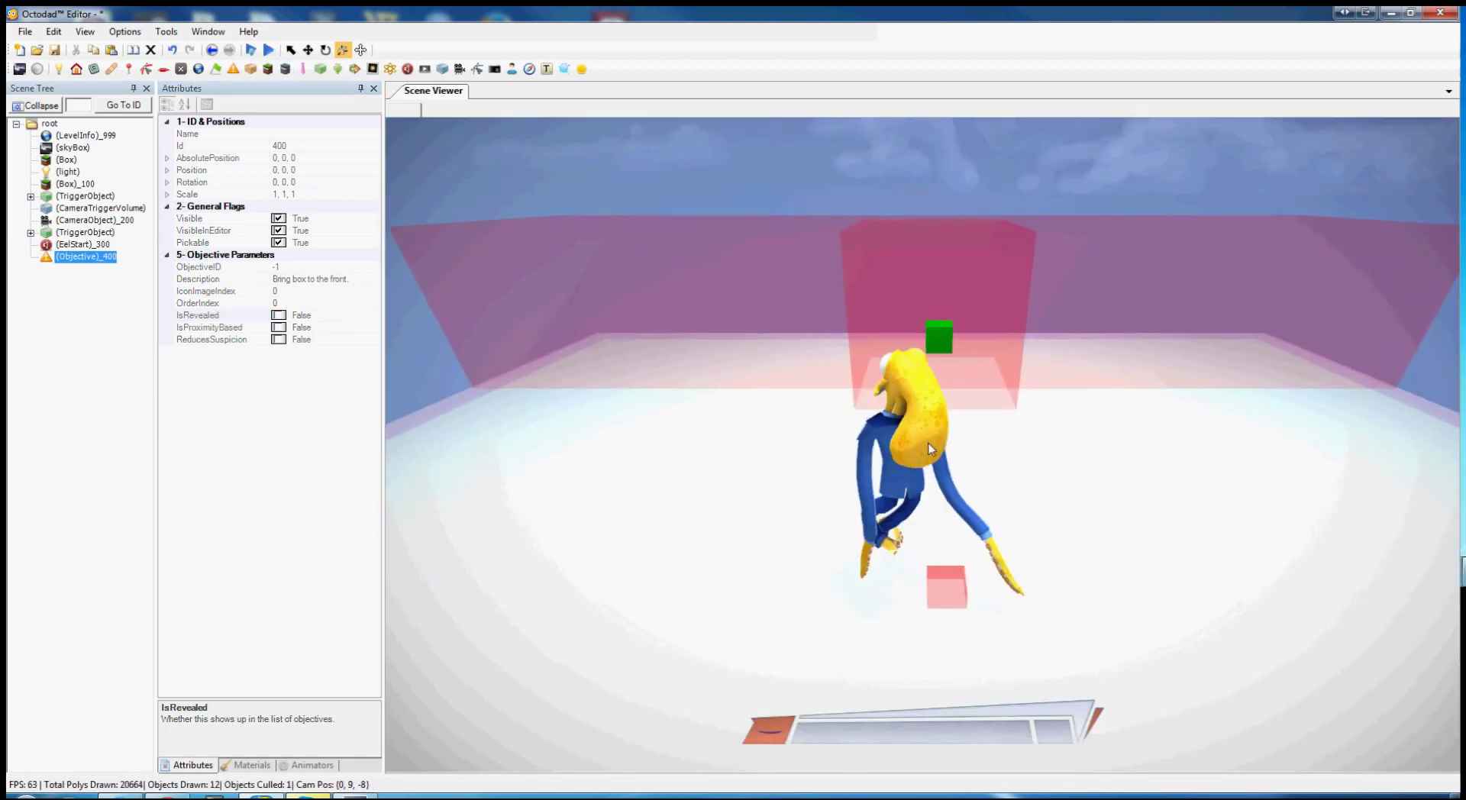
pyautogui.press('Escape')
pyautogui.click(279, 316)
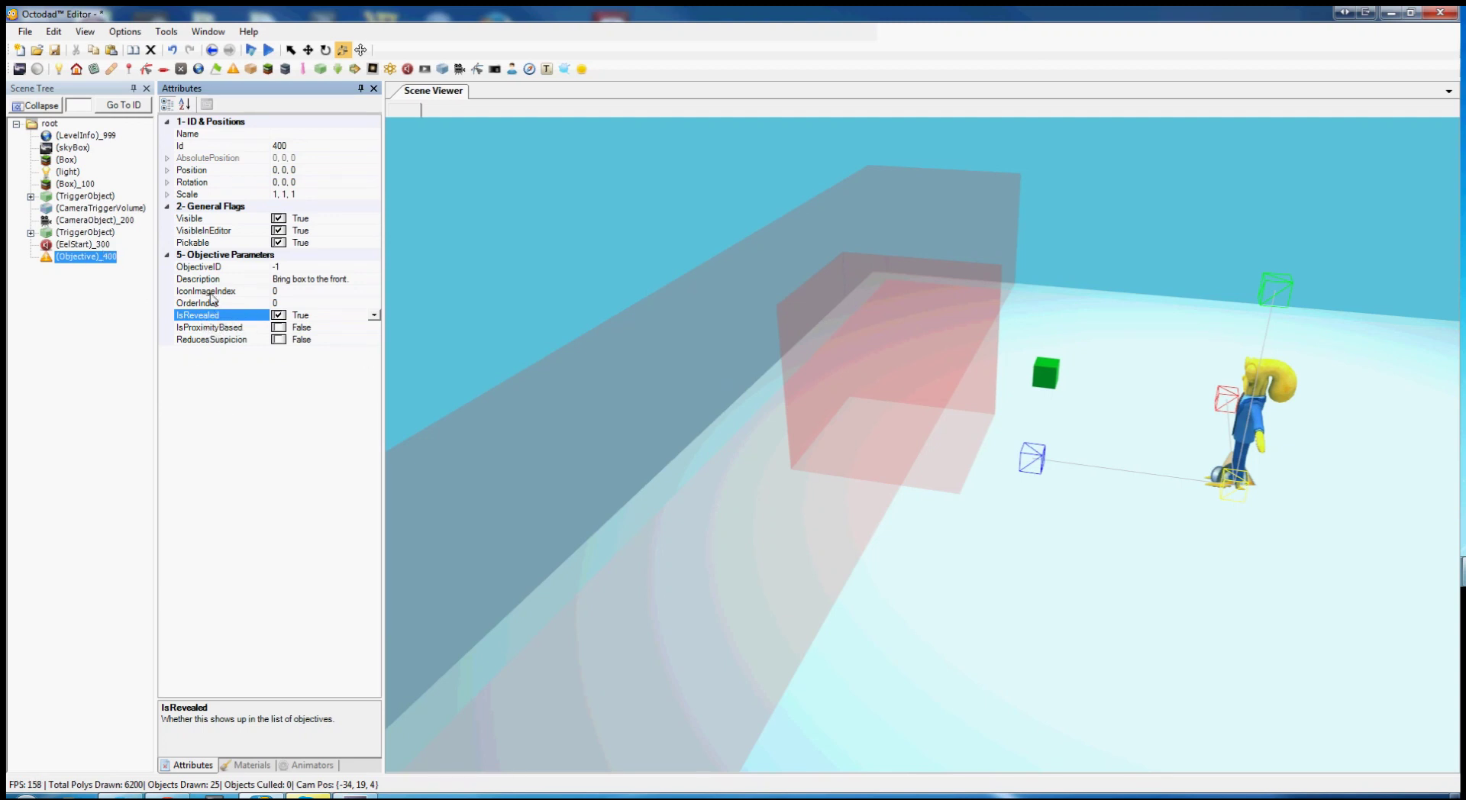
# Add a third TriggerEventObject as a child of the second trigger, below its End Level event.
pyautogui.click(31, 233)
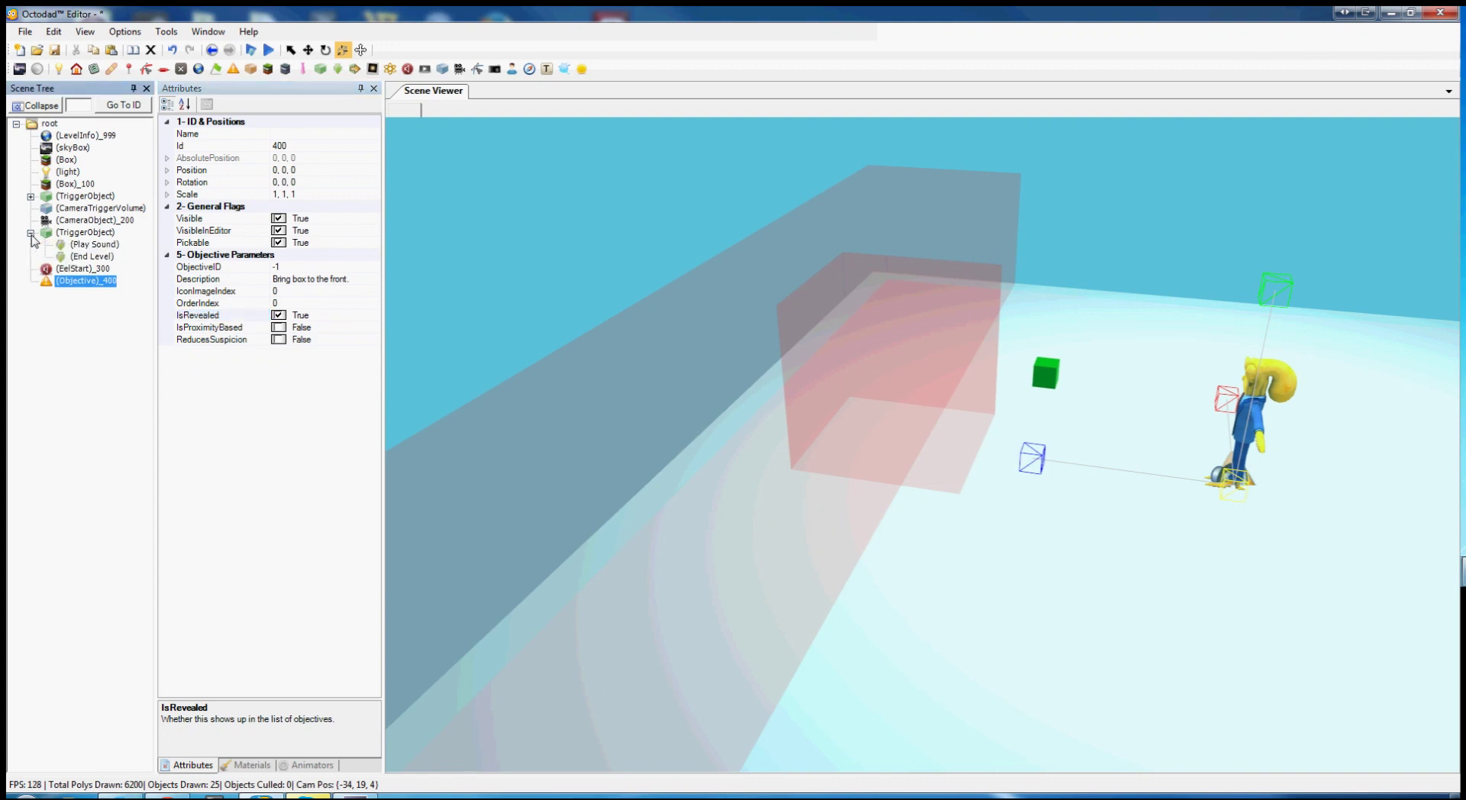
pyautogui.click(103, 245)
pyautogui.rightClick(99, 232)
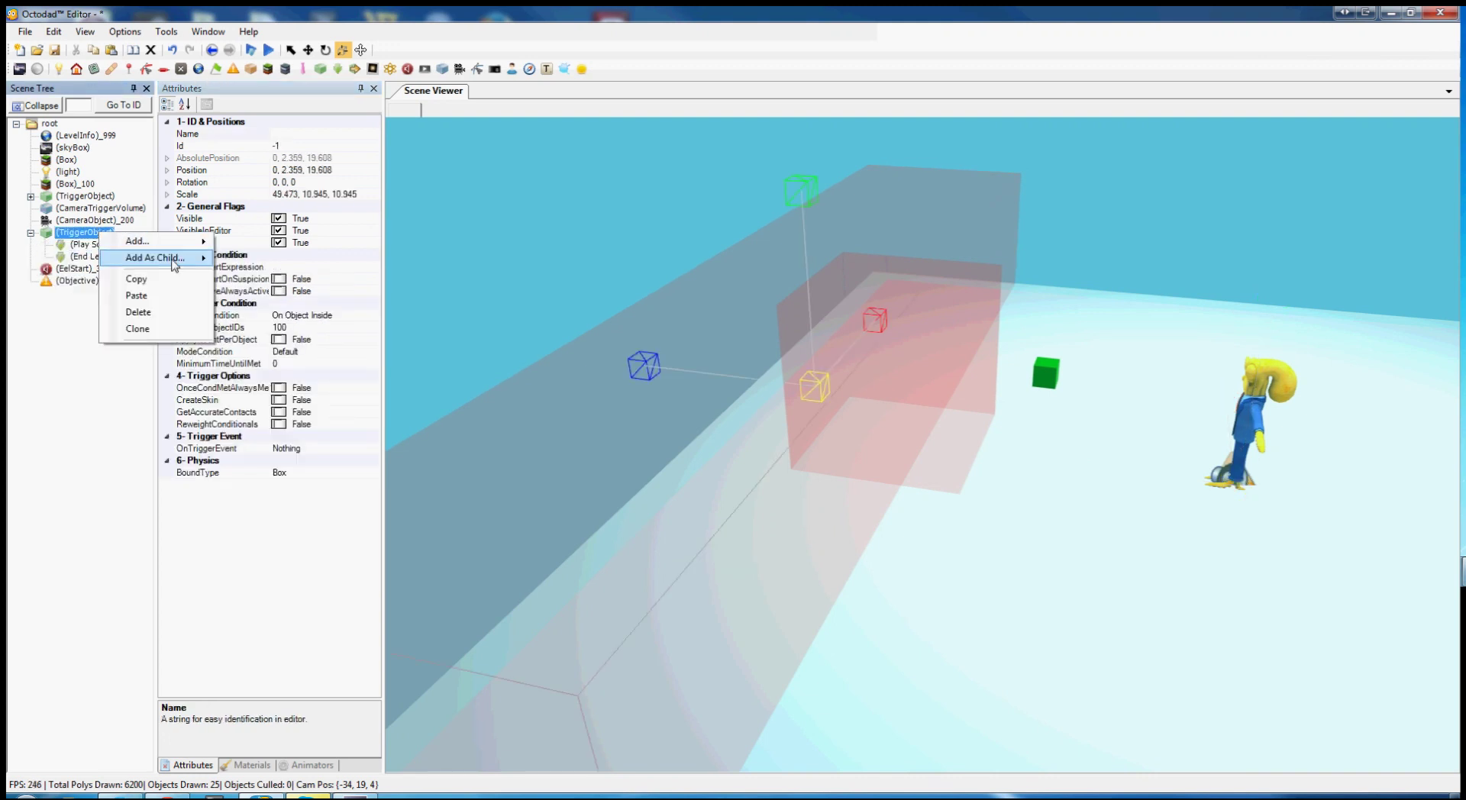
pyautogui.moveTo(174, 259)
pyautogui.click(273, 544)
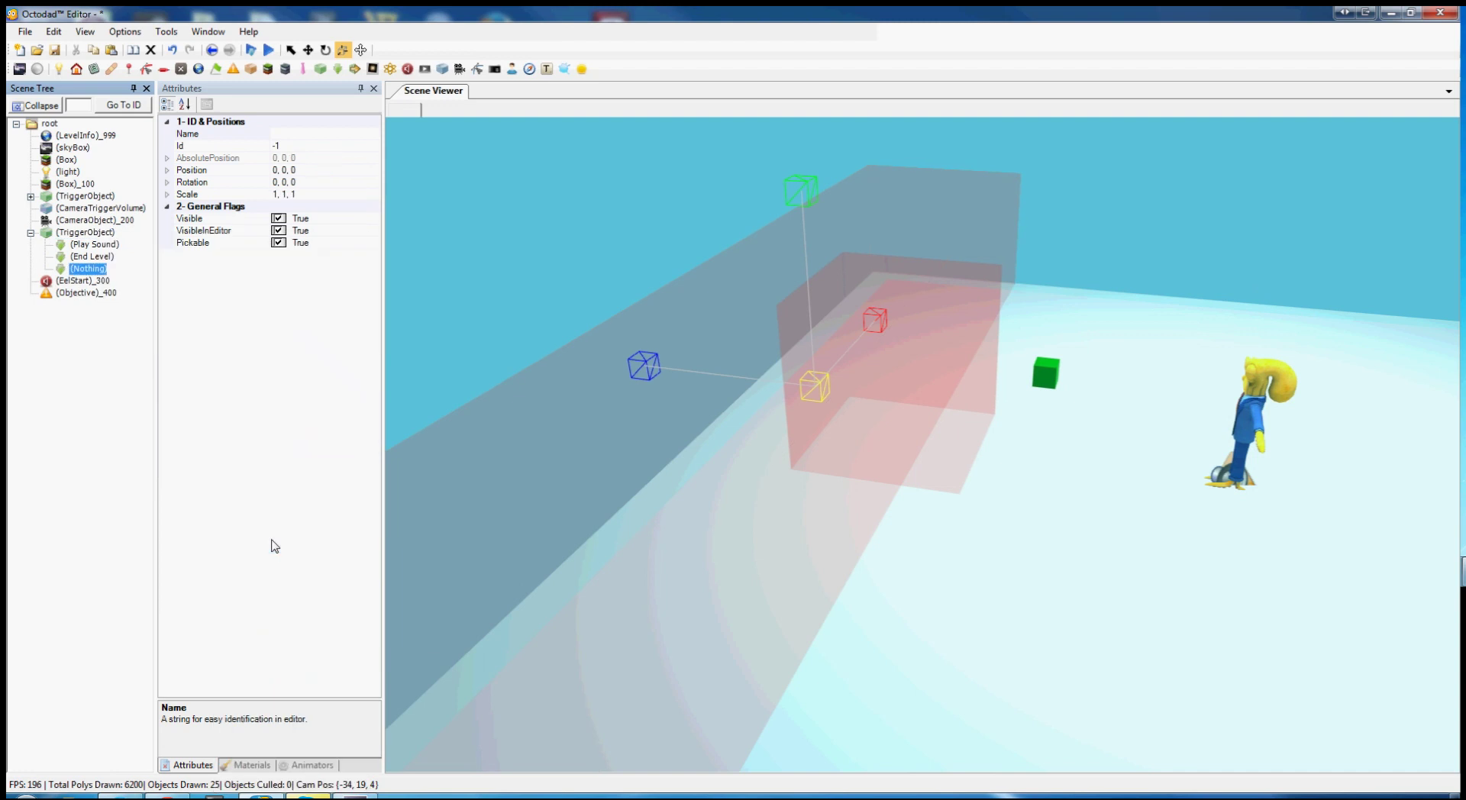
# Set the new event's OnTriggerEvent to Change Objective.
pyautogui.click(92, 270)
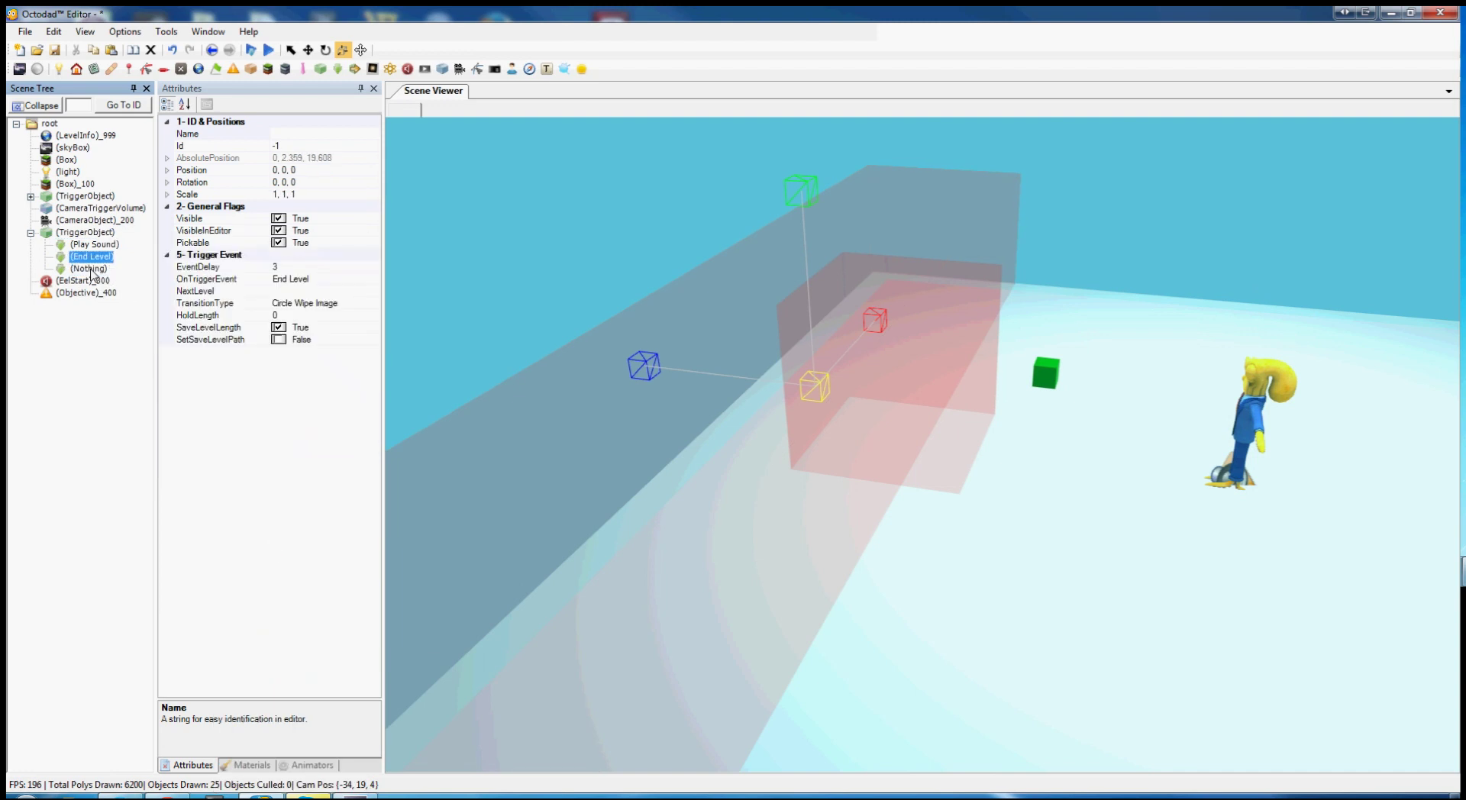
pyautogui.click(372, 281)
pyautogui.click(374, 280)
pyautogui.scroll(-1, 354, 316)
pyautogui.scroll(-1, 319, 339)
pyautogui.click(313, 384)
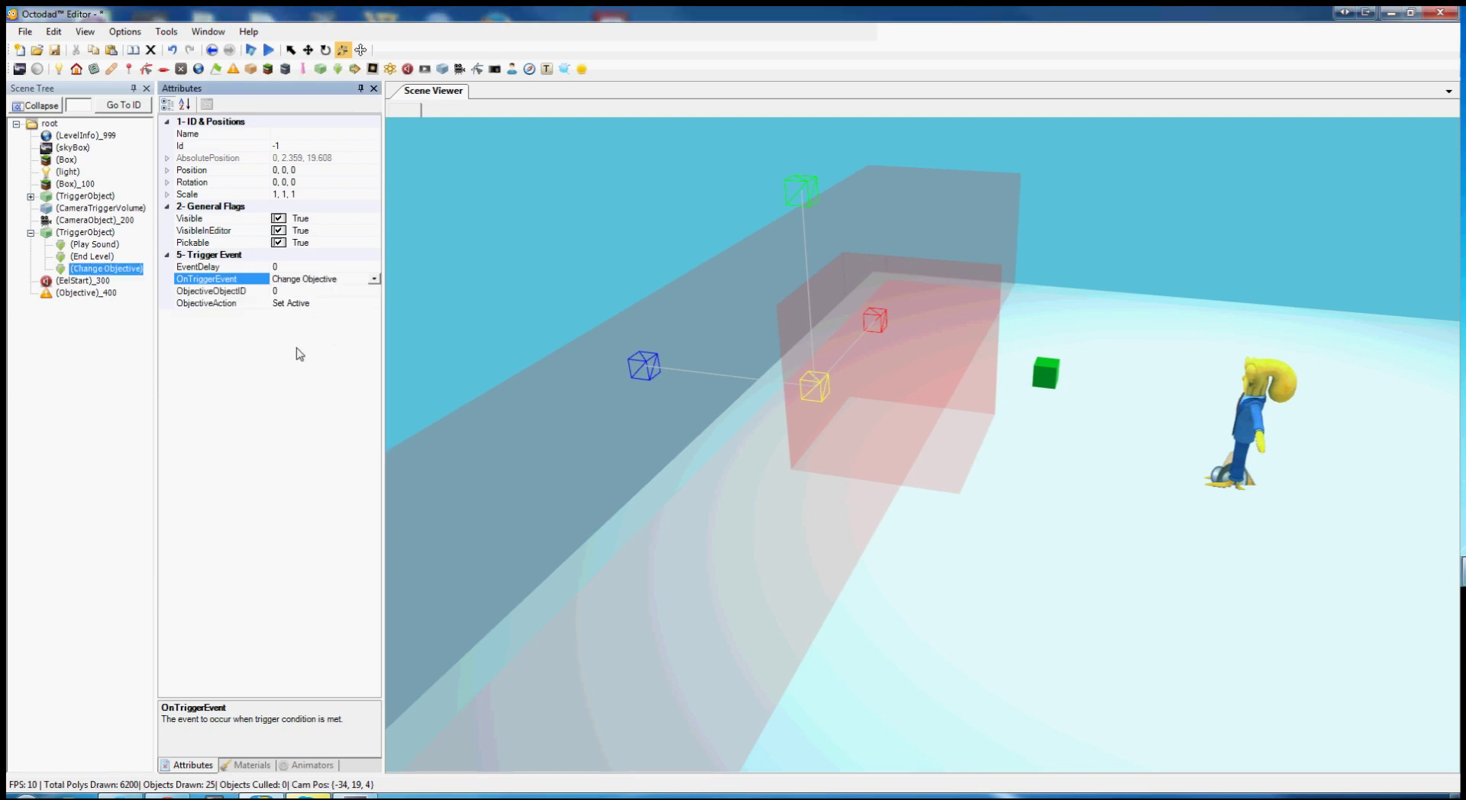
# Set the Change Objective event's ObjectiveObjectID to 400 and its ObjectiveAction to Set Complete.
pyautogui.click(287, 293)
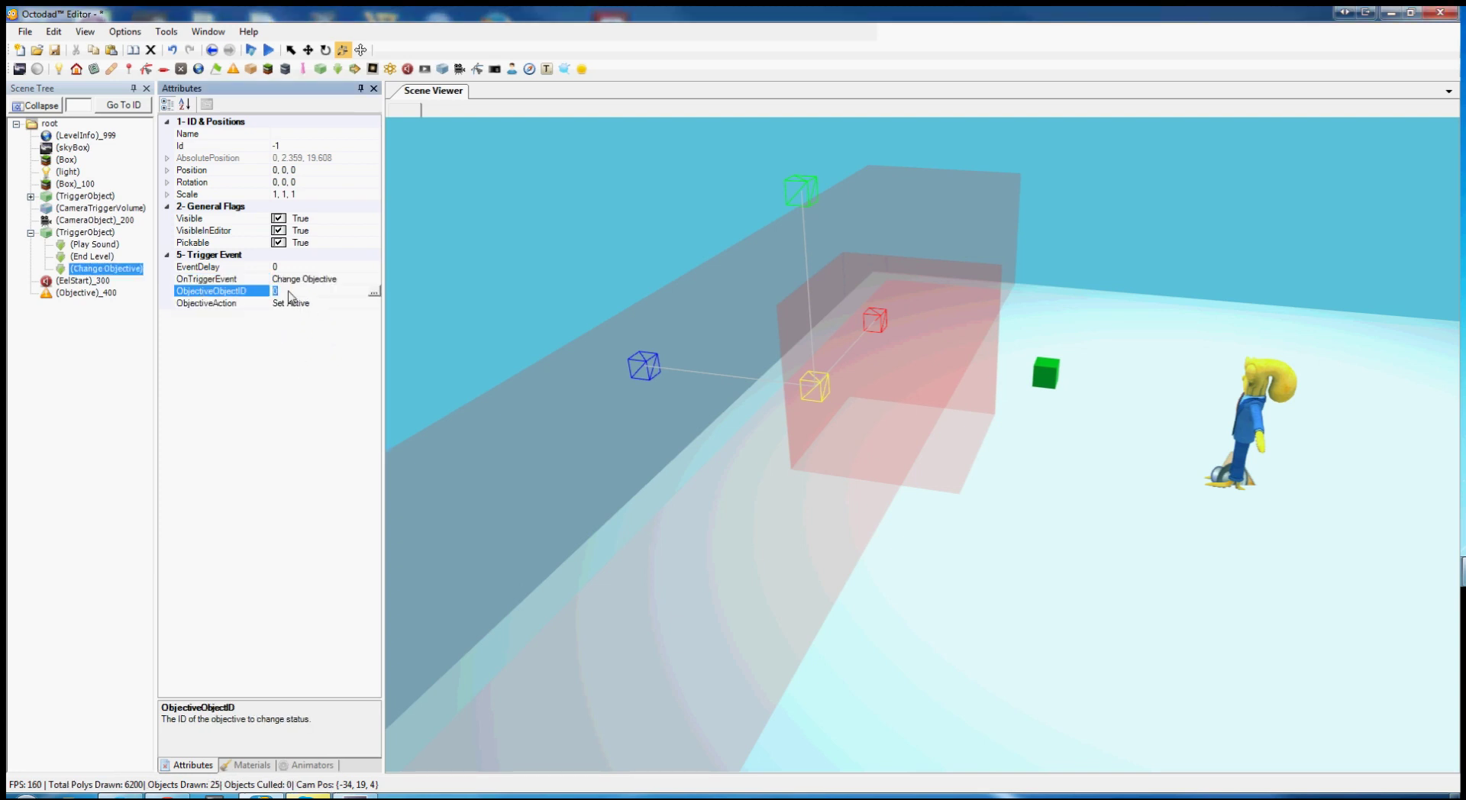
pyautogui.click(347, 304)
pyautogui.click(374, 304)
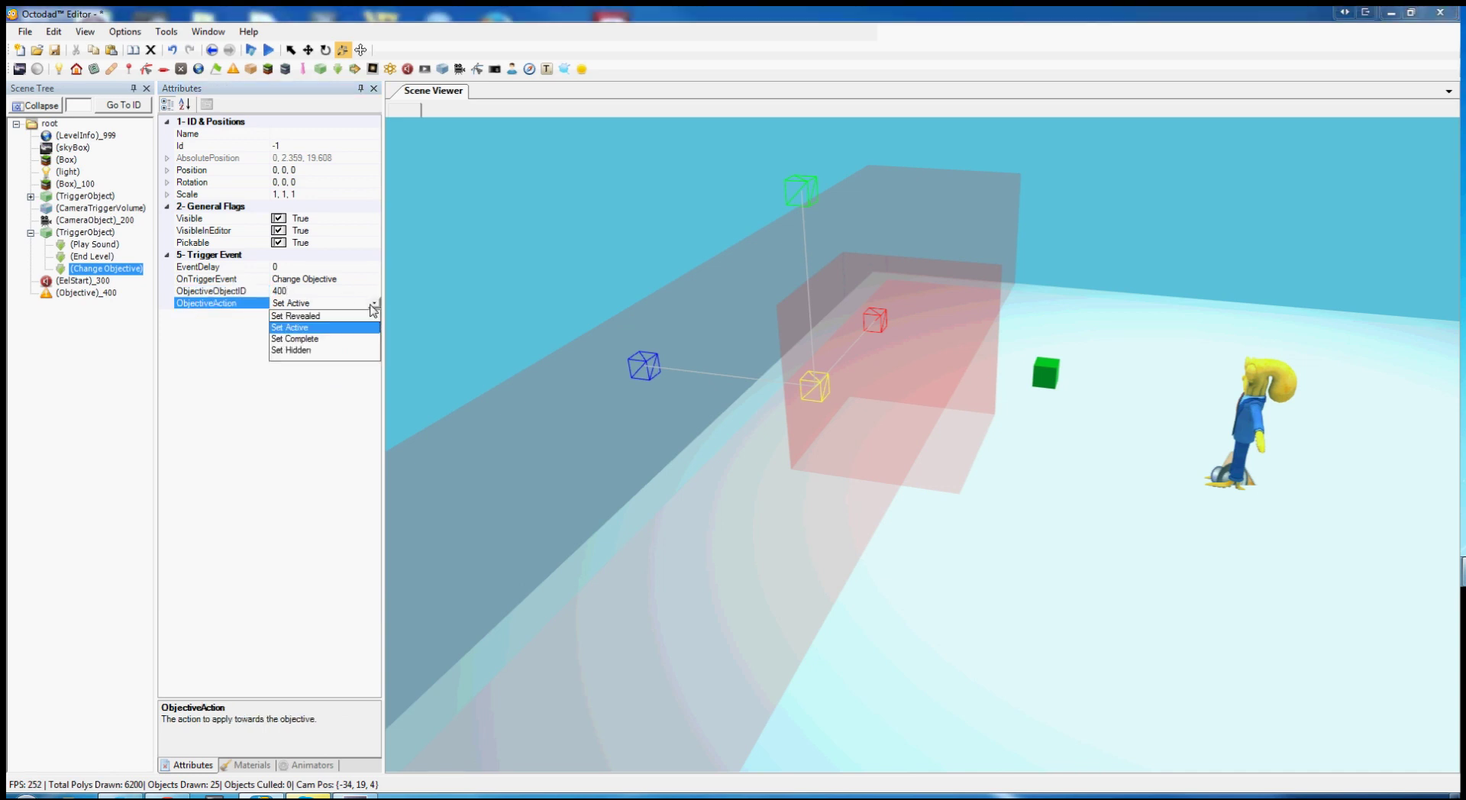
pyautogui.click(305, 340)
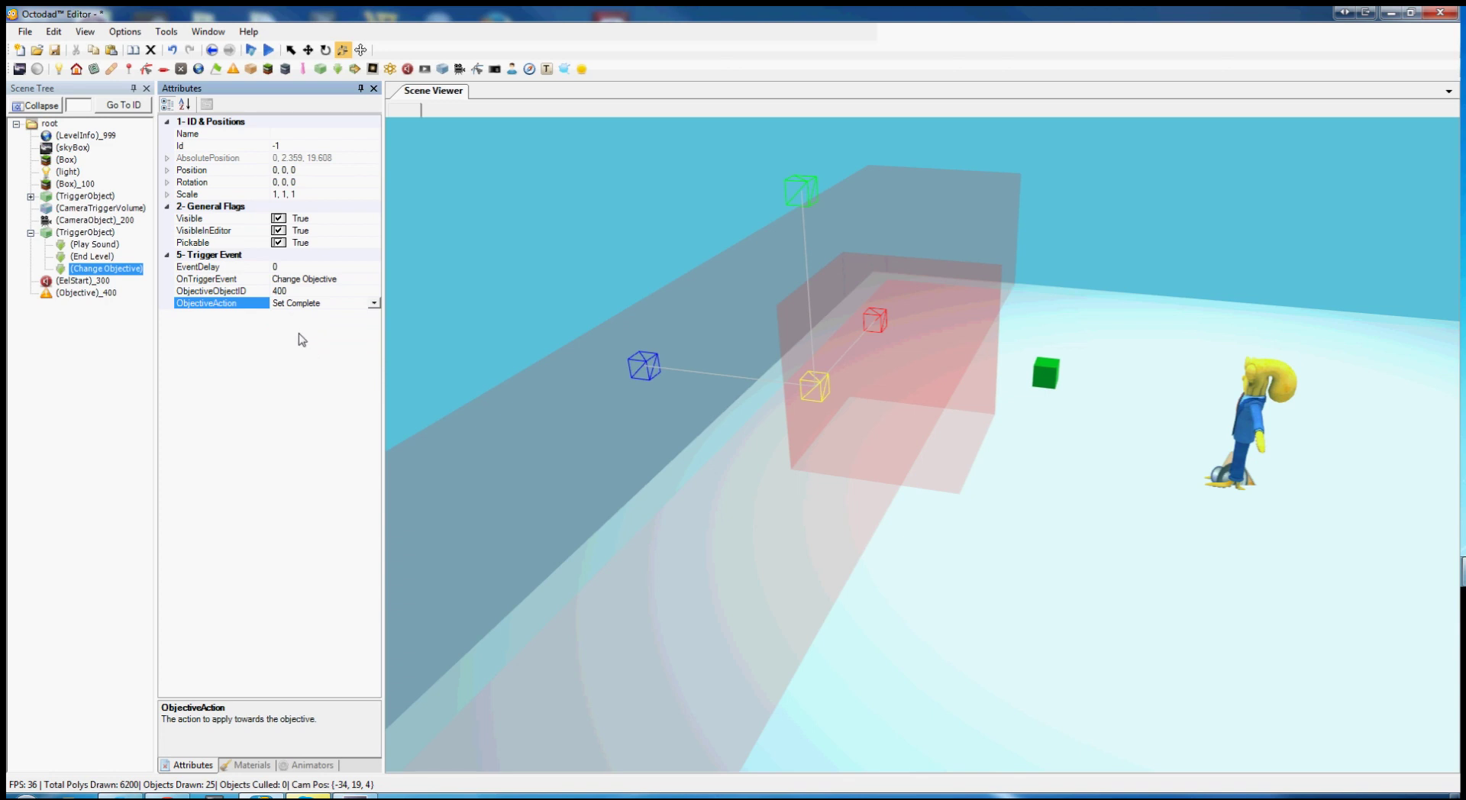
# Collapse the second trigger's child events in the scene tree.
pyautogui.moveTo(1151, 265); pyautogui.dragTo(1145, 308, button='right')
pyautogui.press('s')
pyautogui.click(84, 232)
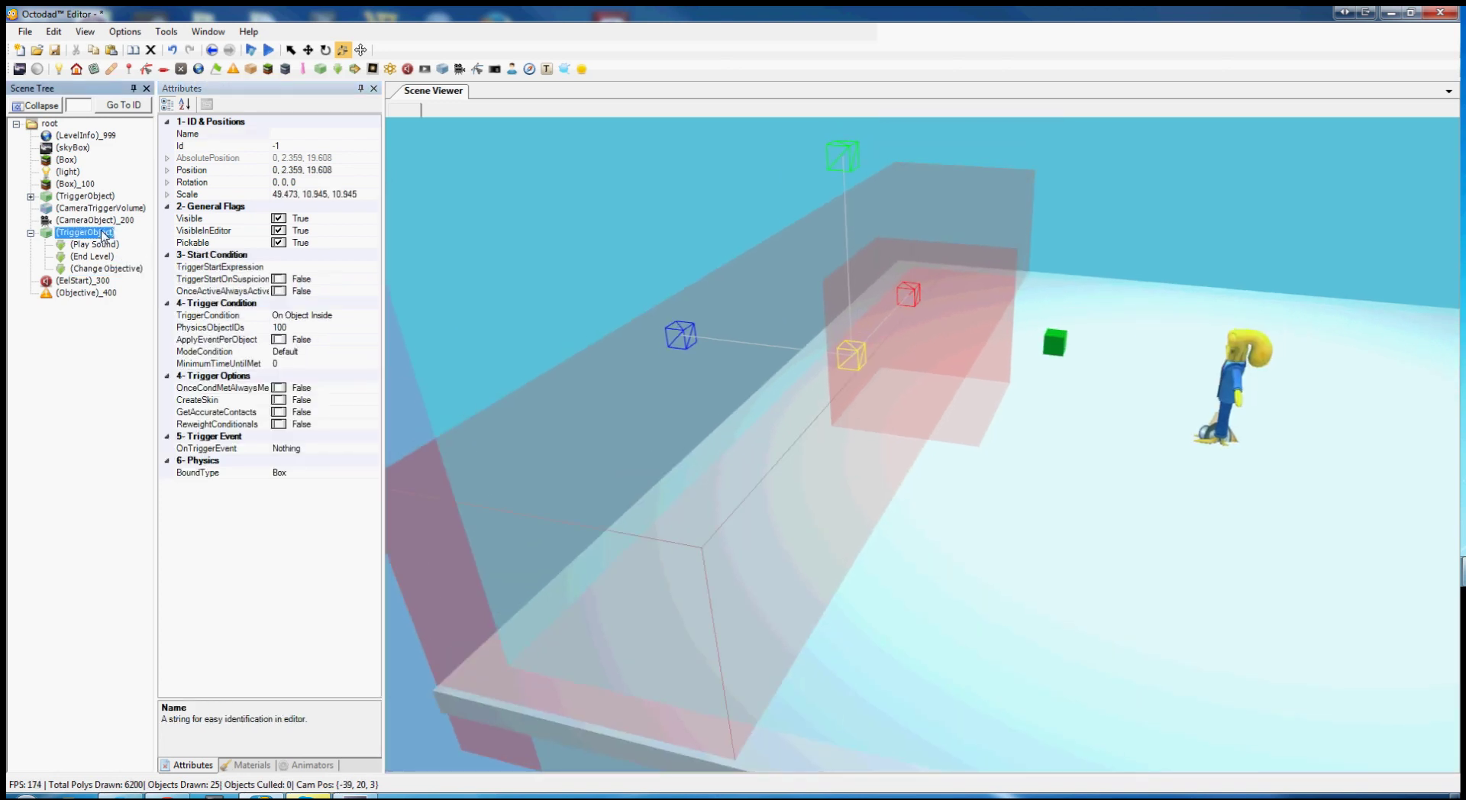
pyautogui.click(30, 233)
pyautogui.click(80, 245)
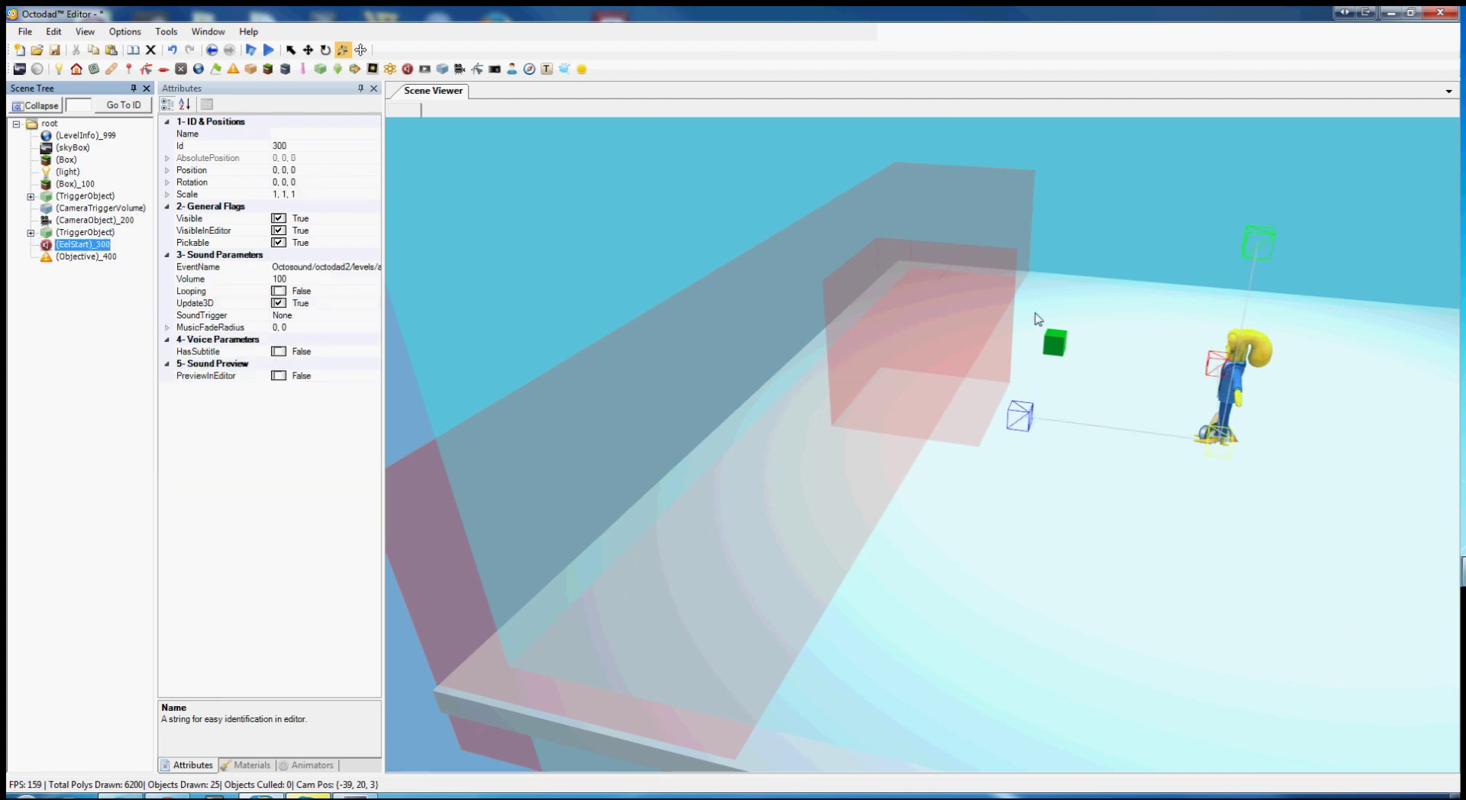
# Move the first trigger along Z toward the character, to about 7.9, so that it encloses the green box.
pyautogui.scroll(3, 1071, 488)
pyautogui.click(926, 436)
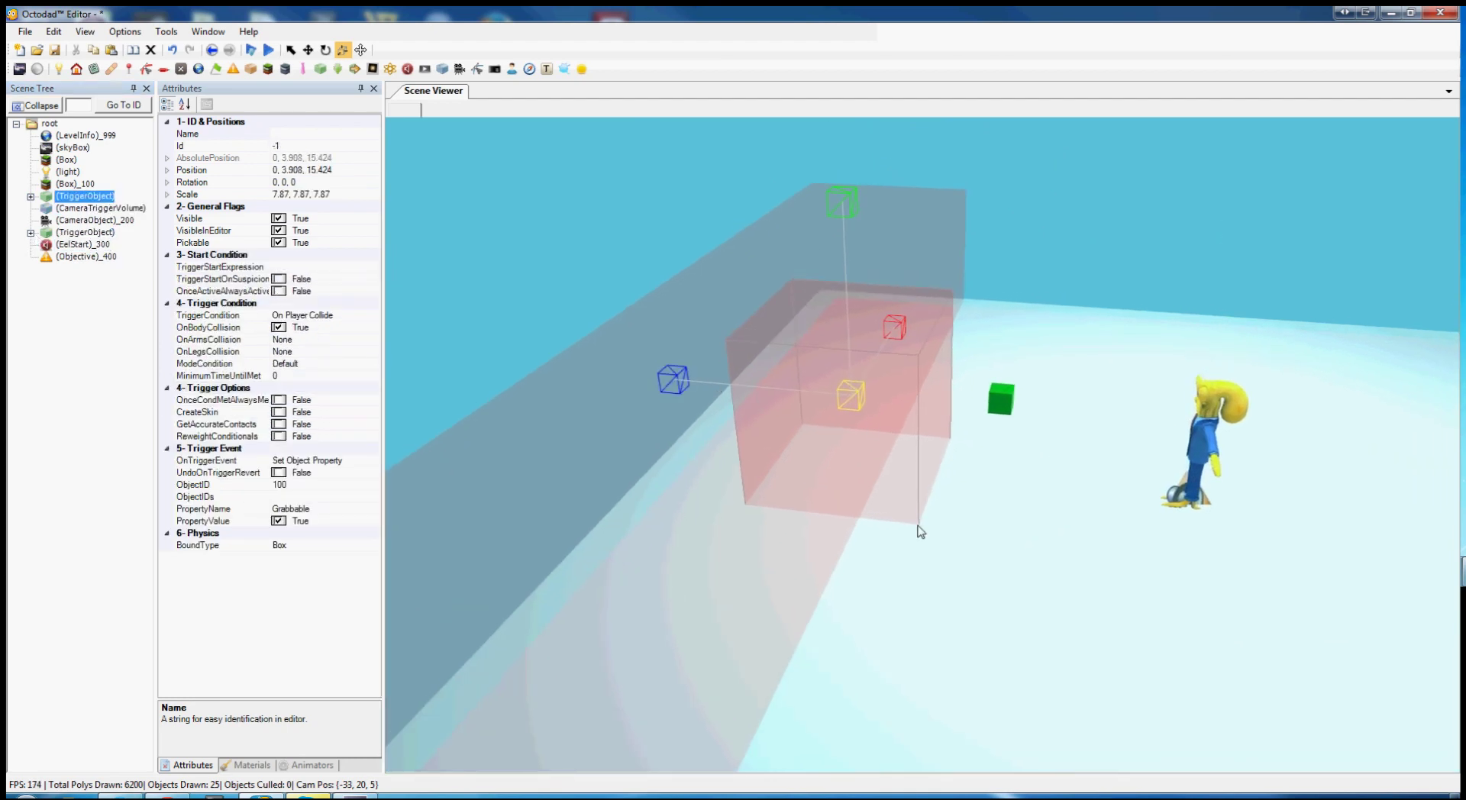
pyautogui.moveTo(919, 530)
pyautogui.mouseDown(button='right')
pyautogui.moveTo(963, 533)
pyautogui.moveTo(942, 516)
pyautogui.mouseUp(button='right')
pyautogui.press('w')
pyautogui.moveTo(534, 484); pyautogui.dragTo(724, 481)
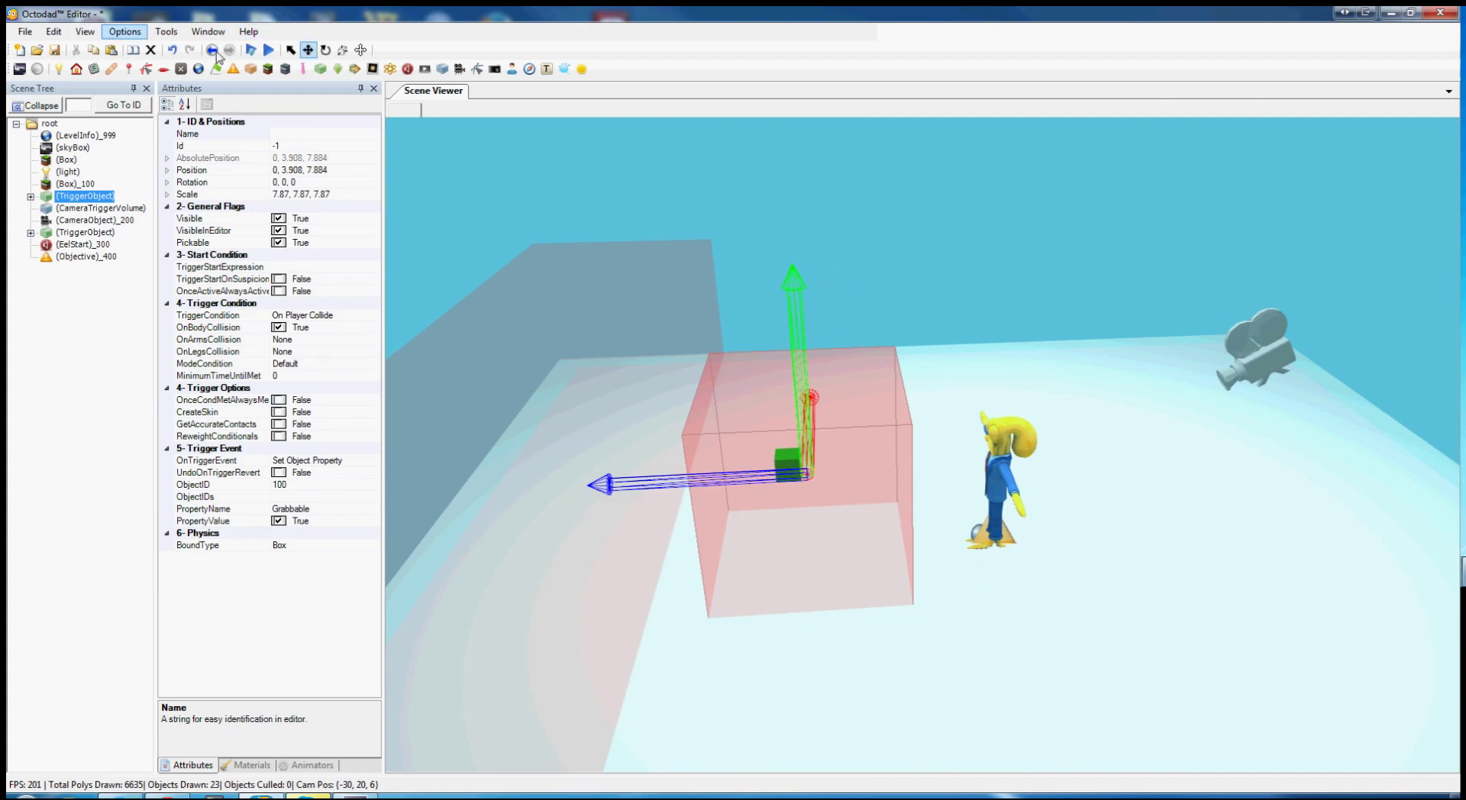
# Playtest the level by walking into the first trigger, grabbing the box and carrying it to the front trigger, and exit the playtest.
pyautogui.click(268, 49)
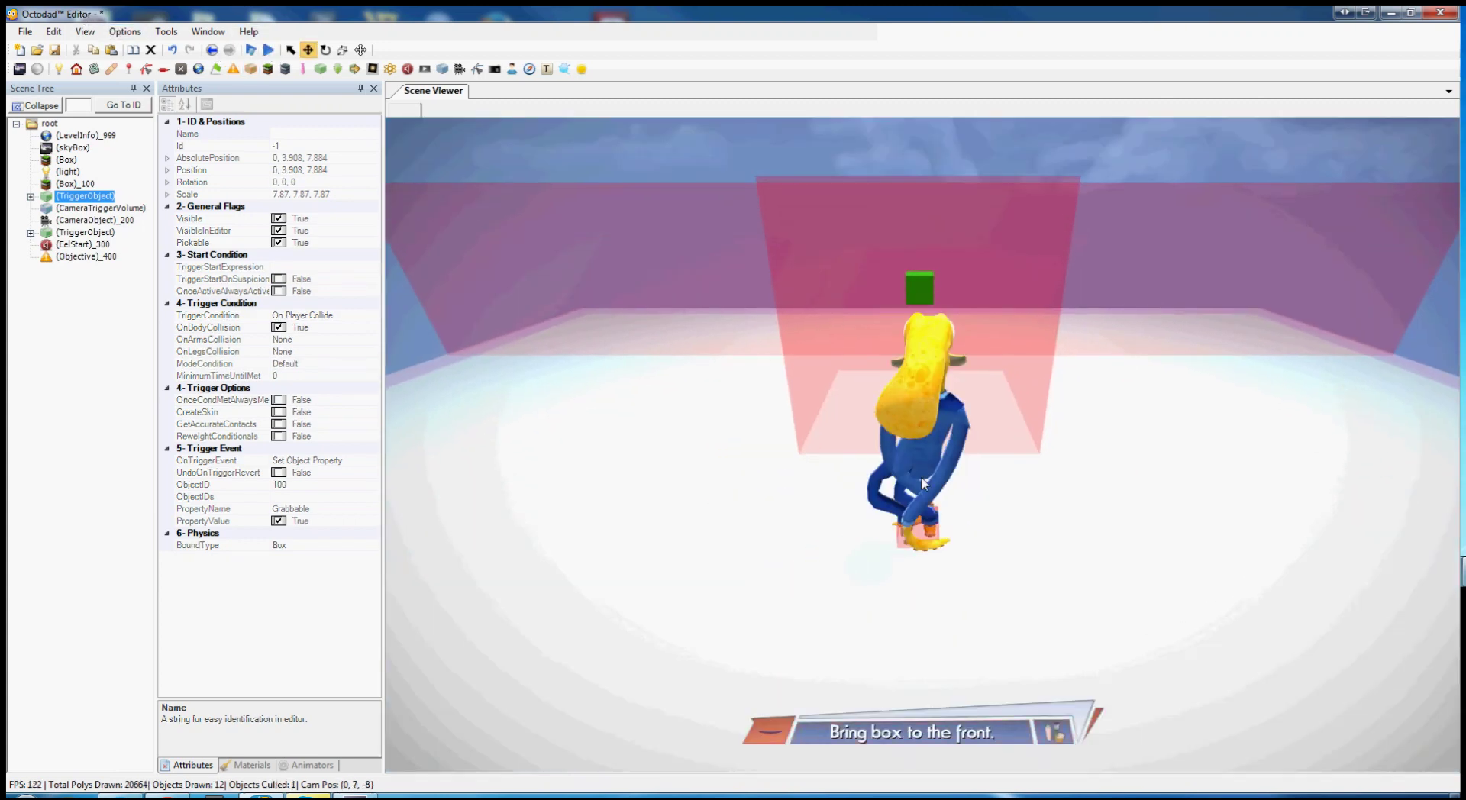
pyautogui.moveTo(873, 458); pyautogui.dragTo(886, 451)
pyautogui.moveTo(886, 450); pyautogui.dragTo(936, 438, button='right')
pyautogui.click(922, 450)
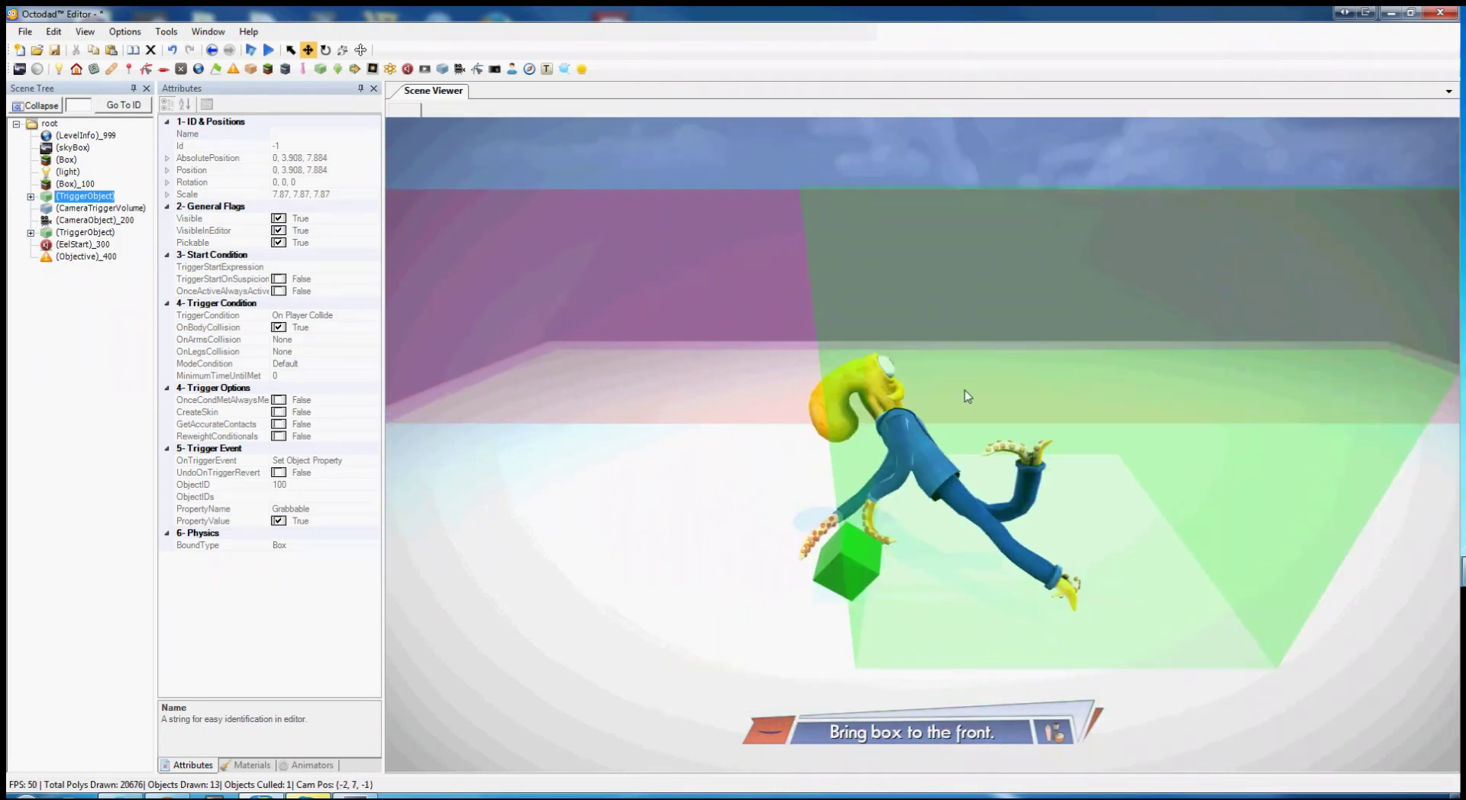
pyautogui.moveTo(898, 396); pyautogui.dragTo(924, 466)
pyautogui.moveTo(923, 466); pyautogui.dragTo(930, 513, button='right')
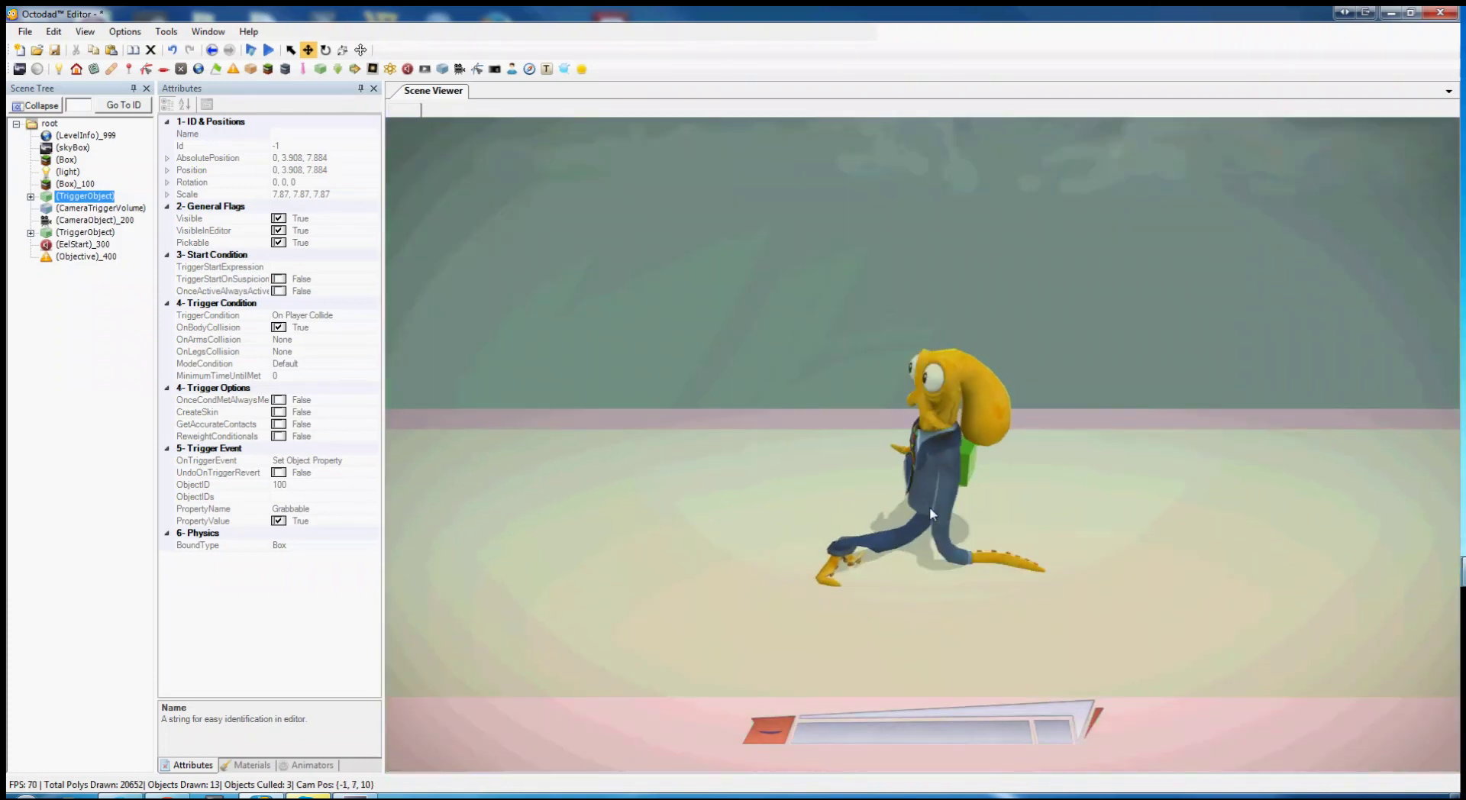
pyautogui.press('Escape')
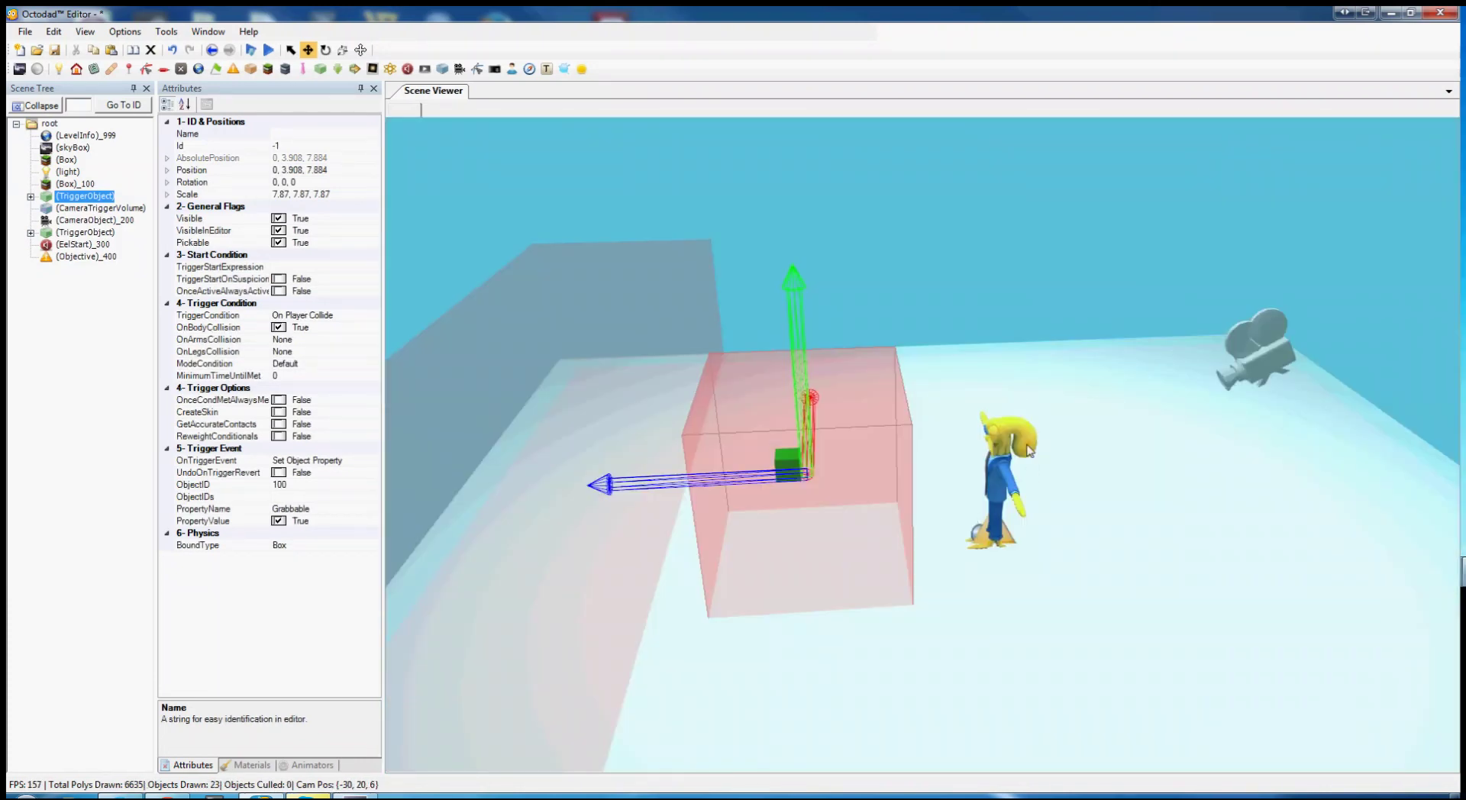
pyautogui.moveTo(1009, 394); pyautogui.dragTo(1019, 510, button='right')
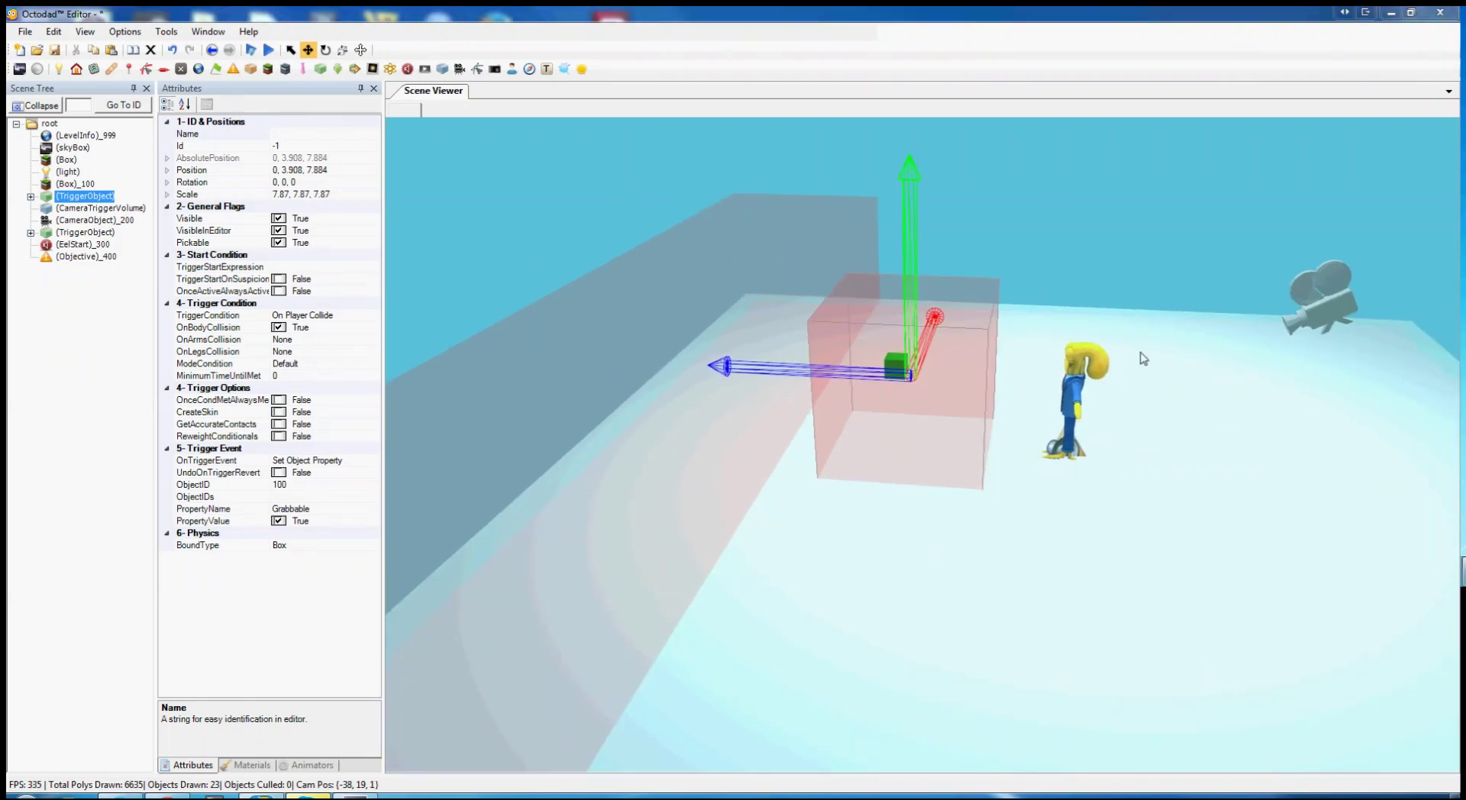
pyautogui.moveTo(1143, 358)
pyautogui.mouseDown(button='right')
pyautogui.moveTo(1148, 405)
pyautogui.moveTo(1152, 372)
pyautogui.mouseUp(button='right')
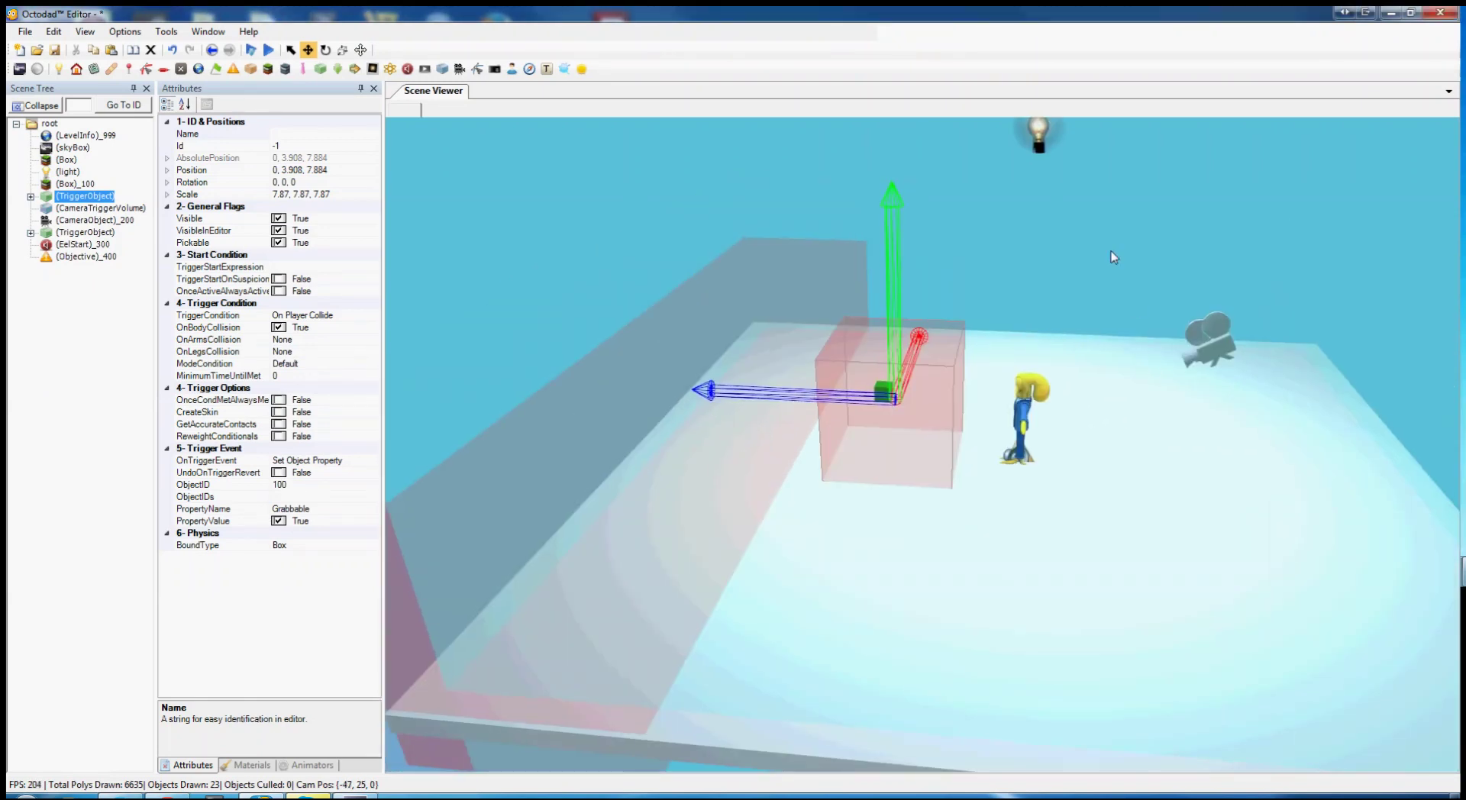